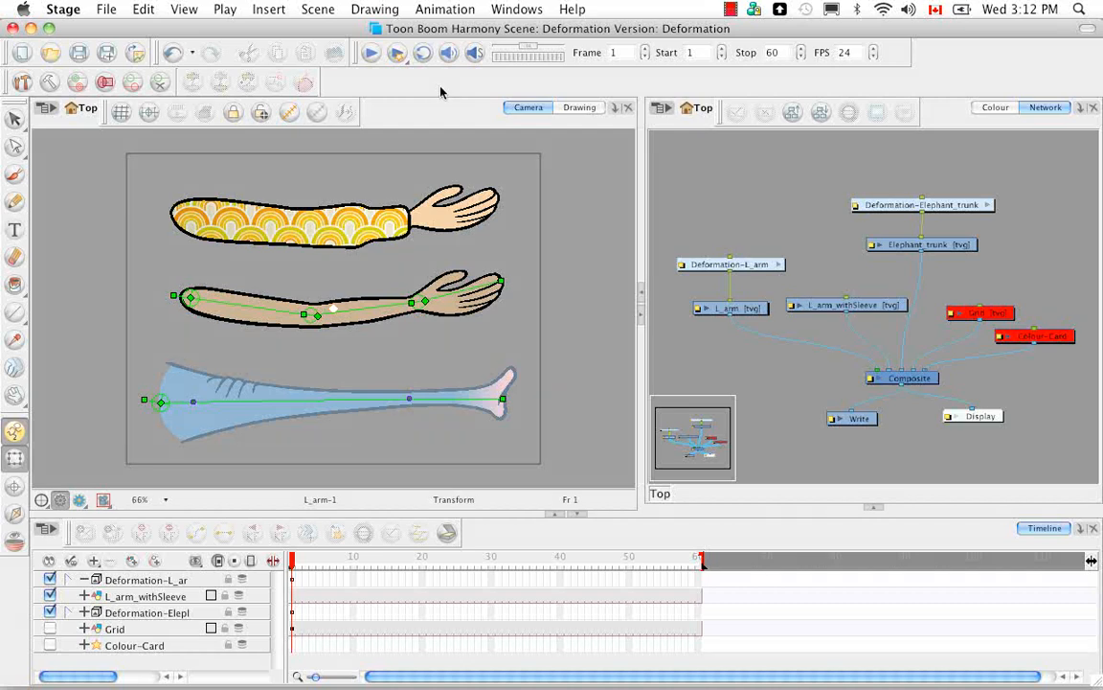
{"action": "left_click", "coordinate": [523, 11]}
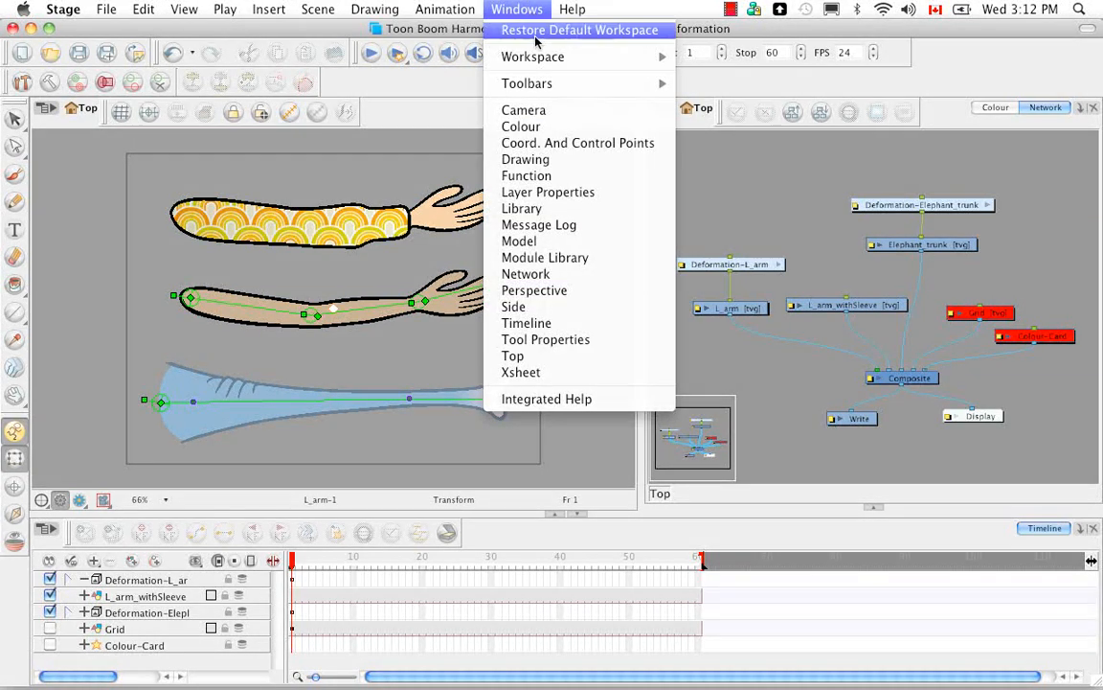
{"action": "mouse_move", "coordinate": [537, 84]}
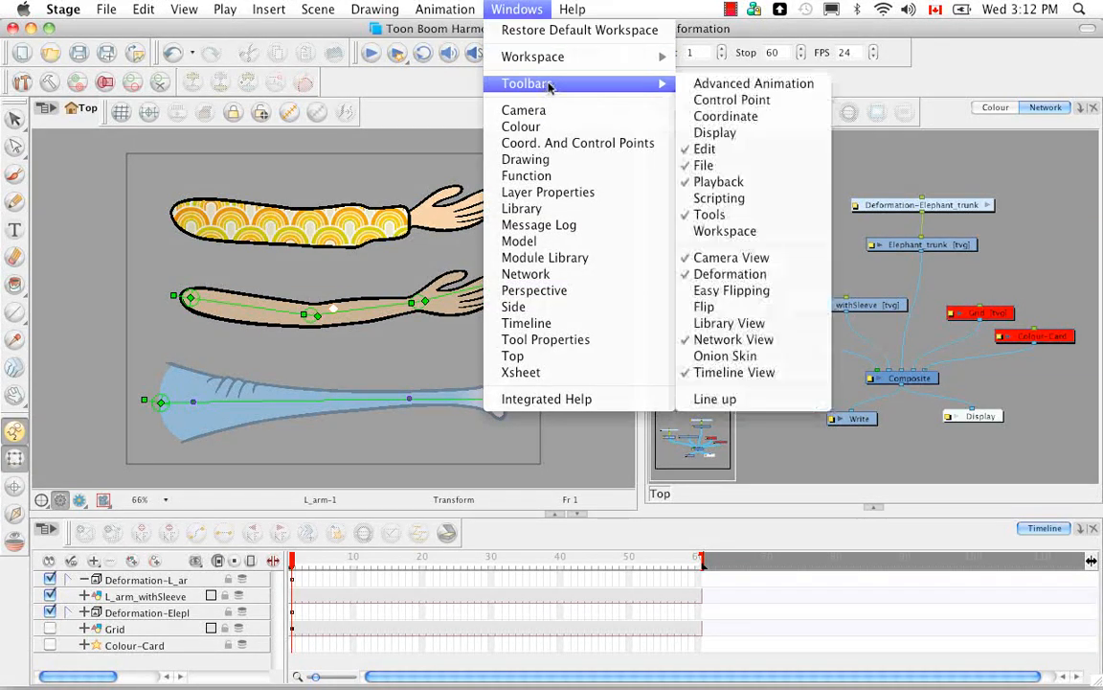
{"action": "left_click", "coordinate": [793, 257]}
{"action": "left_click", "coordinate": [310, 132]}
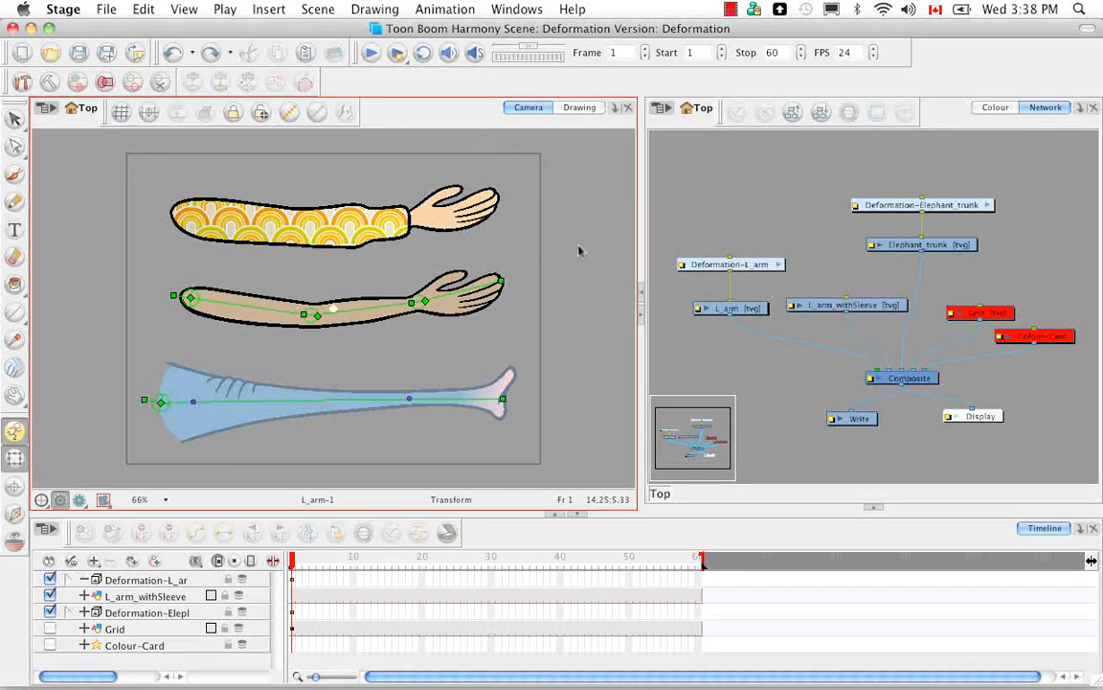
Step: Bend the elephant trunk into an S-curve by pulling its first curve handle upward and its second handle downward
{"action": "left_click_drag", "start_coordinate": [192, 401], "coordinate": [227, 302]}
{"action": "left_click_drag", "start_coordinate": [407, 402], "coordinate": [352, 491]}
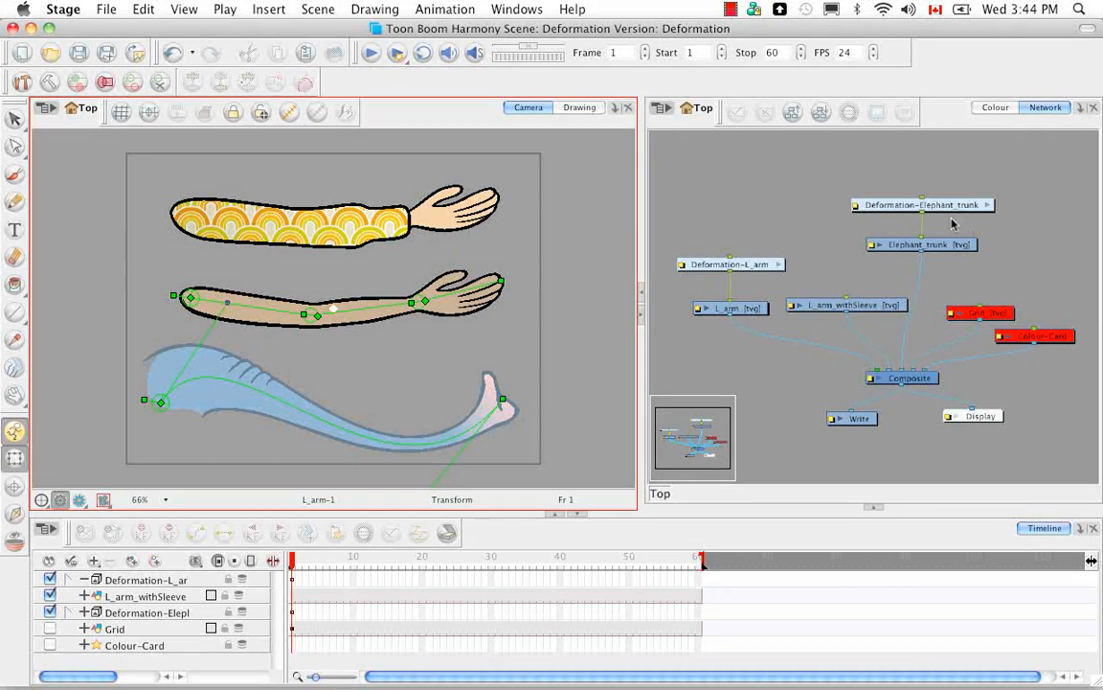
Step: Enter the Deformation-L_arm group and view its whole module chain from Multi-Port-In to Multi-Port-Out
{"action": "left_click", "coordinate": [780, 265]}
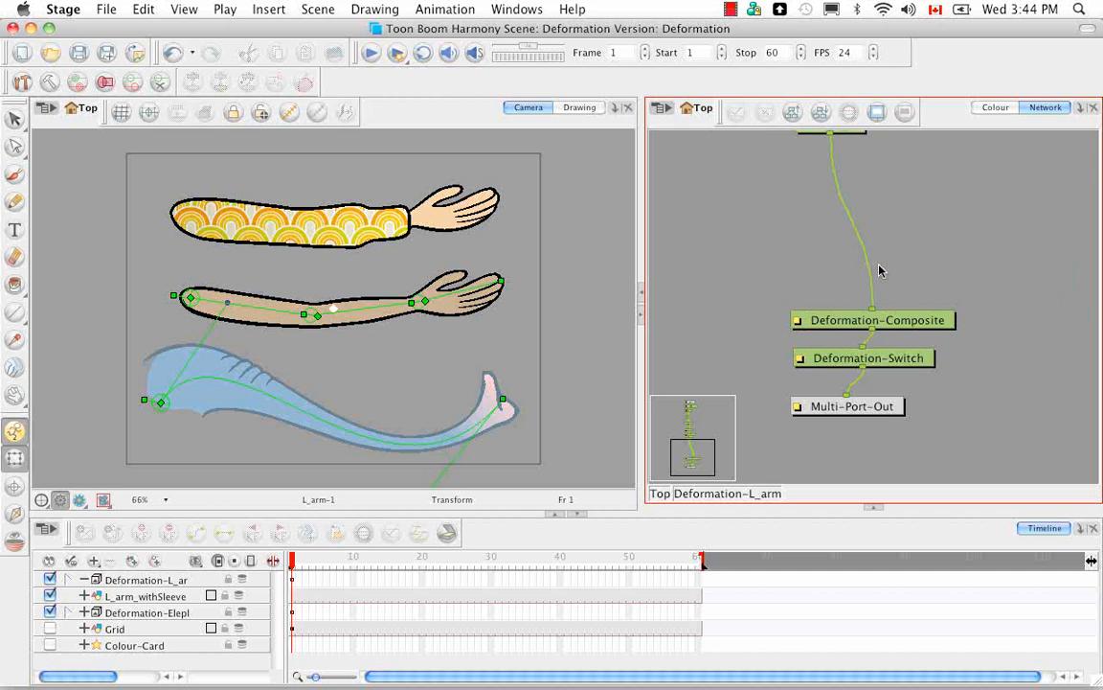
{"action": "key", "text": "1"}
{"action": "key", "text": "1"}
{"action": "left_click_drag", "start_coordinate": [938, 189], "coordinate": [919, 255]}
{"action": "key", "text": "1"}
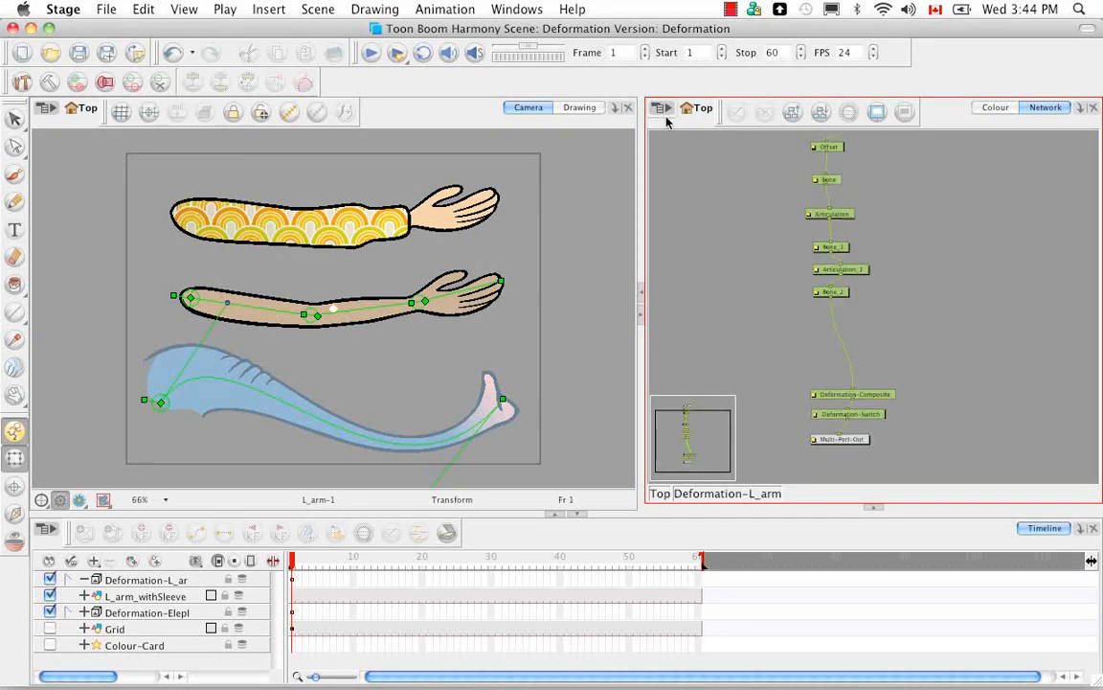
{"action": "key", "text": "1"}
{"action": "left_click_drag", "start_coordinate": [961, 264], "coordinate": [947, 289]}
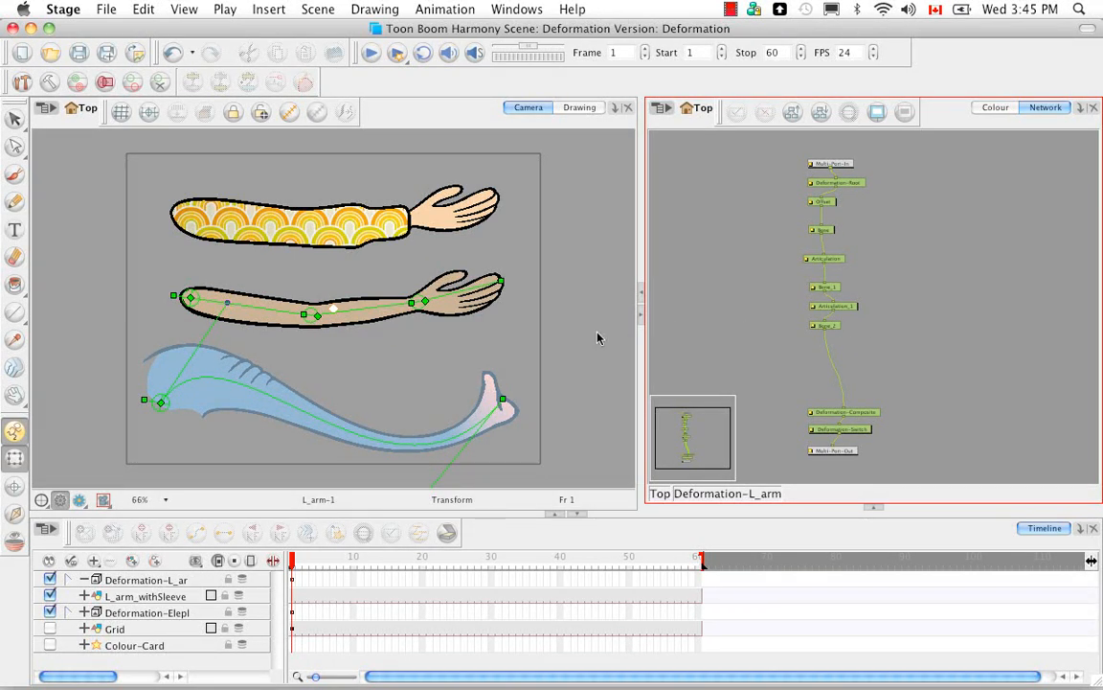
Step: Try posing the bare arm by rotating it downward at the shoulder and turning the forearm, and undo the pose
{"action": "mouse_move", "coordinate": [256, 305]}
{"action": "left_mouse_down"}
{"action": "mouse_move", "coordinate": [247, 272]}
{"action": "mouse_move", "coordinate": [323, 315]}
{"action": "mouse_move", "coordinate": [263, 322]}
{"action": "left_mouse_up"}
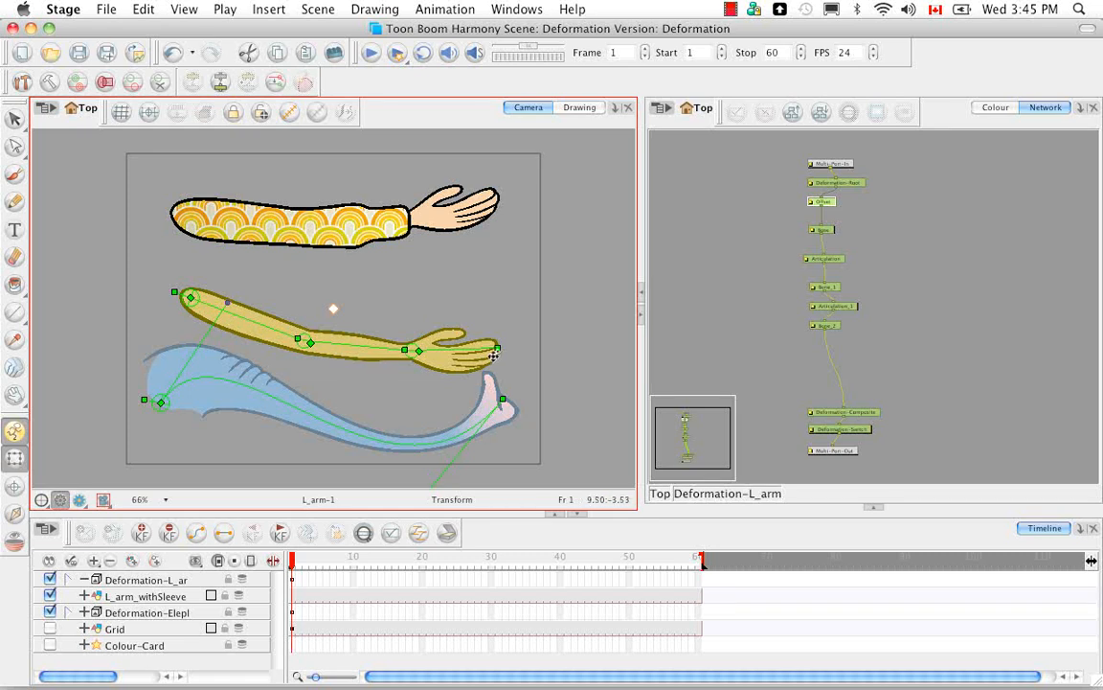
{"action": "left_click_drag", "start_coordinate": [359, 346], "coordinate": [448, 340]}
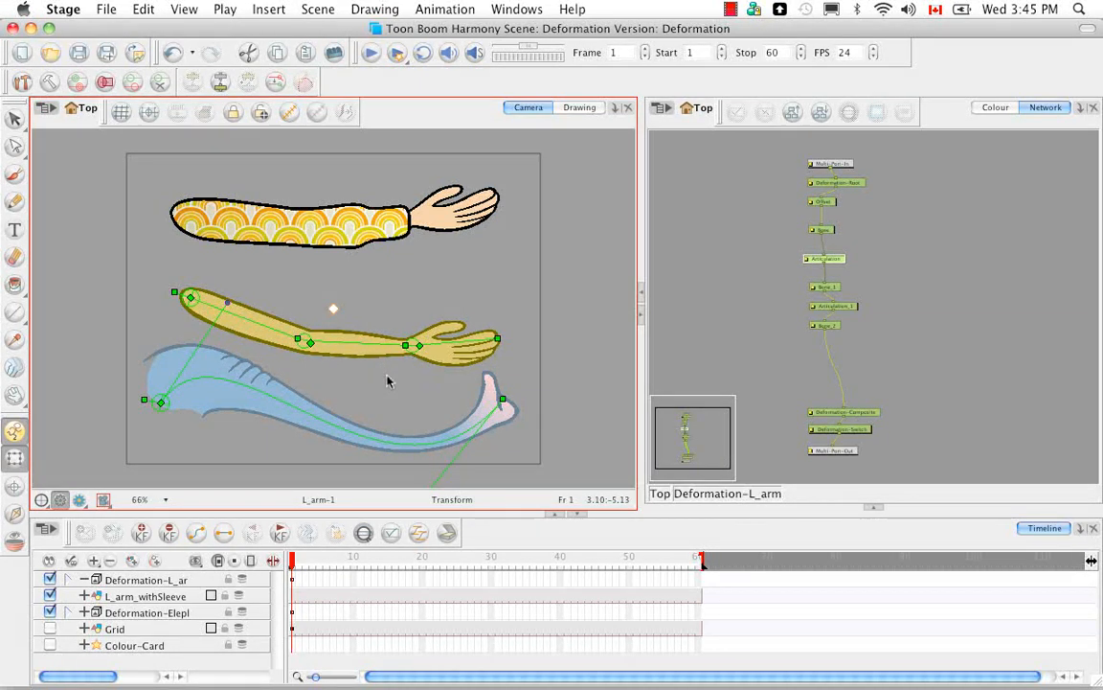
{"action": "key", "text": "super+z"}
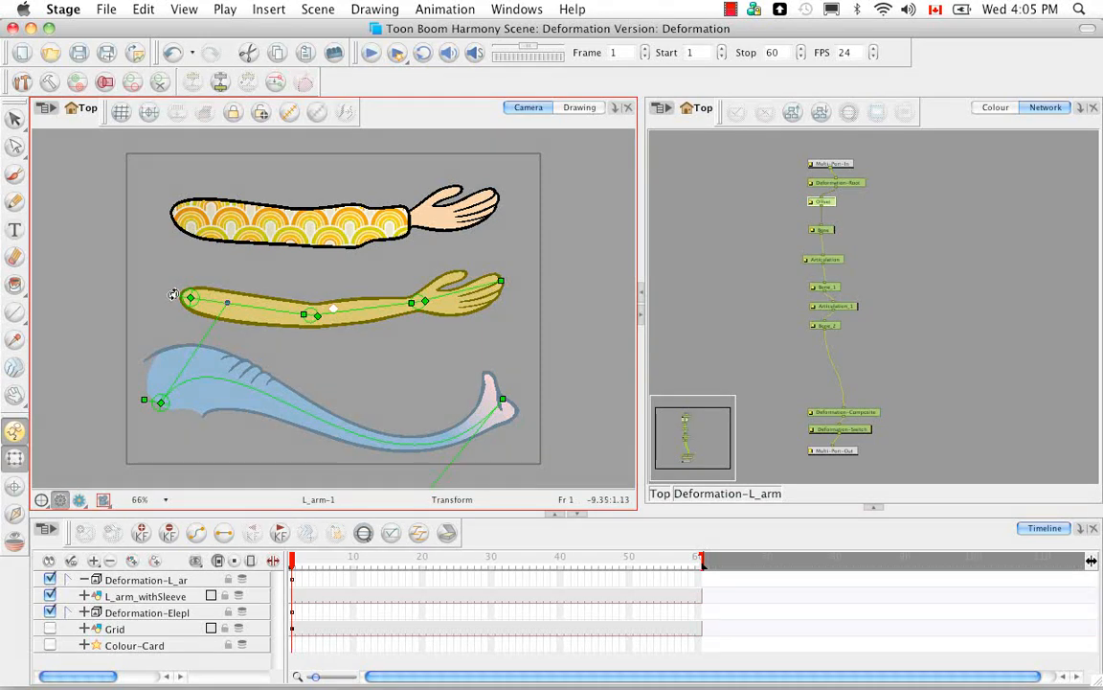
Step: Try moving the bare arm's offset point and lengthening its hand and upper arm bones, and undo the stretching
{"action": "mouse_move", "coordinate": [175, 296]}
{"action": "left_mouse_down"}
{"action": "mouse_move", "coordinate": [178, 318]}
{"action": "mouse_move", "coordinate": [167, 298]}
{"action": "left_mouse_up"}
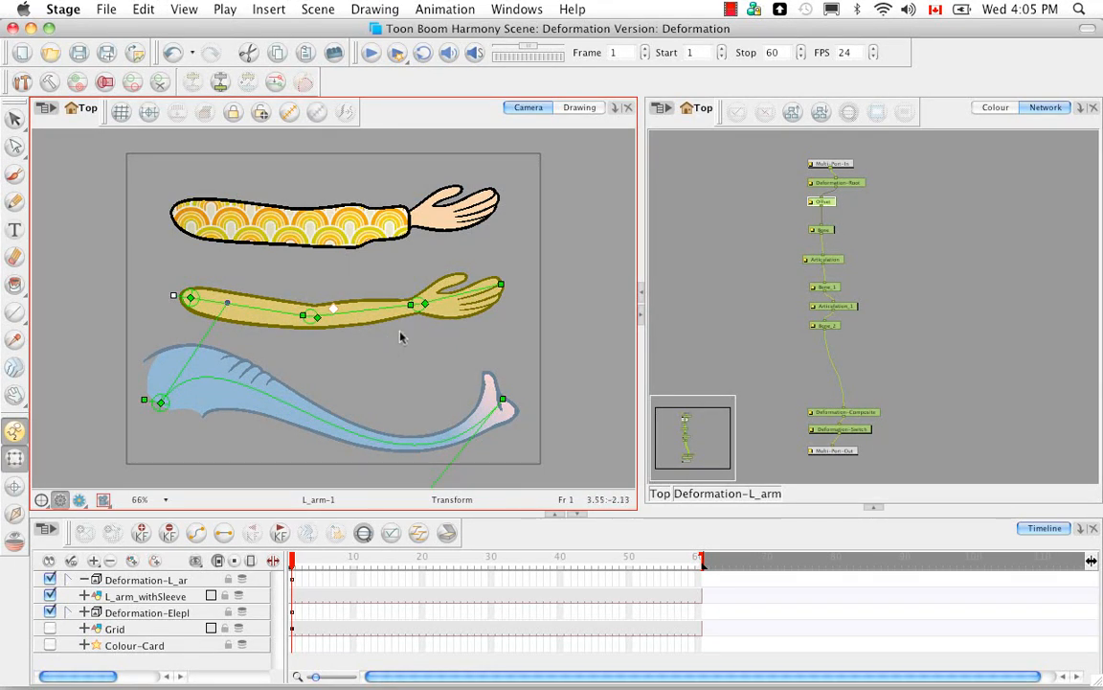
{"action": "left_click_drag", "start_coordinate": [502, 284], "coordinate": [540, 277]}
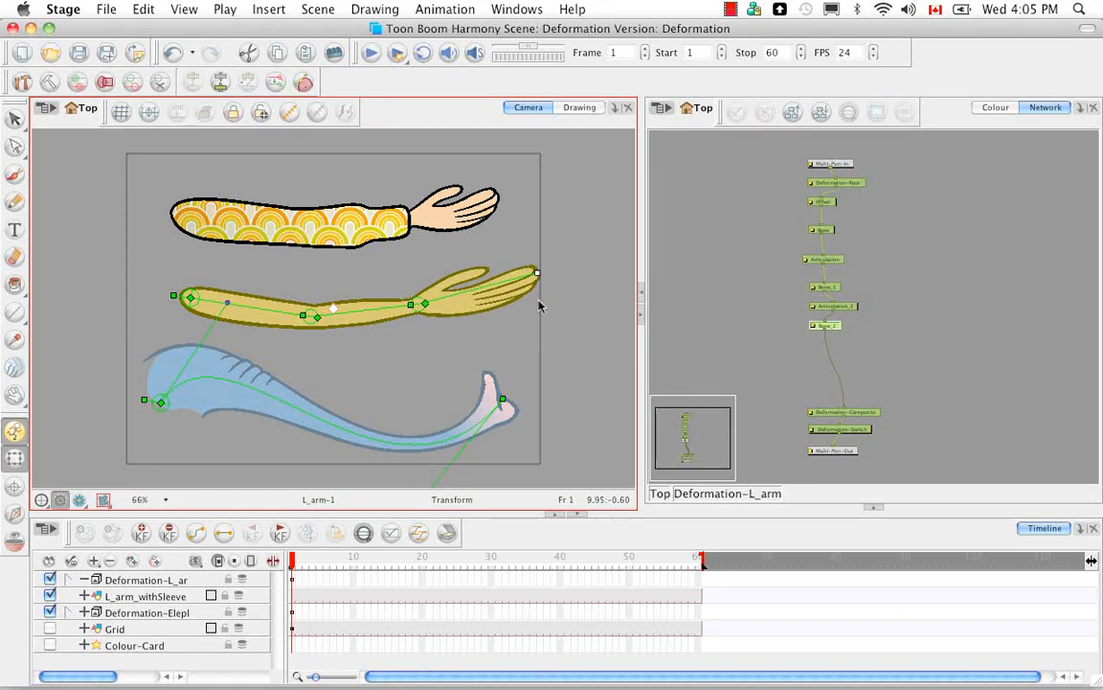
{"action": "left_click", "coordinate": [394, 304]}
{"action": "left_click_drag", "start_coordinate": [394, 305], "coordinate": [316, 317]}
{"action": "left_click_drag", "start_coordinate": [297, 314], "coordinate": [364, 311]}
{"action": "left_click", "coordinate": [354, 361]}
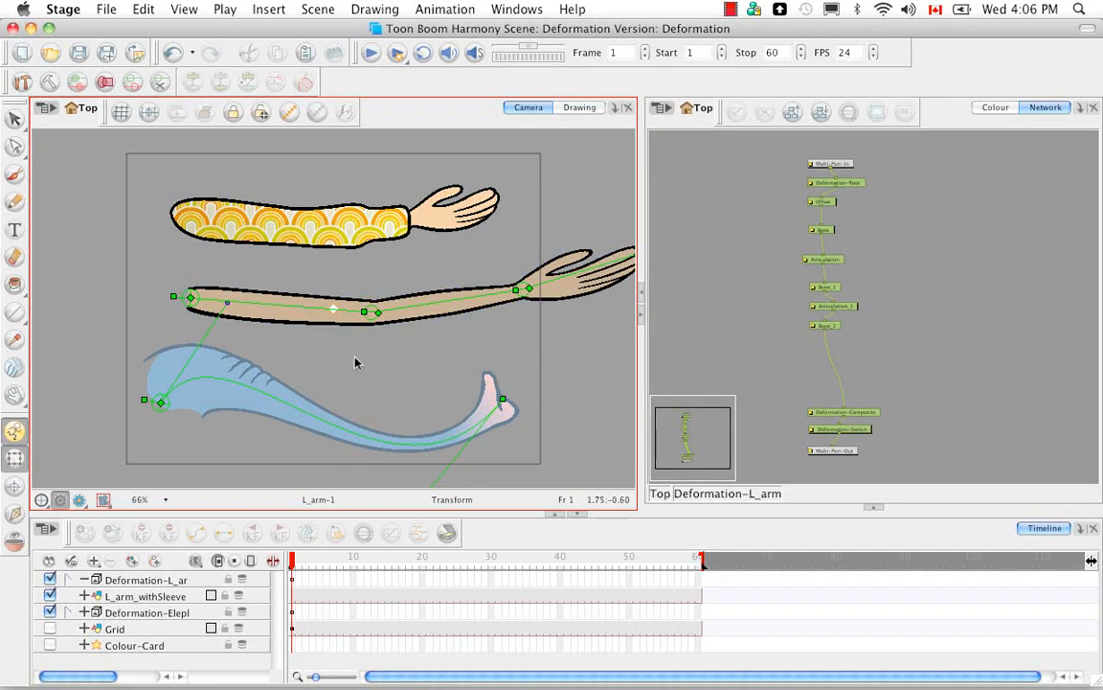
{"action": "key", "text": "super+z"}
{"action": "key", "text": "super+z"}
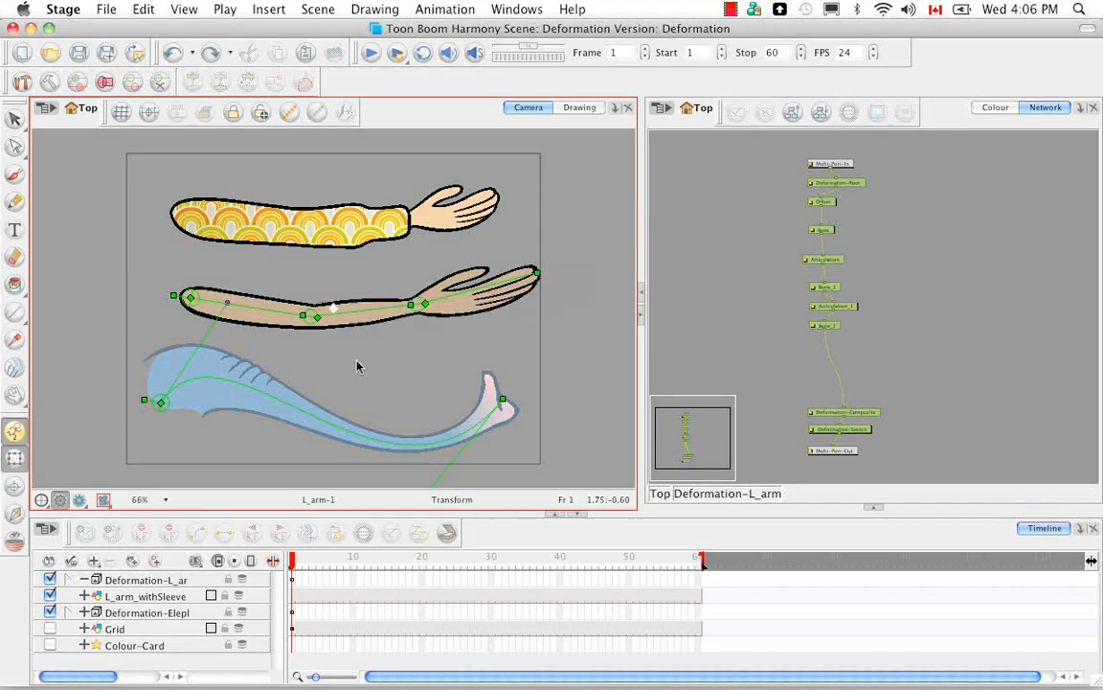
{"action": "key", "text": "super+z"}
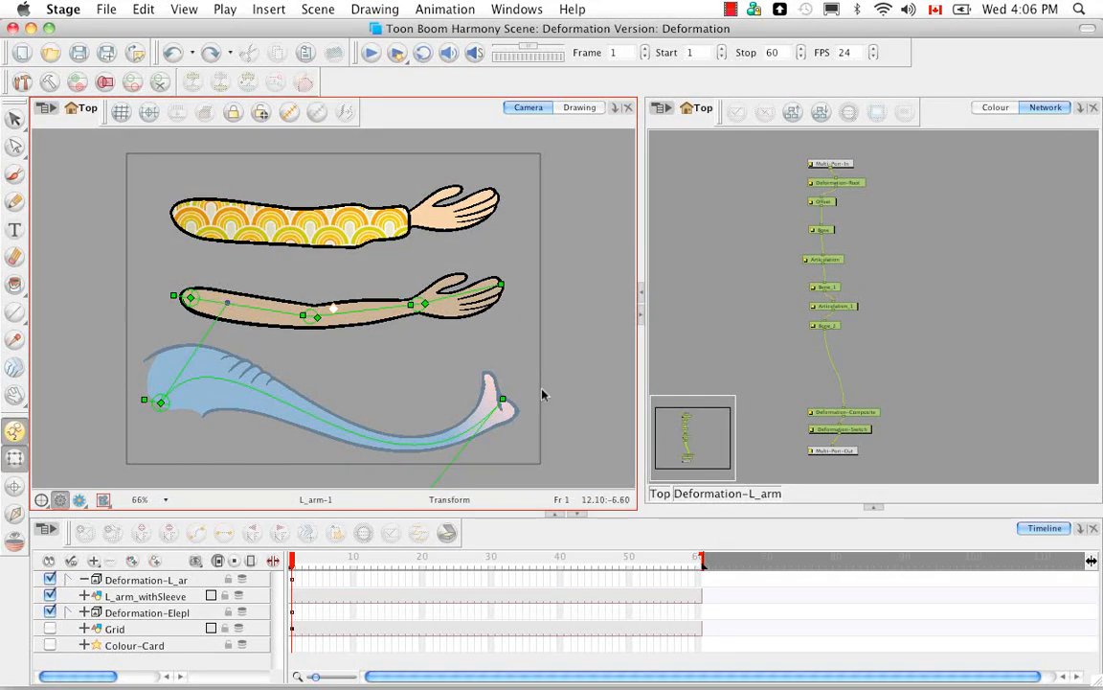
Step: Return to the top level of the network and enter the Deformation-Elephant_trunk group to view its module chain
{"action": "left_click", "coordinate": [660, 494]}
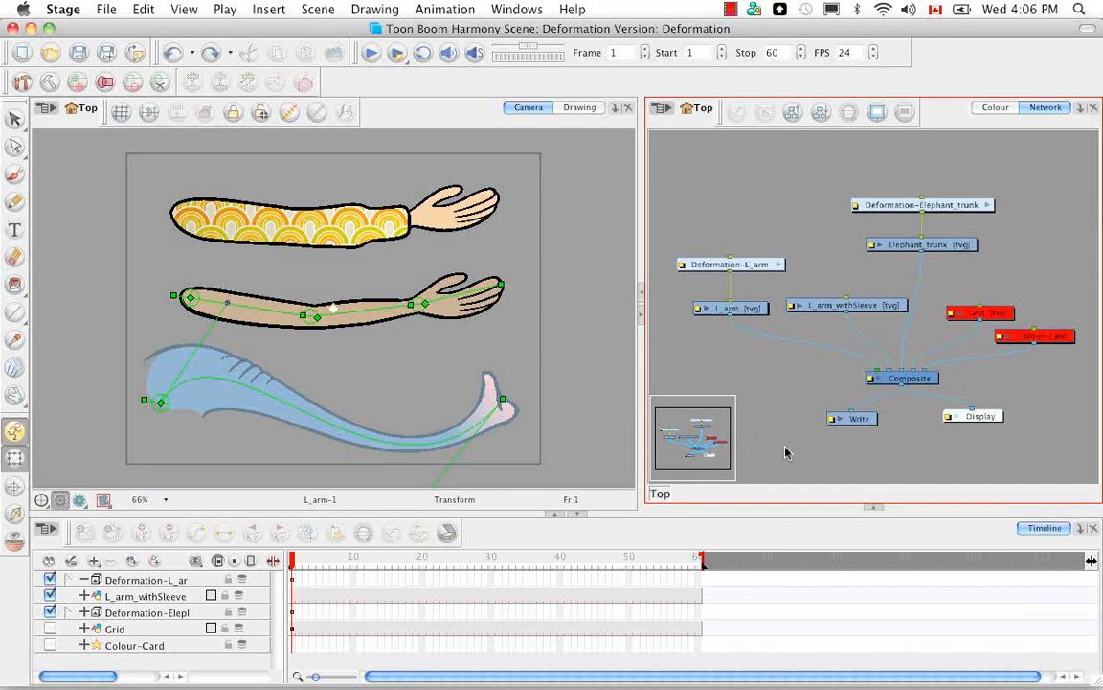
{"action": "left_click", "coordinate": [989, 206]}
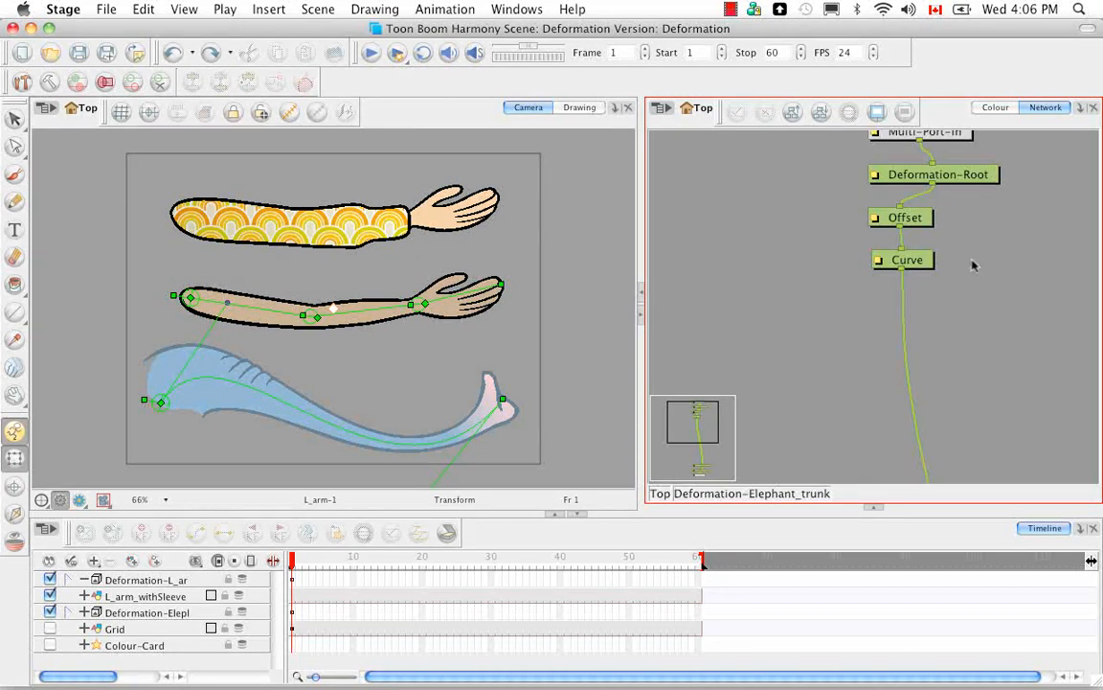
{"action": "scroll", "coordinate": [929, 218], "scroll_direction": "down", "scroll_amount": 6}
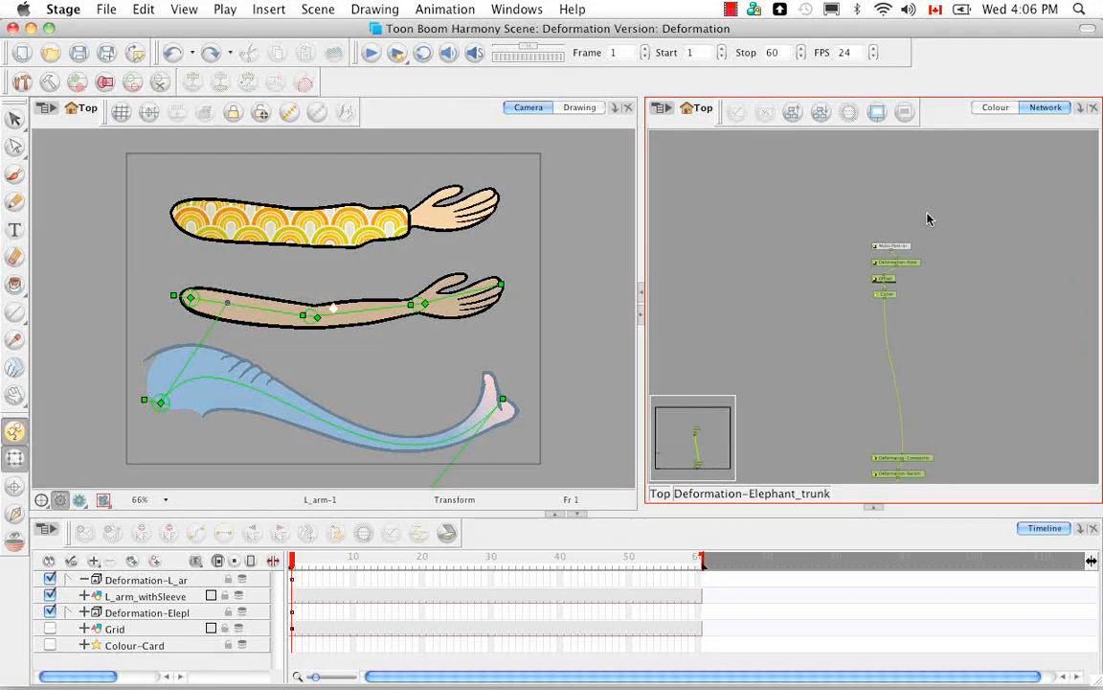
{"action": "left_click_drag", "start_coordinate": [900, 358], "coordinate": [843, 312]}
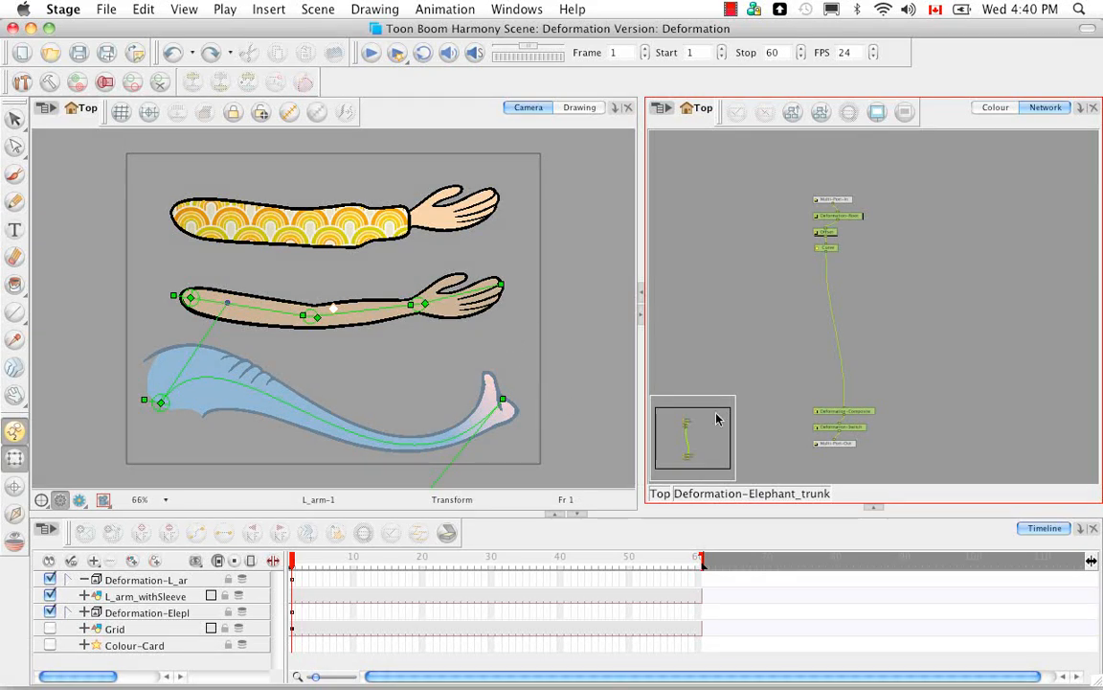
Step: Add a Module Library view below the network and display its Deformation category
{"action": "left_click", "coordinate": [875, 509]}
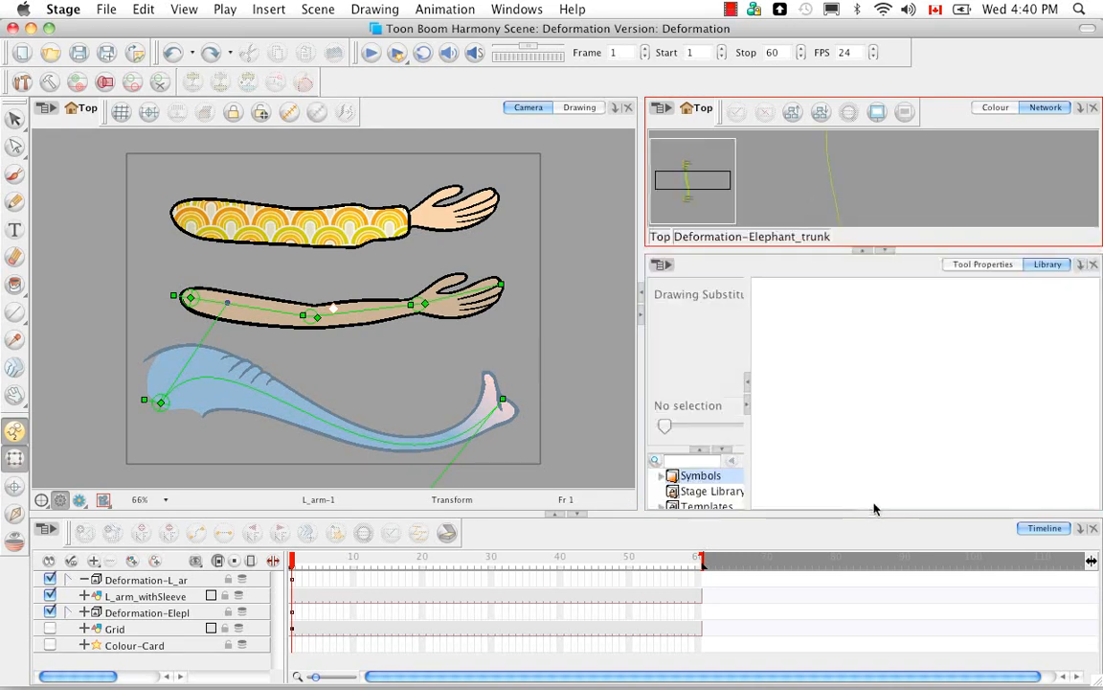
{"action": "left_click", "coordinate": [1079, 266]}
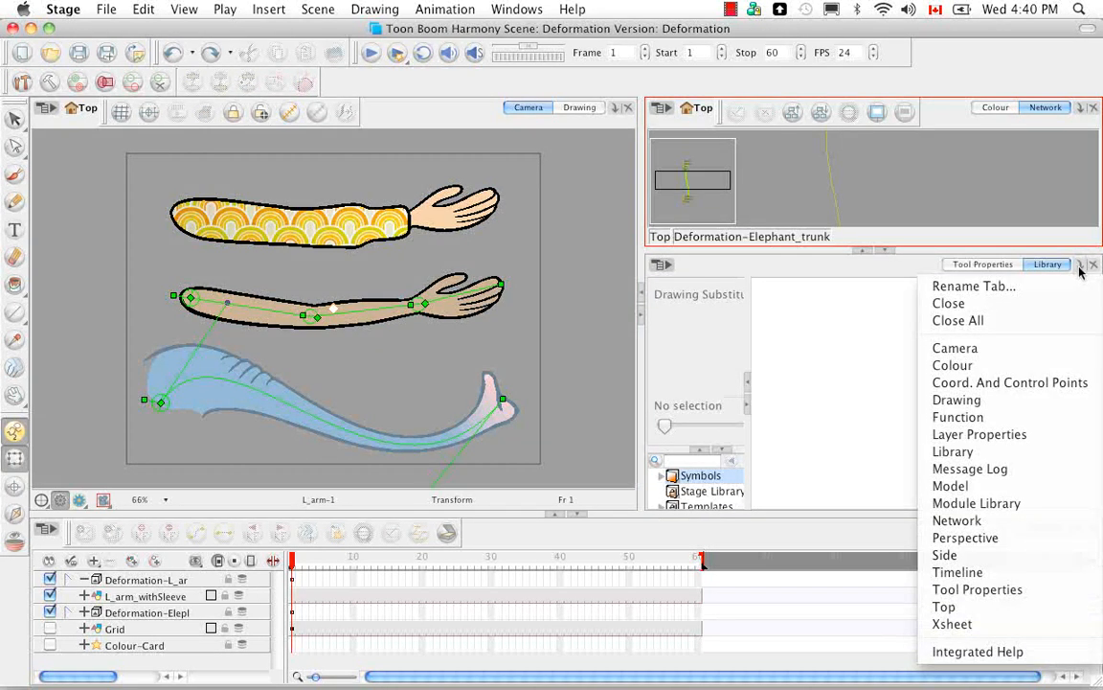
{"action": "left_click", "coordinate": [1033, 510]}
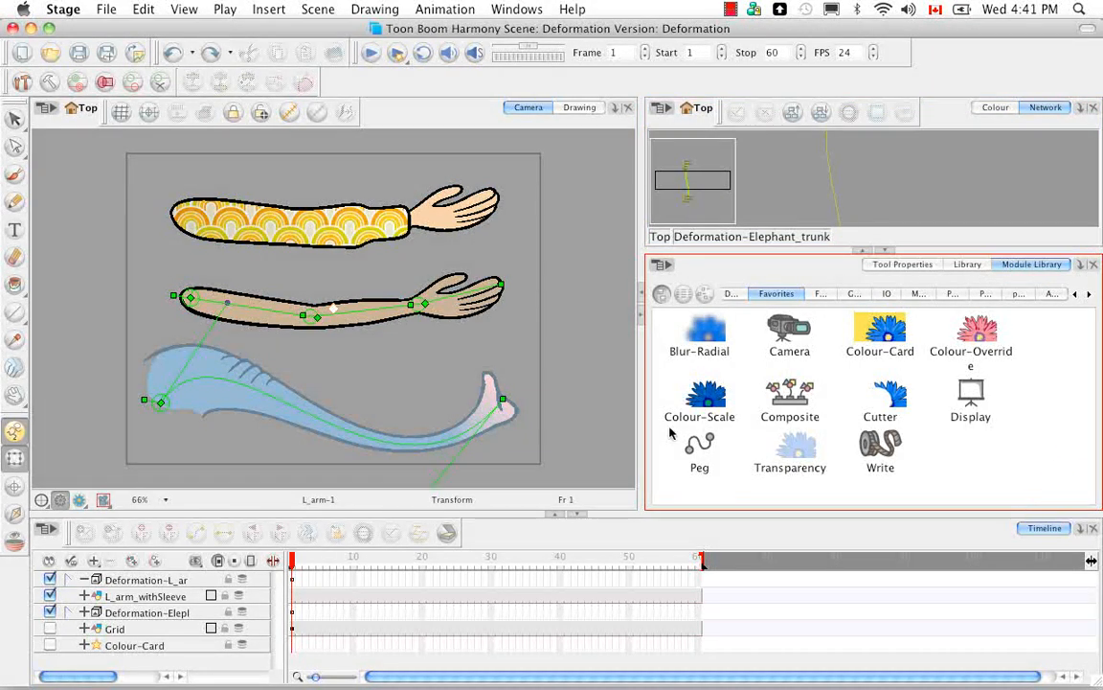
{"action": "left_click", "coordinate": [1075, 296]}
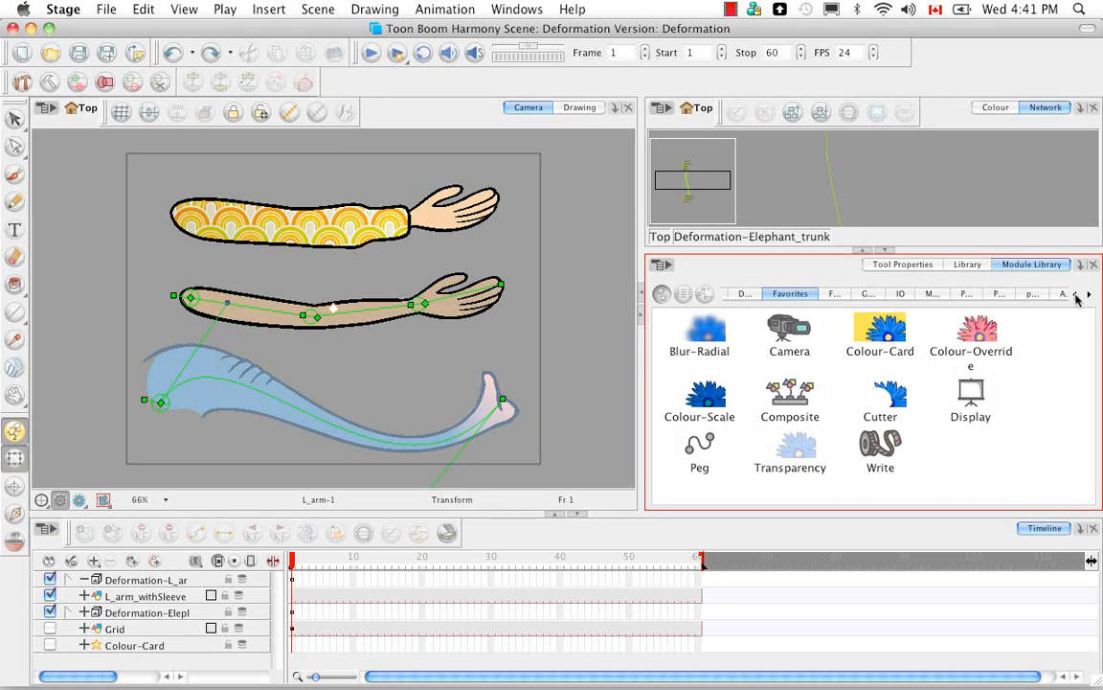
{"action": "left_click", "coordinate": [1076, 296]}
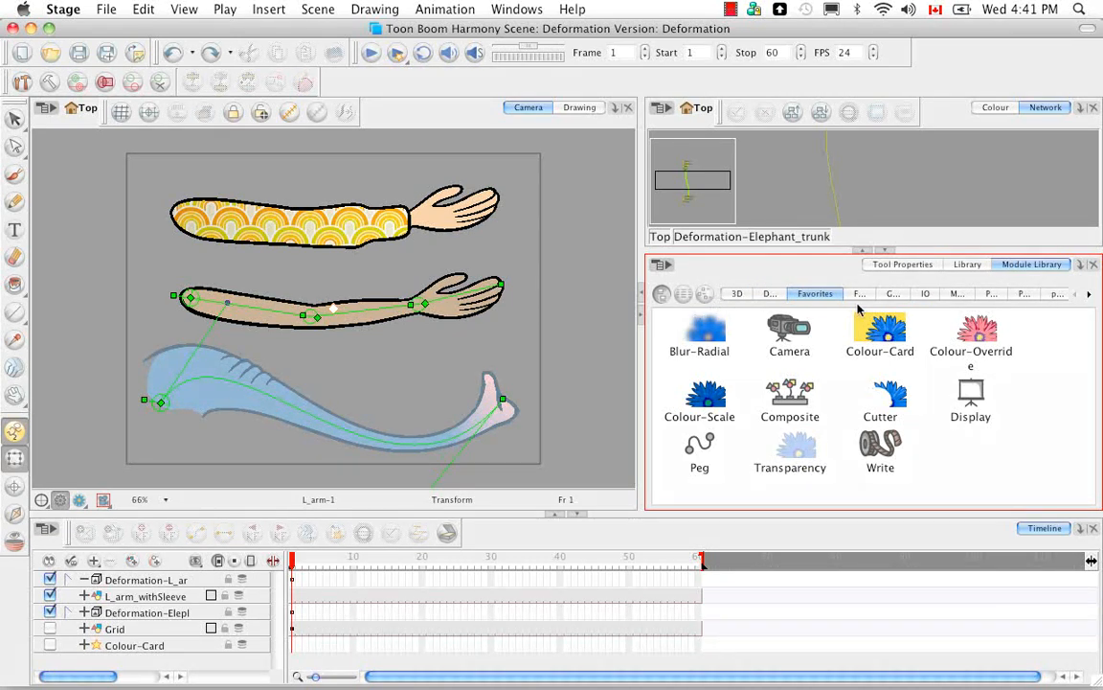
{"action": "left_click", "coordinate": [771, 293]}
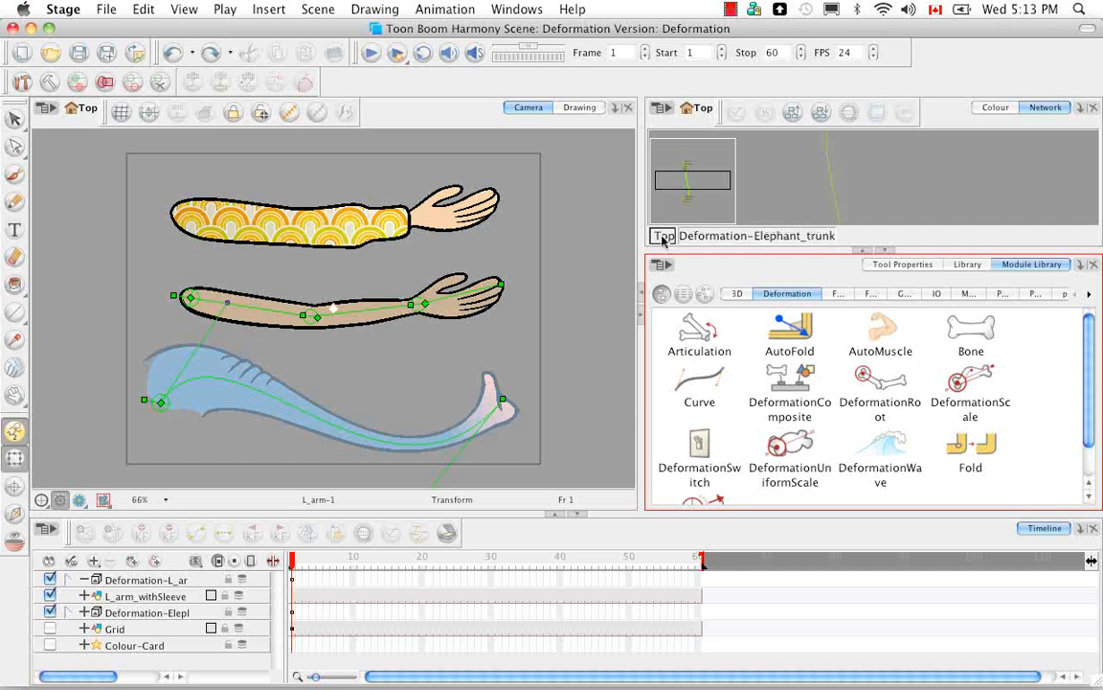
Step: Restore the full-height network and enter the Deformation-L_arm group from the top level to view its Bone and Articulation modules
{"action": "left_click", "coordinate": [662, 237]}
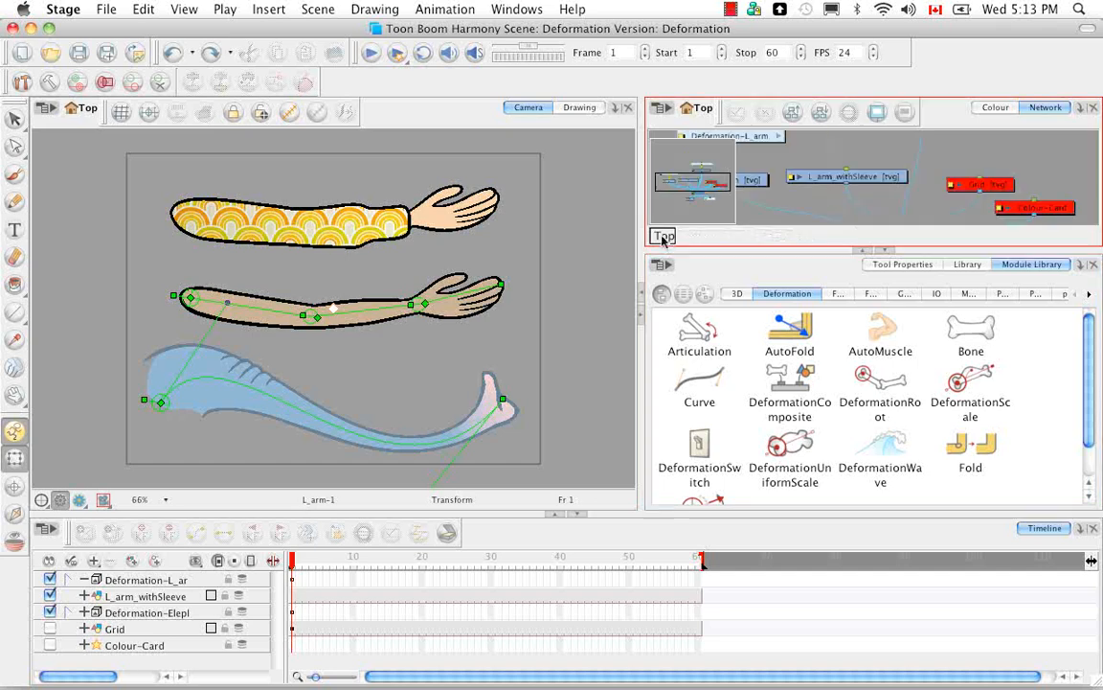
{"action": "left_click", "coordinate": [886, 251]}
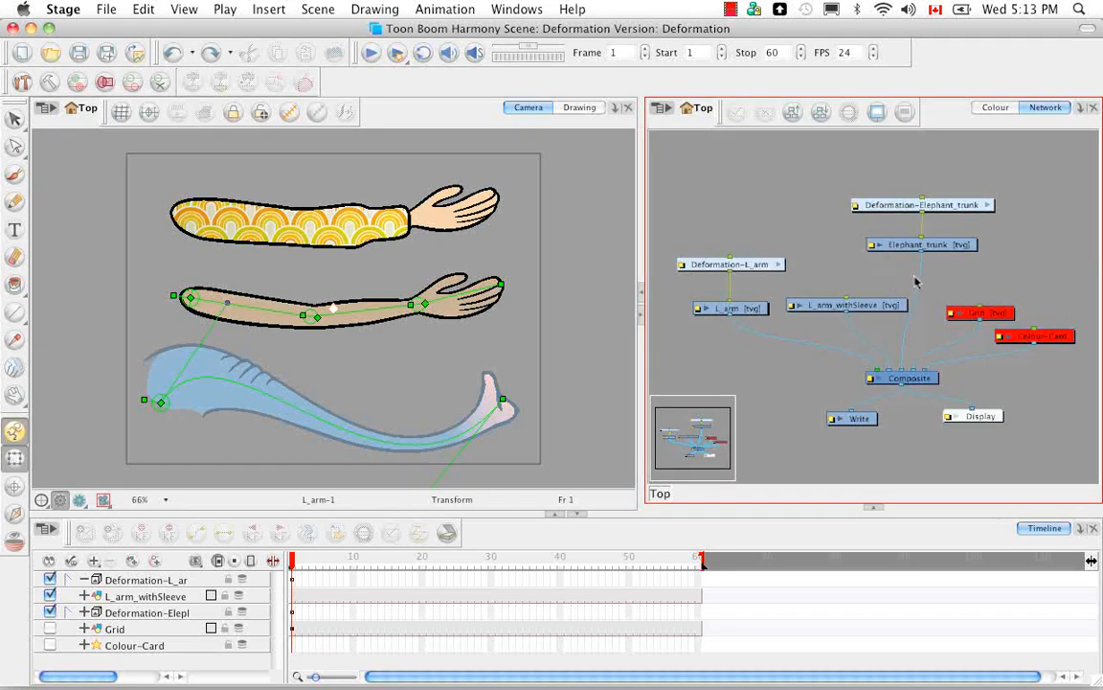
{"action": "left_click", "coordinate": [779, 266]}
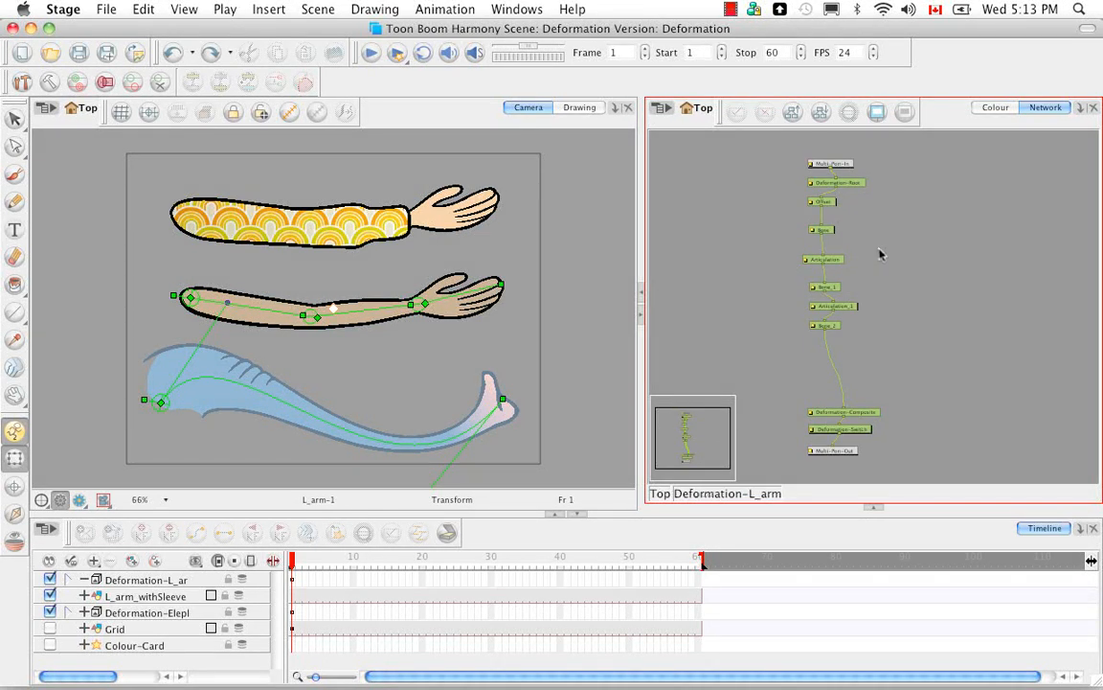
{"action": "key", "text": "2"}
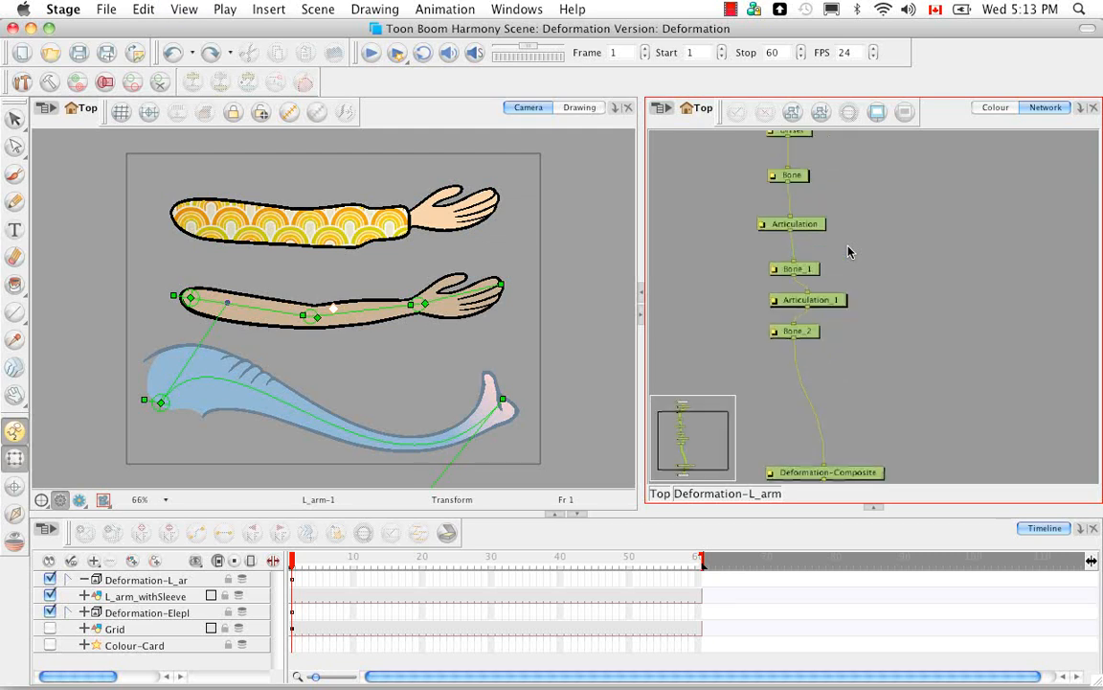
{"action": "scroll", "coordinate": [855, 224], "scroll_direction": "up", "scroll_amount": 5}
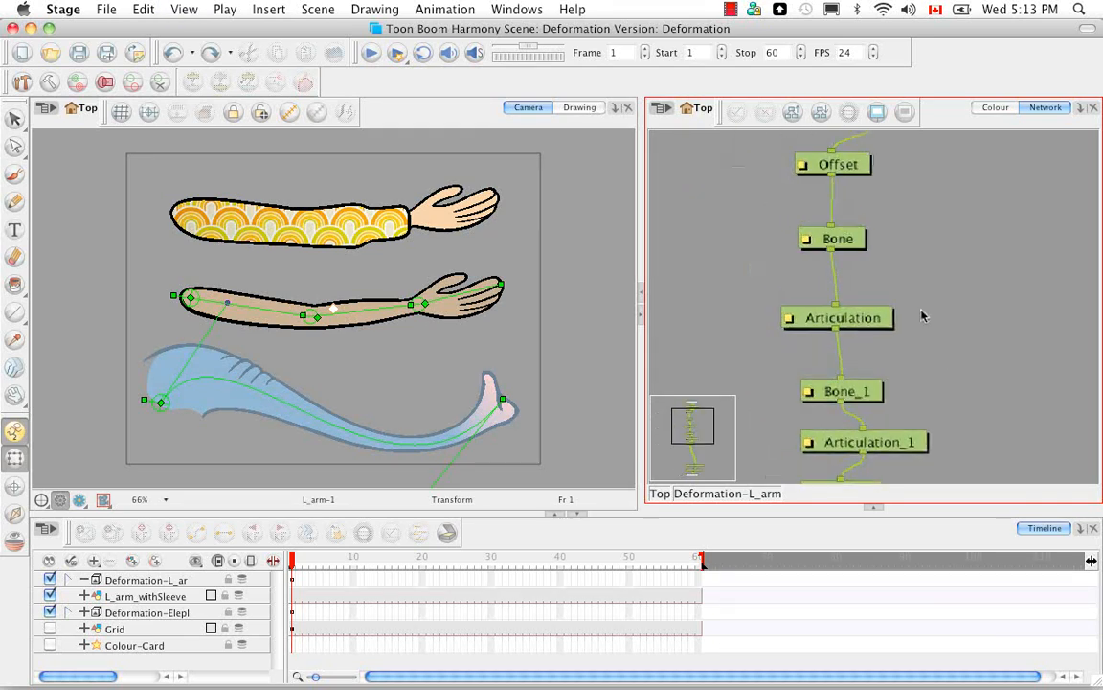
Step: View the first Articulation module's properties in their dialog, close it, and add a Layer Properties view alongside the Network view
{"action": "left_click", "coordinate": [855, 273]}
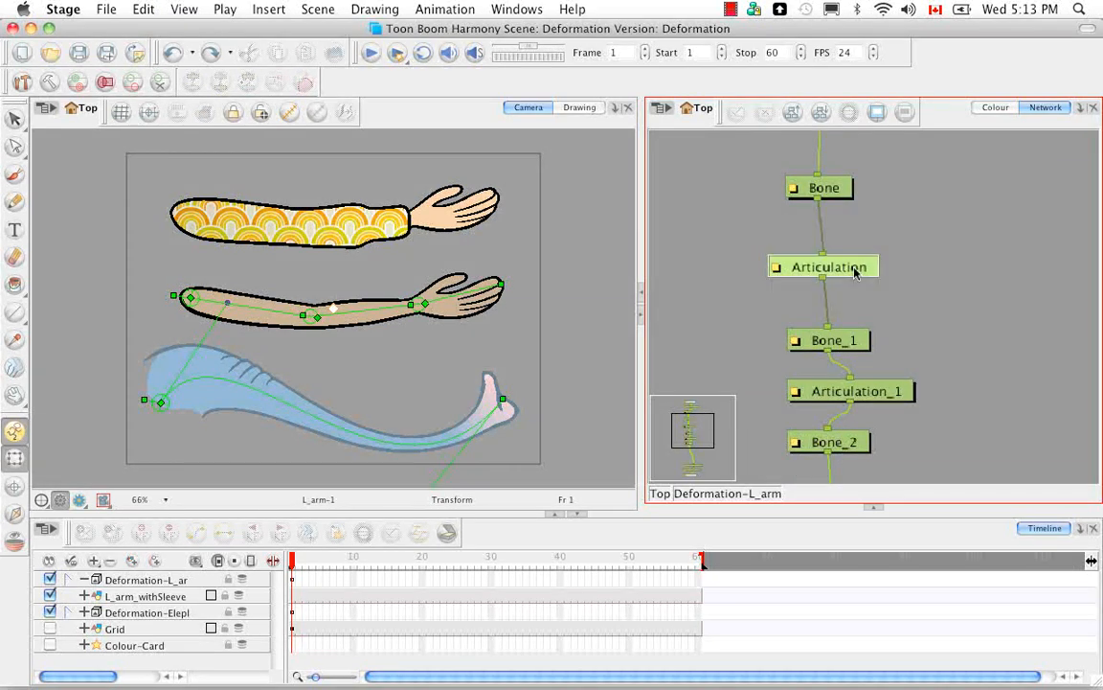
{"action": "left_click", "coordinate": [777, 269]}
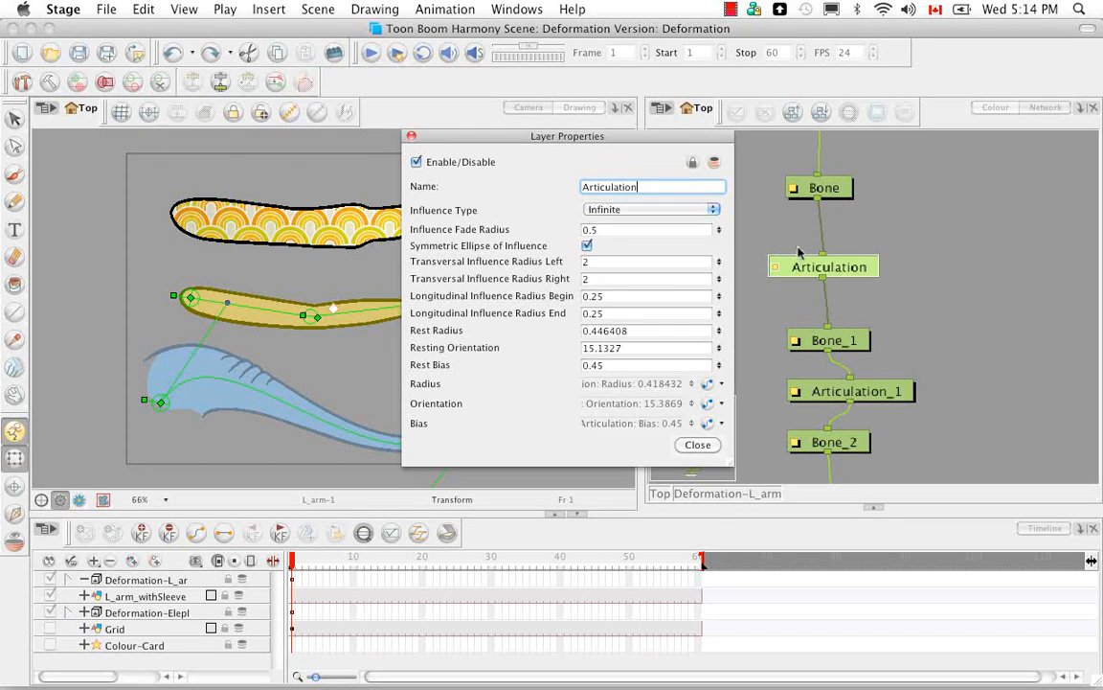
{"action": "left_click", "coordinate": [412, 137]}
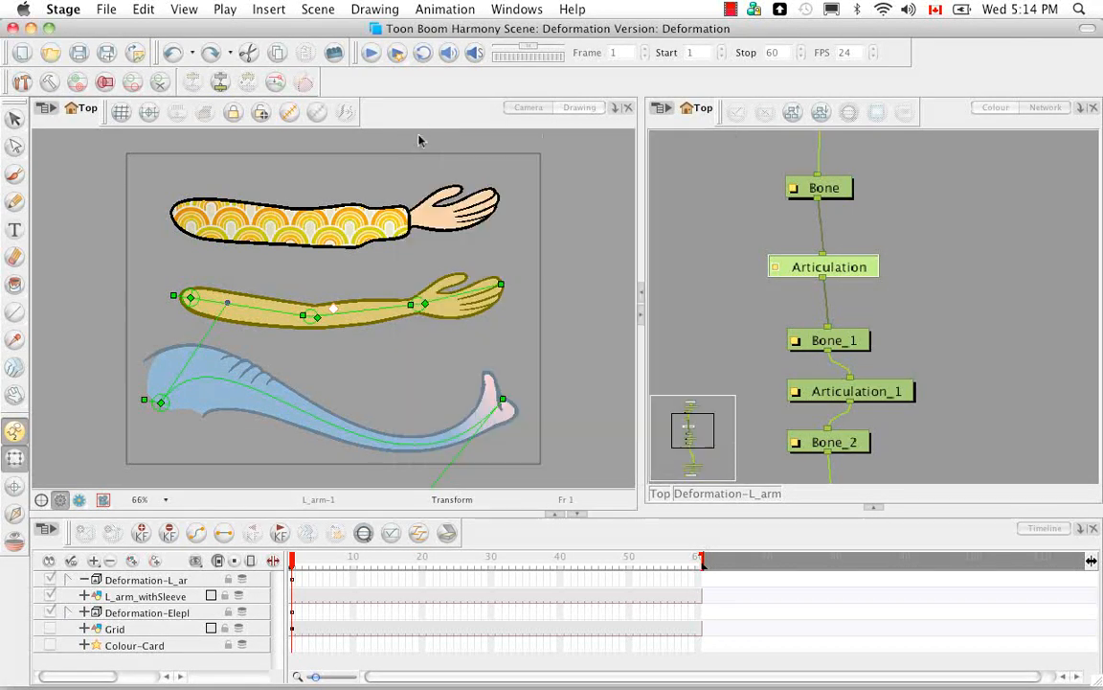
{"action": "left_click", "coordinate": [1080, 108]}
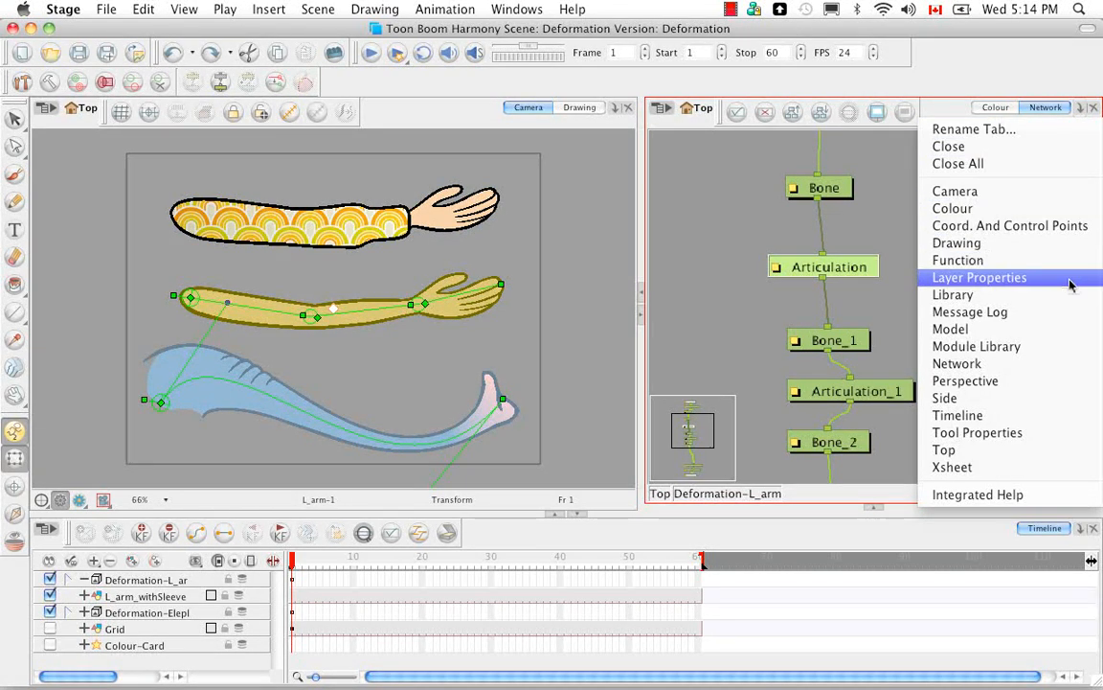
{"action": "left_click", "coordinate": [987, 277]}
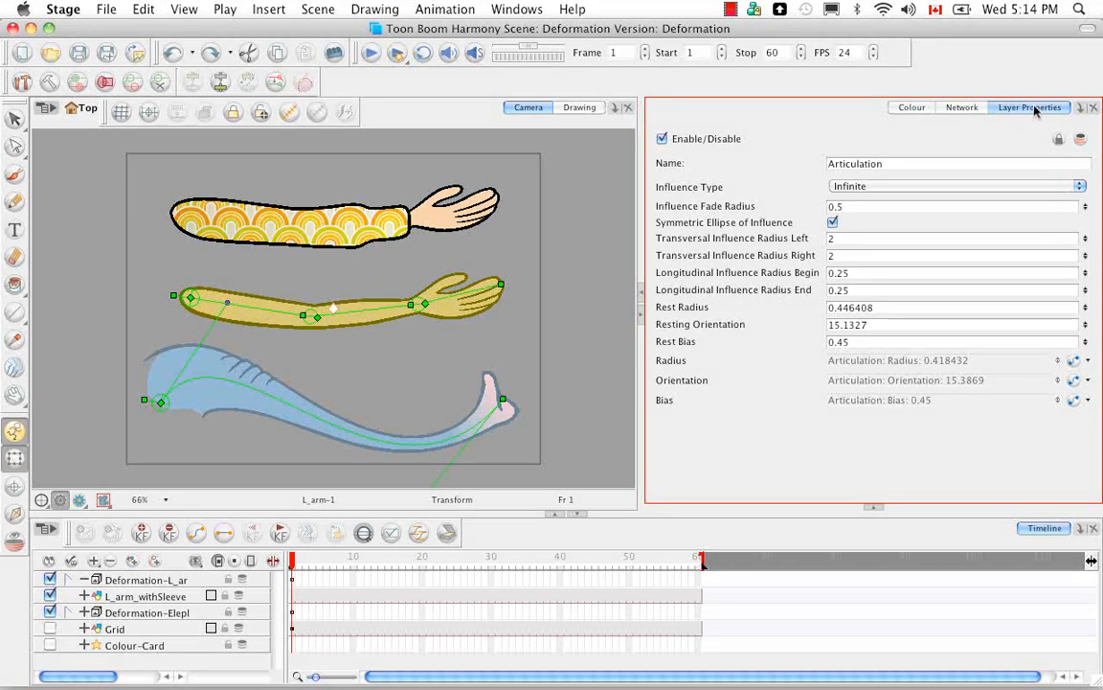
Step: Dock the Layer Properties view between the Camera and Network views, widen the Network, and expand it to full height
{"action": "left_click_drag", "start_coordinate": [1036, 109], "coordinate": [646, 111]}
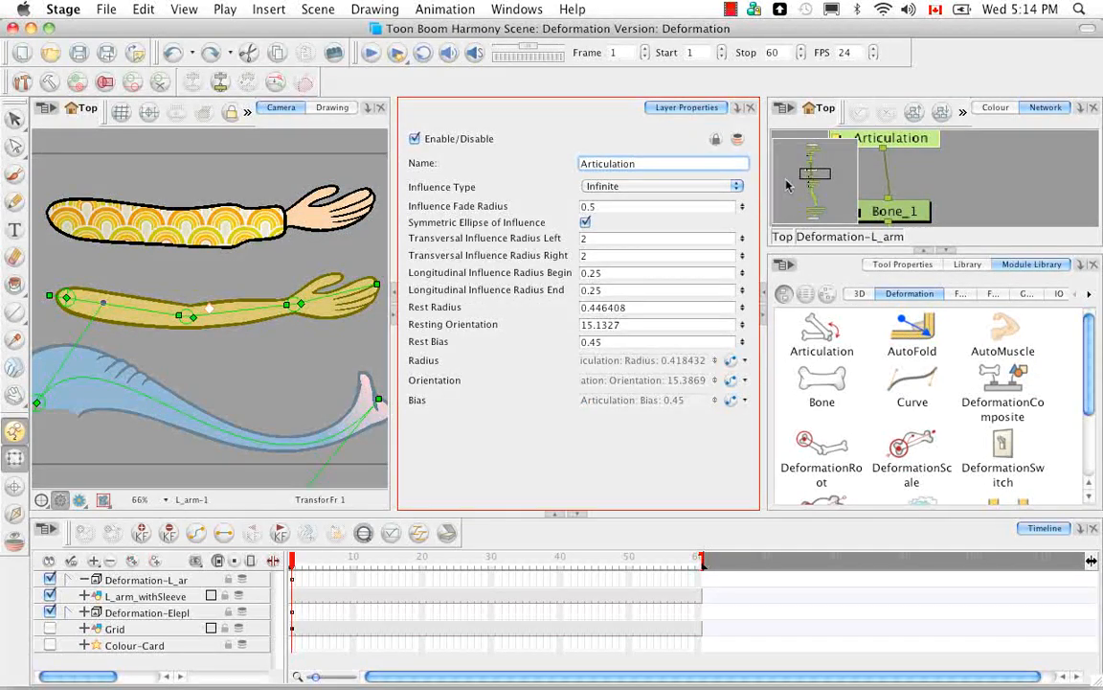
{"action": "left_click_drag", "start_coordinate": [766, 213], "coordinate": [700, 222]}
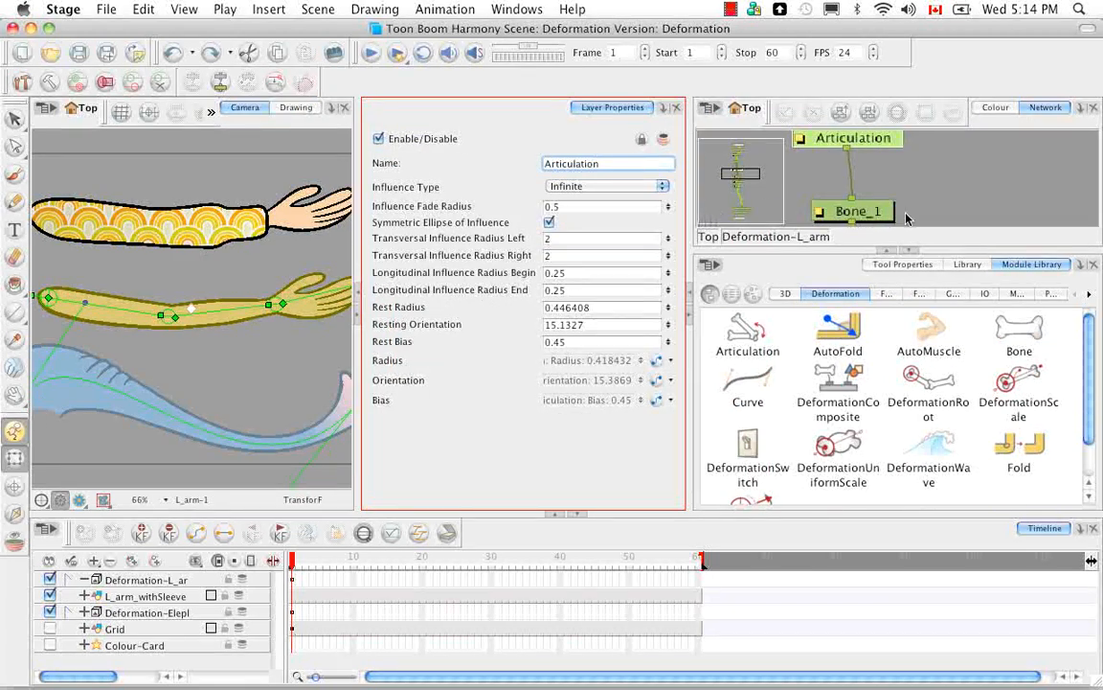
{"action": "left_click", "coordinate": [910, 251]}
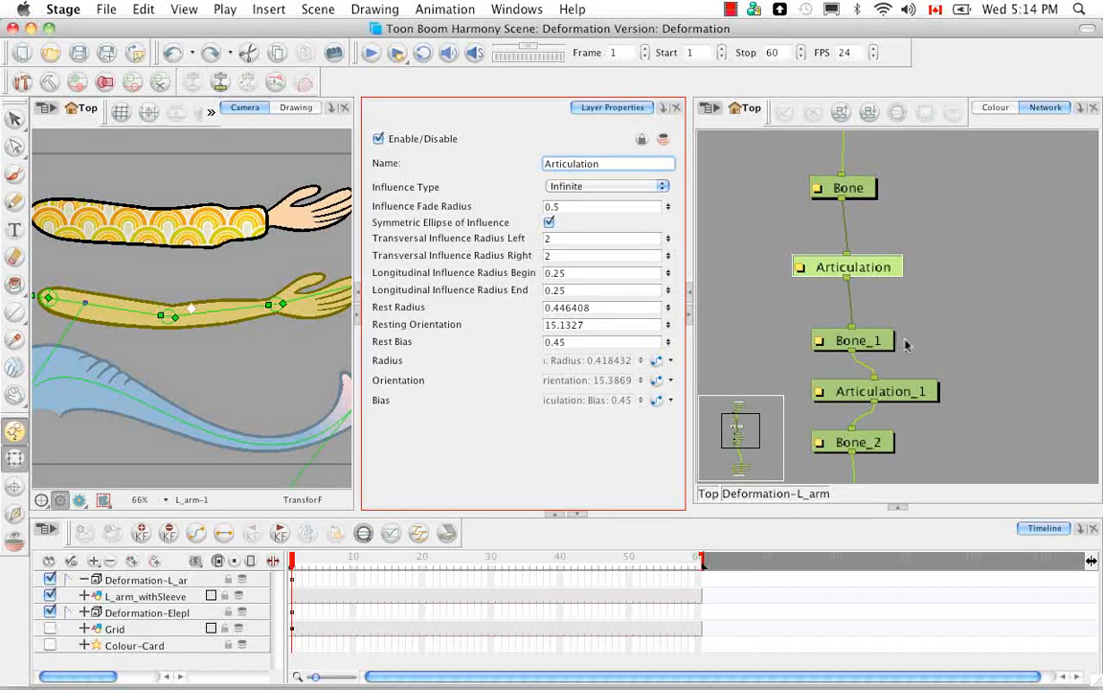
Step: Set the first Articulation module's influence type to Elliptic and show all zones of influence in the Camera view
{"action": "left_click", "coordinate": [945, 239]}
{"action": "left_click_drag", "start_coordinate": [945, 226], "coordinate": [965, 329]}
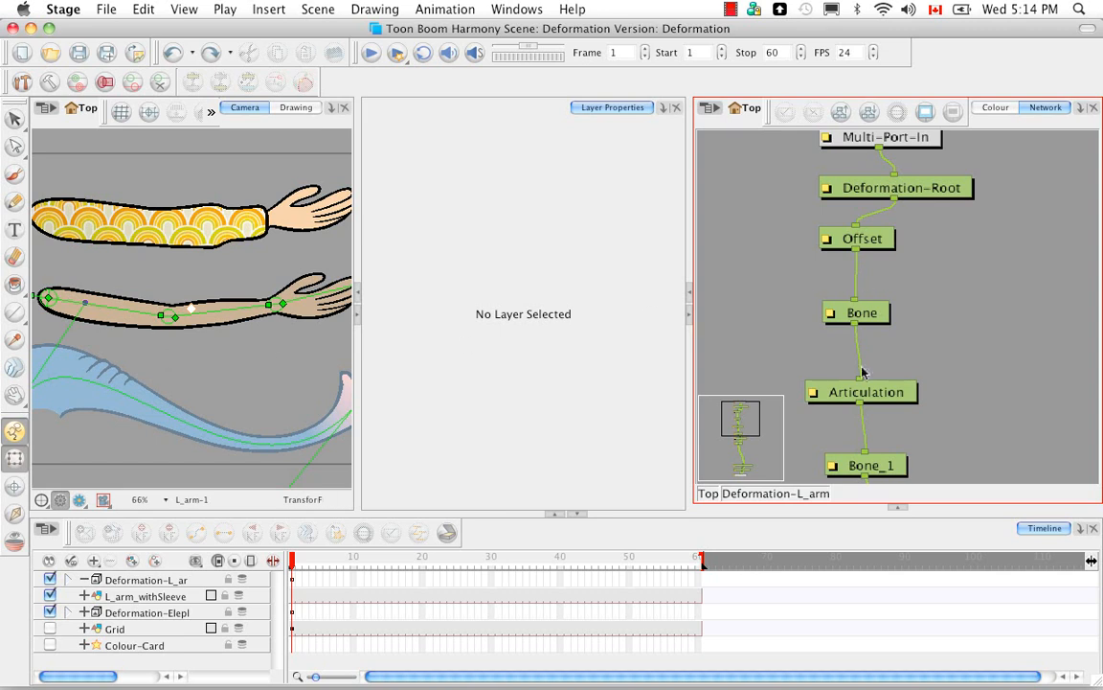
{"action": "left_click", "coordinate": [823, 392]}
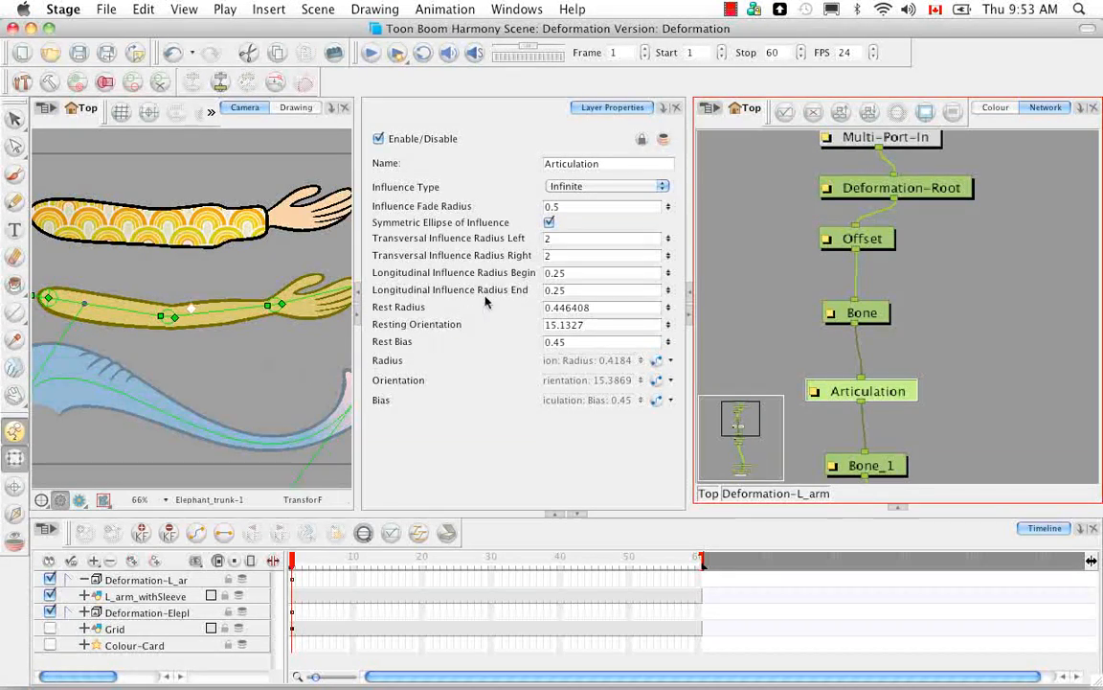
{"action": "left_click", "coordinate": [662, 187]}
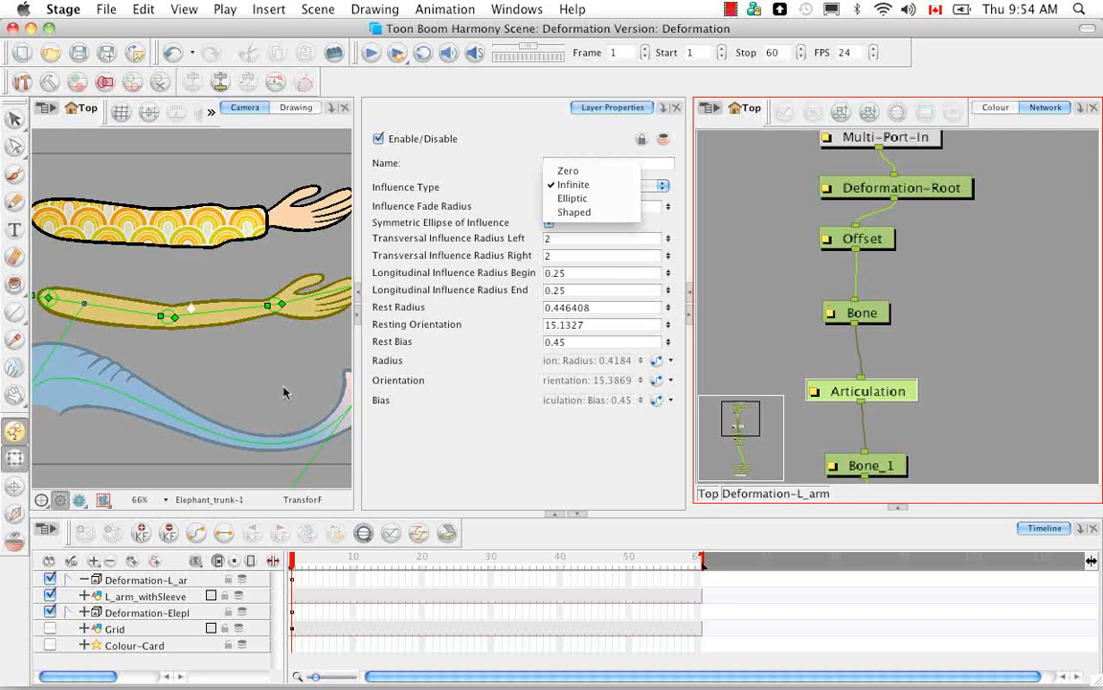
{"action": "left_click", "coordinate": [591, 200]}
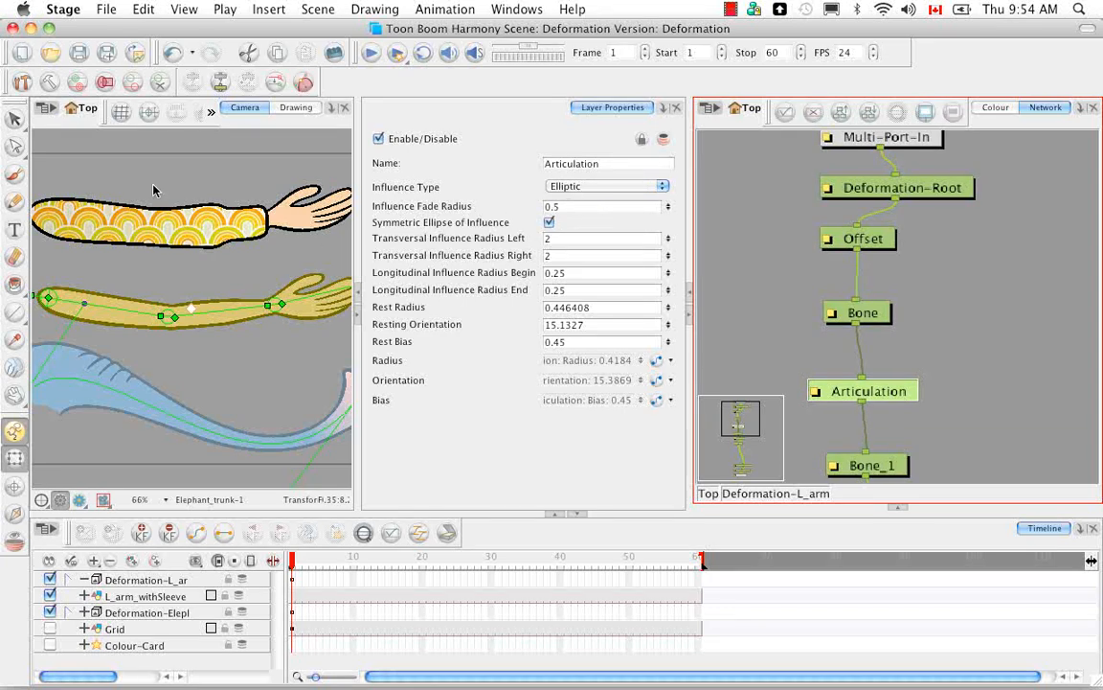
{"action": "left_click", "coordinate": [105, 84]}
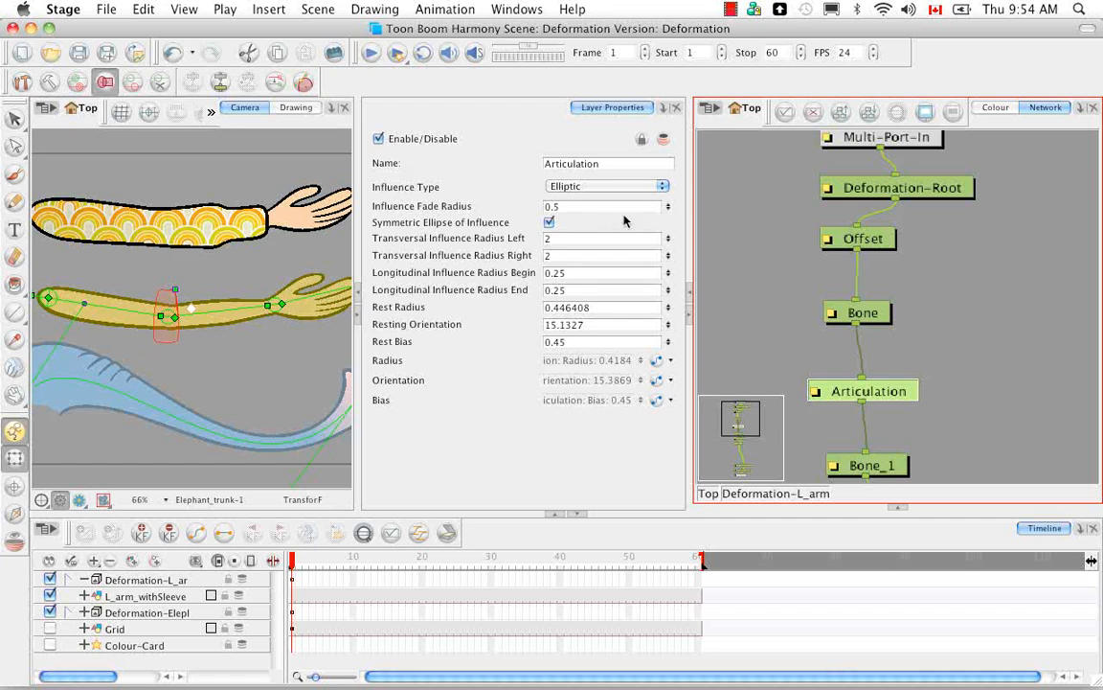
Step: Try the Shaped and Infinite influence types on the Articulation module to compare their zones
{"action": "left_click", "coordinate": [660, 186]}
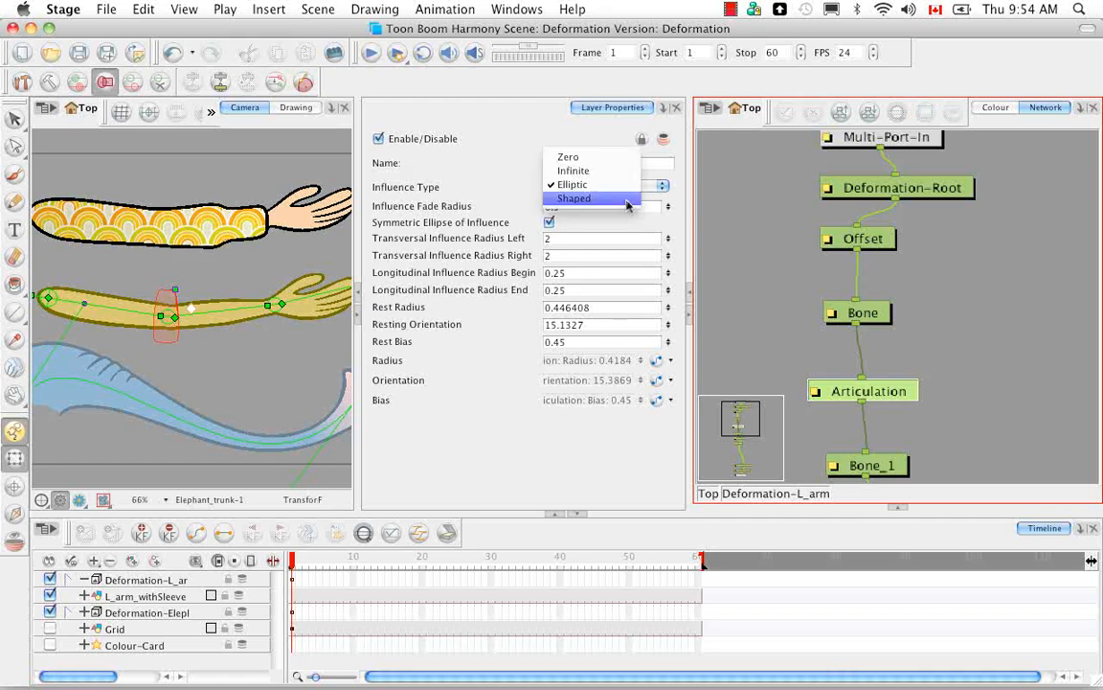
{"action": "left_click", "coordinate": [630, 199]}
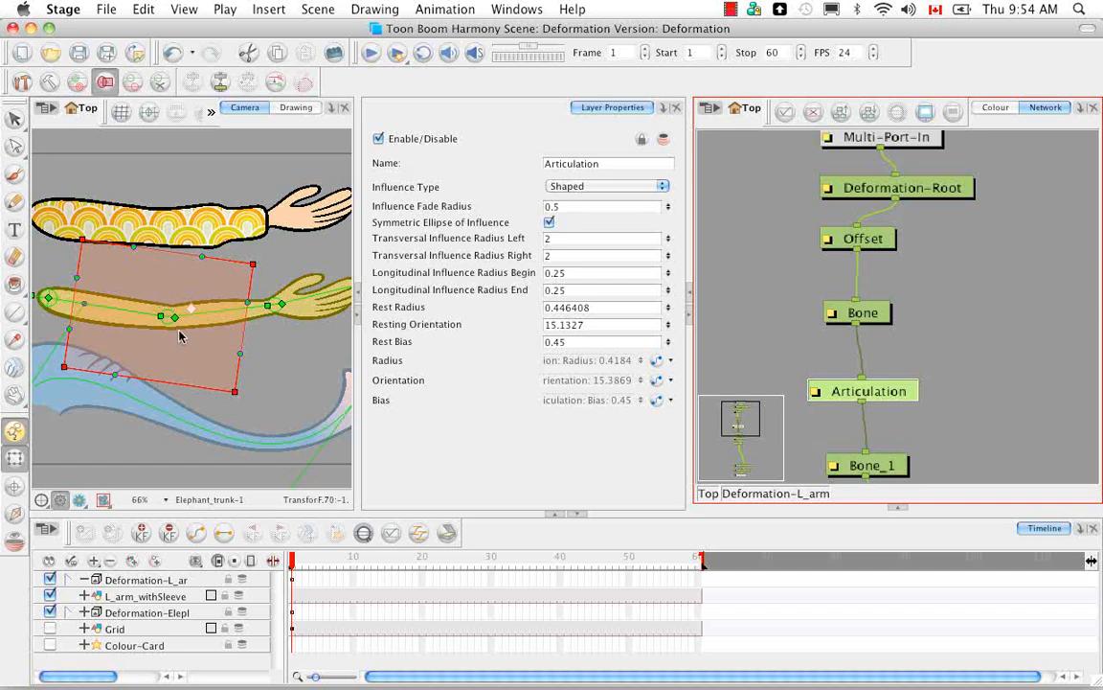
{"action": "left_click", "coordinate": [601, 183]}
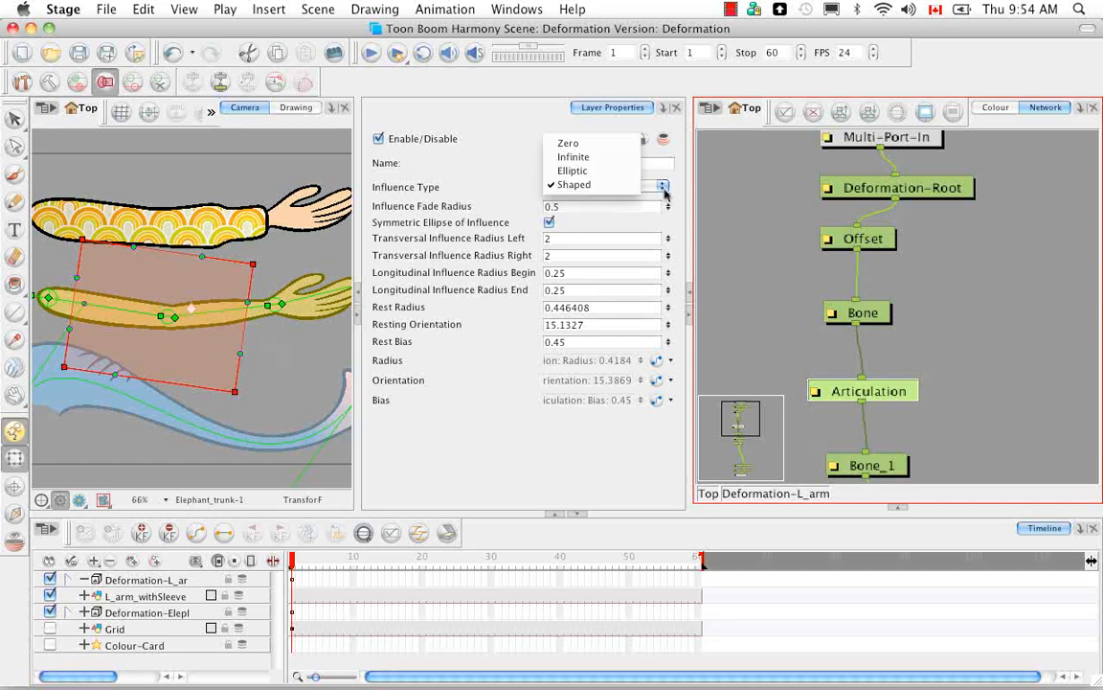
{"action": "left_click", "coordinate": [631, 159]}
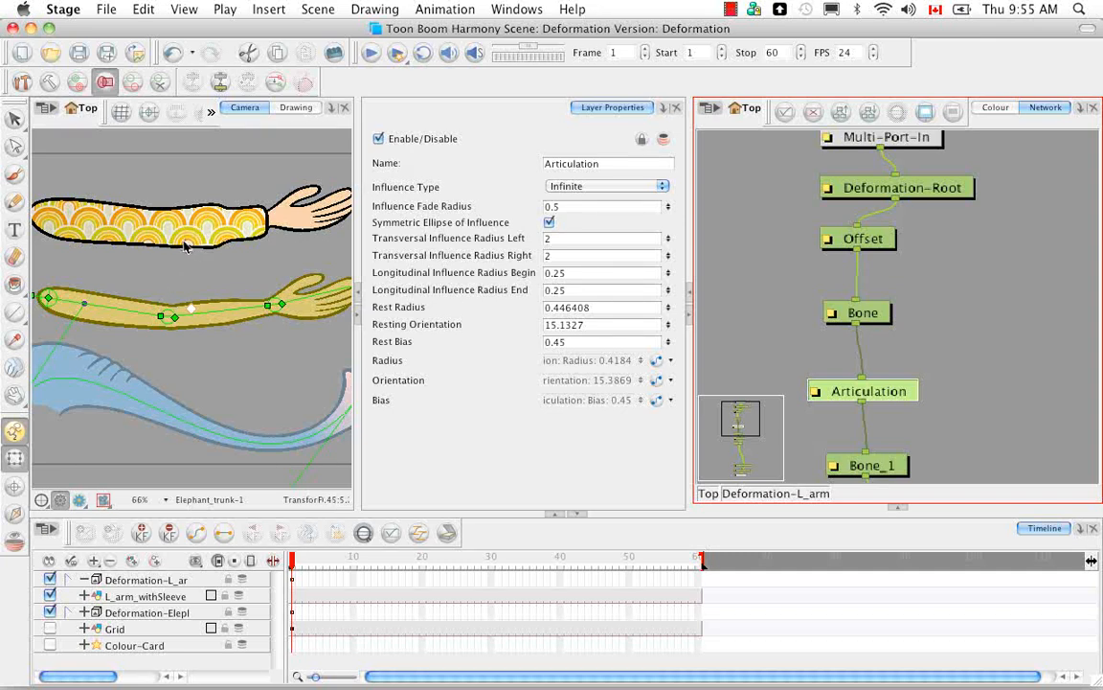
{"action": "left_click", "coordinate": [661, 186]}
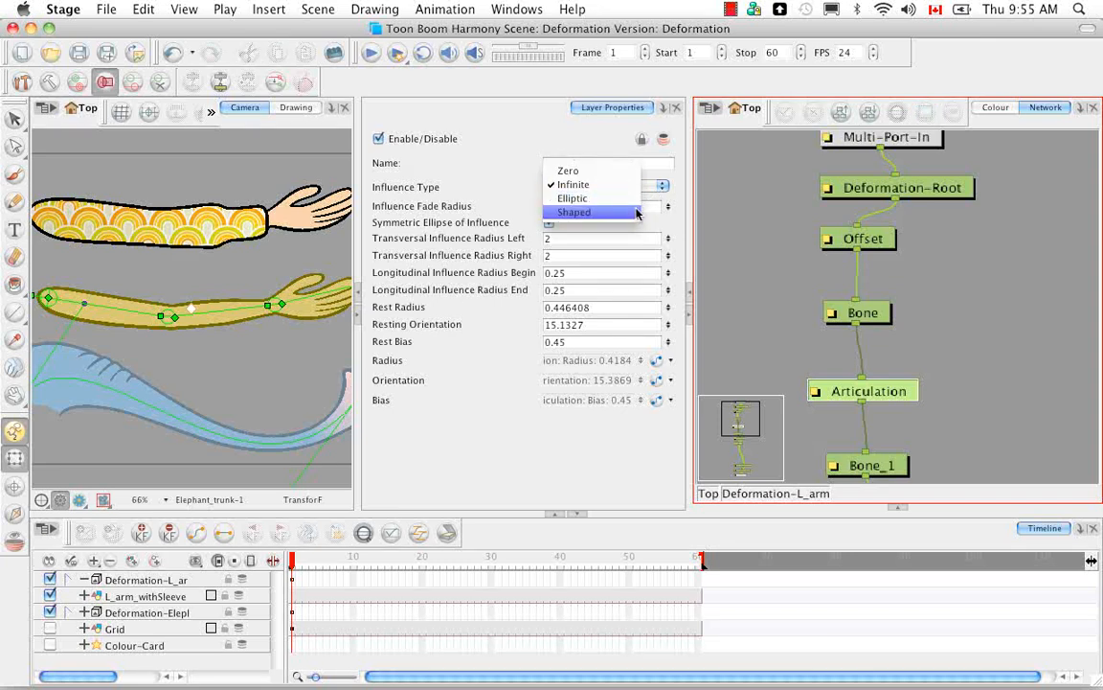
{"action": "left_click", "coordinate": [609, 183]}
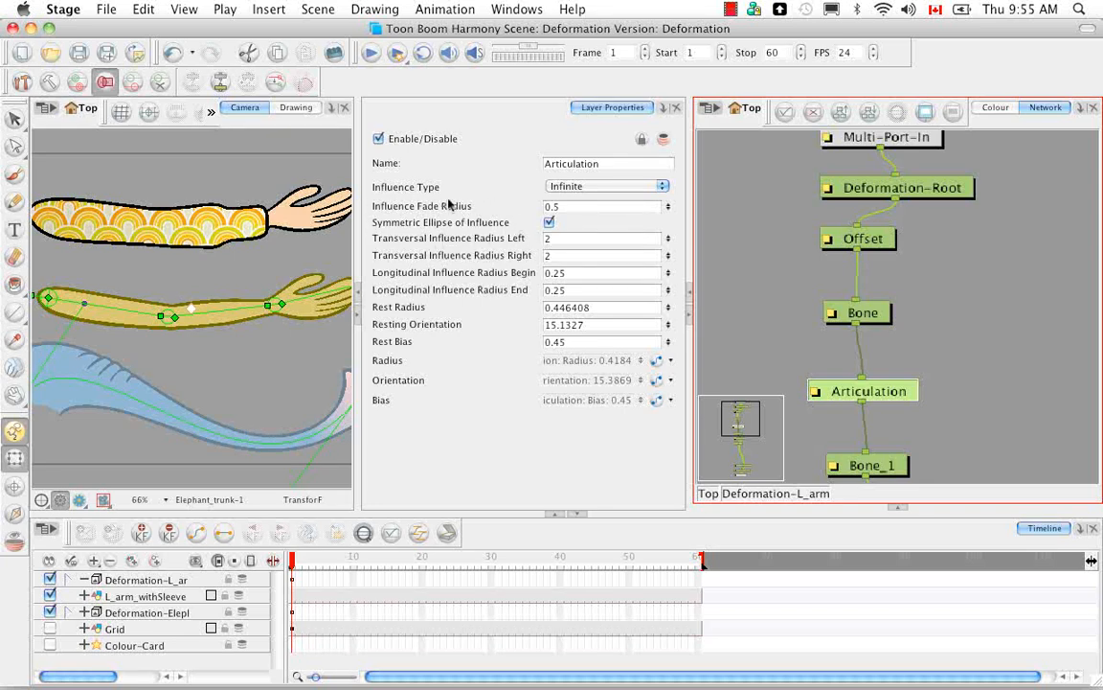
Step: Set the Articulation's influence type to Elliptic and toggle its Symmetric Ellipse of Influence option off and back on
{"action": "left_click", "coordinate": [660, 189]}
{"action": "left_click", "coordinate": [630, 206]}
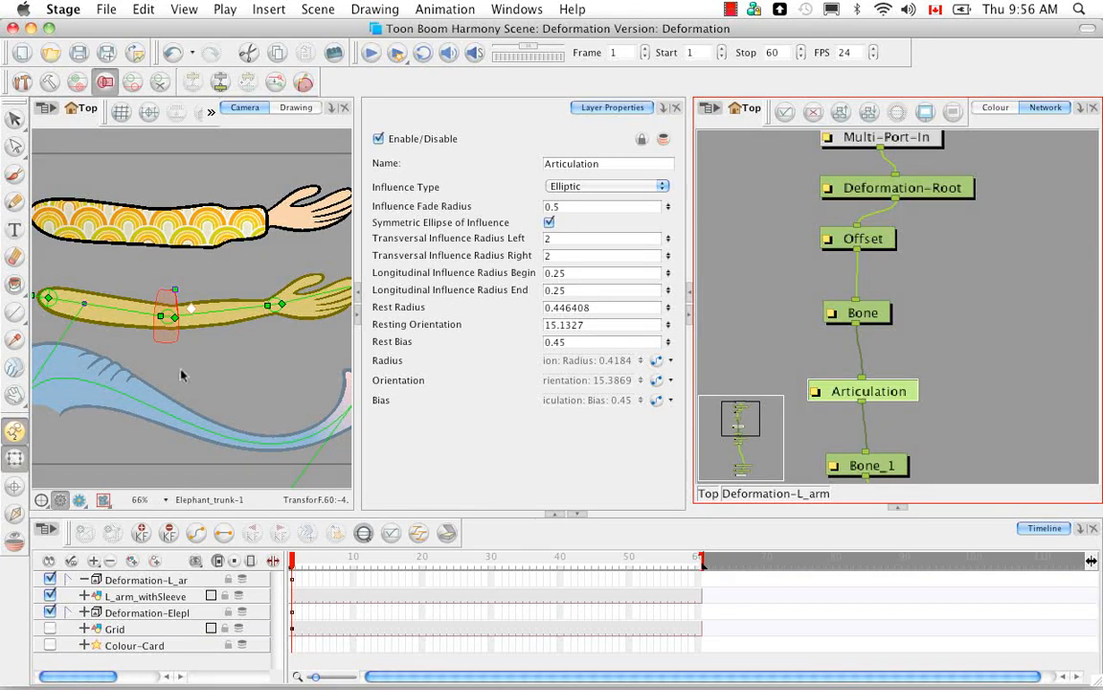
{"action": "left_click", "coordinate": [550, 222]}
{"action": "left_click", "coordinate": [549, 222]}
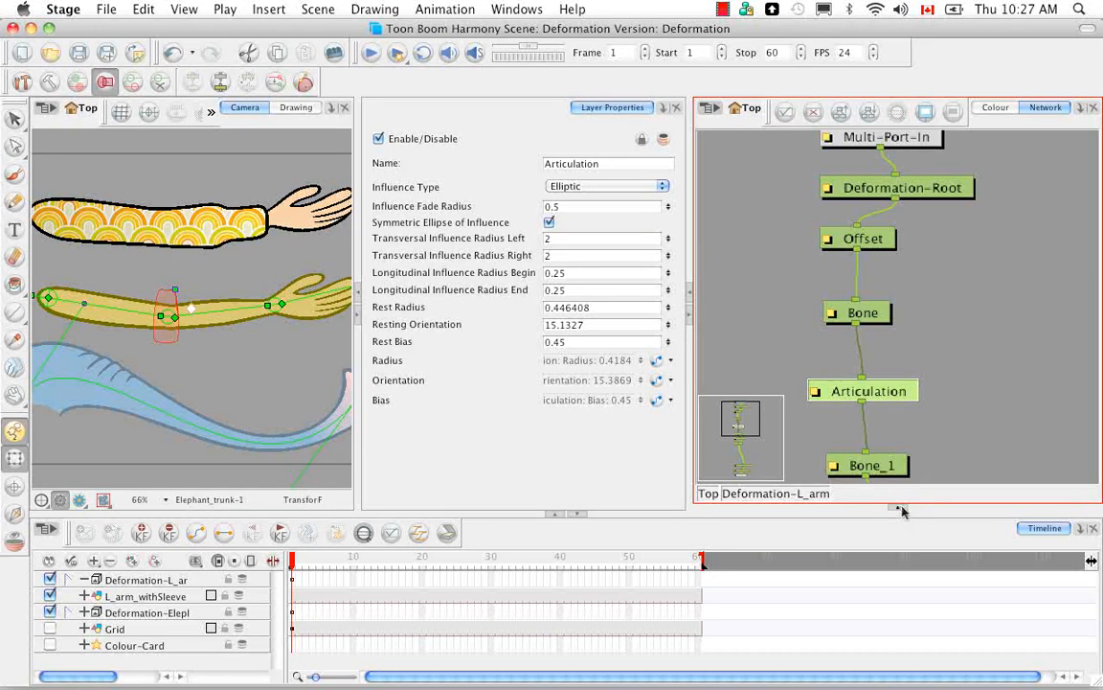
Step: Bring back the Module Library below the network, return to the top level, and enter the Deformation-Elephant_trunk group
{"action": "left_click", "coordinate": [903, 510]}
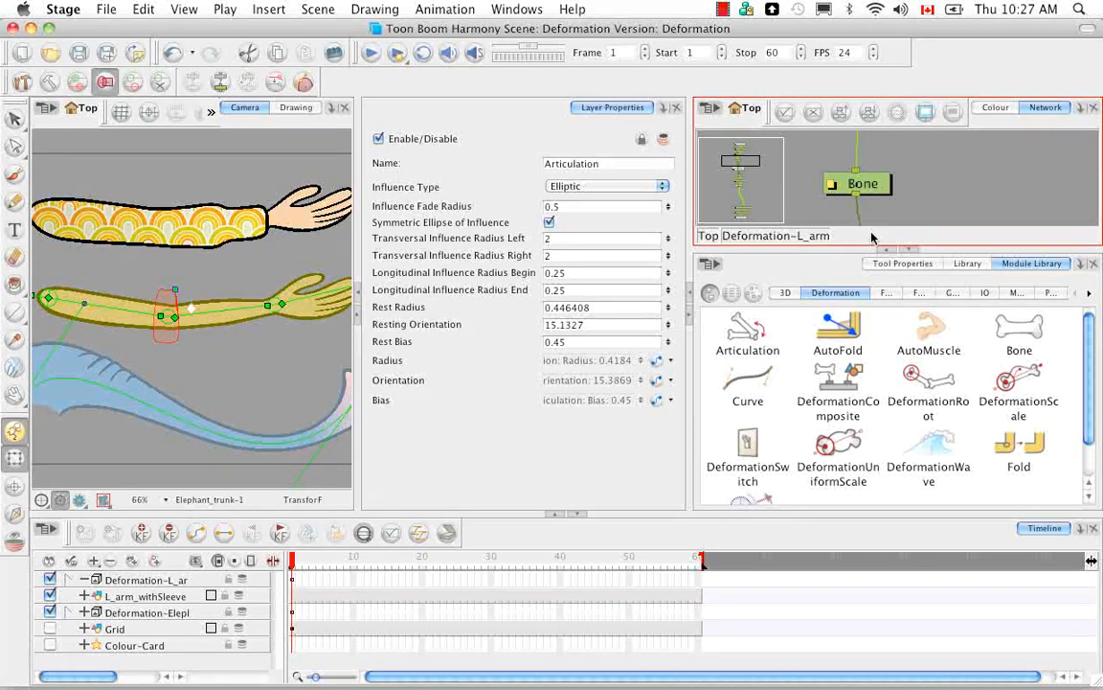
{"action": "key", "text": "shift+super+e"}
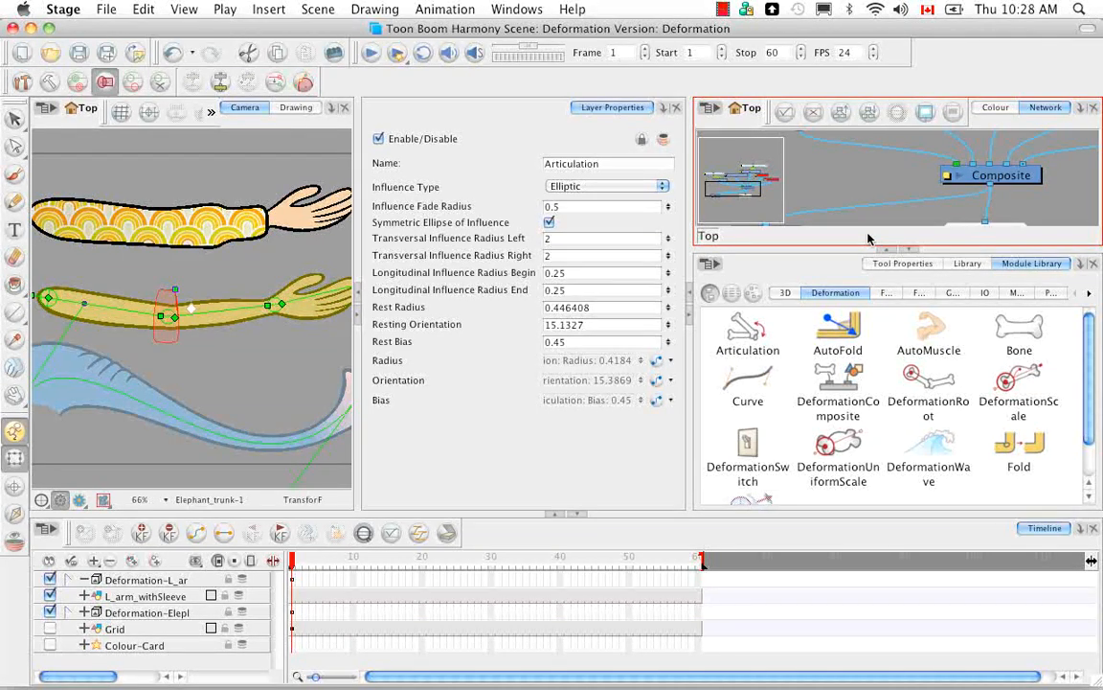
{"action": "left_click", "coordinate": [841, 182]}
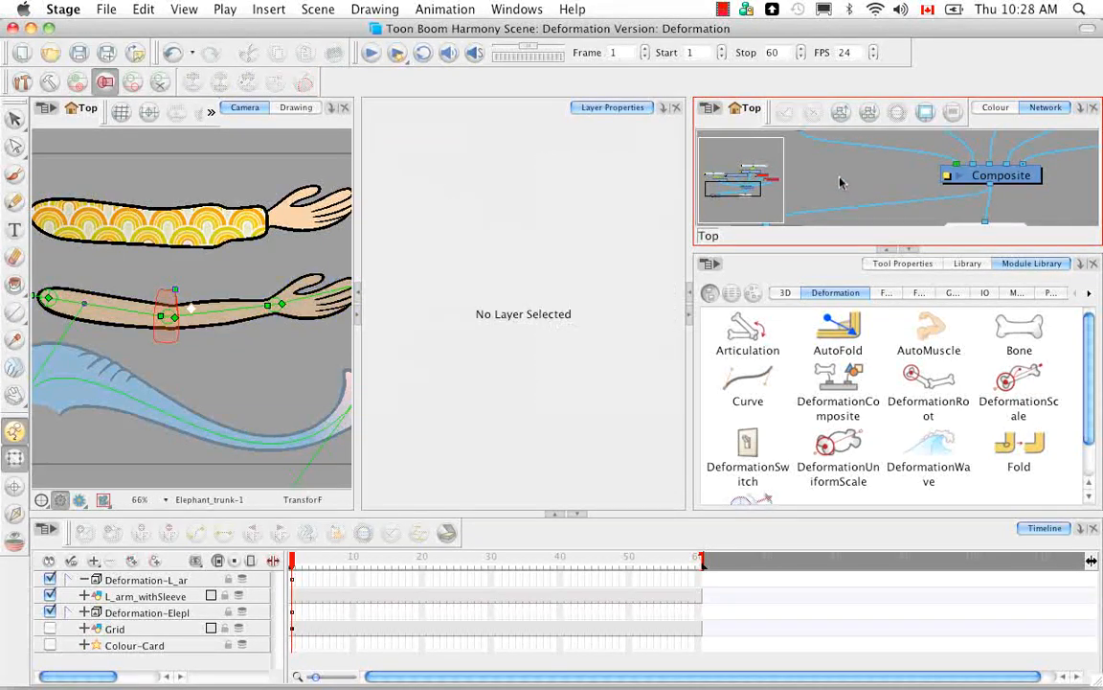
{"action": "mouse_move", "coordinate": [846, 175]}
{"action": "left_mouse_down"}
{"action": "mouse_move", "coordinate": [850, 246]}
{"action": "mouse_move", "coordinate": [919, 164]}
{"action": "mouse_move", "coordinate": [865, 189]}
{"action": "left_mouse_up"}
{"action": "left_click_drag", "start_coordinate": [966, 158], "coordinate": [855, 184]}
{"action": "left_click_drag", "start_coordinate": [934, 175], "coordinate": [879, 175]}
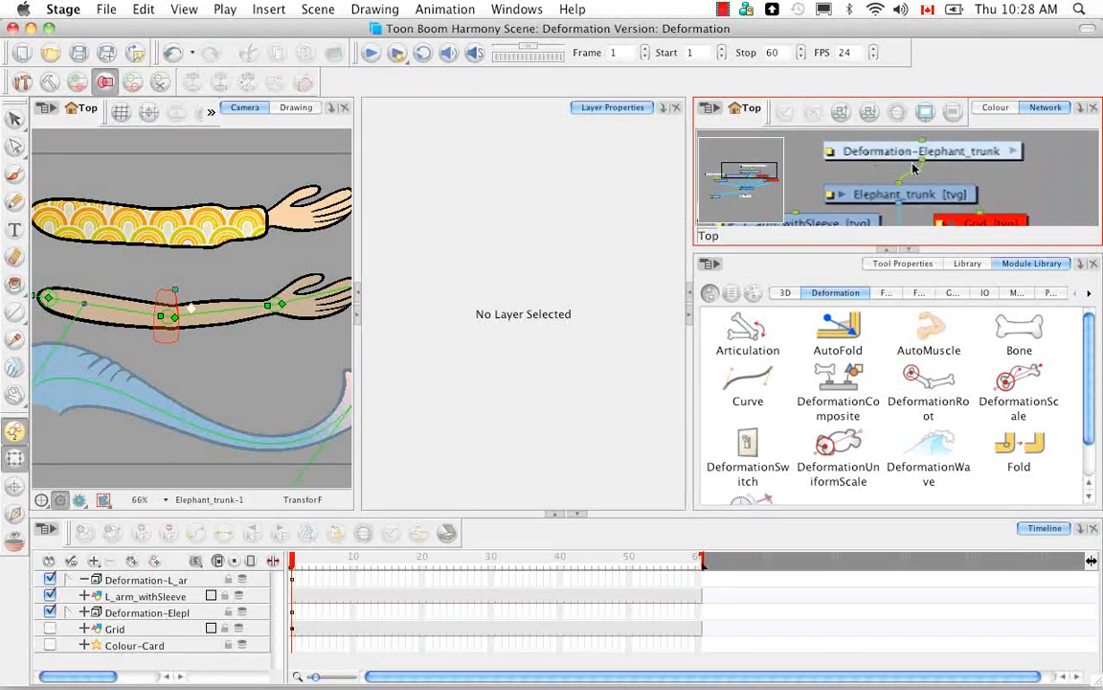
{"action": "left_click", "coordinate": [1013, 152]}
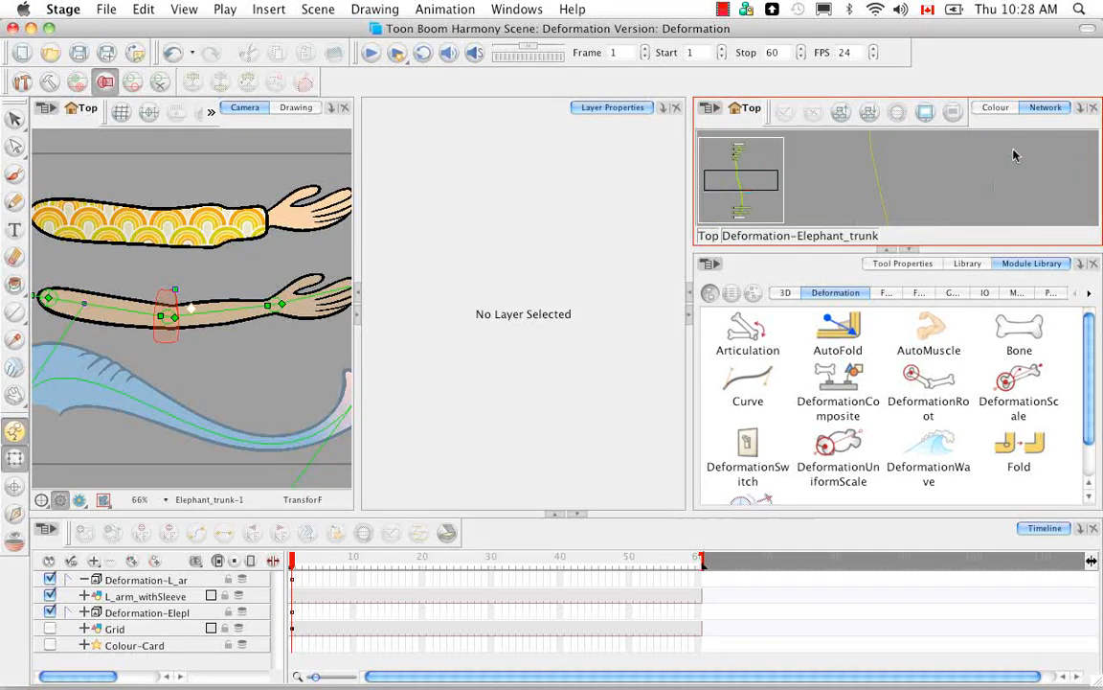
Step: Add an AutoFold module to the Deformation-Elephant_trunk network and restore the Network view to full height
{"action": "left_click", "coordinate": [853, 337]}
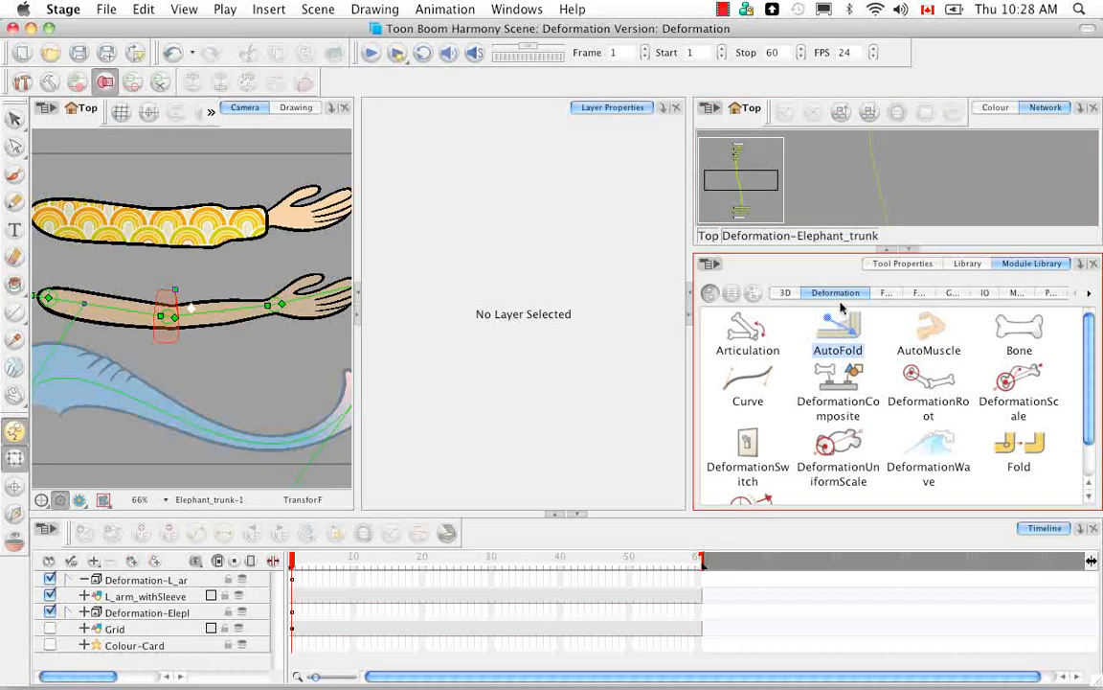
{"action": "left_click", "coordinate": [925, 189]}
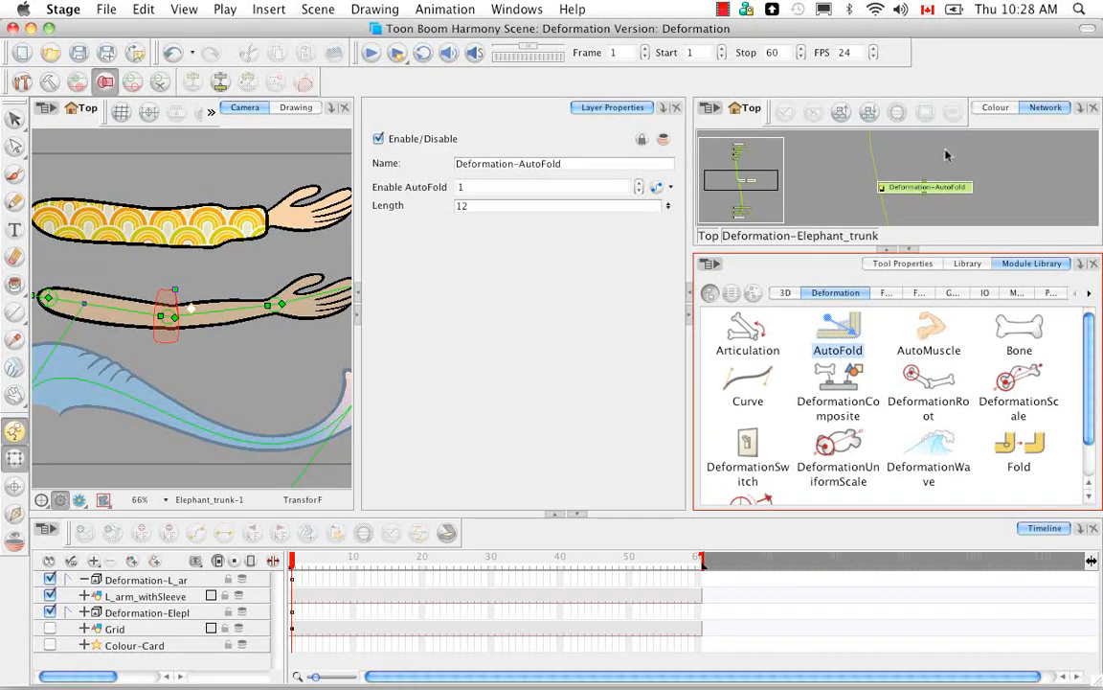
{"action": "left_click", "coordinate": [911, 250]}
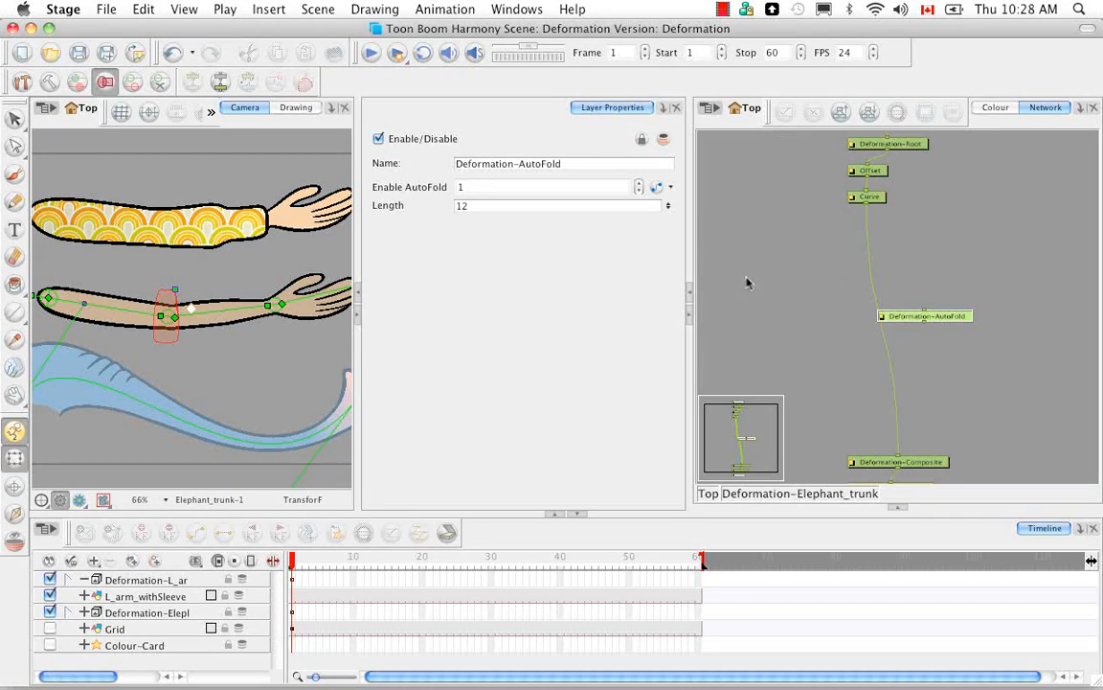
Step: Hide the Deformation-L_arm and L_arm_withSleeve layers and clear the selection
{"action": "left_click", "coordinate": [51, 581]}
{"action": "left_click", "coordinate": [50, 596]}
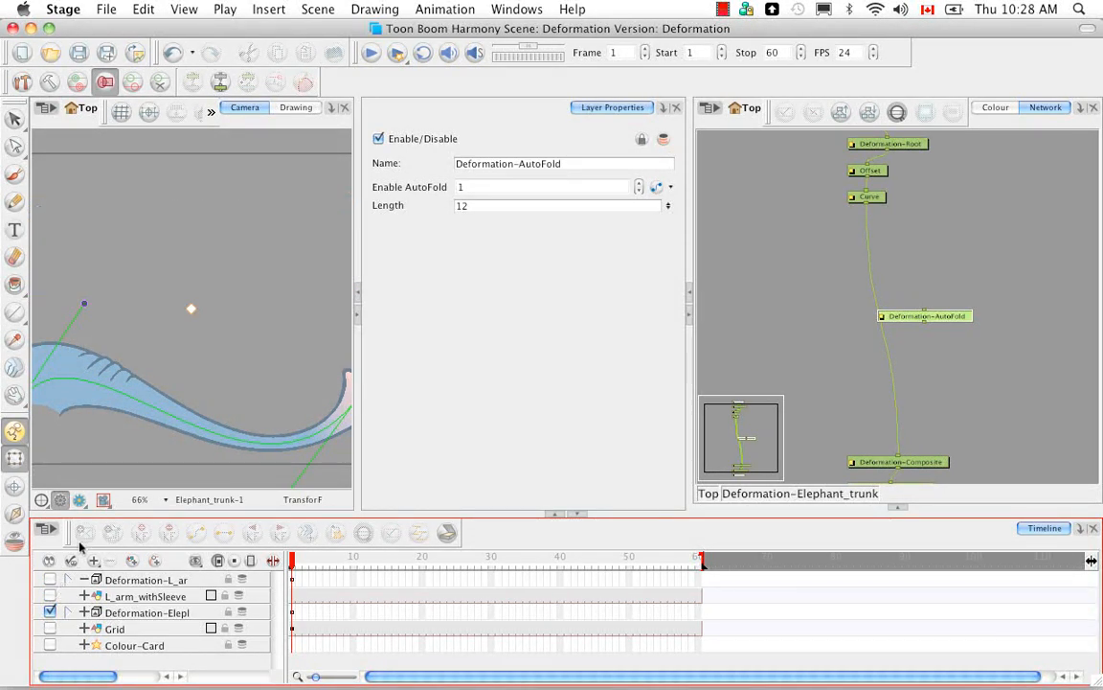
{"action": "left_click", "coordinate": [159, 359]}
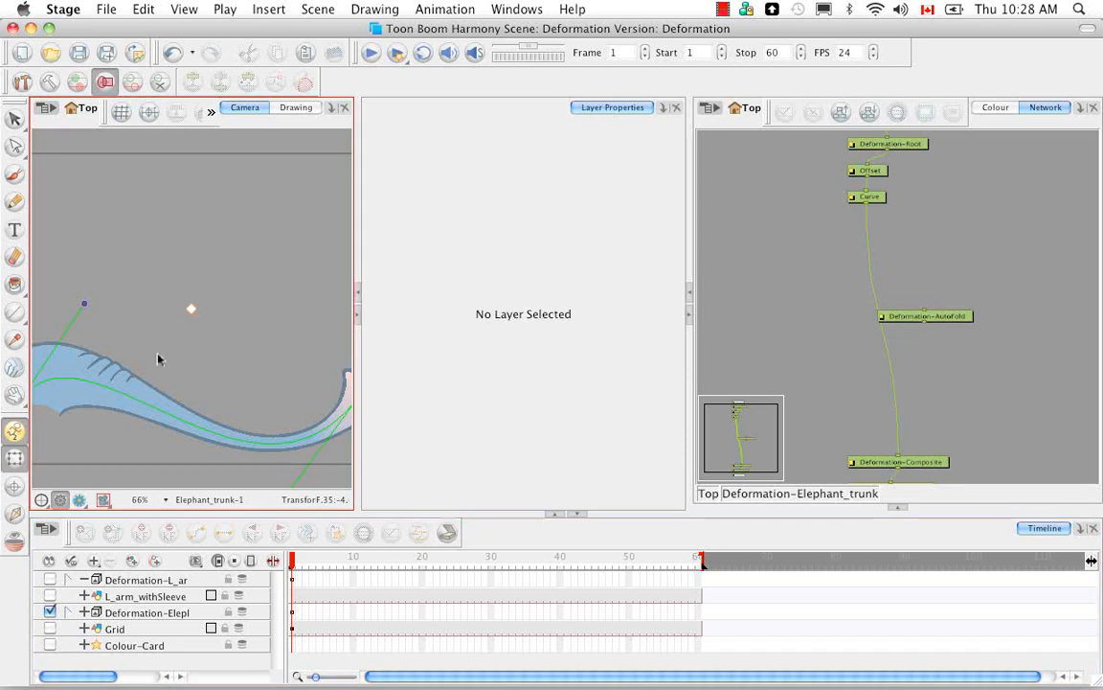
Step: Bend the elephant trunk sharply back on itself by moving its curve's end point and both curve handles
{"action": "key", "text": "minus"}
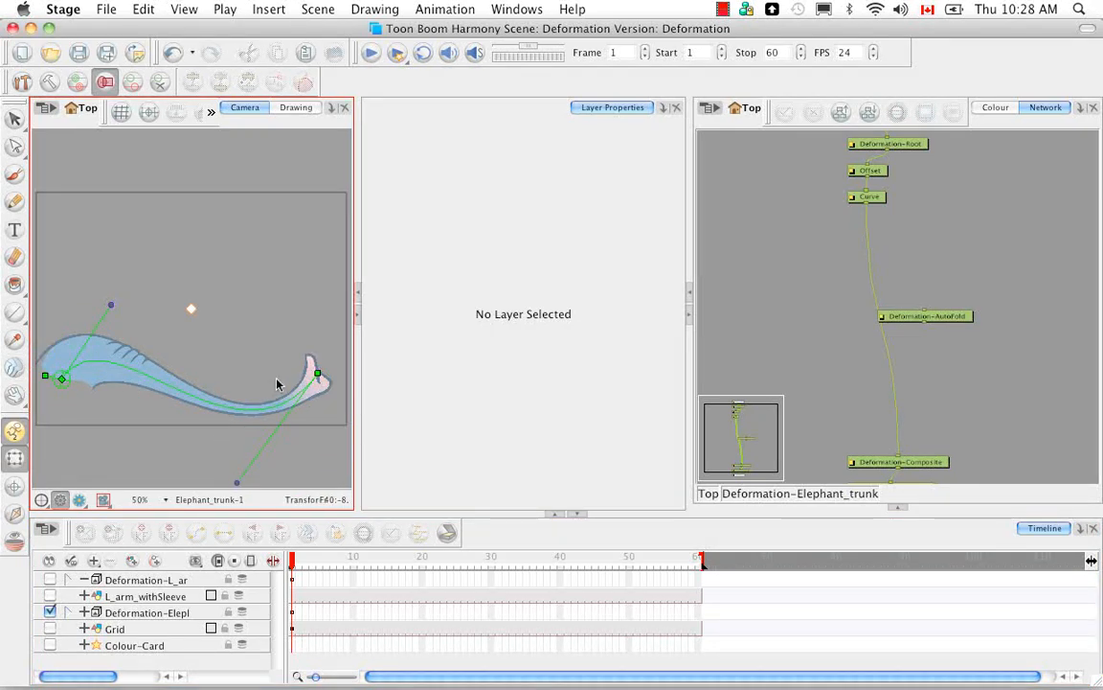
{"action": "left_click_drag", "start_coordinate": [316, 373], "coordinate": [210, 352]}
{"action": "left_click_drag", "start_coordinate": [112, 307], "coordinate": [146, 261]}
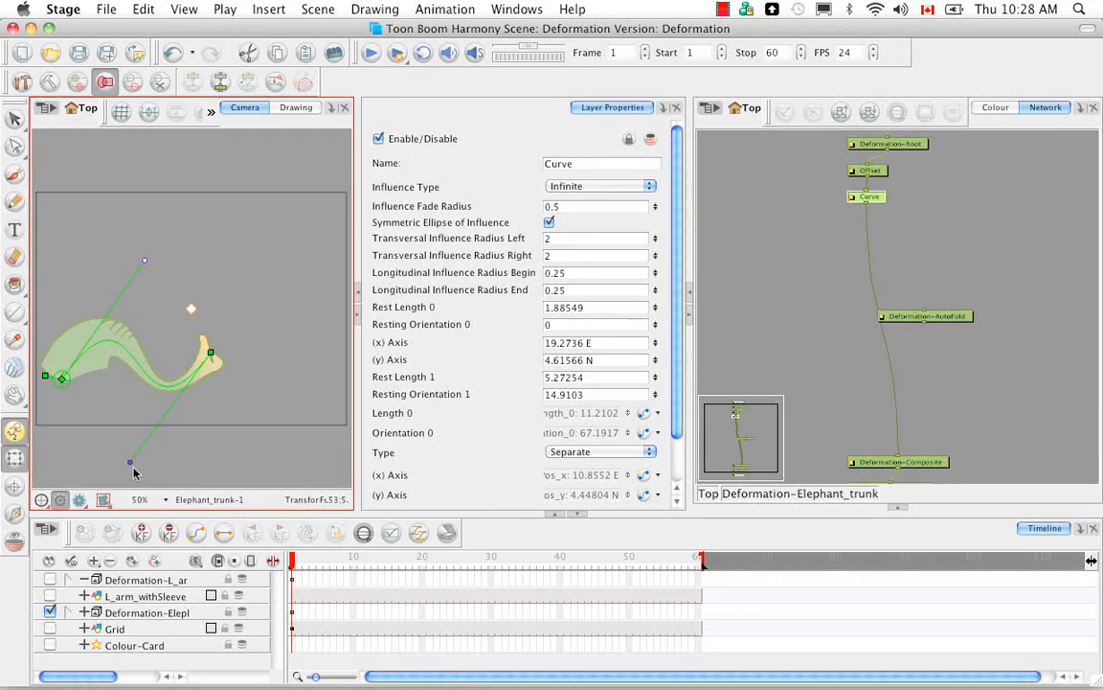
{"action": "left_click_drag", "start_coordinate": [130, 461], "coordinate": [14, 258]}
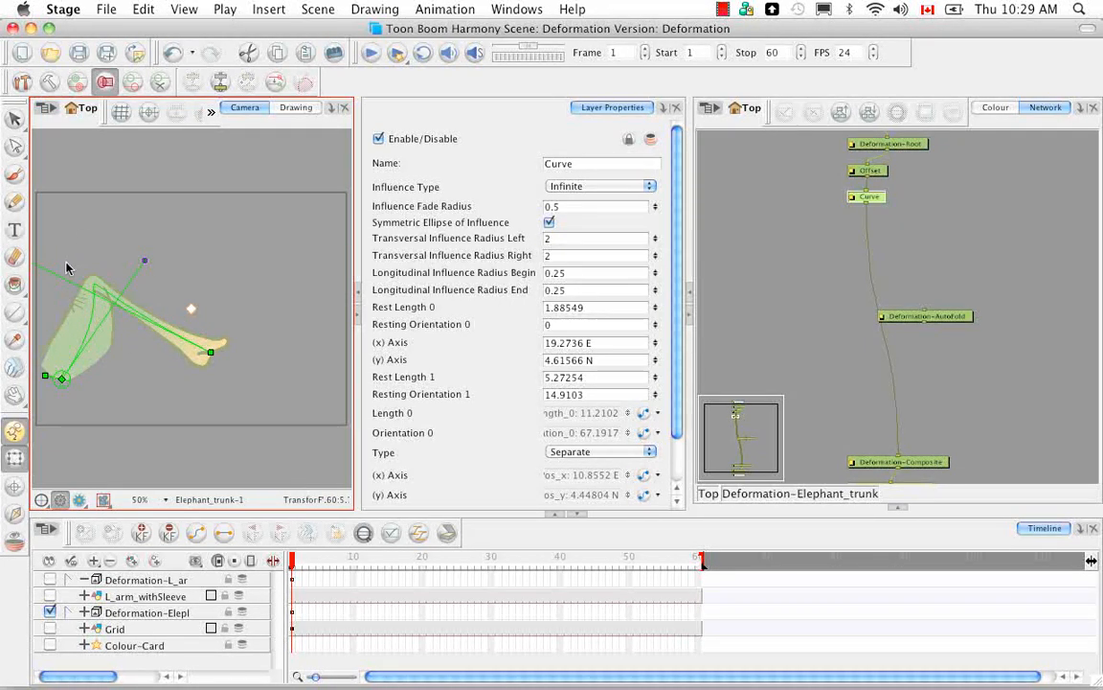
Step: Insert the AutoFold module into the connection between the Curve and Deformation-Composite modules
{"action": "left_click_drag", "start_coordinate": [140, 343], "coordinate": [198, 380]}
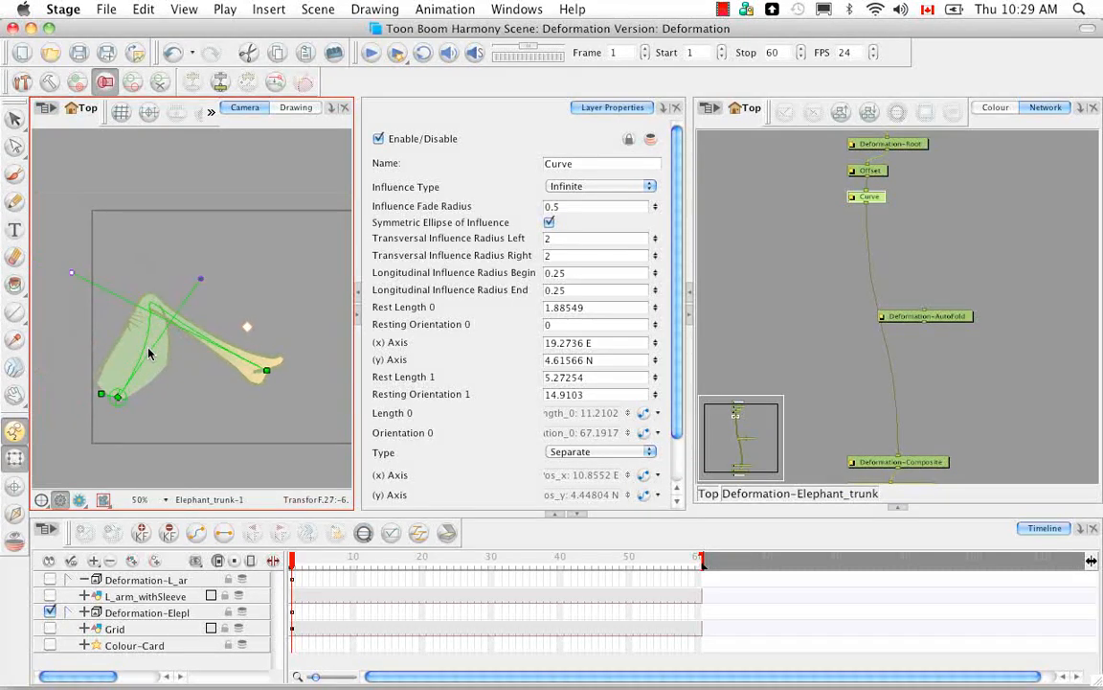
{"action": "key", "text": "2"}
{"action": "key", "text": "2"}
{"action": "key", "text": "2"}
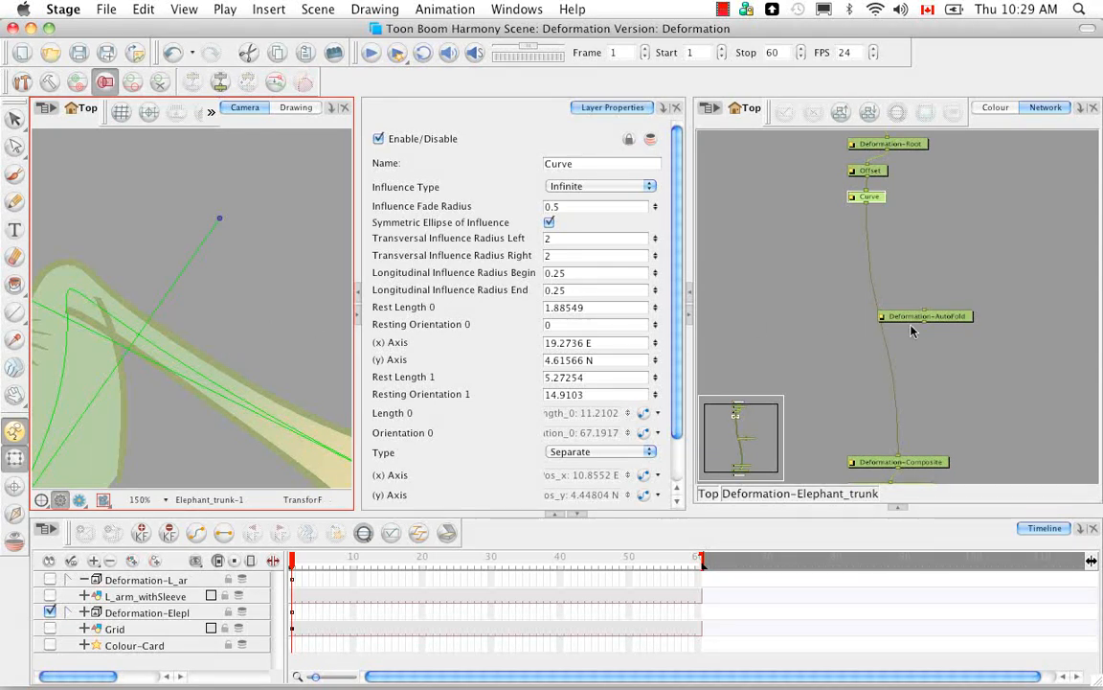
{"action": "left_click", "coordinate": [954, 320]}
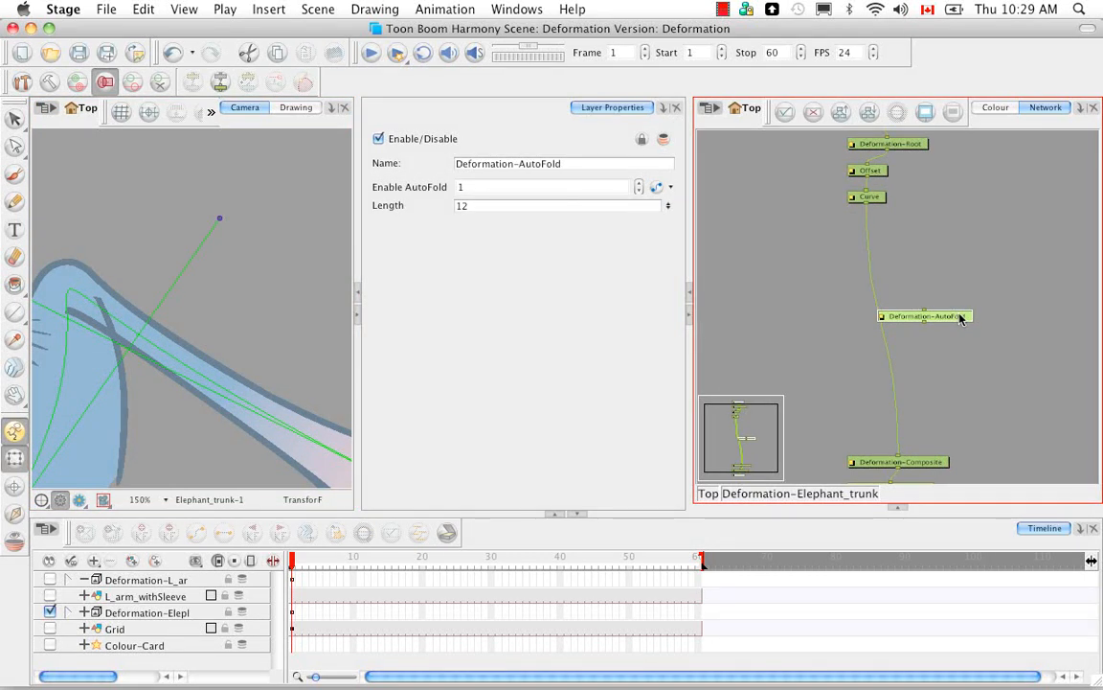
{"action": "left_click_drag", "start_coordinate": [961, 318], "coordinate": [918, 319]}
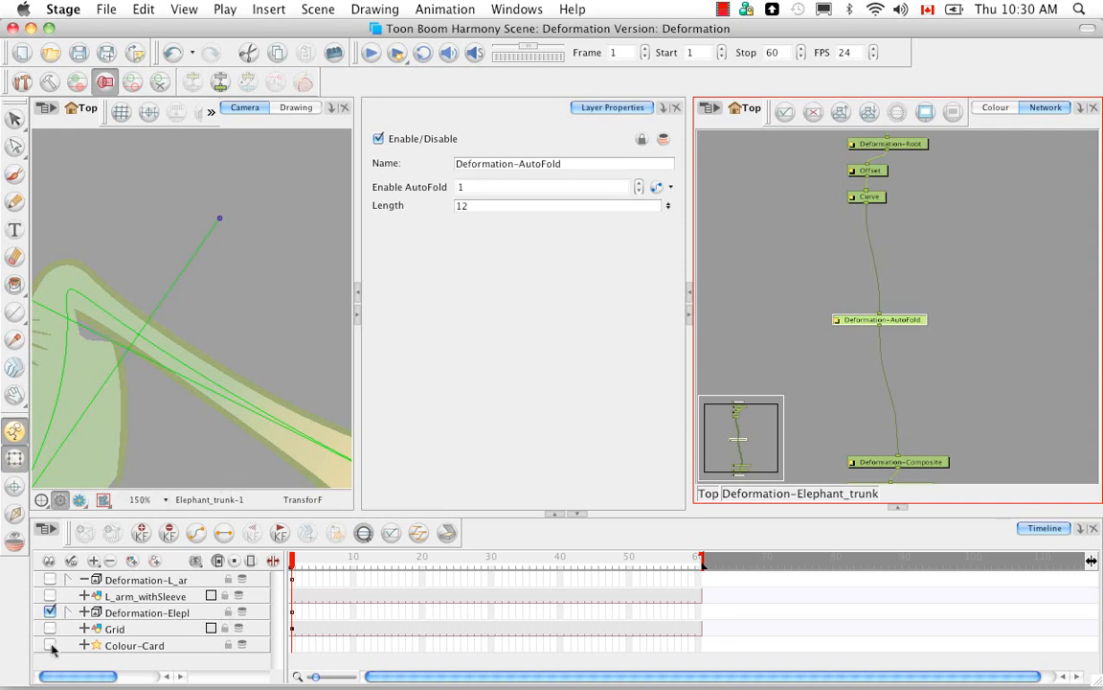
Step: Enable the Colour-Card layer and switch the Camera to Render View
{"action": "left_click", "coordinate": [50, 644]}
{"action": "left_click", "coordinate": [80, 500]}
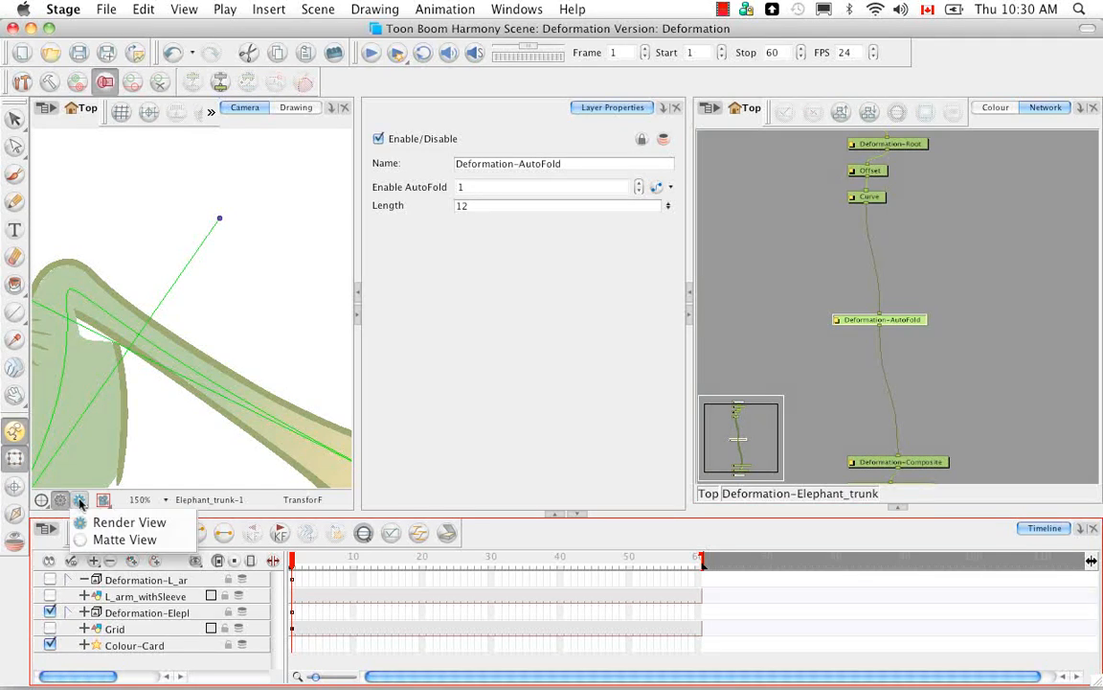
{"action": "left_click", "coordinate": [113, 522]}
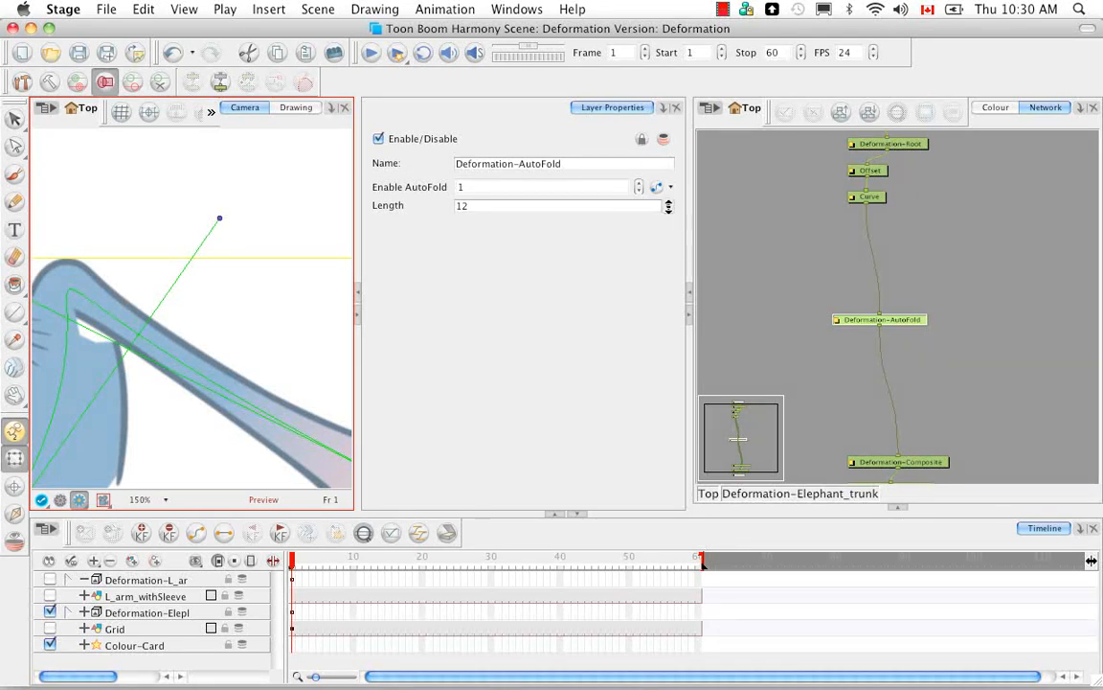
Step: Lower the AutoFold module's Length to 0
{"action": "left_click_drag", "start_coordinate": [666, 208], "coordinate": [669, 194]}
{"action": "left_click_drag", "start_coordinate": [669, 206], "coordinate": [665, 271]}
{"action": "left_click_drag", "start_coordinate": [669, 208], "coordinate": [671, 189]}
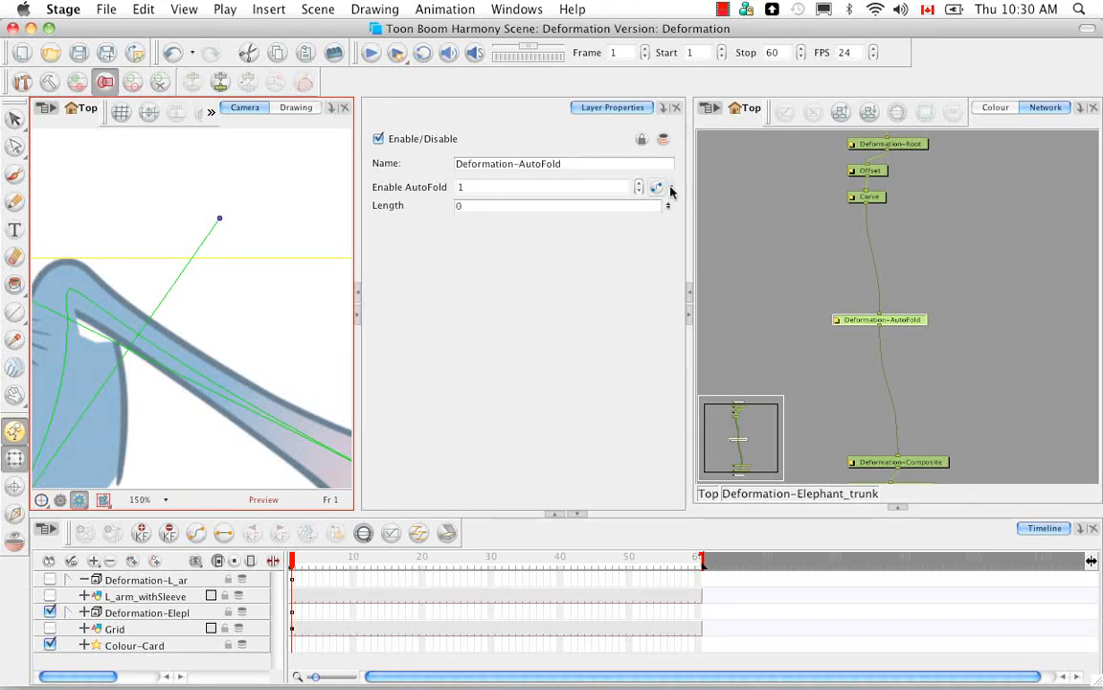
Step: Try an AutoFold Length of 30, and replace it with -30
{"action": "left_click_drag", "start_coordinate": [470, 207], "coordinate": [447, 221]}
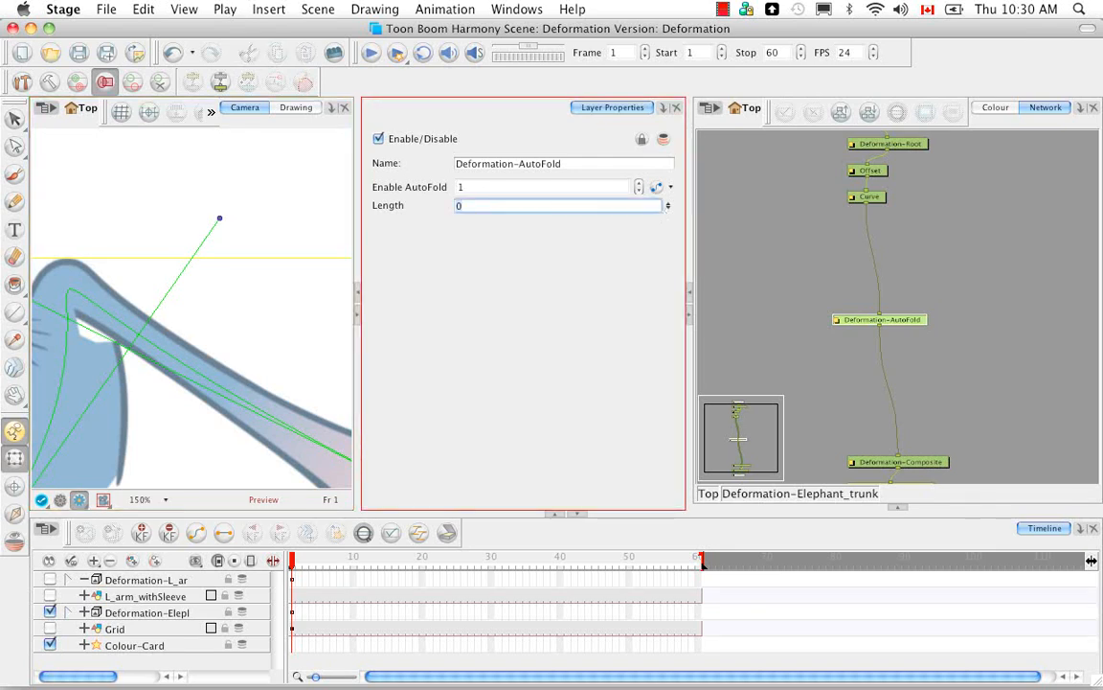
{"action": "type", "text": "30"}
{"action": "double_click", "coordinate": [458, 207]}
{"action": "type", "text": "-30"}
{"action": "key", "text": "Return"}
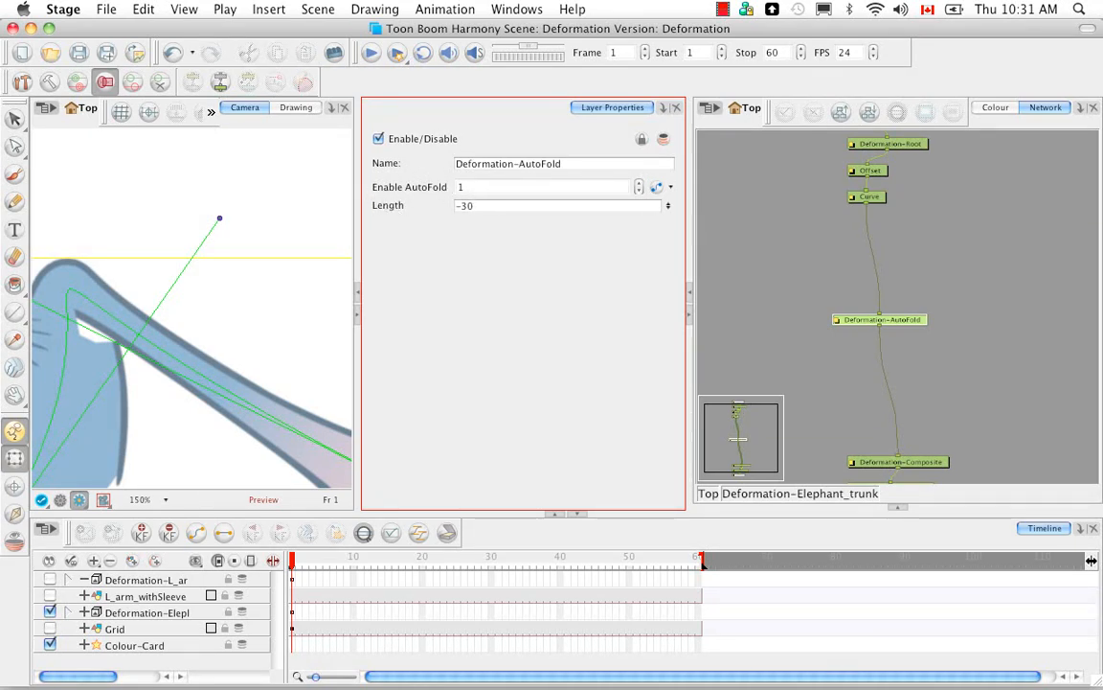
Step: Turn AutoFold off by setting Enable AutoFold to 0, and turn it back on with 1
{"action": "left_click", "coordinate": [456, 187]}
{"action": "type", "text": "0"}
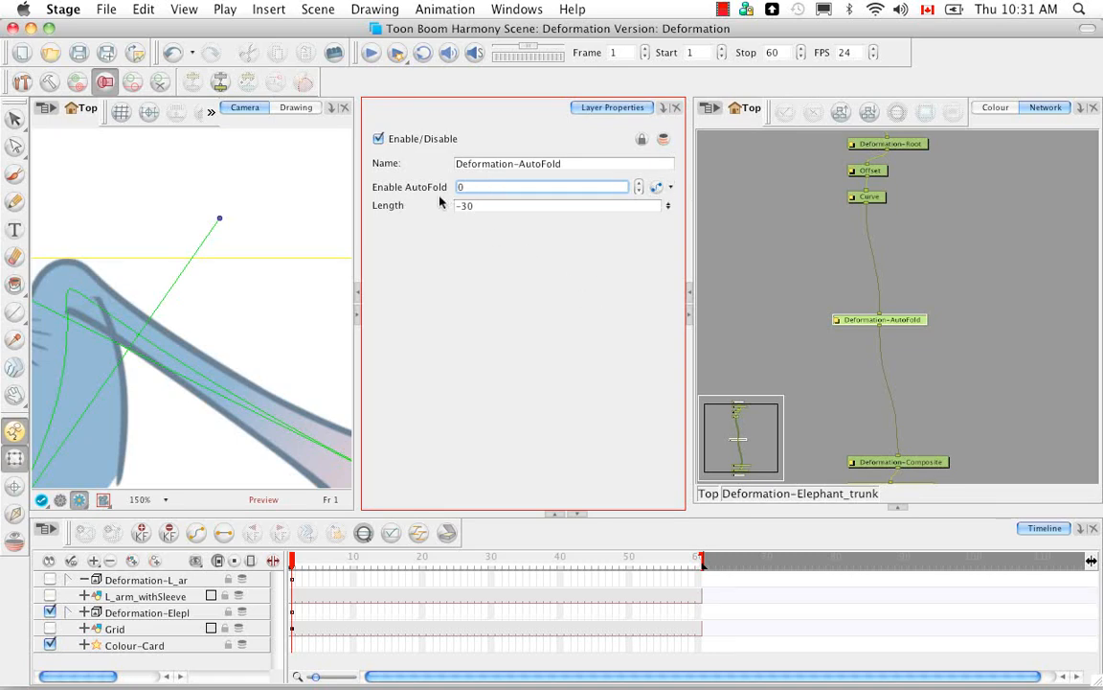
{"action": "key", "text": "BackSpace"}
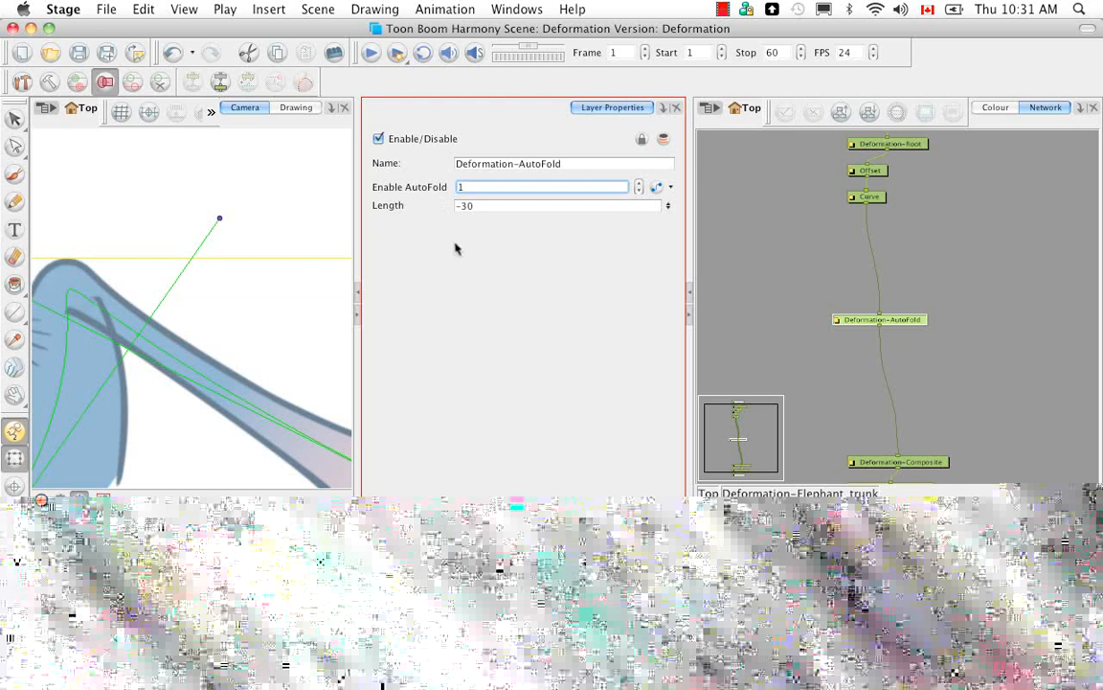
{"action": "type", "text": "1"}
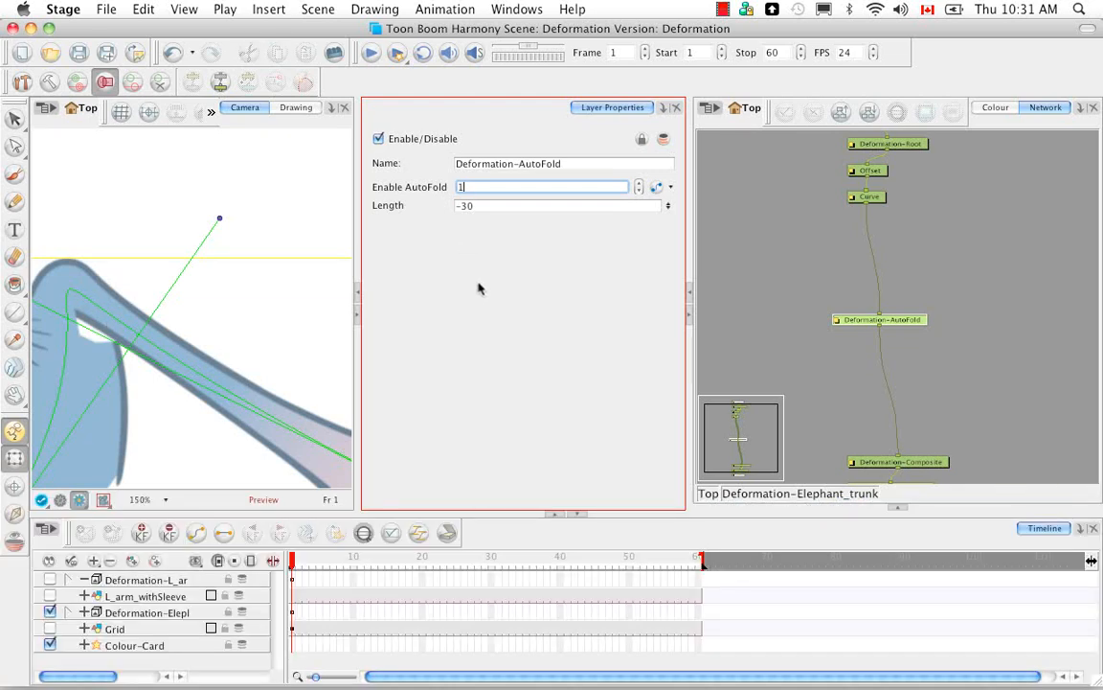
{"action": "key", "text": "Return"}
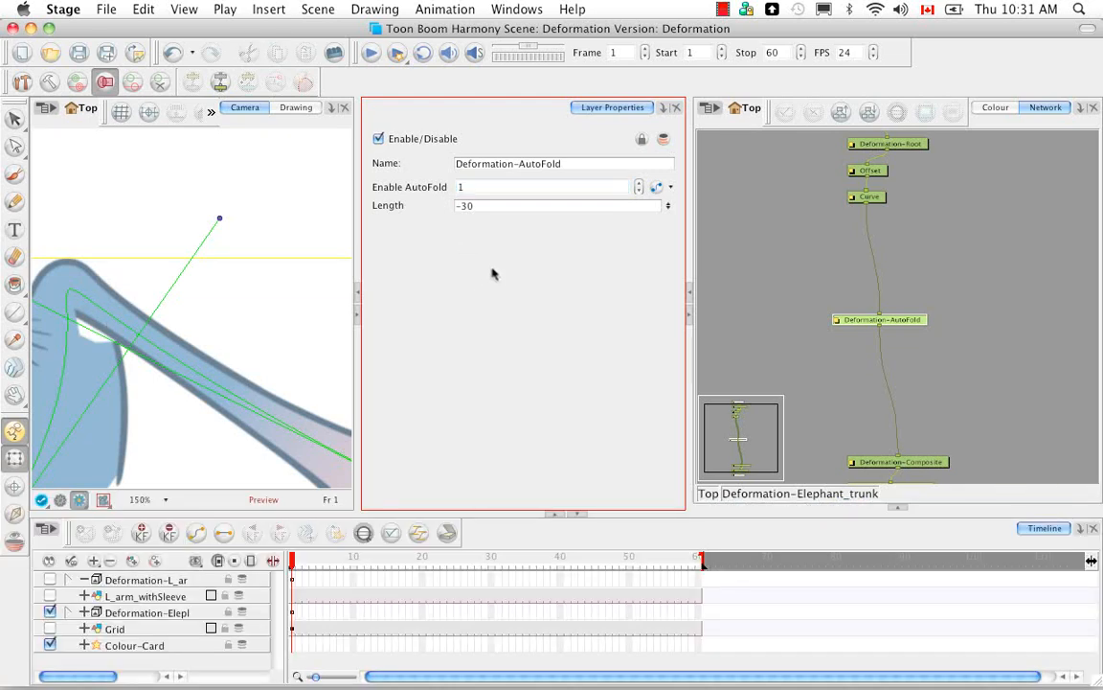
Step: Delete the Deformation-AutoFold module from the elephant trunk's deformation network
{"action": "left_click", "coordinate": [925, 352]}
{"action": "left_click", "coordinate": [915, 320]}
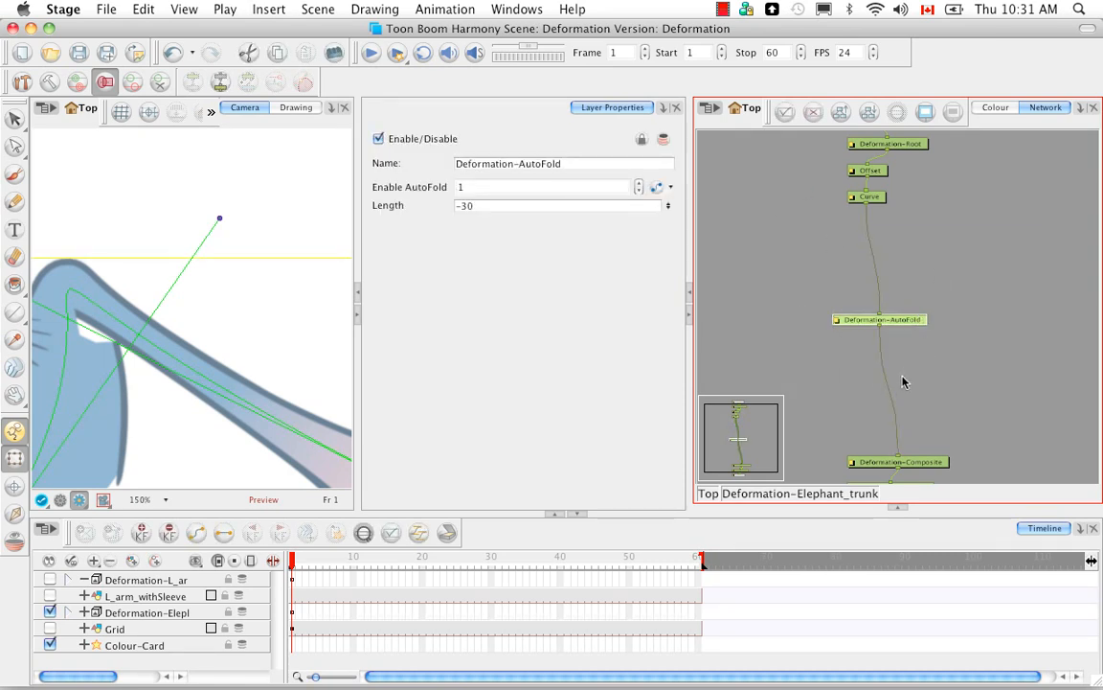
{"action": "key", "text": "Delete"}
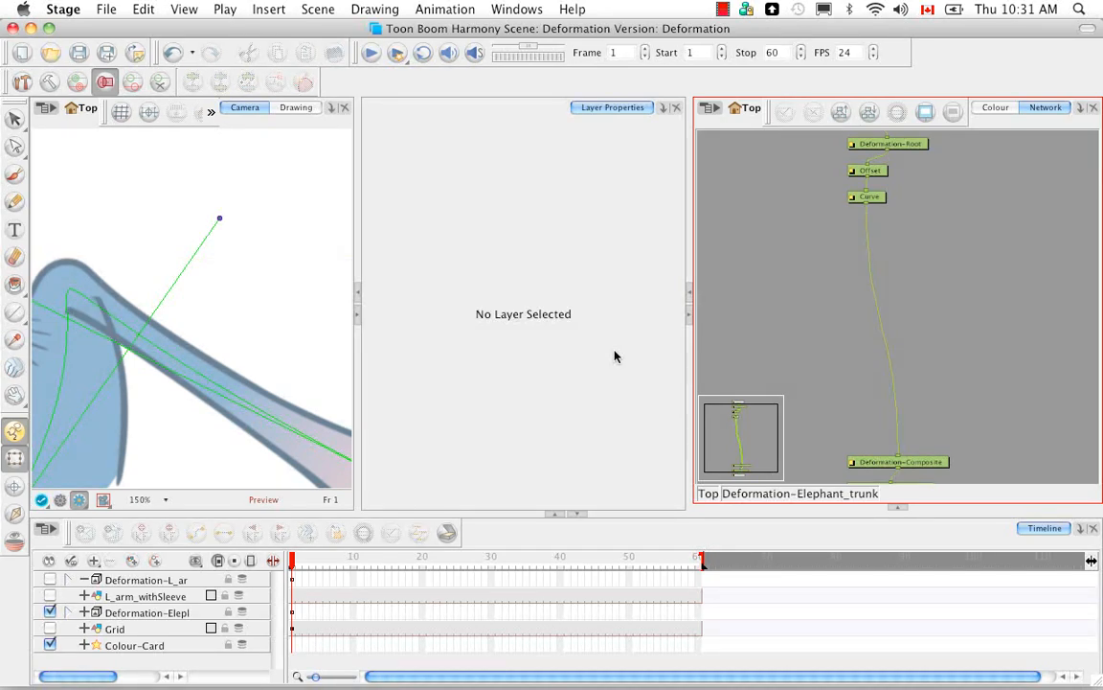
Step: Add a Fold module from the Module Library and insert it into the connection between Curve and Deformation-Composite
{"action": "left_click", "coordinate": [900, 508]}
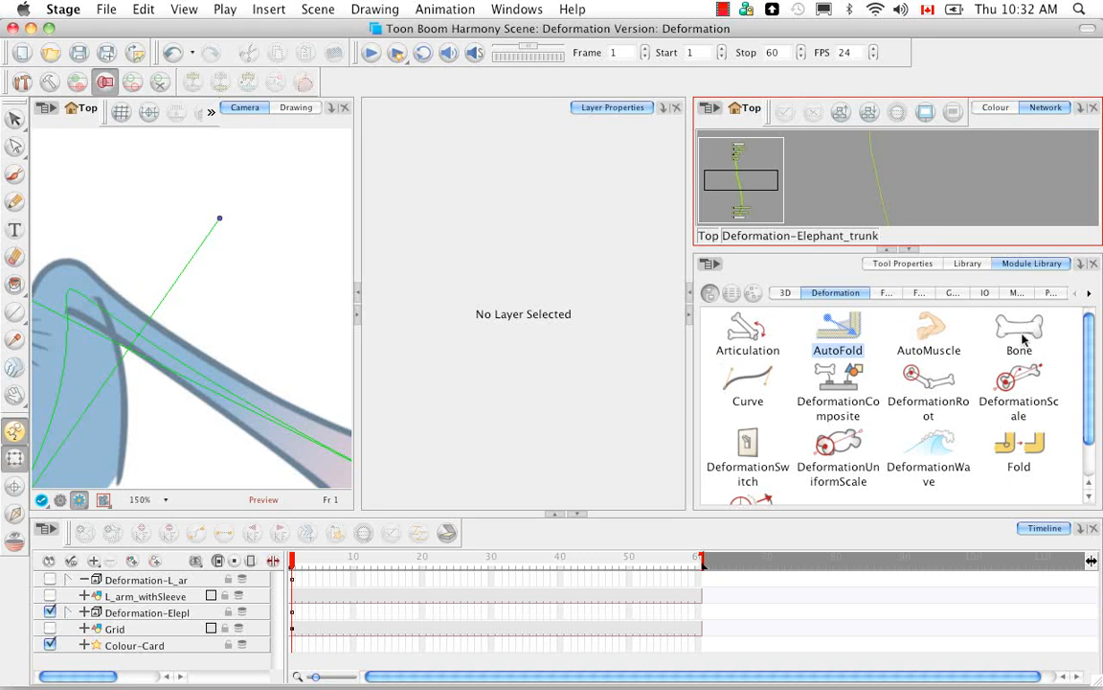
{"action": "left_click", "coordinate": [1037, 440]}
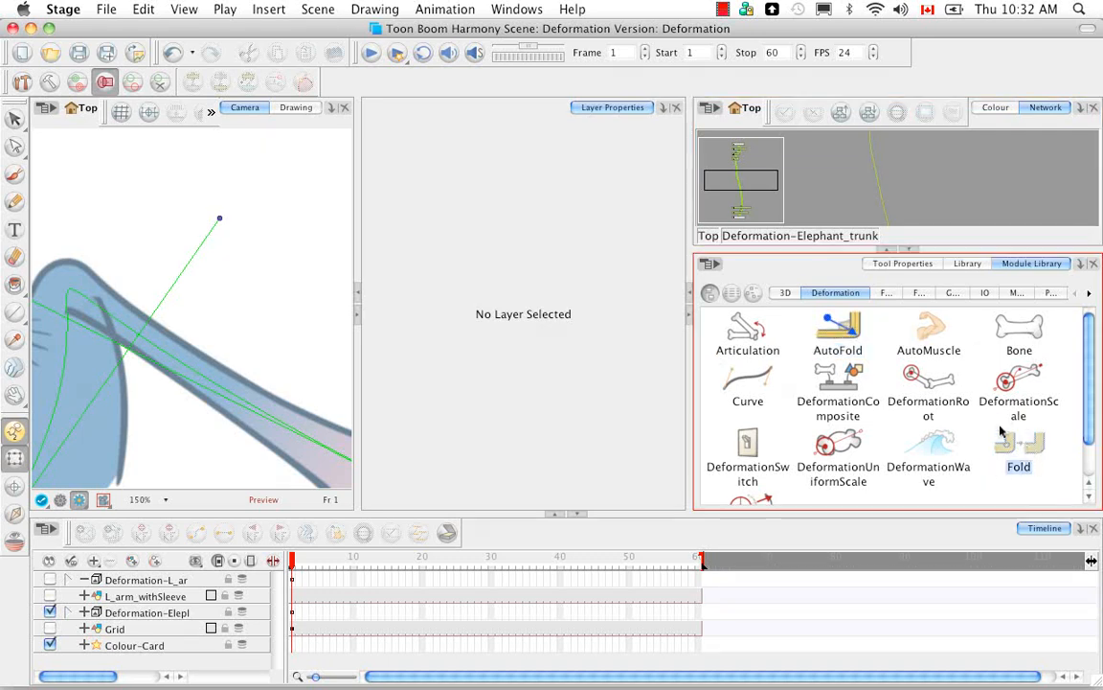
{"action": "left_click_drag", "start_coordinate": [1034, 458], "coordinate": [940, 185]}
{"action": "left_click", "coordinate": [912, 249]}
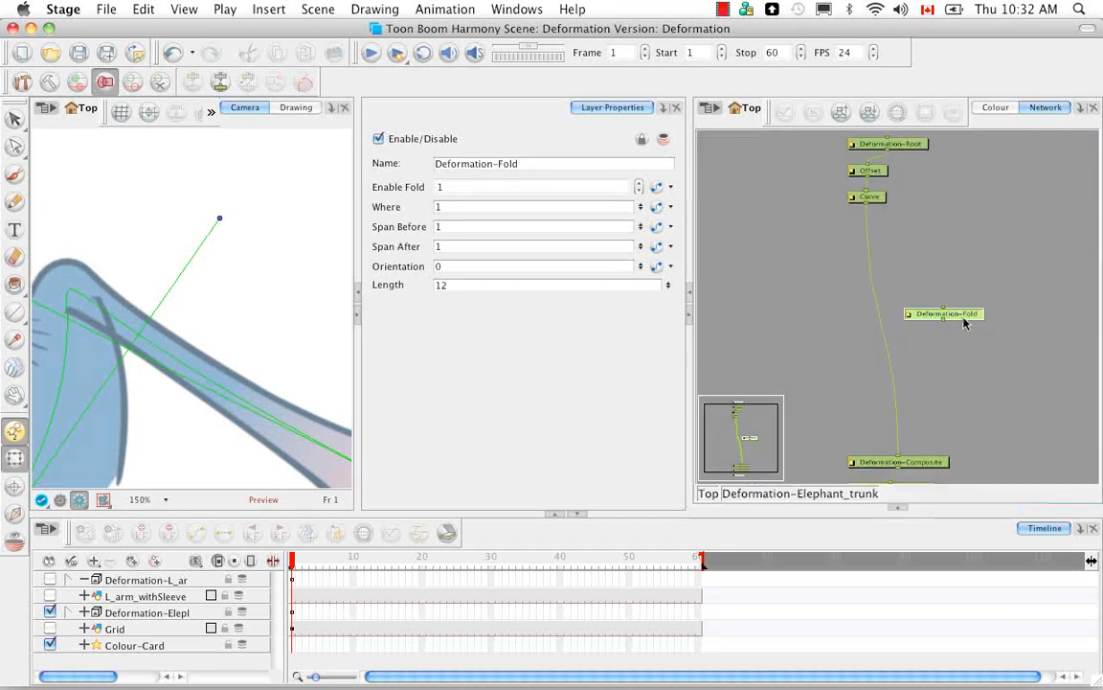
{"action": "left_click_drag", "start_coordinate": [966, 321], "coordinate": [900, 326]}
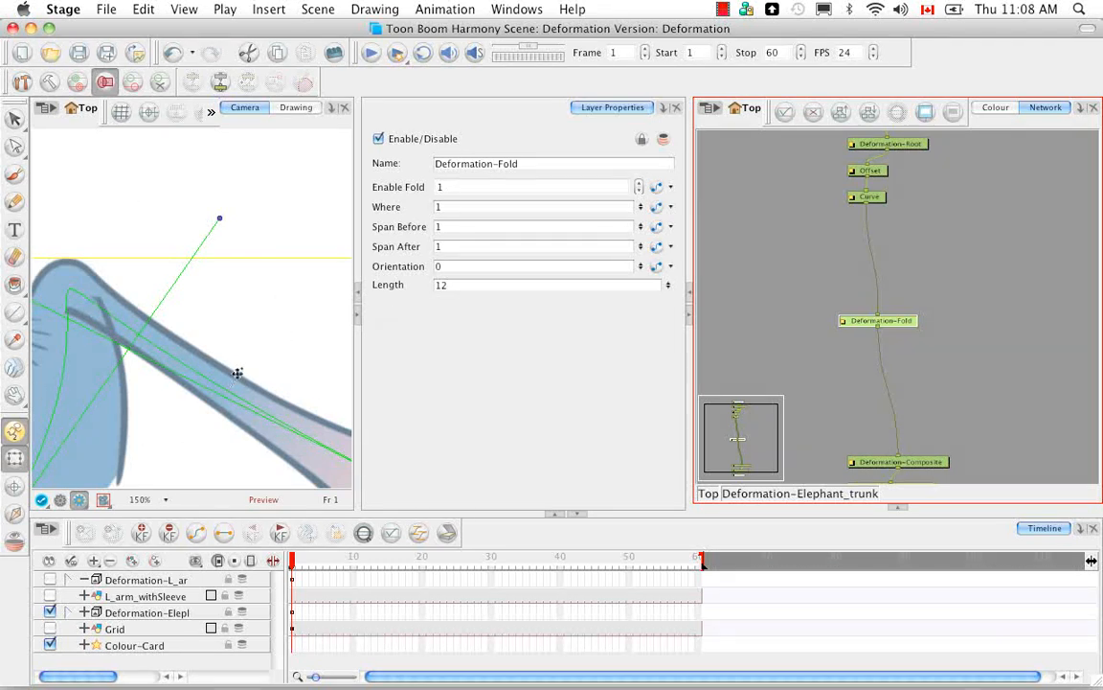
Step: Display the Fold module's controls over the whole elephant trunk in the Camera view
{"action": "left_click", "coordinate": [221, 498]}
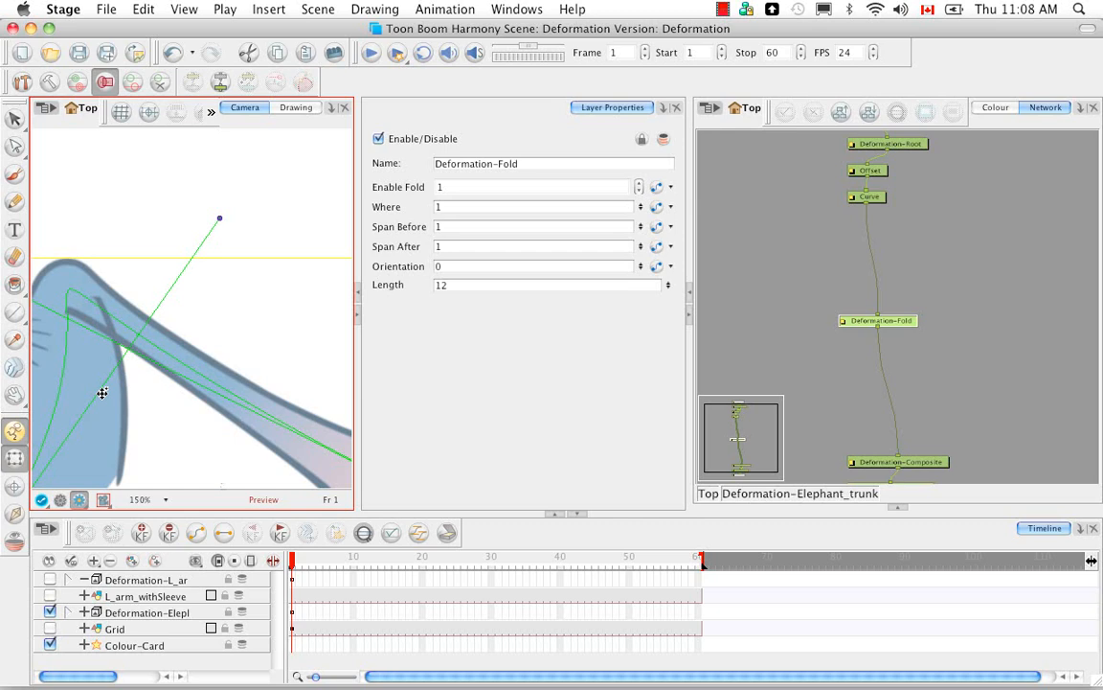
{"action": "scroll", "coordinate": [102, 393], "scroll_direction": "down", "scroll_amount": 3}
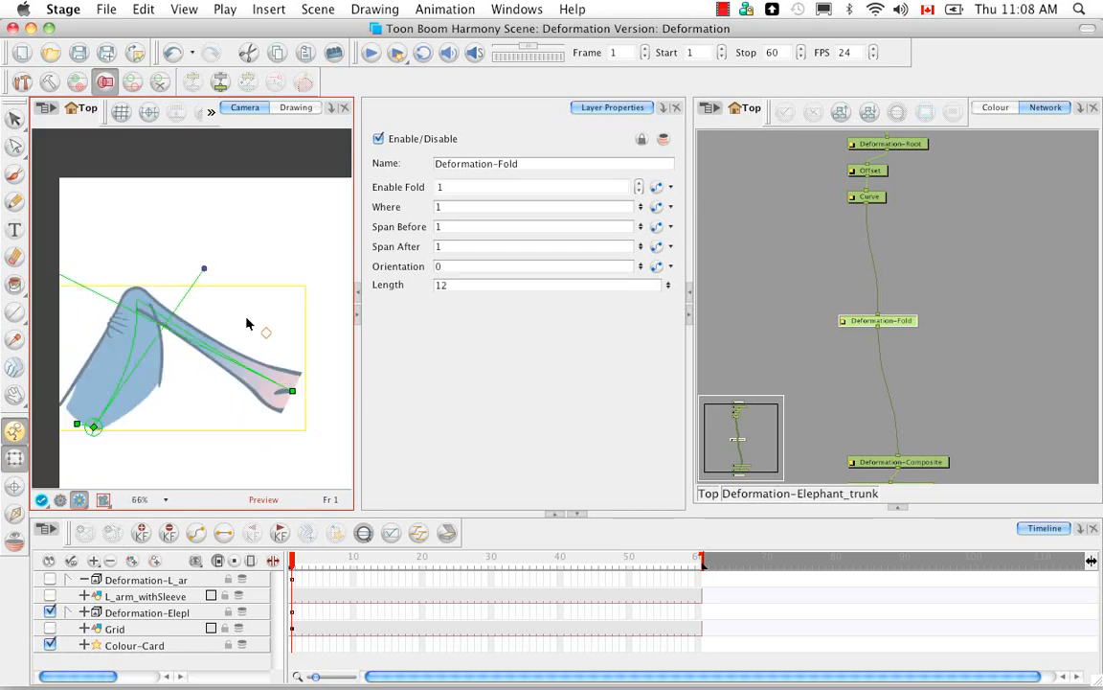
{"action": "left_click_drag", "start_coordinate": [248, 368], "coordinate": [234, 353]}
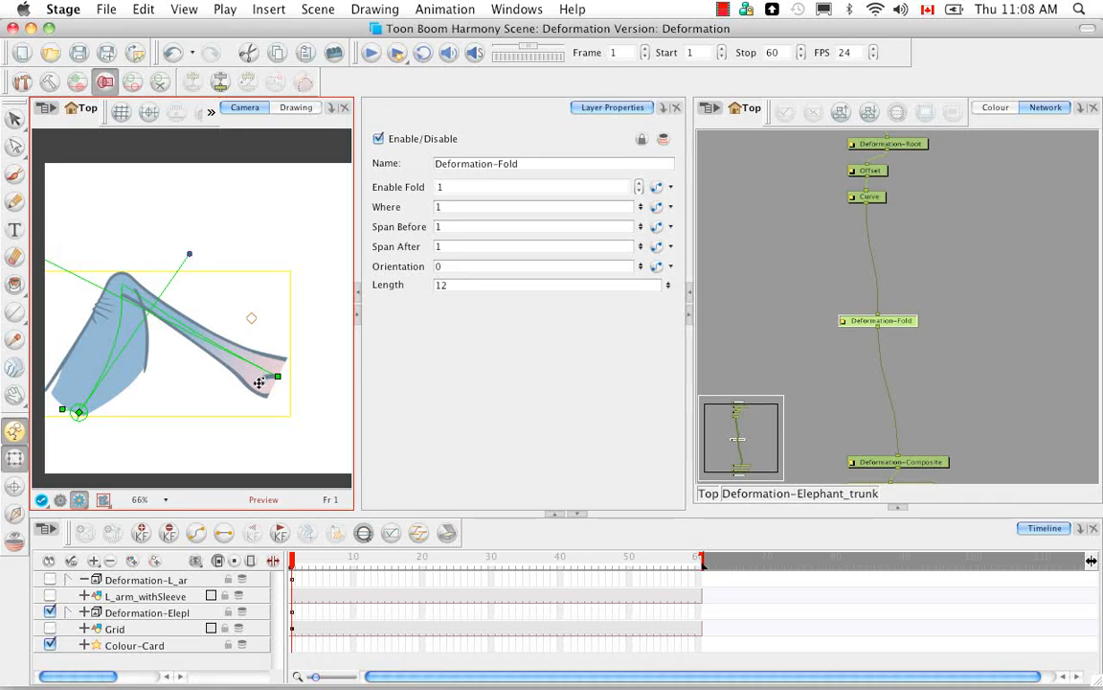
{"action": "key", "text": "shift+F11"}
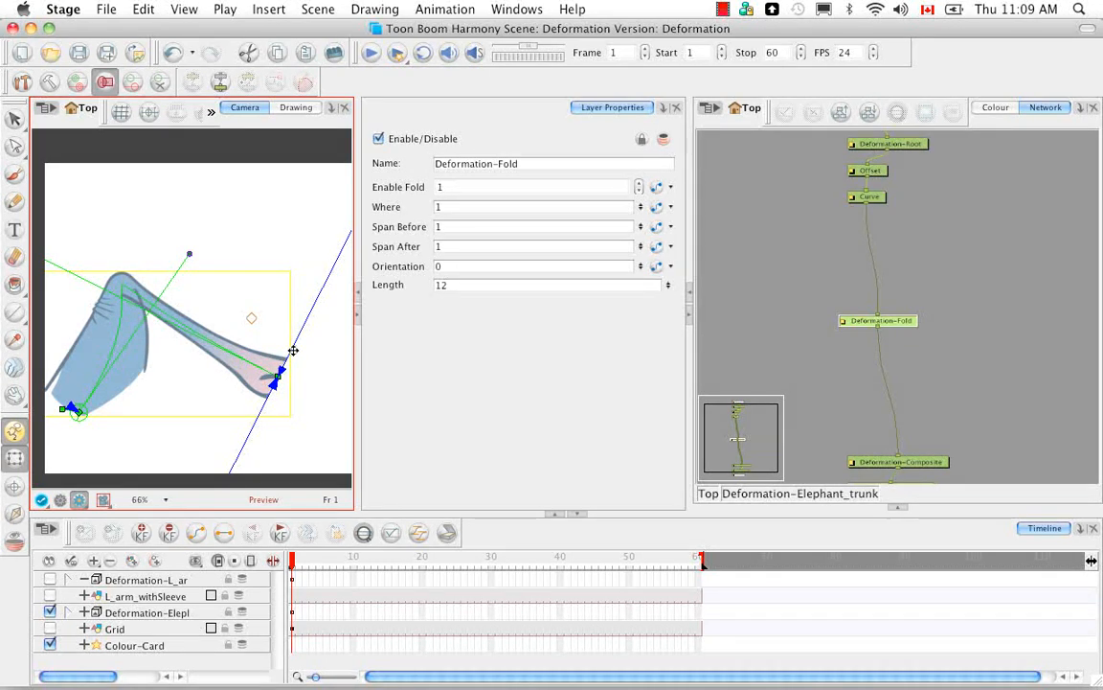
Step: In OpenGL View, reduce the fold's Span After to 0 and move its control from the trunk tip to the bend, at about 0.71
{"action": "left_click_drag", "start_coordinate": [642, 267], "coordinate": [644, 187]}
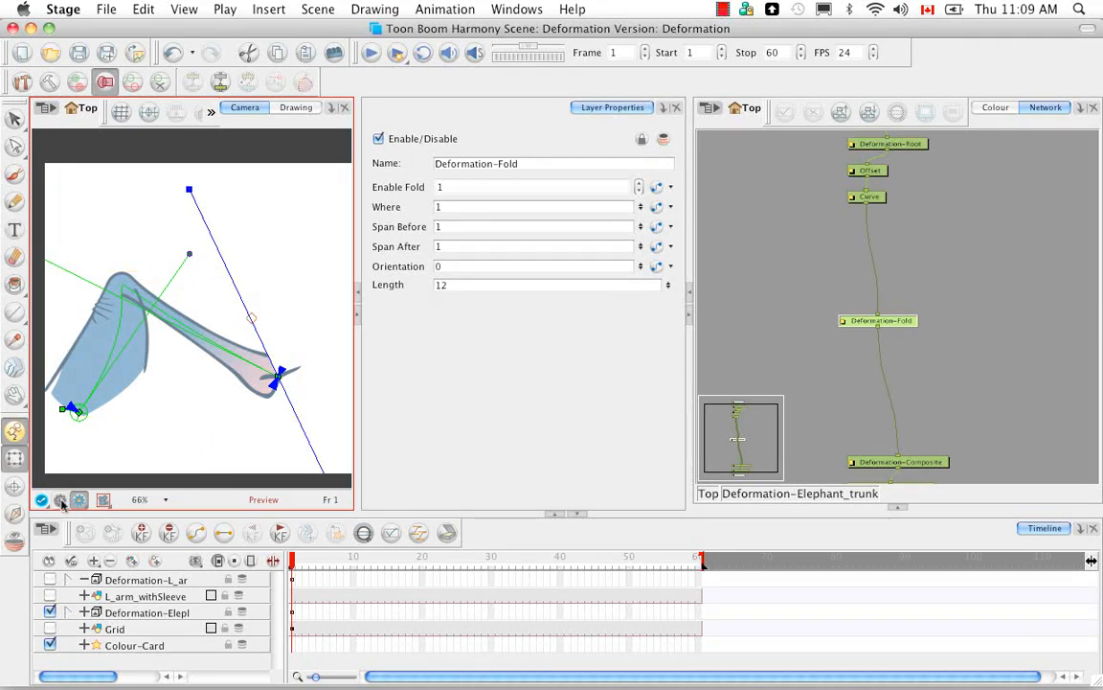
{"action": "left_click", "coordinate": [96, 493]}
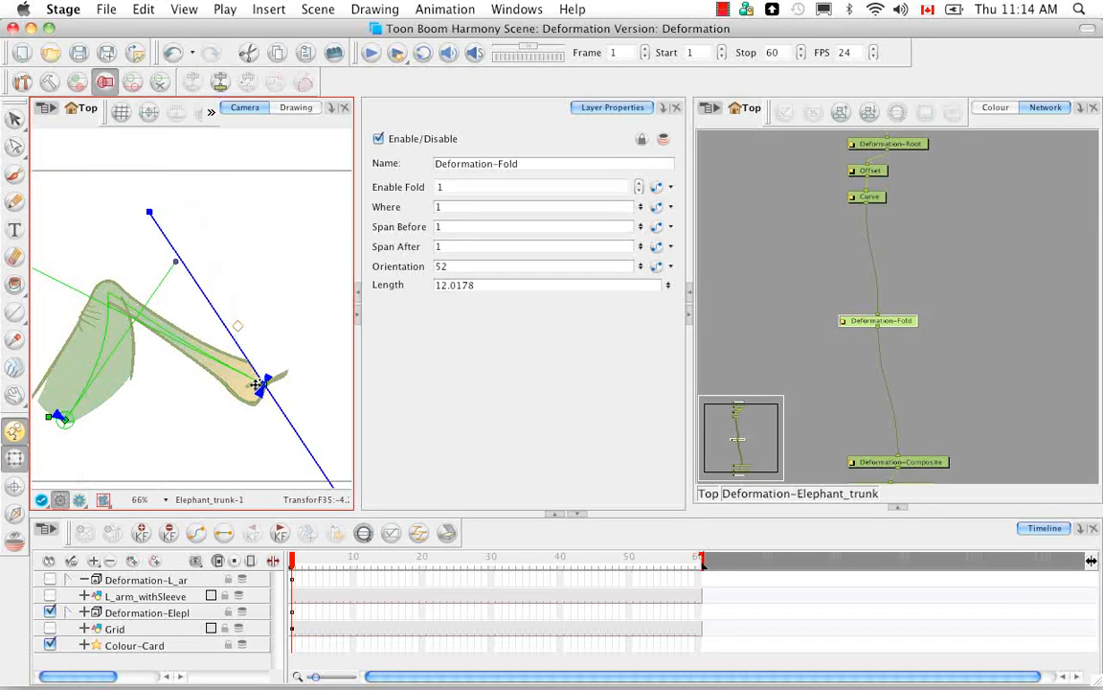
{"action": "left_click_drag", "start_coordinate": [257, 385], "coordinate": [221, 370]}
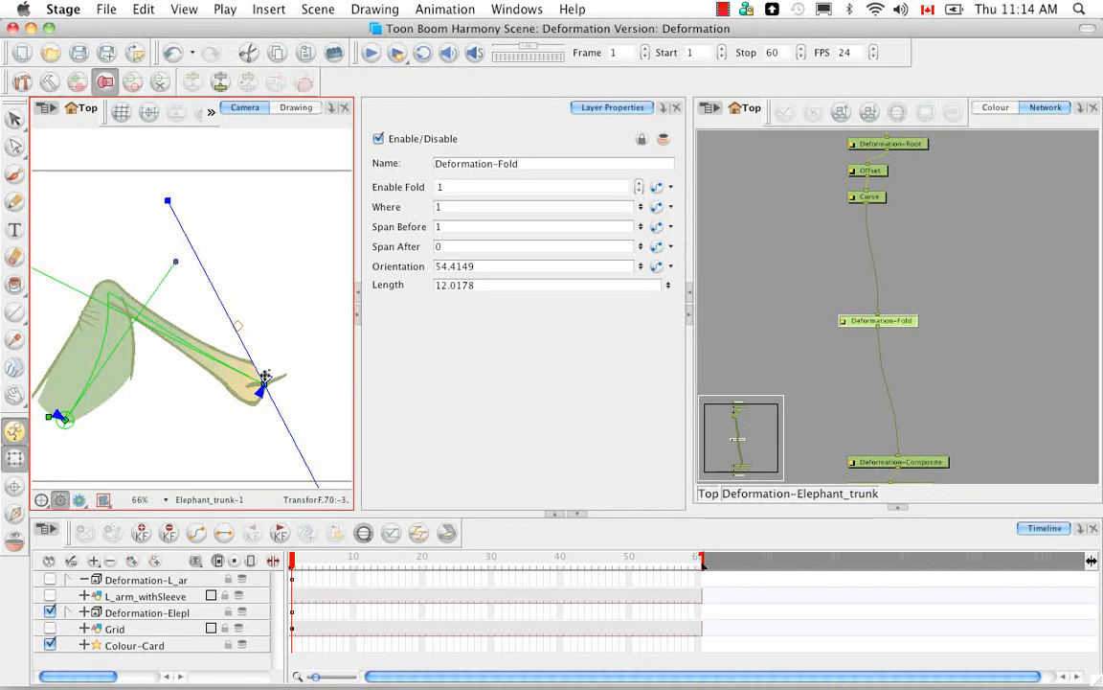
{"action": "left_click_drag", "start_coordinate": [266, 375], "coordinate": [127, 305]}
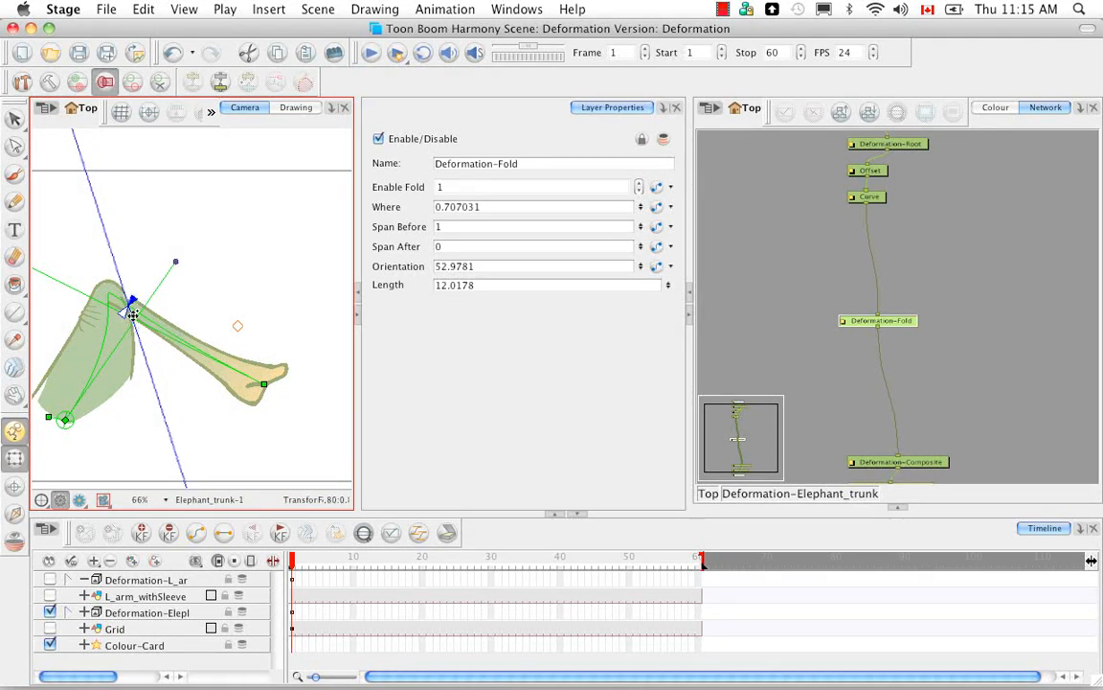
Step: Set the fold's Where value to 0.6 and its Orientation to 70
{"action": "left_click", "coordinate": [640, 261]}
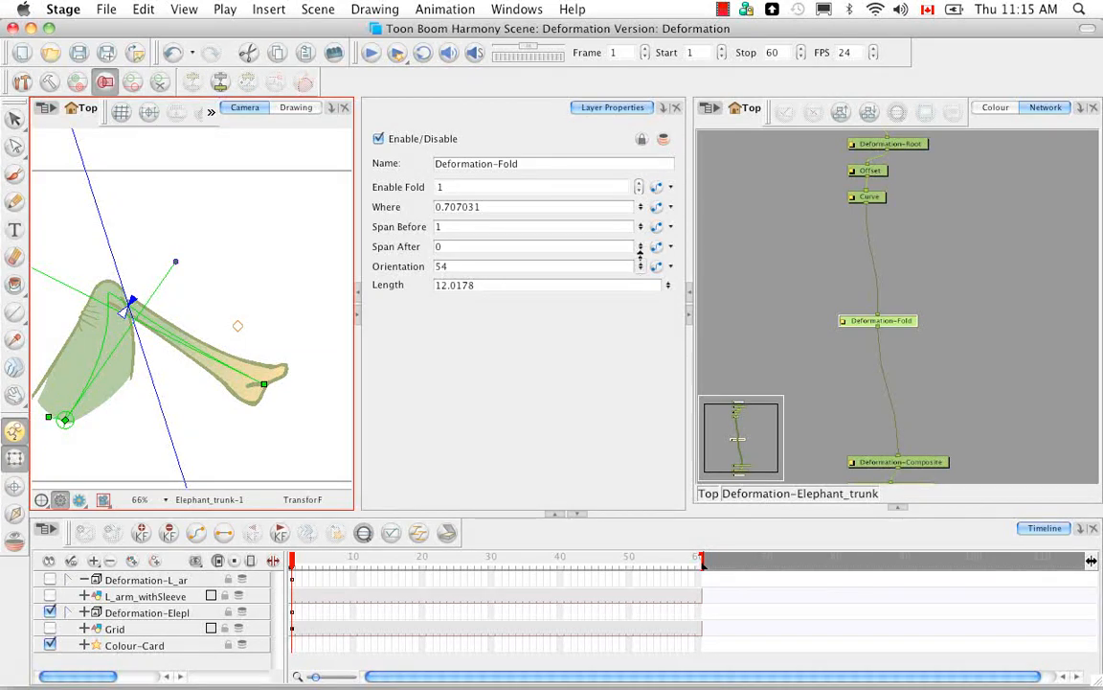
{"action": "left_click_drag", "start_coordinate": [640, 256], "coordinate": [643, 281]}
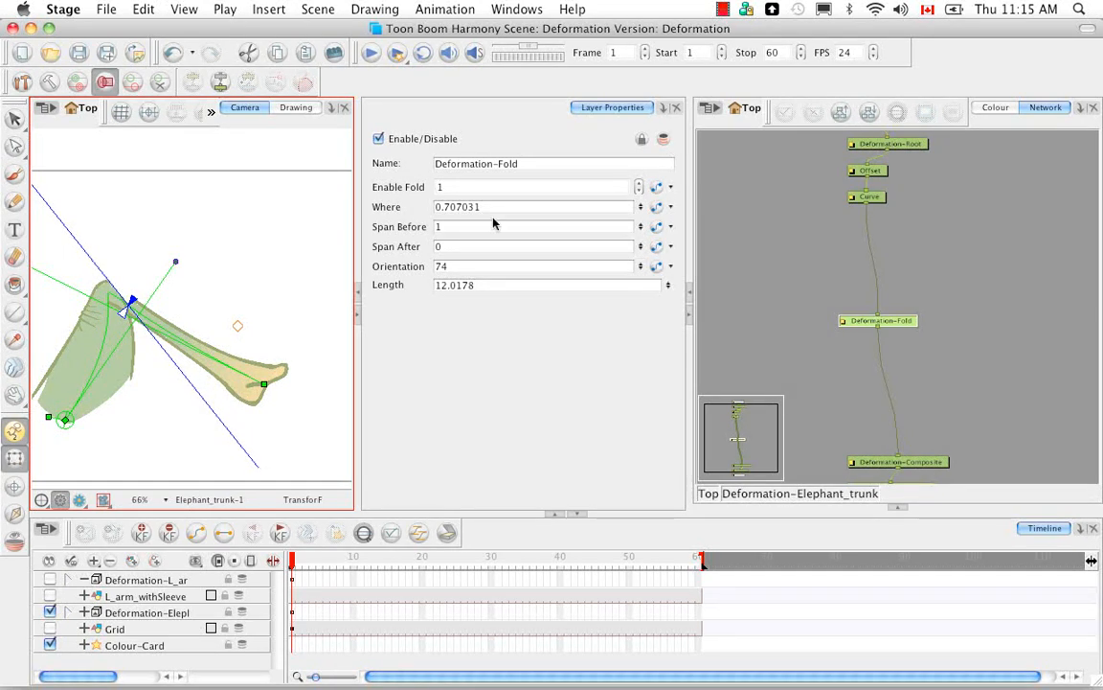
{"action": "left_click", "coordinate": [454, 207]}
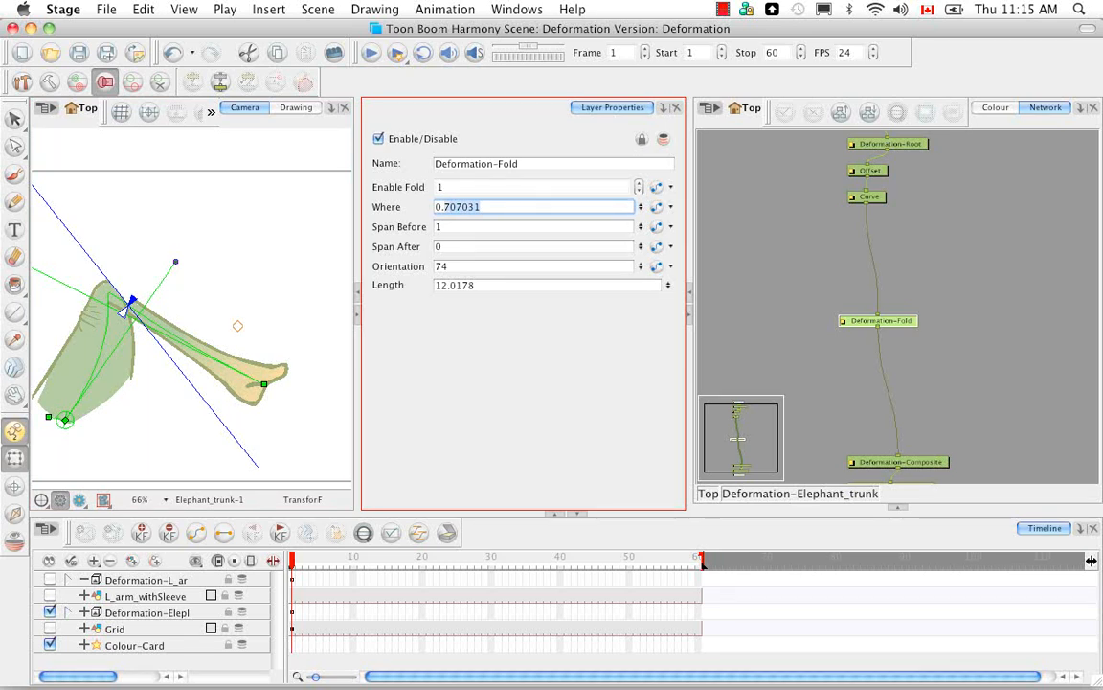
{"action": "type", "text": "0.6"}
{"action": "key", "text": "Return"}
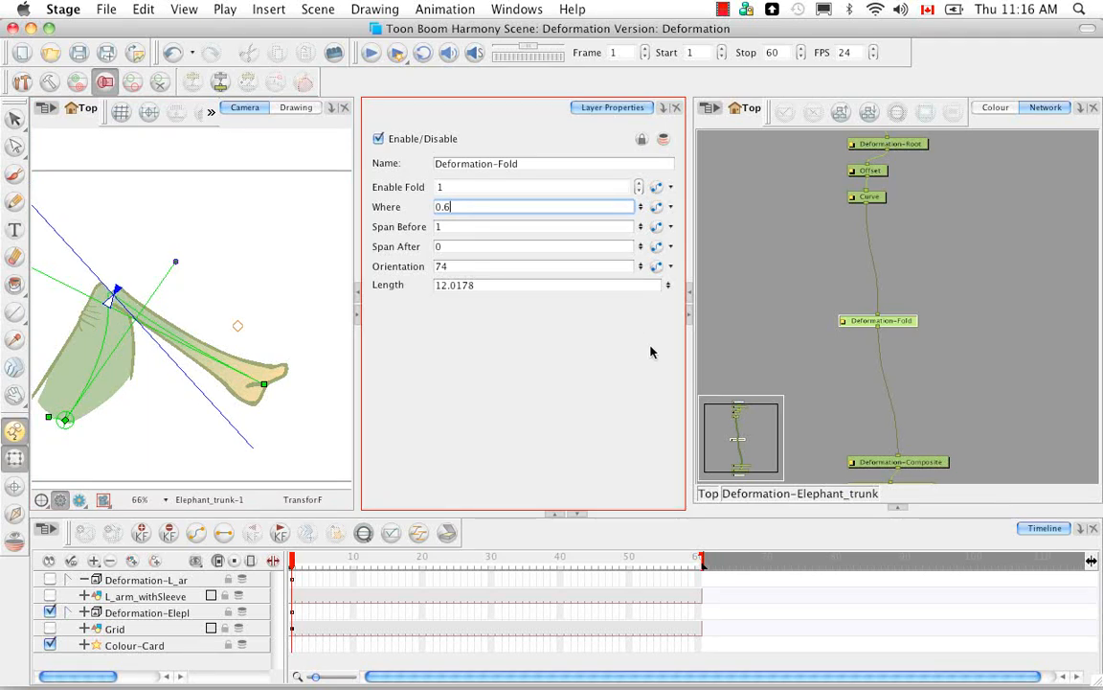
{"action": "mouse_move", "coordinate": [641, 265]}
{"action": "left_mouse_down"}
{"action": "mouse_move", "coordinate": [644, 248]}
{"action": "mouse_move", "coordinate": [645, 278]}
{"action": "left_mouse_up"}
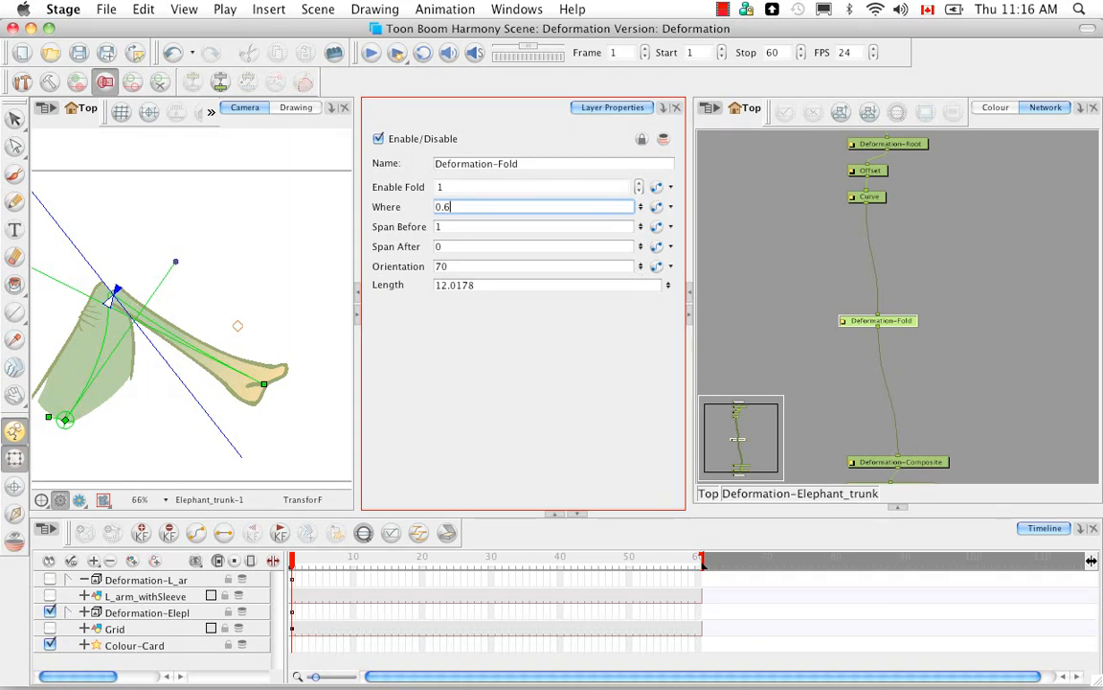
Step: Inspect the trunk's fold up close in Render View
{"action": "left_click", "coordinate": [218, 402]}
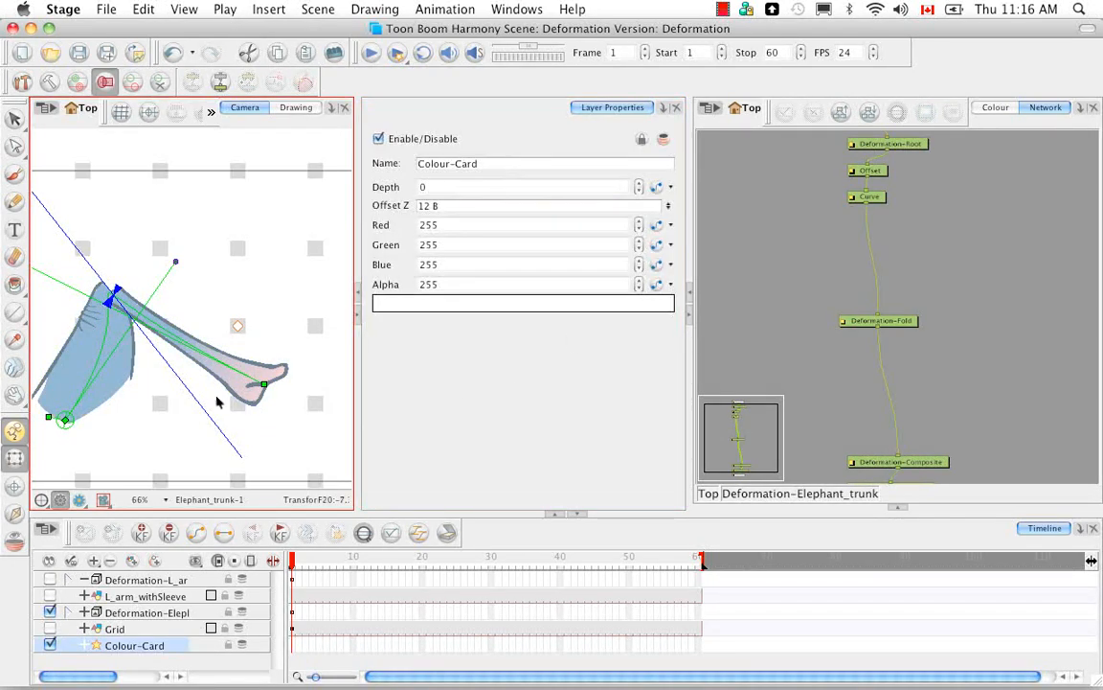
{"action": "key", "text": "2"}
{"action": "key", "text": "2"}
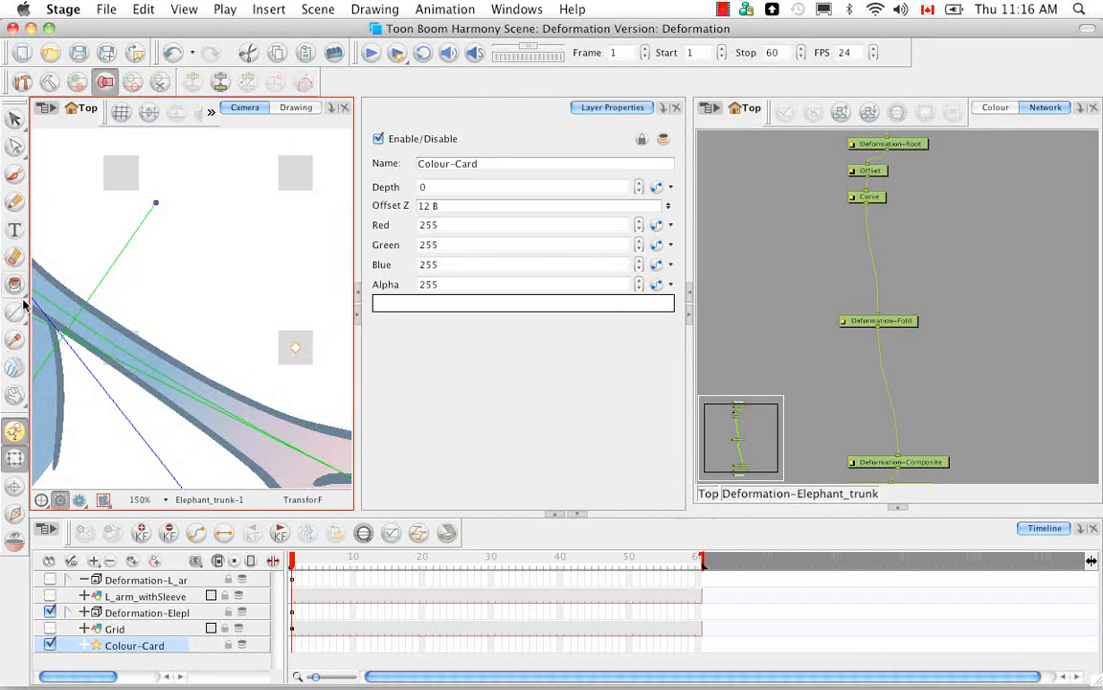
{"action": "key", "text": "space"}
{"action": "mouse_move", "coordinate": [75, 355]}
{"action": "left_mouse_down"}
{"action": "mouse_move", "coordinate": [270, 393]}
{"action": "mouse_move", "coordinate": [197, 391]}
{"action": "left_mouse_up"}
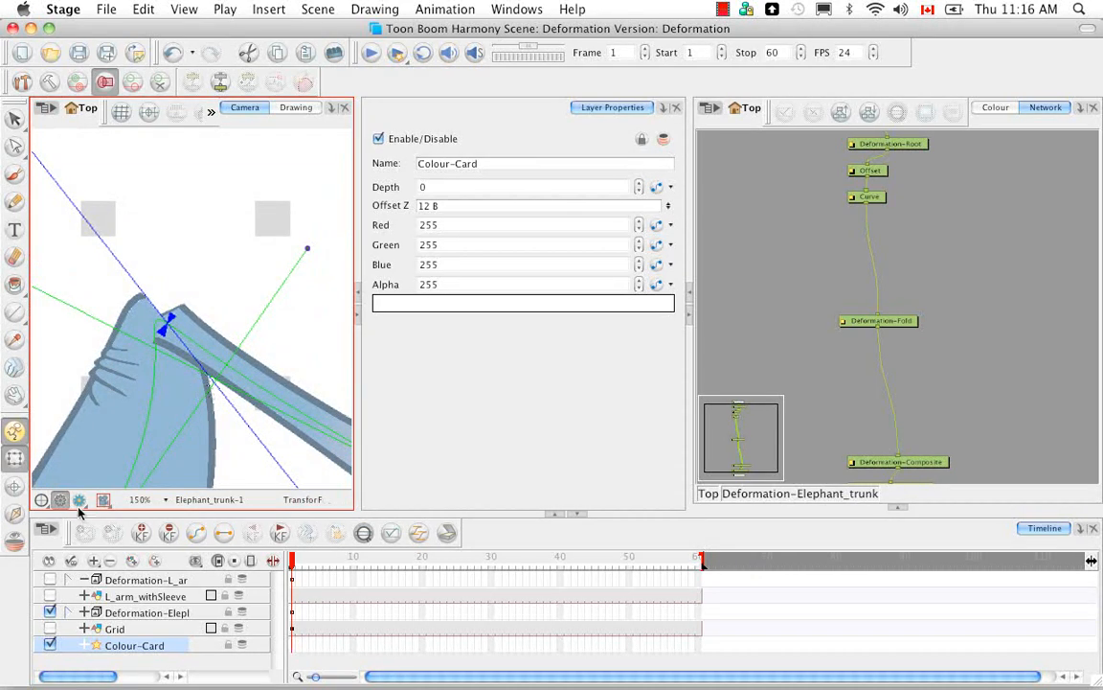
{"action": "left_click", "coordinate": [82, 505]}
{"action": "left_click", "coordinate": [95, 520]}
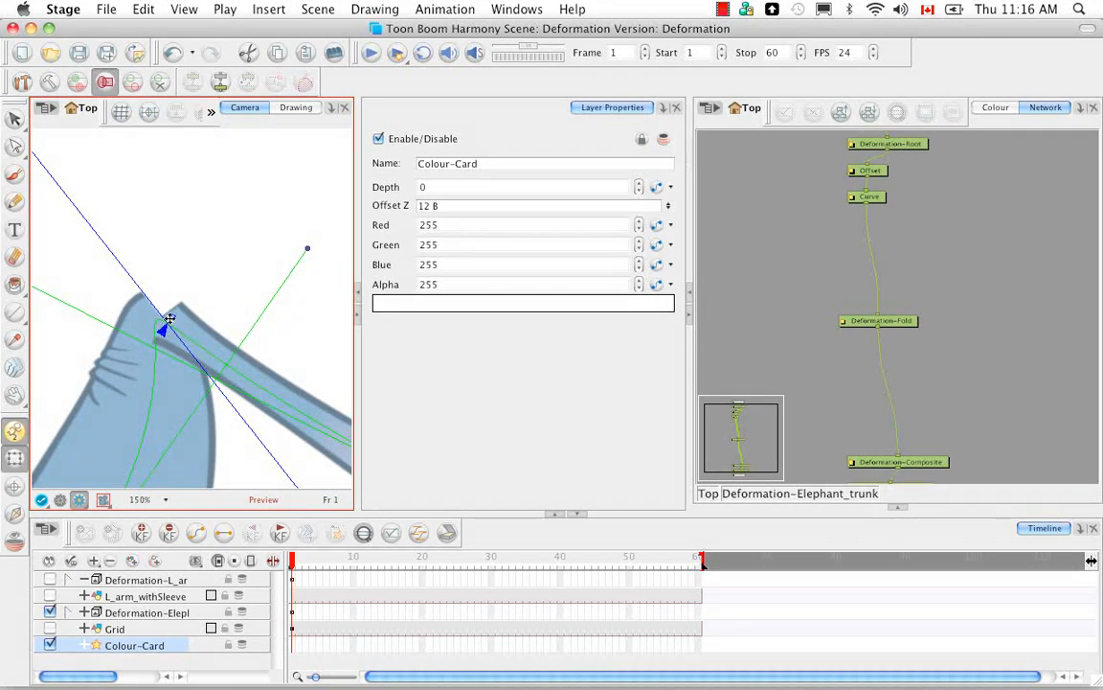
Step: Select the Deformation-Fold module and try moving the fold's Span Before handle, then undo the change
{"action": "left_click", "coordinate": [910, 322]}
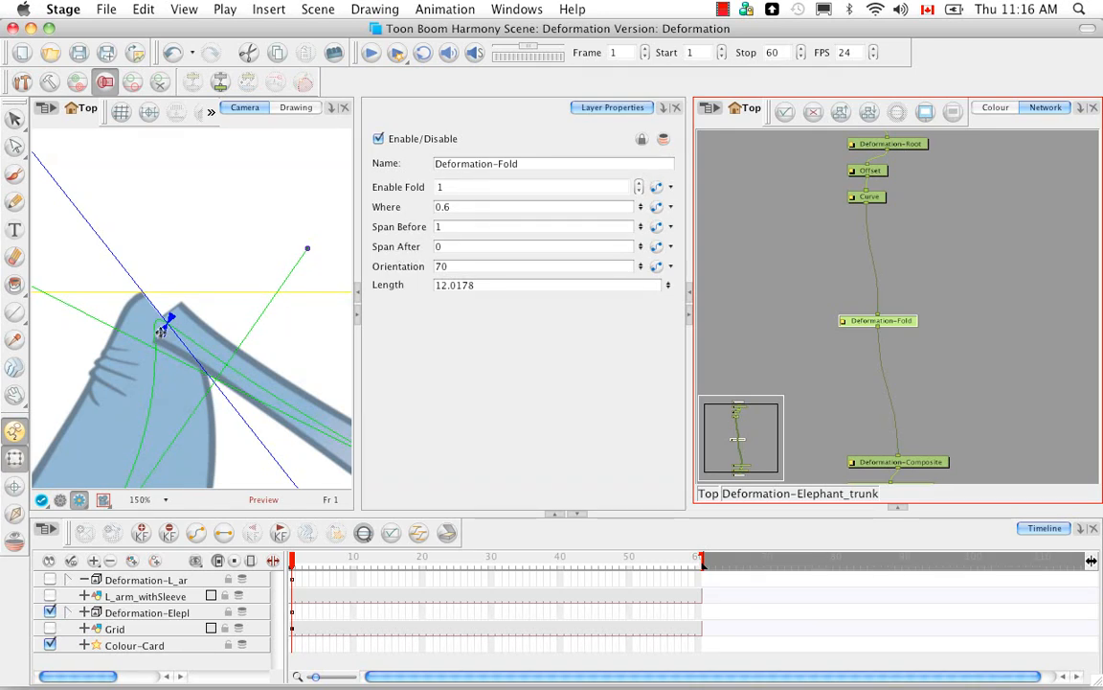
{"action": "mouse_move", "coordinate": [162, 330]}
{"action": "left_mouse_down"}
{"action": "mouse_move", "coordinate": [178, 332]}
{"action": "mouse_move", "coordinate": [192, 366]}
{"action": "mouse_move", "coordinate": [167, 342]}
{"action": "left_mouse_up"}
{"action": "key", "text": "super+z"}
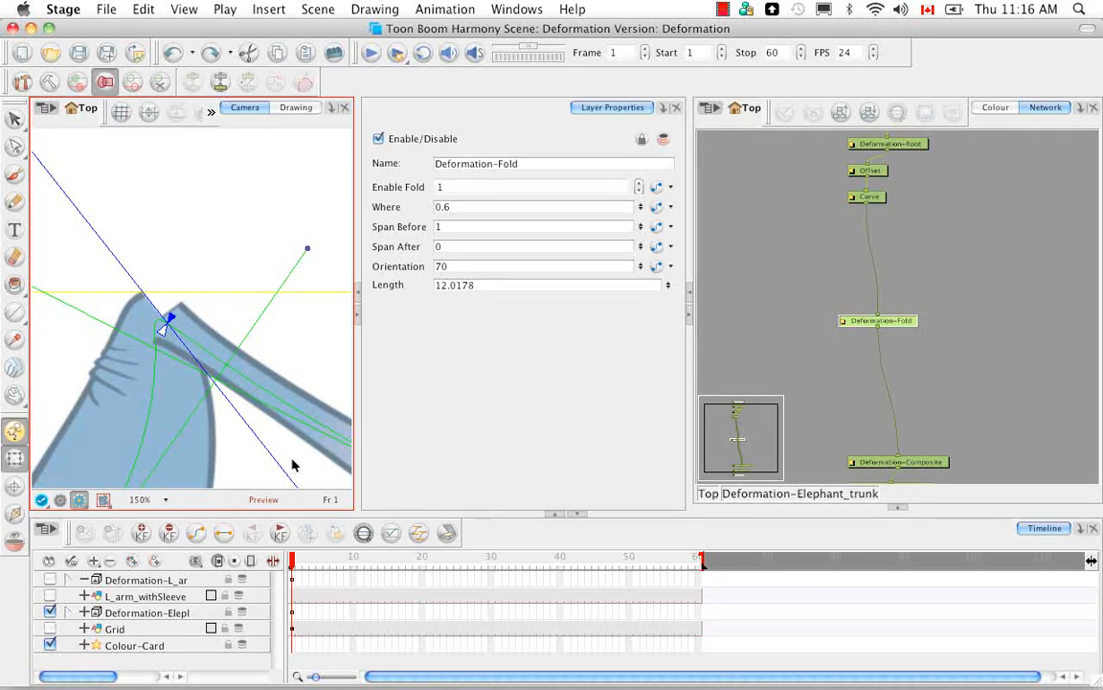
Step: Extend the fold's Span After handle along the trunk to about 0.11
{"action": "left_click", "coordinate": [170, 317]}
{"action": "left_click_drag", "start_coordinate": [168, 319], "coordinate": [210, 346]}
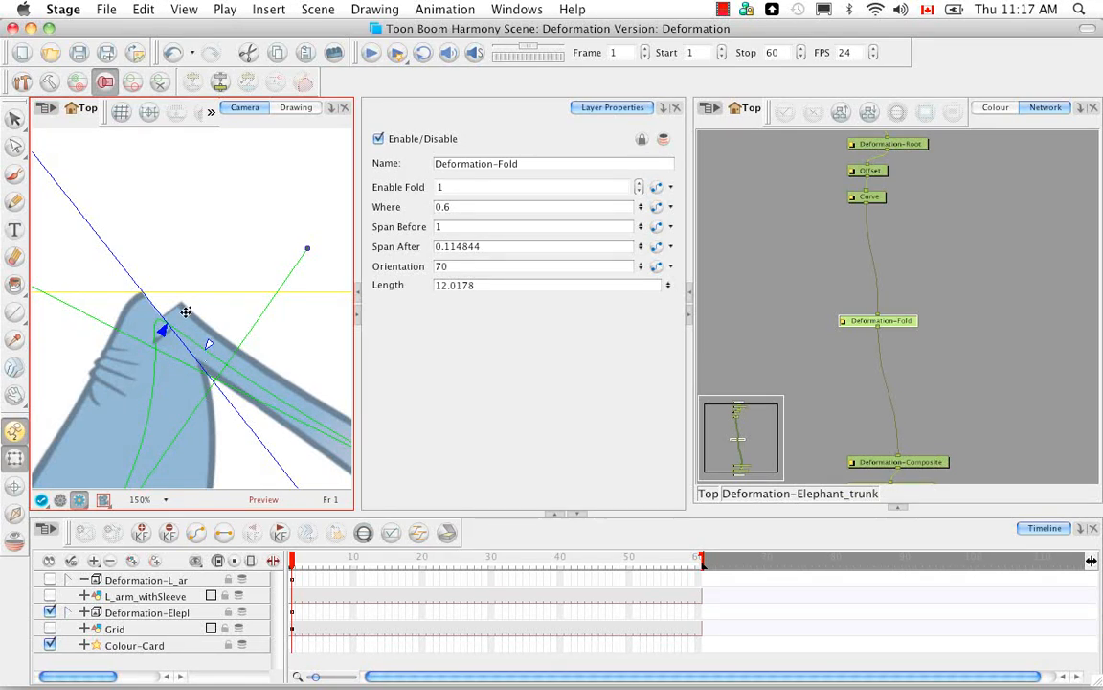
{"action": "left_click", "coordinate": [187, 280]}
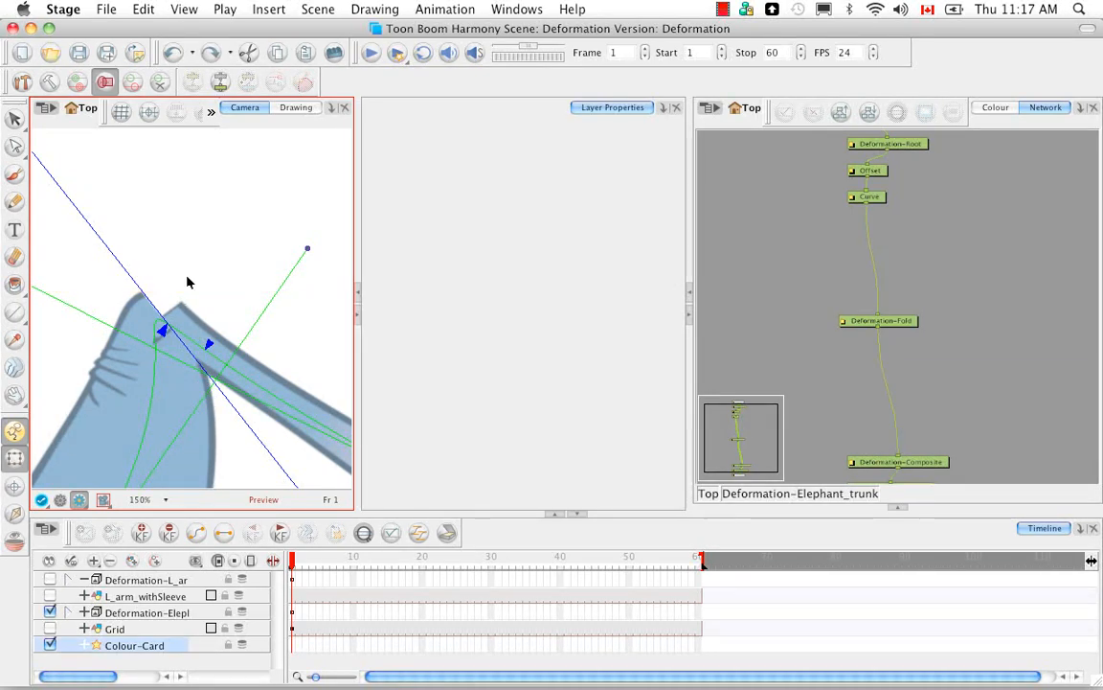
Step: Examine the fold's effect on the whole trunk and up close at the bend
{"action": "key", "text": "1"}
{"action": "key", "text": "1"}
{"action": "key", "text": "1"}
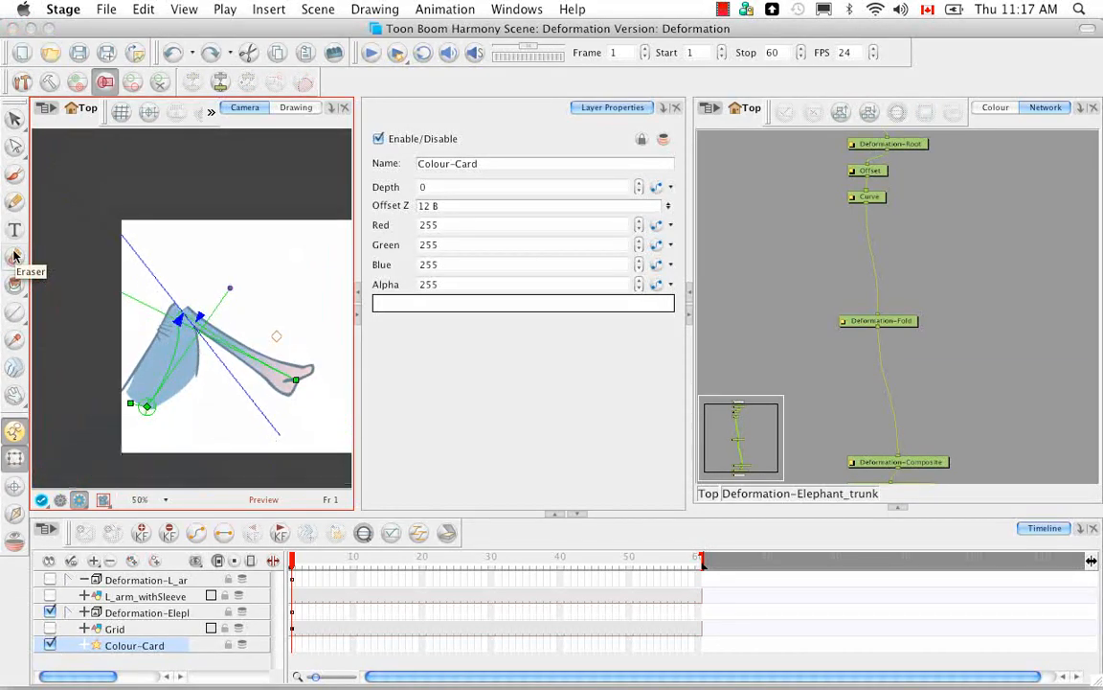
{"action": "key", "text": "2"}
{"action": "key", "text": "2"}
{"action": "key", "text": "2"}
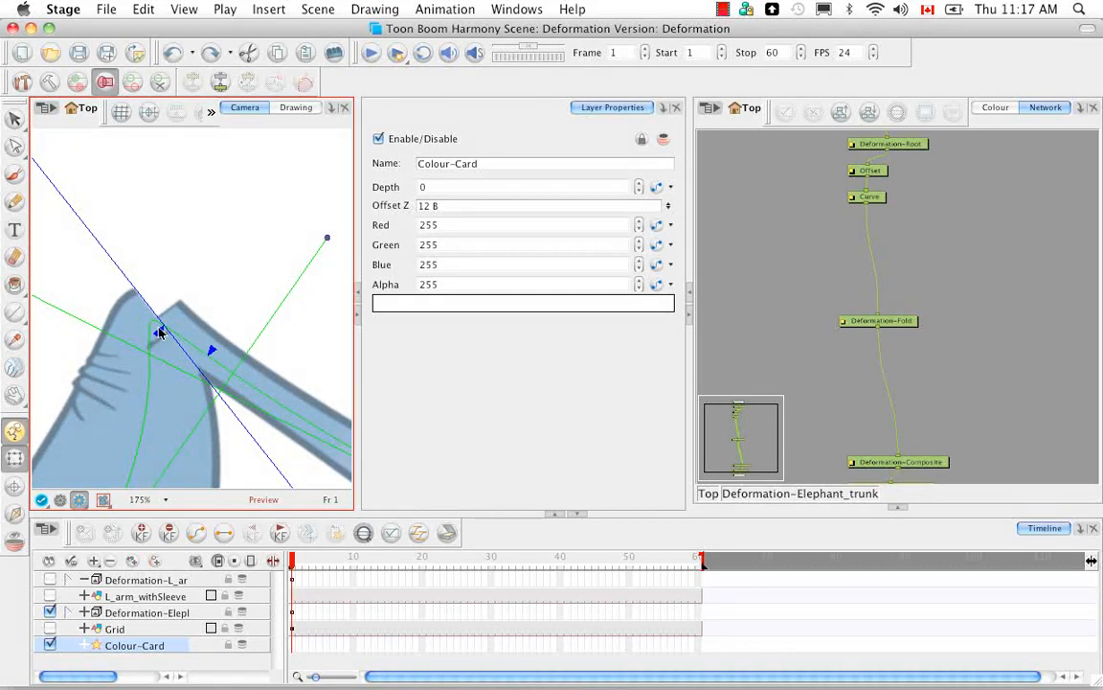
Step: Set the Span Before of the Deformation-Fold module at the trunk's bend to 0
{"action": "left_click", "coordinate": [162, 330]}
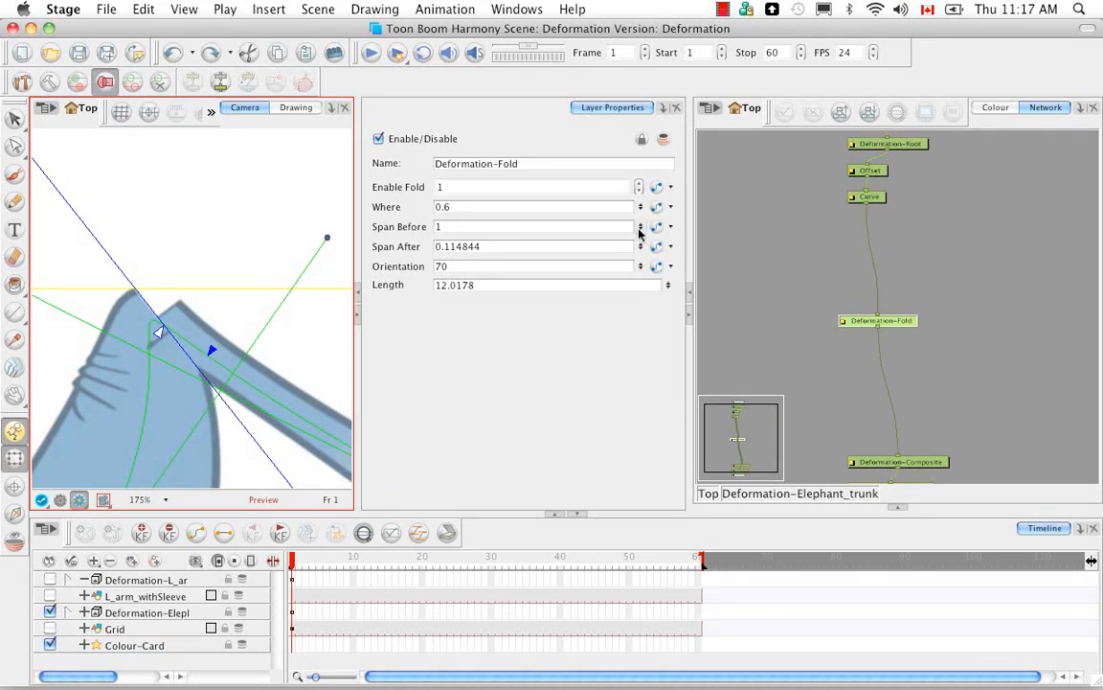
{"action": "left_click_drag", "start_coordinate": [639, 229], "coordinate": [638, 182]}
{"action": "left_click_drag", "start_coordinate": [641, 247], "coordinate": [630, 319]}
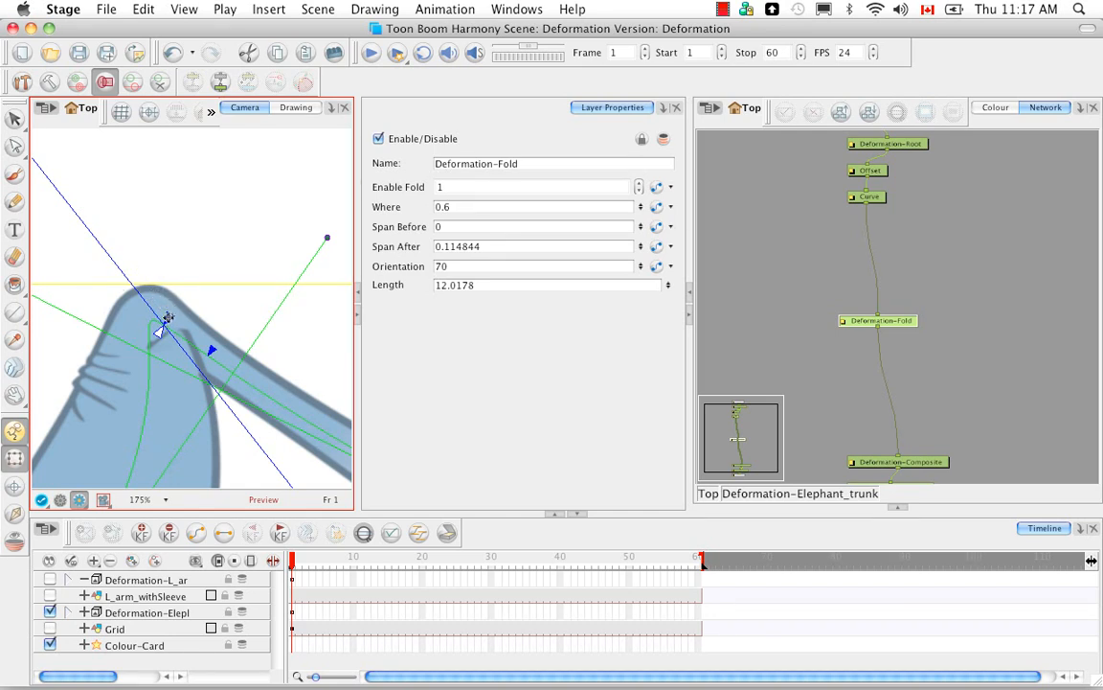
{"action": "mouse_move", "coordinate": [164, 320]}
{"action": "left_mouse_down"}
{"action": "mouse_move", "coordinate": [158, 306]}
{"action": "mouse_move", "coordinate": [169, 317]}
{"action": "left_mouse_up"}
{"action": "left_click", "coordinate": [608, 402]}
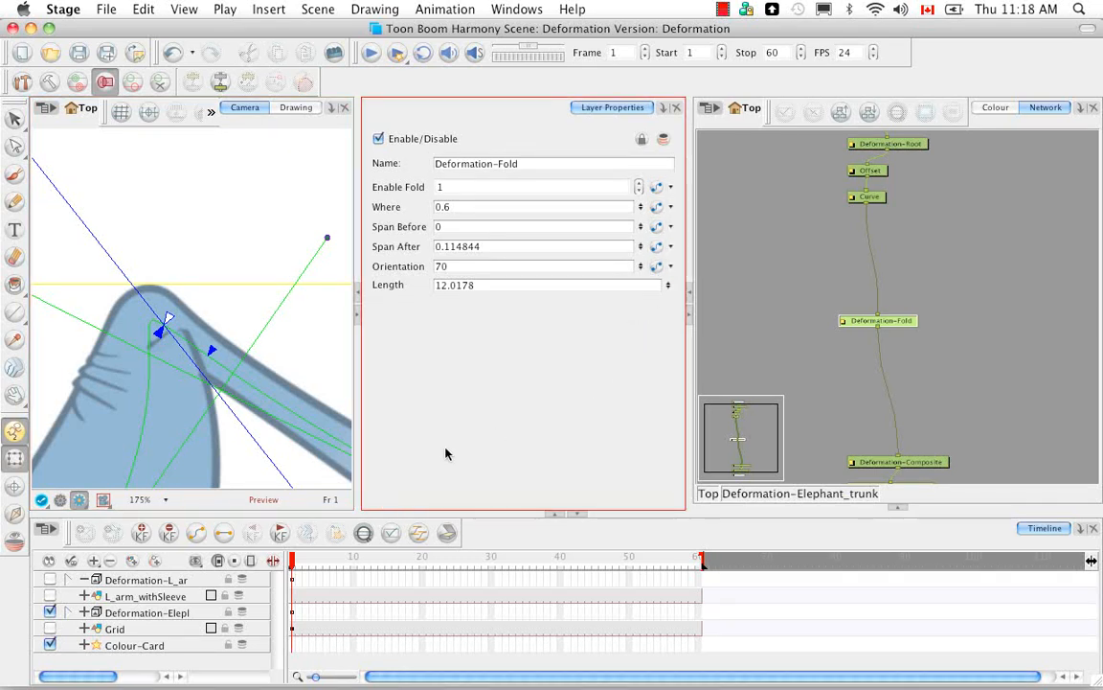
Step: Bring the whole trunk into view and switch the Camera view from Render View back to OpenGL View
{"action": "left_click", "coordinate": [296, 497]}
{"action": "scroll", "coordinate": [208, 480], "scroll_direction": "down", "scroll_amount": 4}
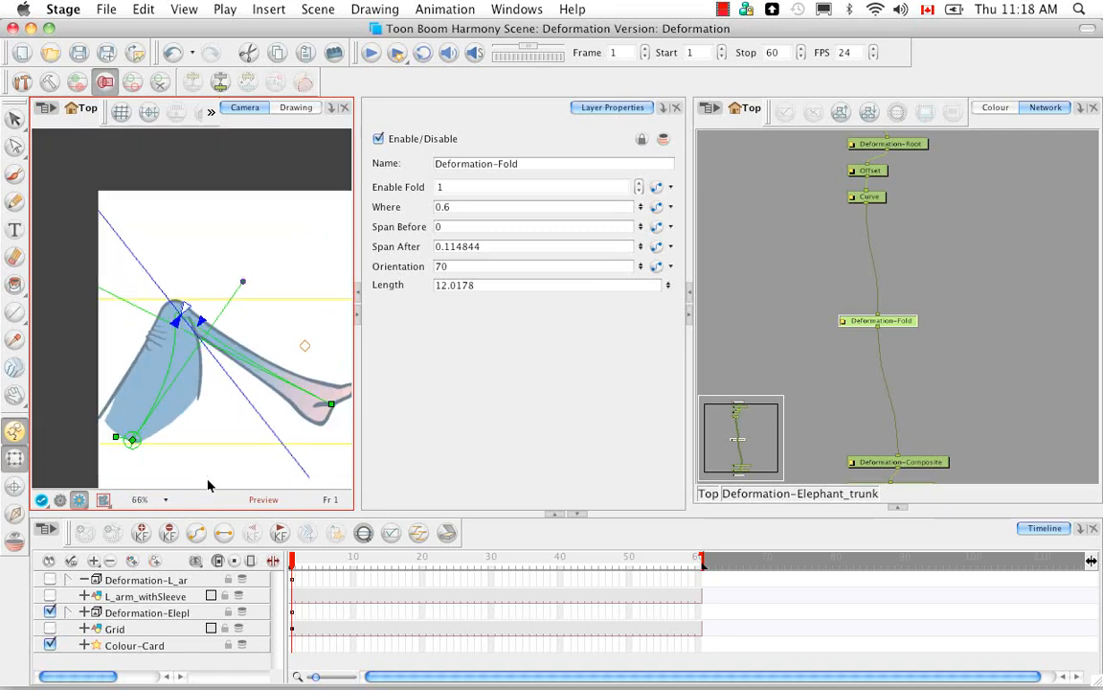
{"action": "scroll", "coordinate": [208, 485], "scroll_direction": "down", "scroll_amount": 1}
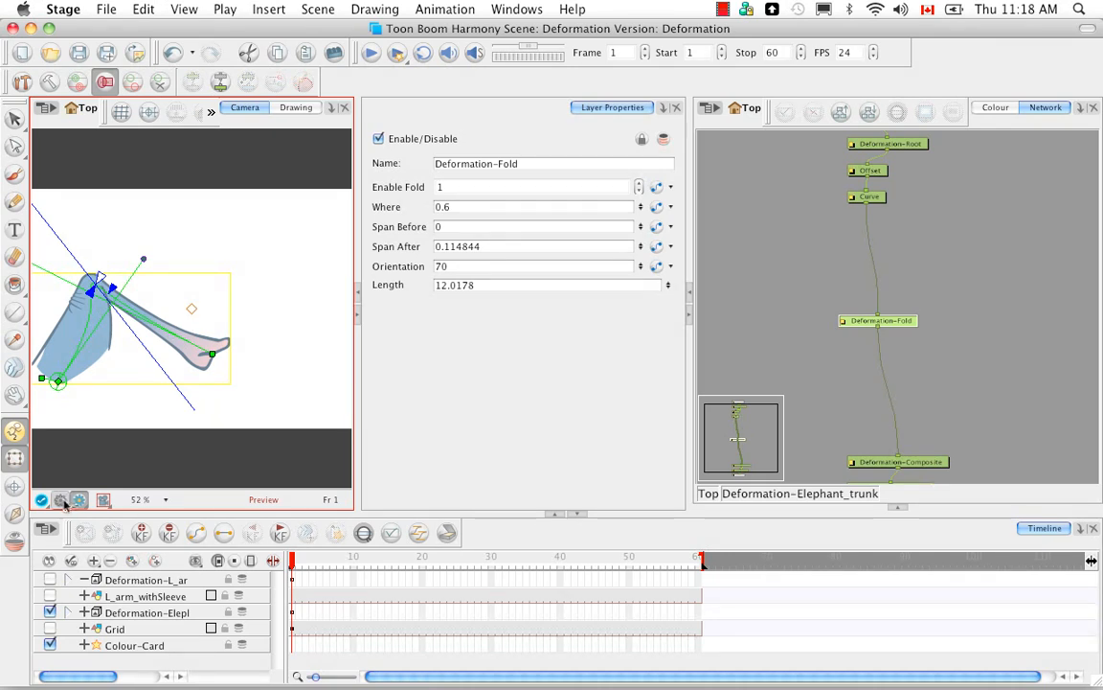
{"action": "left_click", "coordinate": [80, 499]}
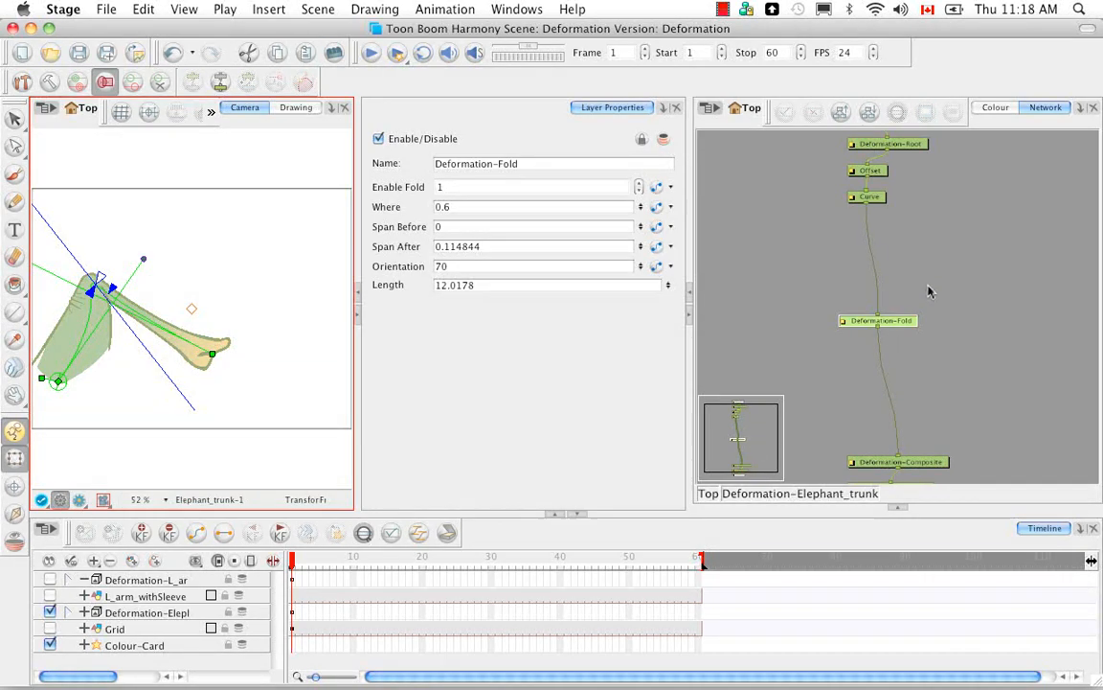
Step: Enable the Deformation-L_arm group and disable the elephant trunk's deformation group
{"action": "left_click", "coordinate": [906, 336]}
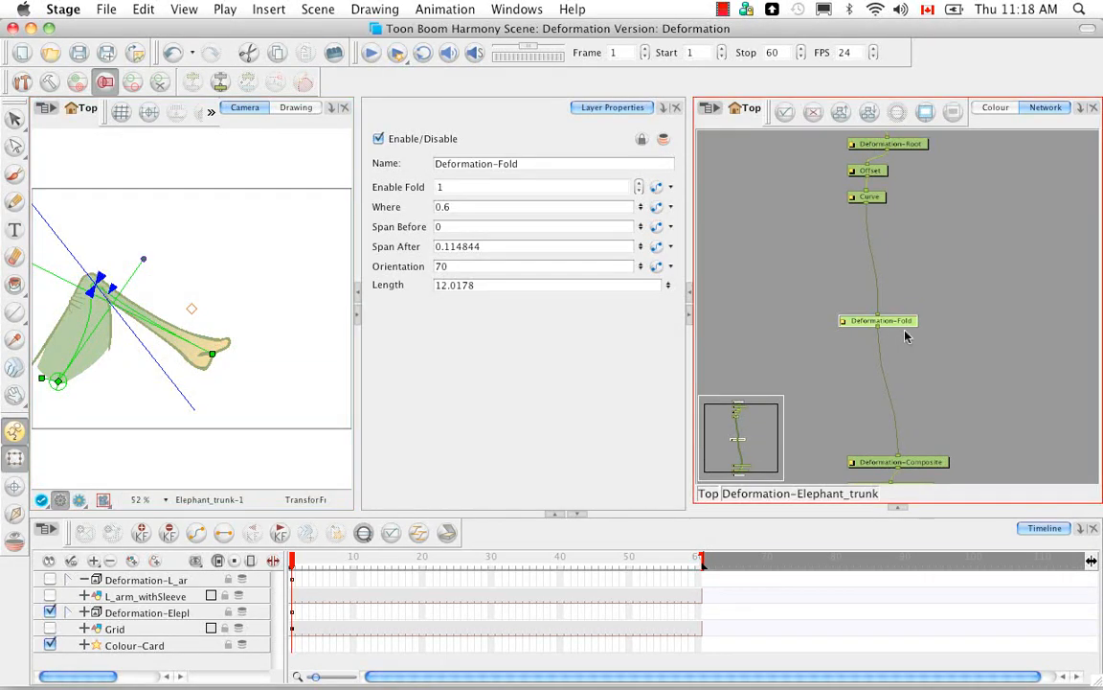
{"action": "left_click", "coordinate": [50, 580]}
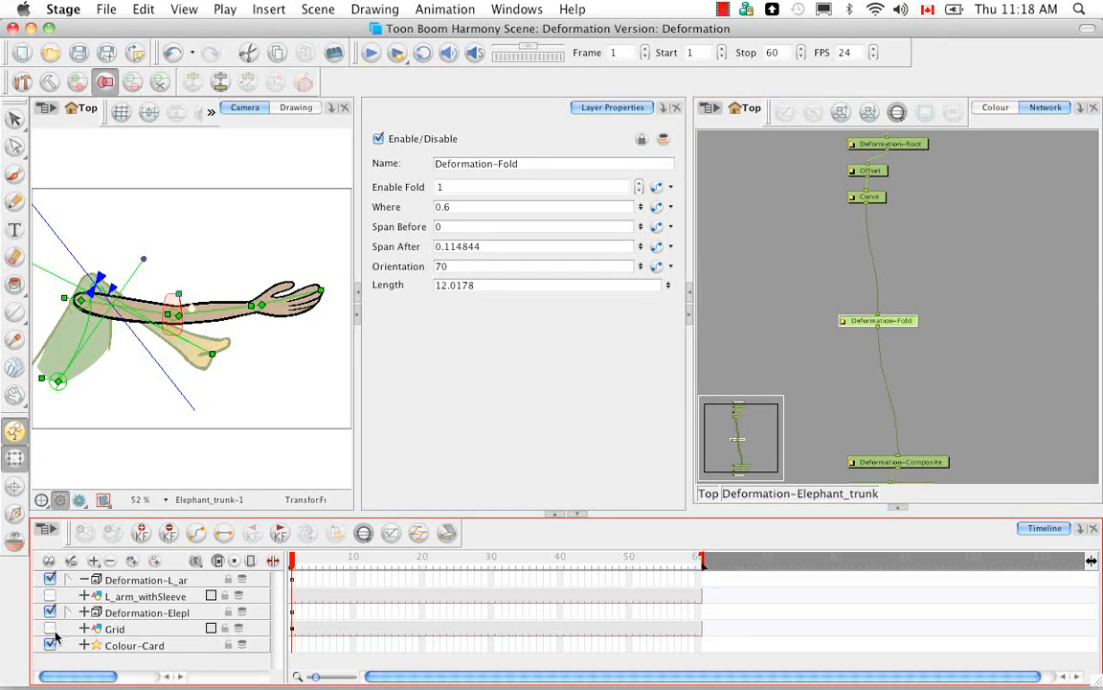
{"action": "left_click", "coordinate": [50, 612]}
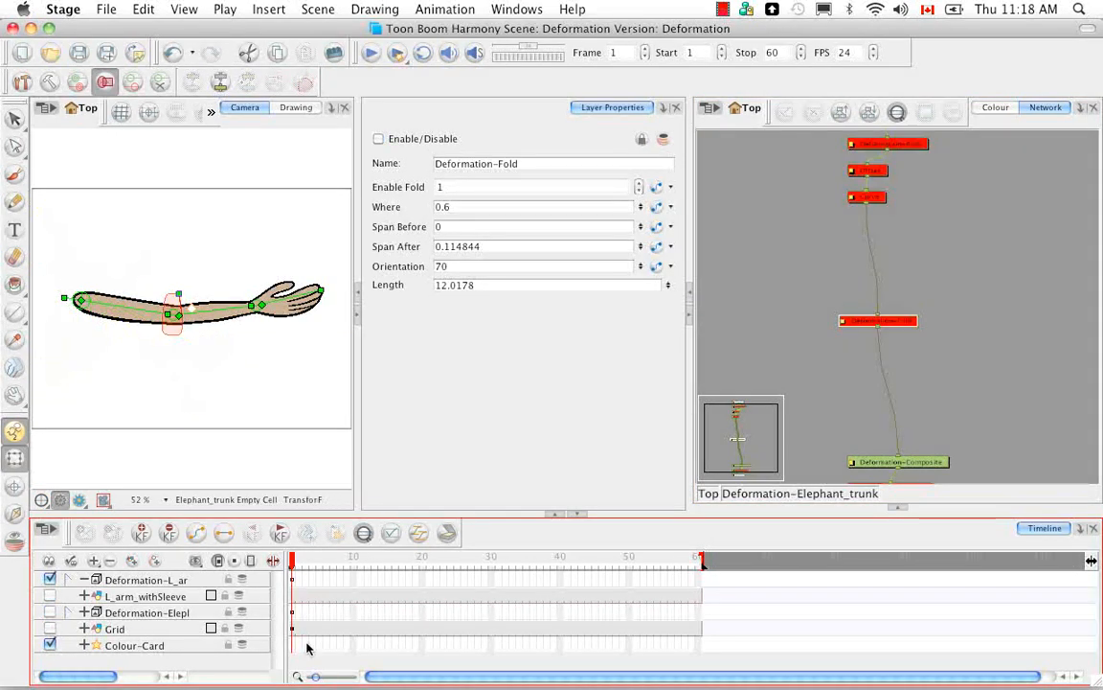
Step: Enter the Deformation-L_arm group and add an AutoMuscle module beside the first Bone module
{"action": "left_click", "coordinate": [900, 510]}
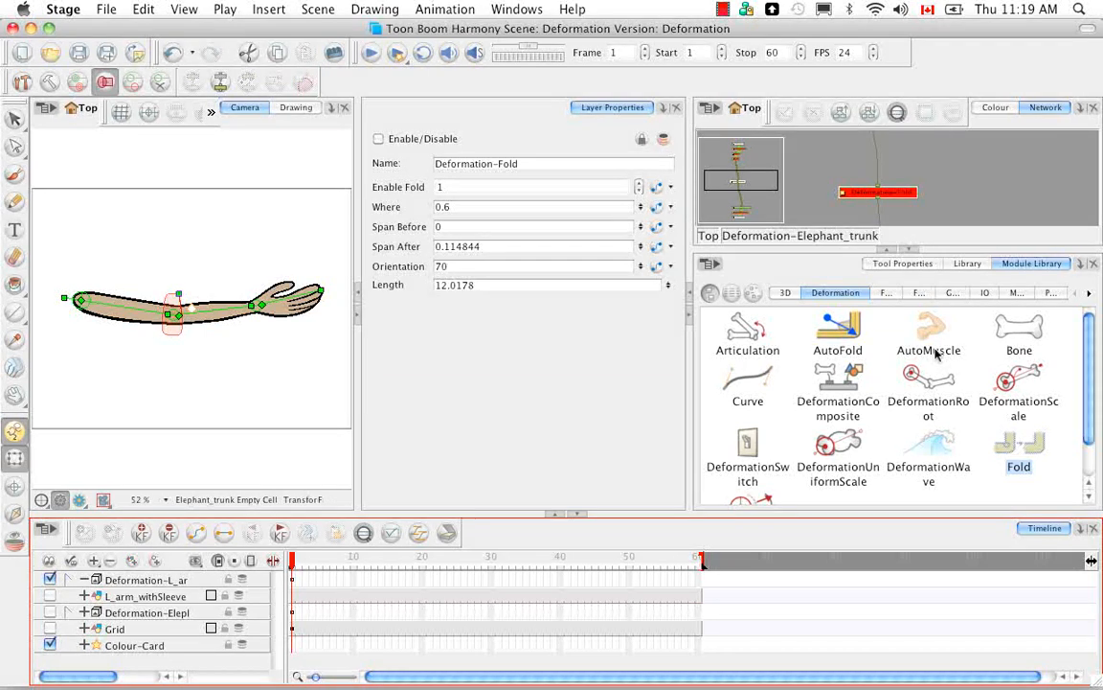
{"action": "left_click", "coordinate": [709, 235]}
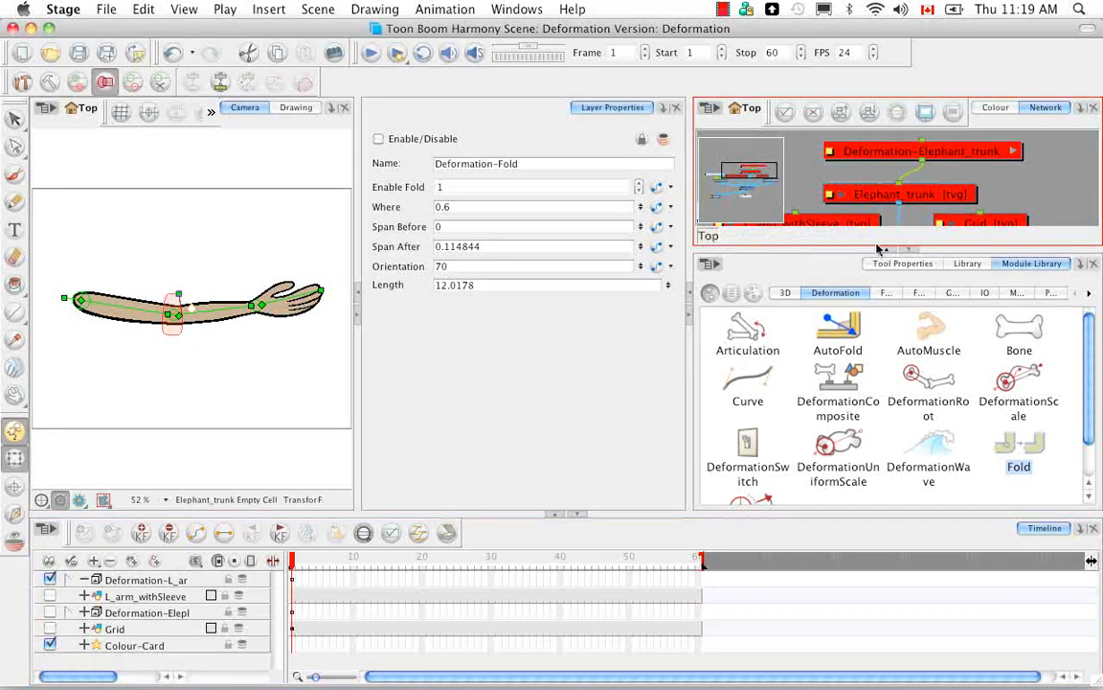
{"action": "left_click", "coordinate": [716, 185]}
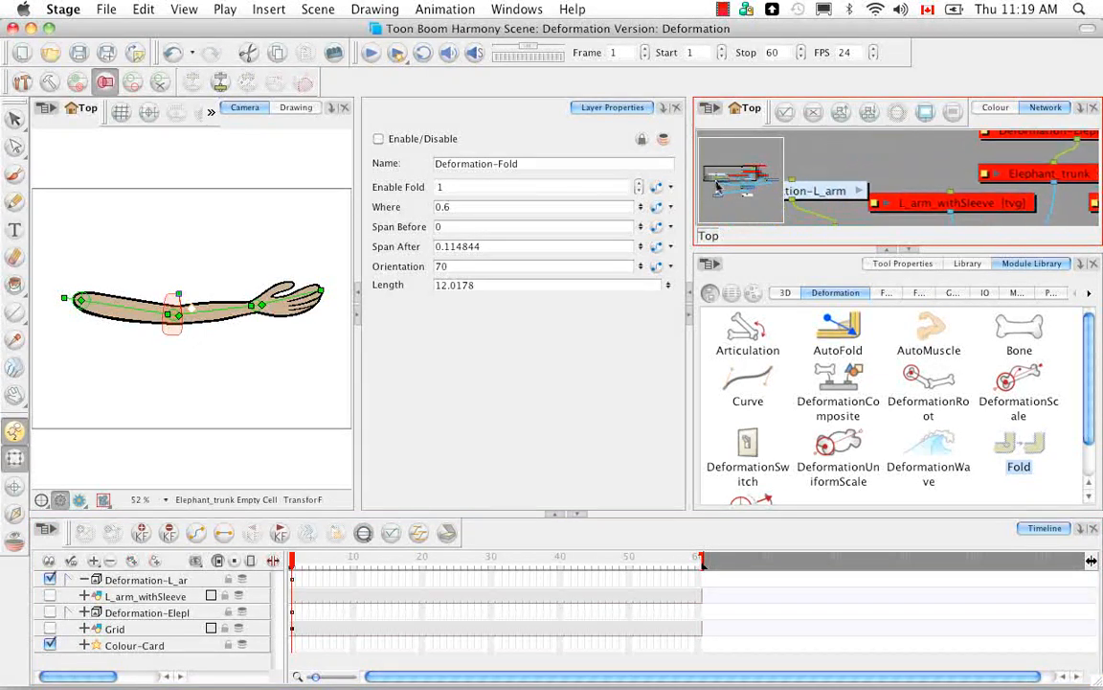
{"action": "left_click_drag", "start_coordinate": [717, 183], "coordinate": [709, 185]}
{"action": "left_click", "coordinate": [918, 179]}
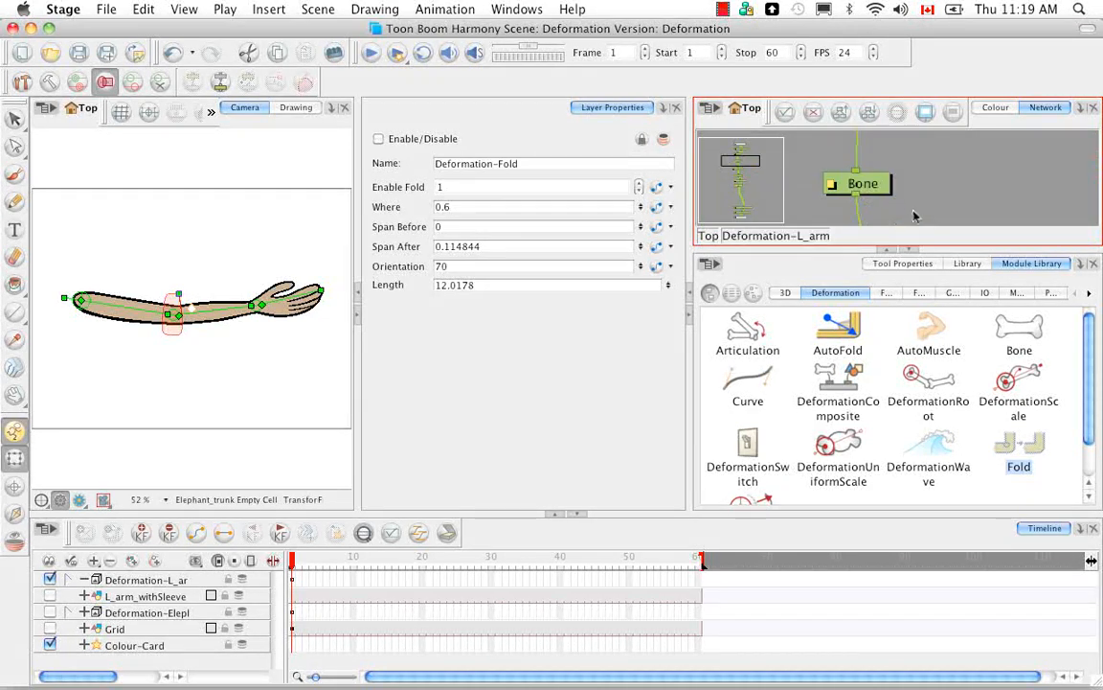
{"action": "left_click_drag", "start_coordinate": [933, 335], "coordinate": [953, 186]}
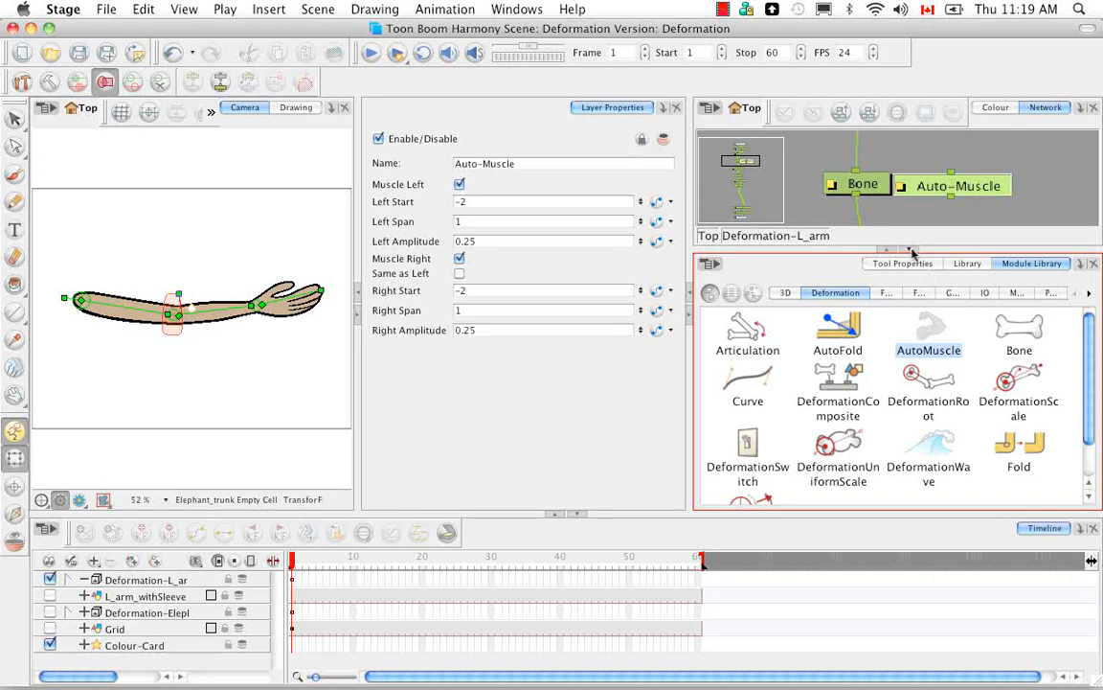
Step: Insert the Auto-Muscle module between Articulation and Bone_1, and hide the zones of influence
{"action": "left_click", "coordinate": [910, 249]}
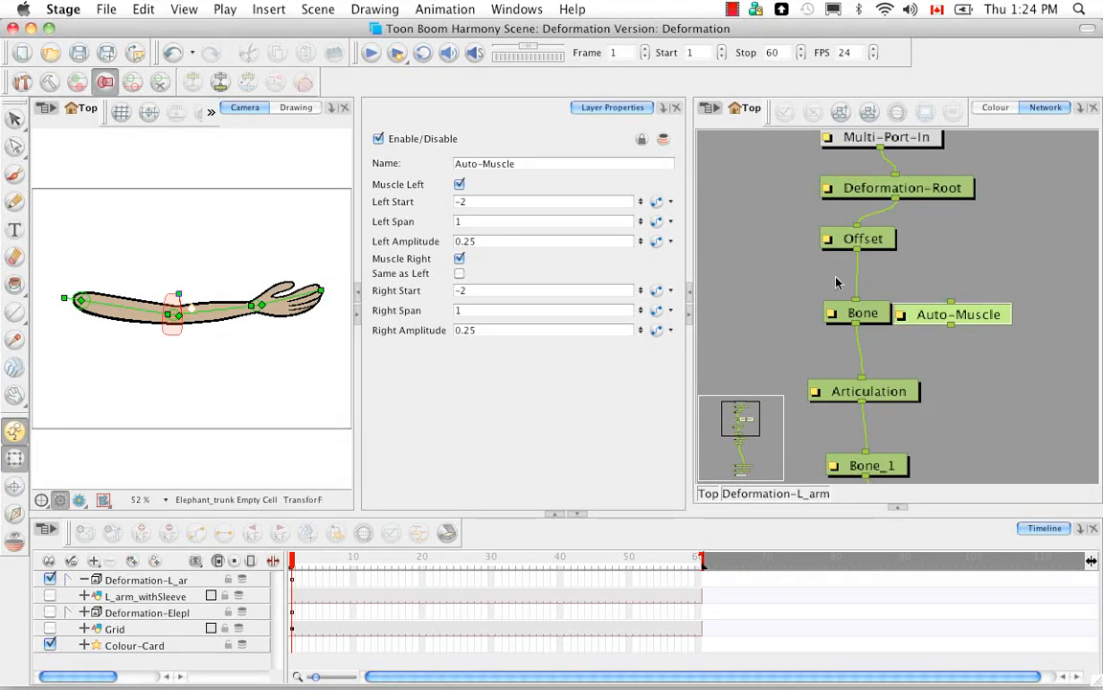
{"action": "left_click_drag", "start_coordinate": [977, 323], "coordinate": [907, 428]}
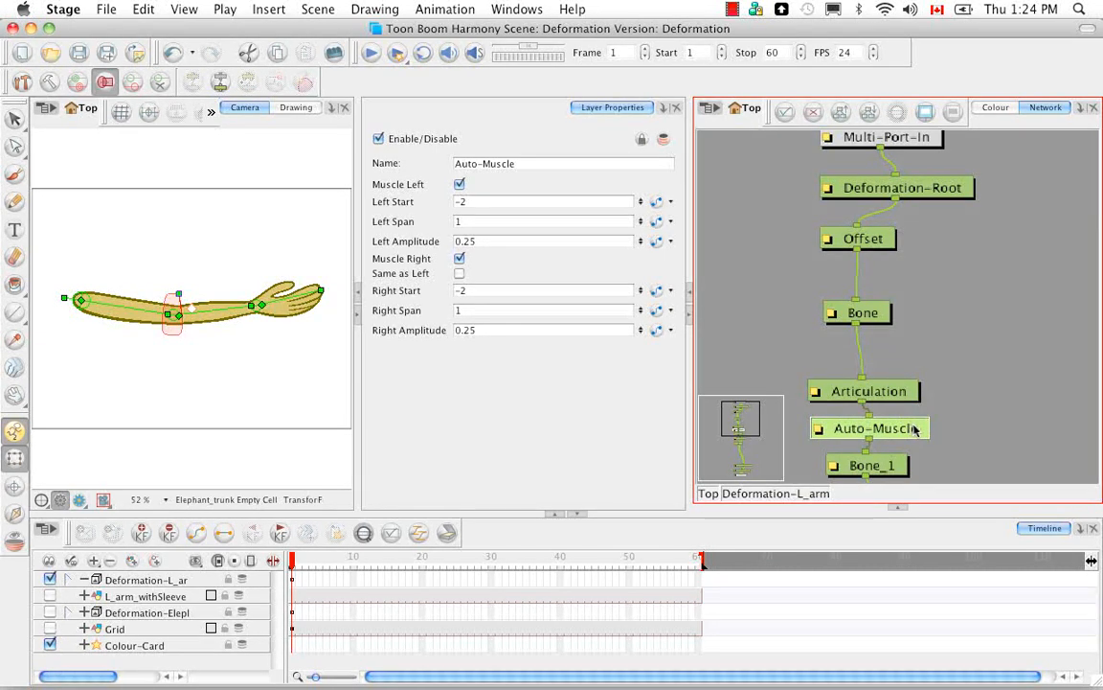
{"action": "left_click", "coordinate": [105, 84]}
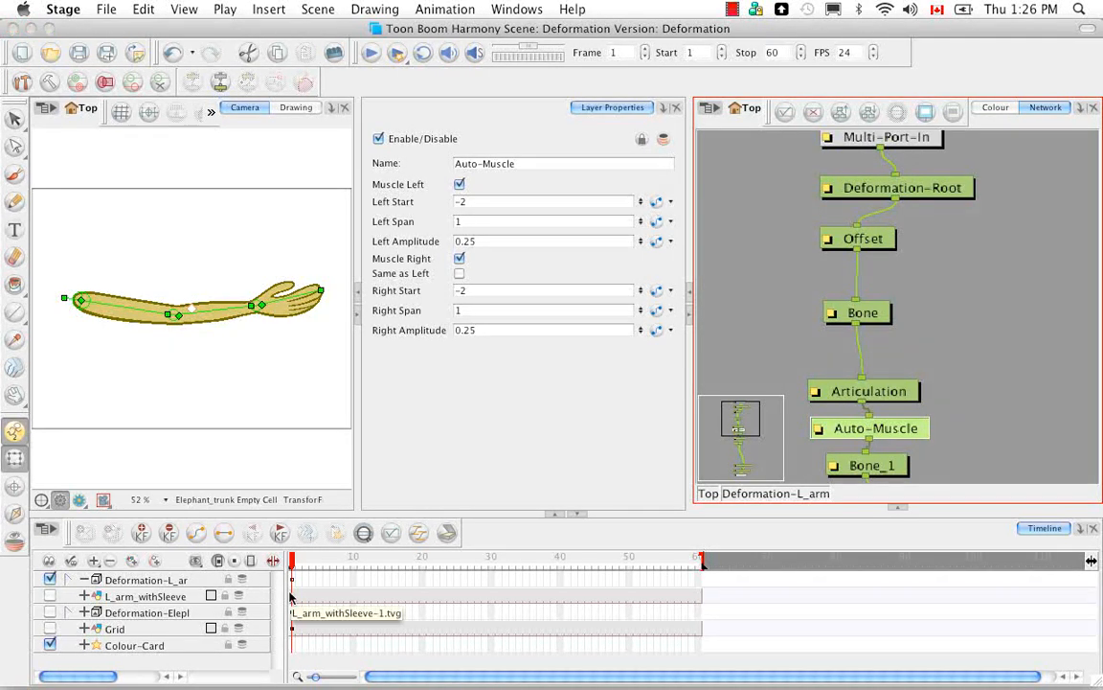
Step: Bend the forearm up to about 130° and try a Left Amplitude of 4 on the Auto-Muscle, then open the elbow to about 47°
{"action": "left_click_drag", "start_coordinate": [216, 309], "coordinate": [162, 317]}
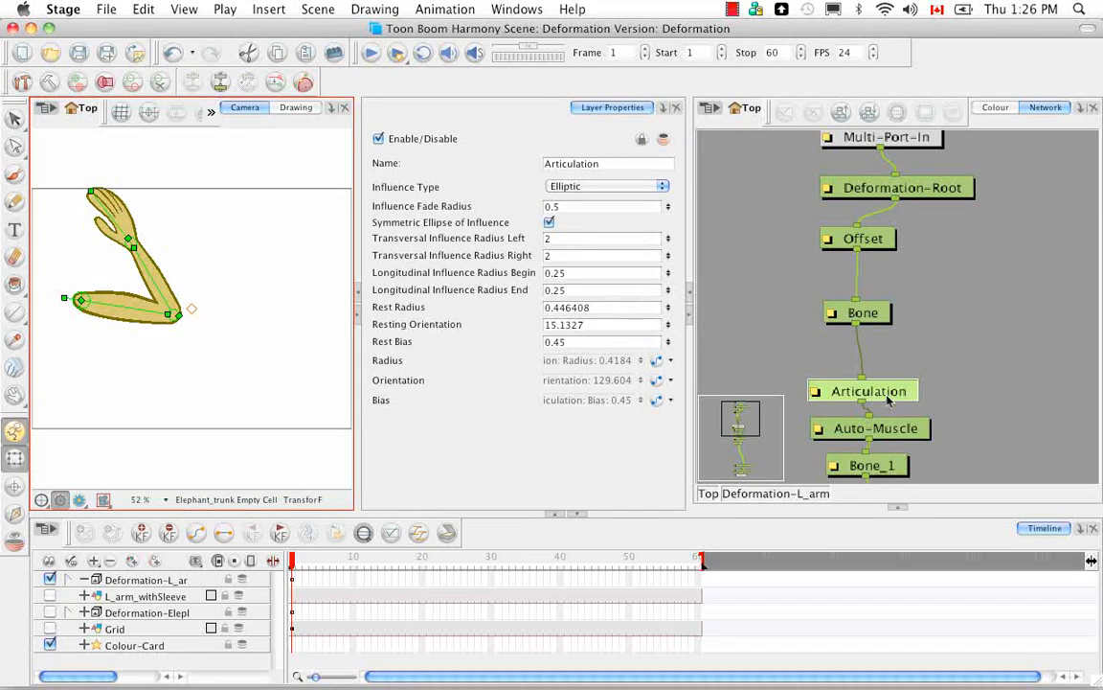
{"action": "left_click", "coordinate": [888, 433]}
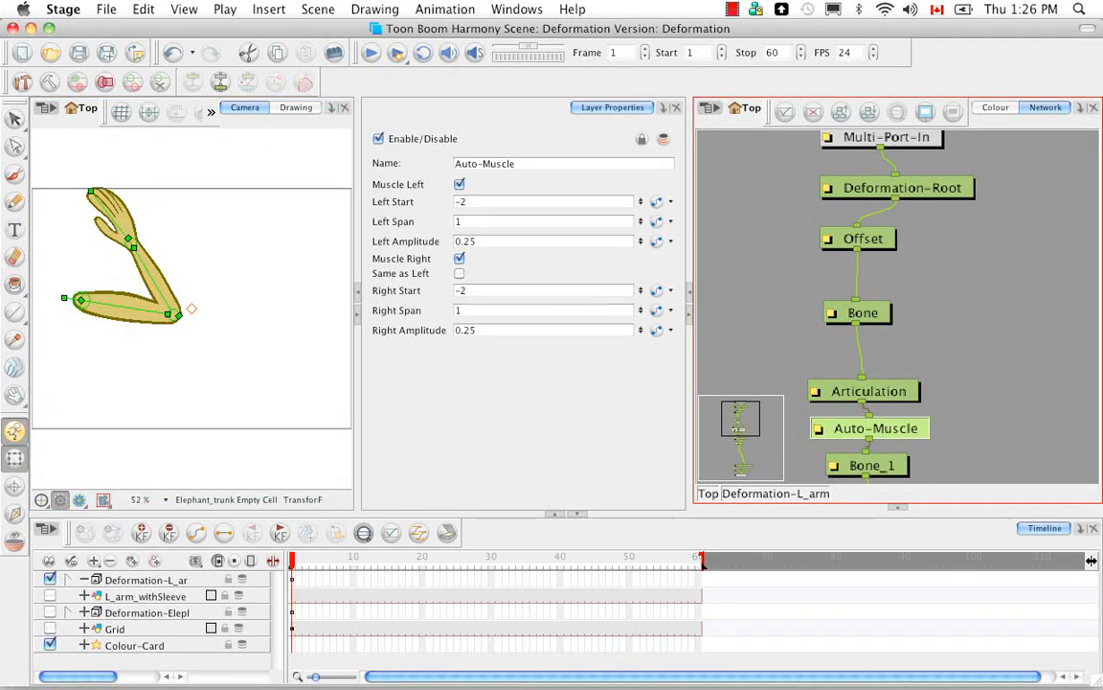
{"action": "left_click", "coordinate": [498, 241]}
{"action": "type", "text": "4"}
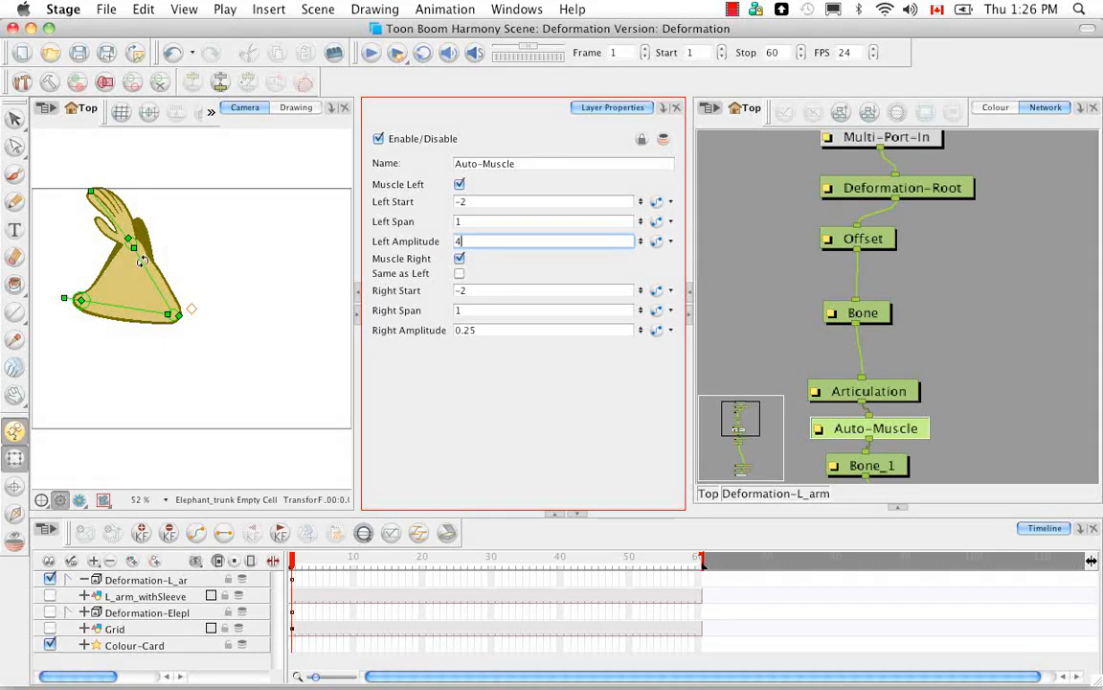
{"action": "left_click_drag", "start_coordinate": [141, 261], "coordinate": [213, 244]}
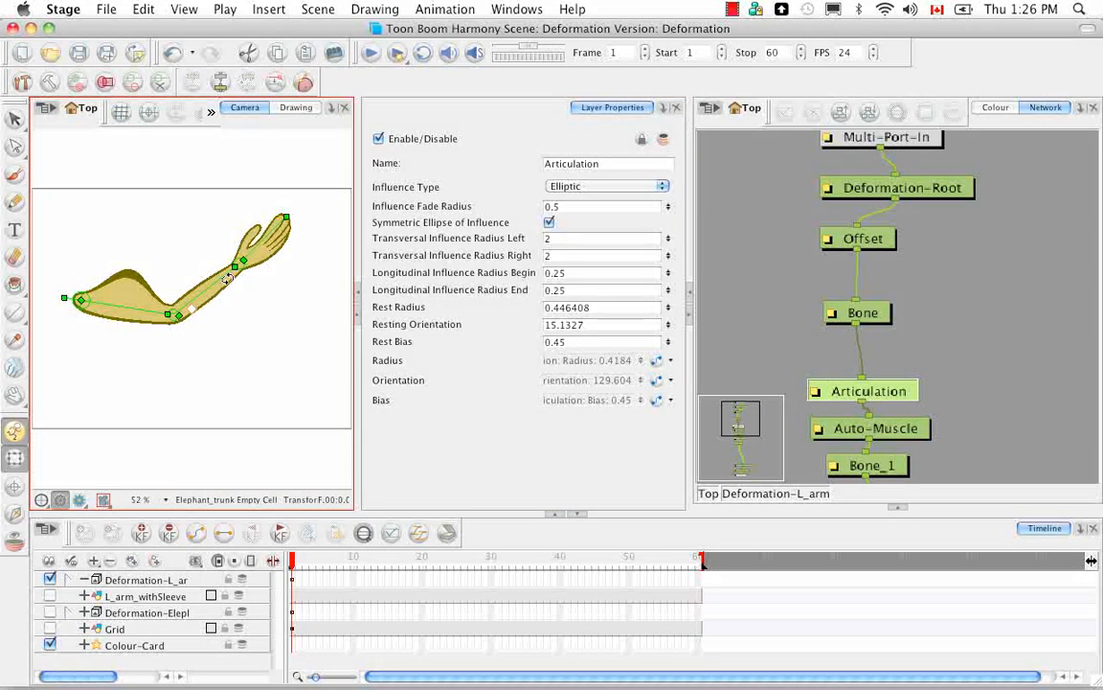
Step: Set the Auto-Muscle's Left Amplitude to 1 and raise the forearm to about 81°
{"action": "left_click", "coordinate": [890, 431]}
{"action": "left_click", "coordinate": [457, 242]}
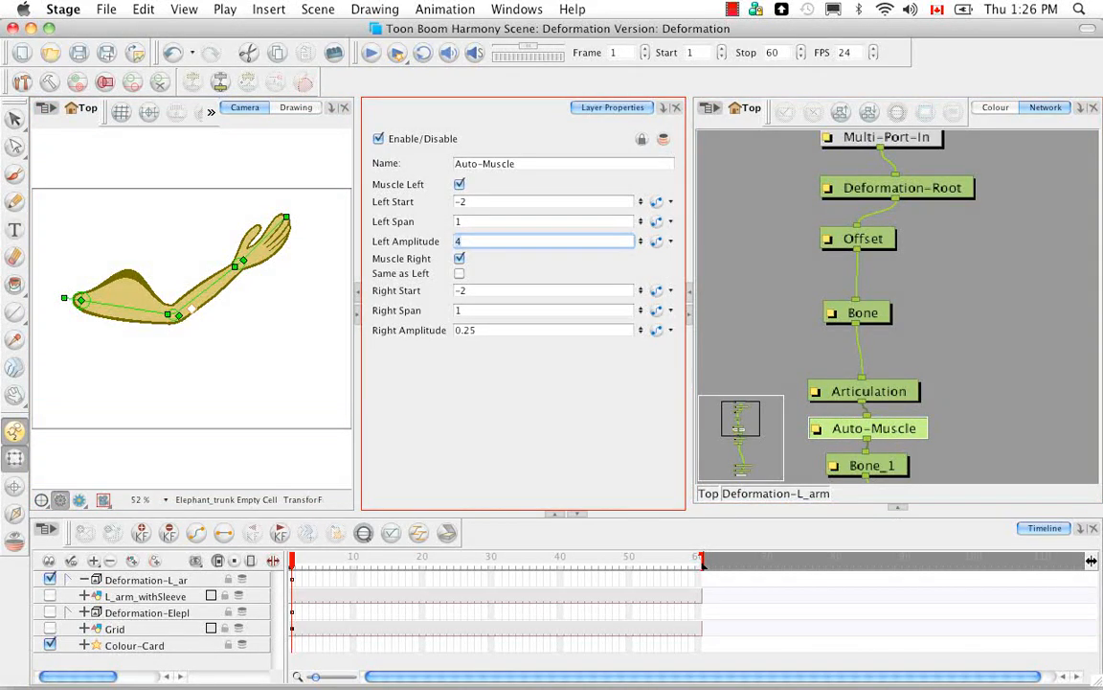
{"action": "type", "text": "1"}
{"action": "key", "text": "Return"}
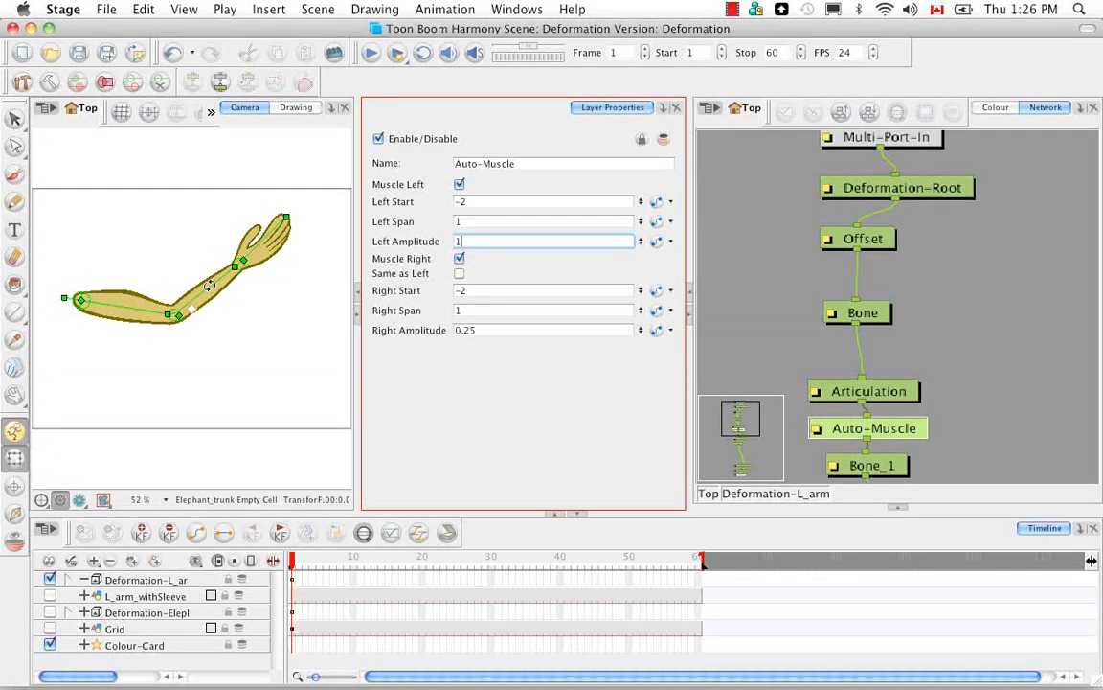
{"action": "left_click_drag", "start_coordinate": [208, 285], "coordinate": [198, 258]}
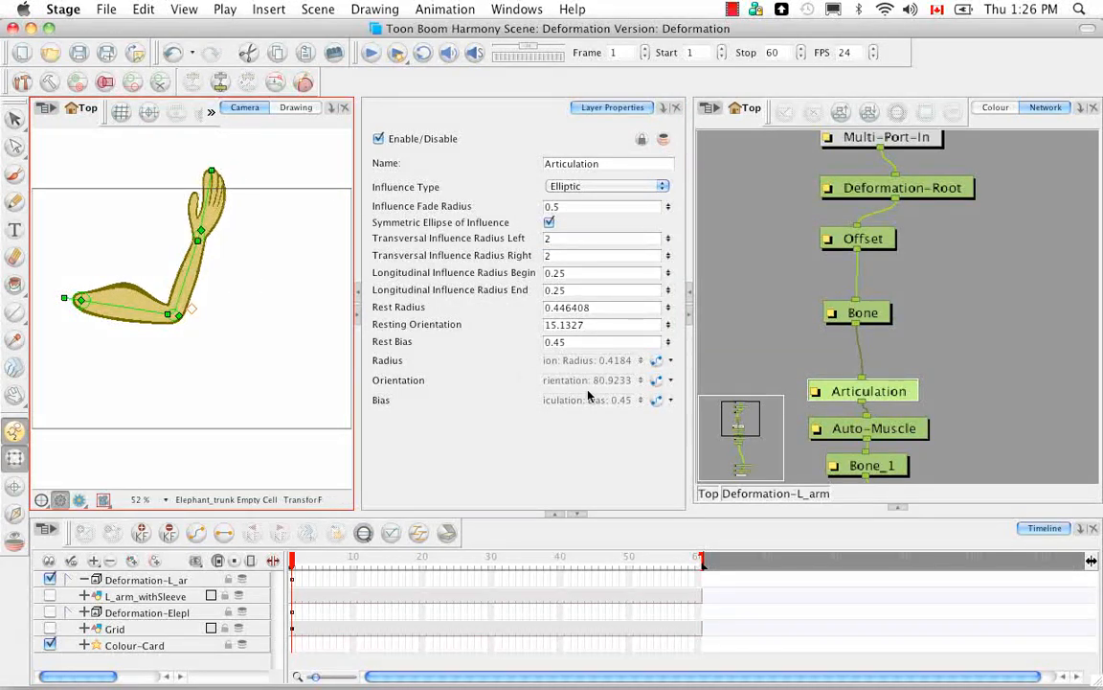
Step: Bend the forearm to about 102° and enable Muscle Right and Same as Left on the Auto-Muscle
{"action": "left_click", "coordinate": [888, 437]}
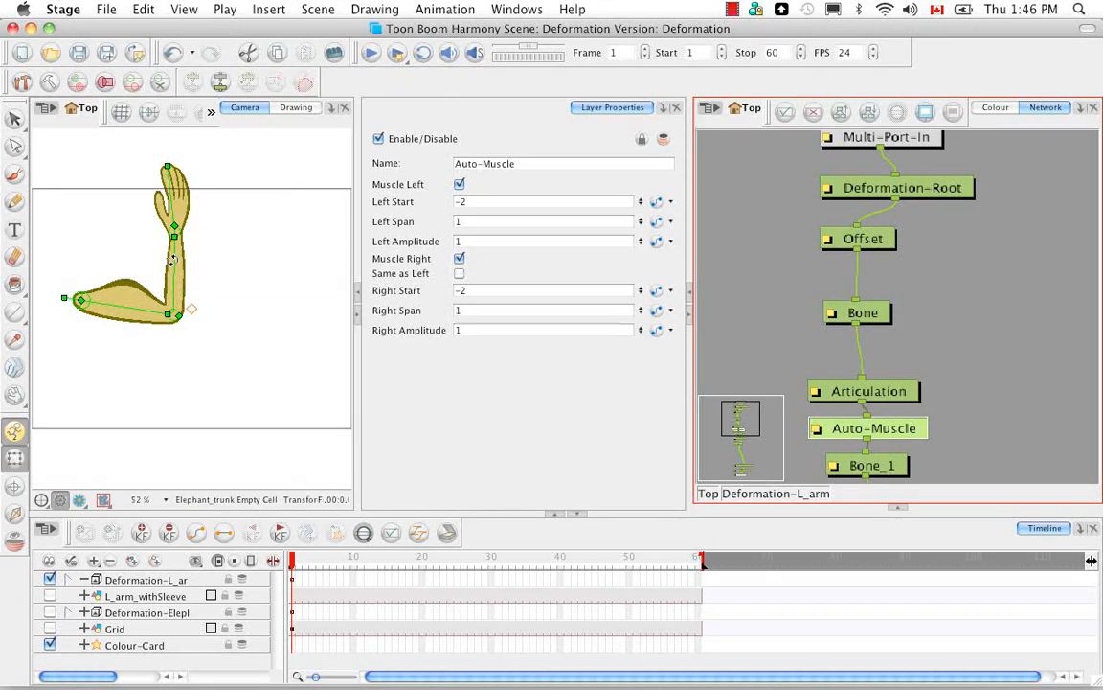
{"action": "mouse_move", "coordinate": [175, 258]}
{"action": "left_mouse_down"}
{"action": "mouse_move", "coordinate": [205, 270]}
{"action": "mouse_move", "coordinate": [215, 328]}
{"action": "mouse_move", "coordinate": [171, 359]}
{"action": "mouse_move", "coordinate": [197, 353]}
{"action": "mouse_move", "coordinate": [230, 307]}
{"action": "mouse_move", "coordinate": [211, 265]}
{"action": "mouse_move", "coordinate": [167, 274]}
{"action": "left_mouse_up"}
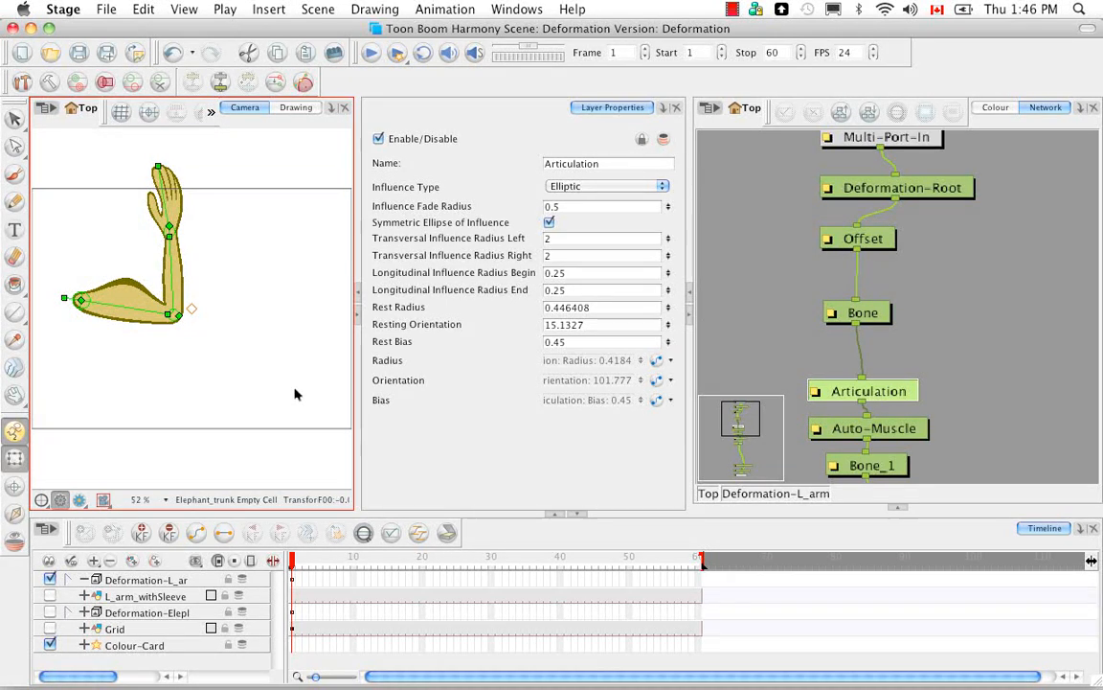
{"action": "left_click", "coordinate": [894, 433]}
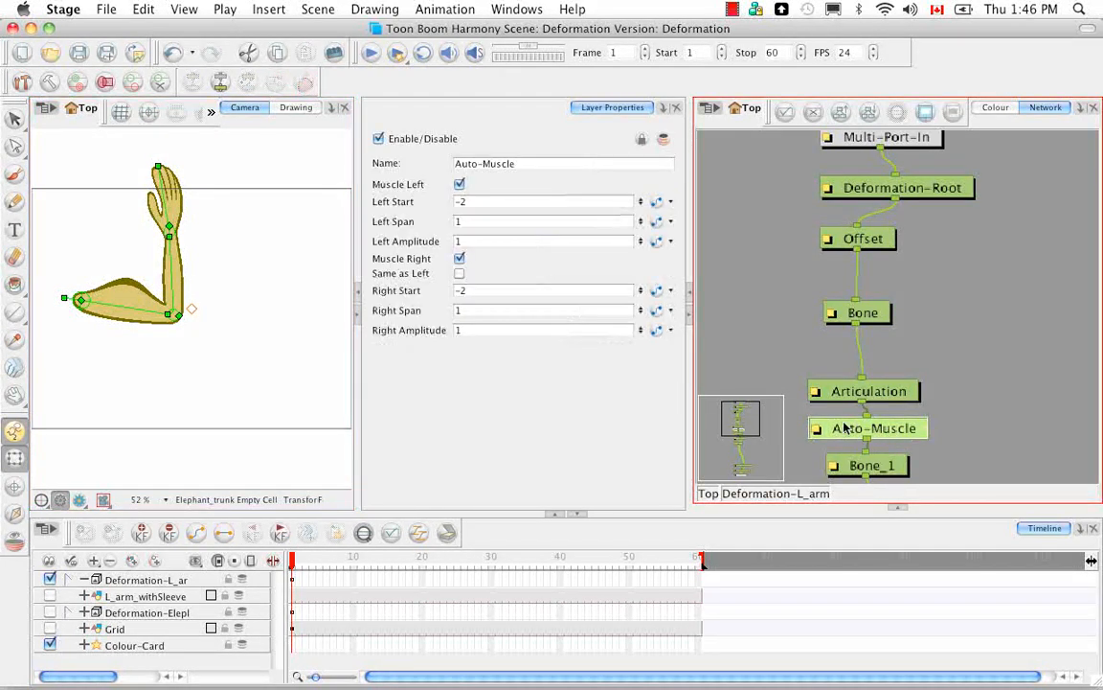
{"action": "left_click", "coordinate": [460, 259]}
{"action": "left_click", "coordinate": [460, 273]}
{"action": "left_click", "coordinate": [460, 259]}
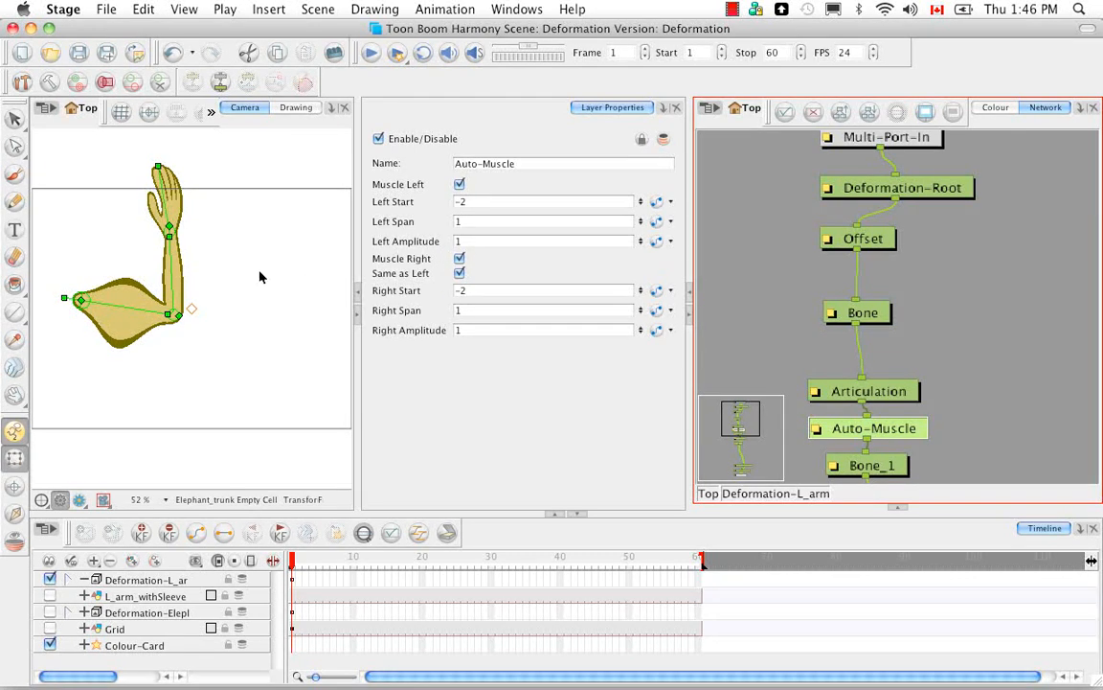
Step: Rotate the forearm to about 88° and turn off Same as Left on the Auto-Muscle
{"action": "mouse_move", "coordinate": [172, 258]}
{"action": "left_mouse_down"}
{"action": "mouse_move", "coordinate": [195, 263]}
{"action": "mouse_move", "coordinate": [228, 305]}
{"action": "mouse_move", "coordinate": [187, 263]}
{"action": "mouse_move", "coordinate": [177, 278]}
{"action": "mouse_move", "coordinate": [246, 296]}
{"action": "mouse_move", "coordinate": [189, 285]}
{"action": "mouse_move", "coordinate": [170, 257]}
{"action": "left_mouse_up"}
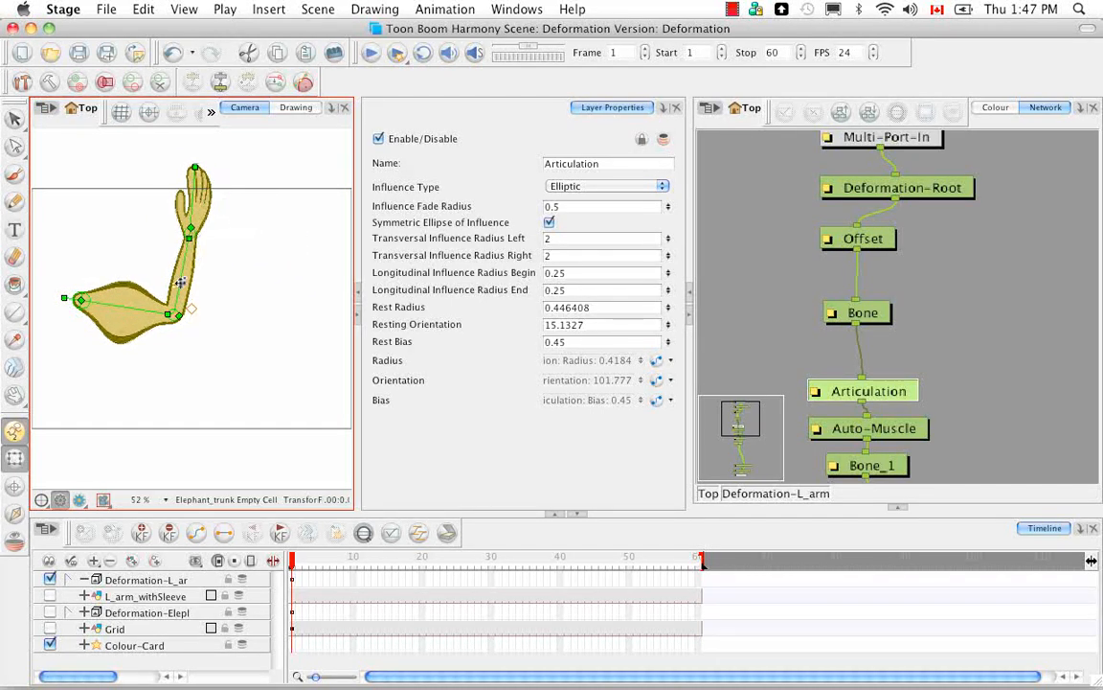
{"action": "left_click", "coordinate": [895, 434]}
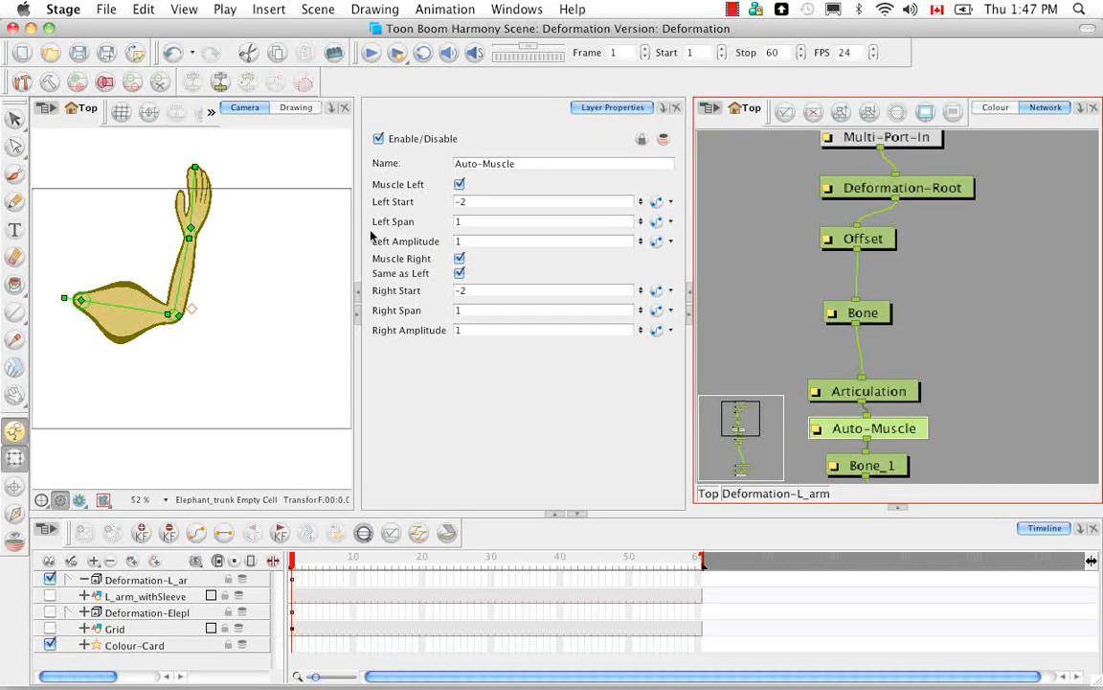
{"action": "left_click", "coordinate": [460, 274]}
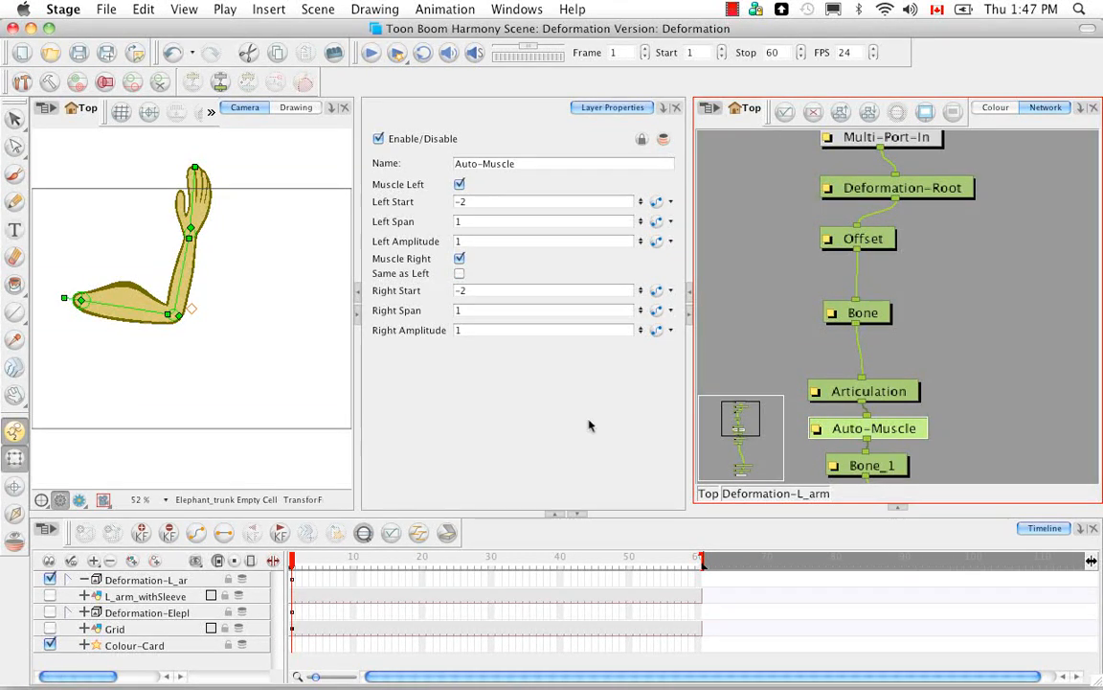
Step: Locate the Deformation-Composite module in the arm's network, open its Layer Properties dialog and move the dialog clear of the module
{"action": "left_click", "coordinate": [902, 511]}
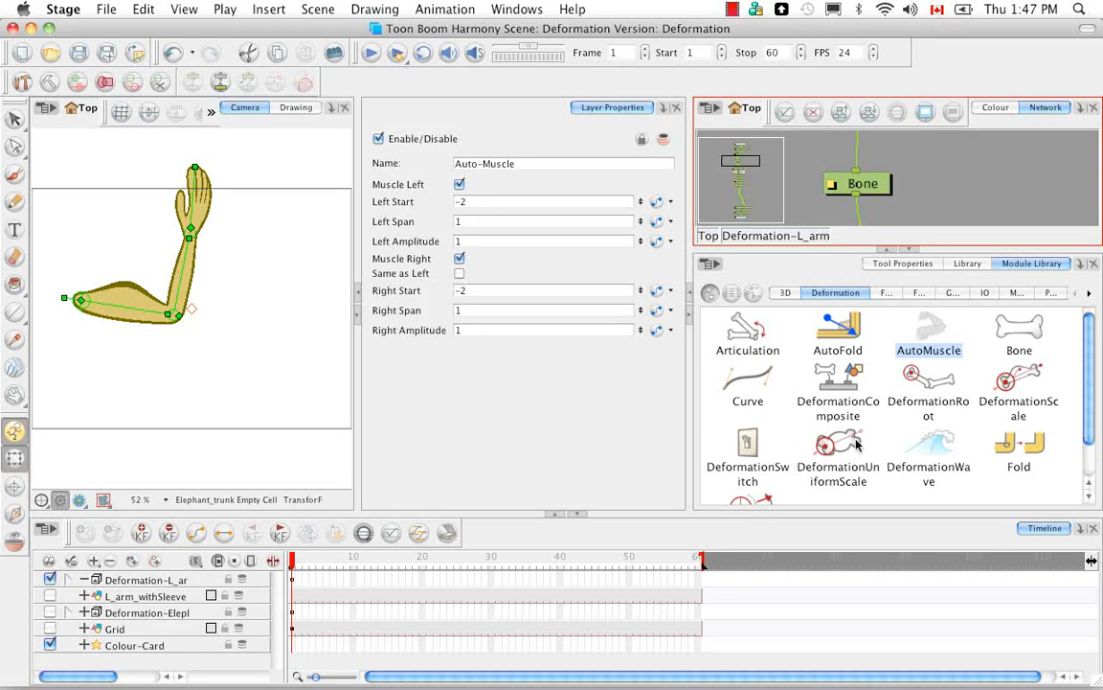
{"action": "left_click", "coordinate": [935, 218]}
{"action": "scroll", "coordinate": [935, 219], "scroll_direction": "down", "scroll_amount": 10}
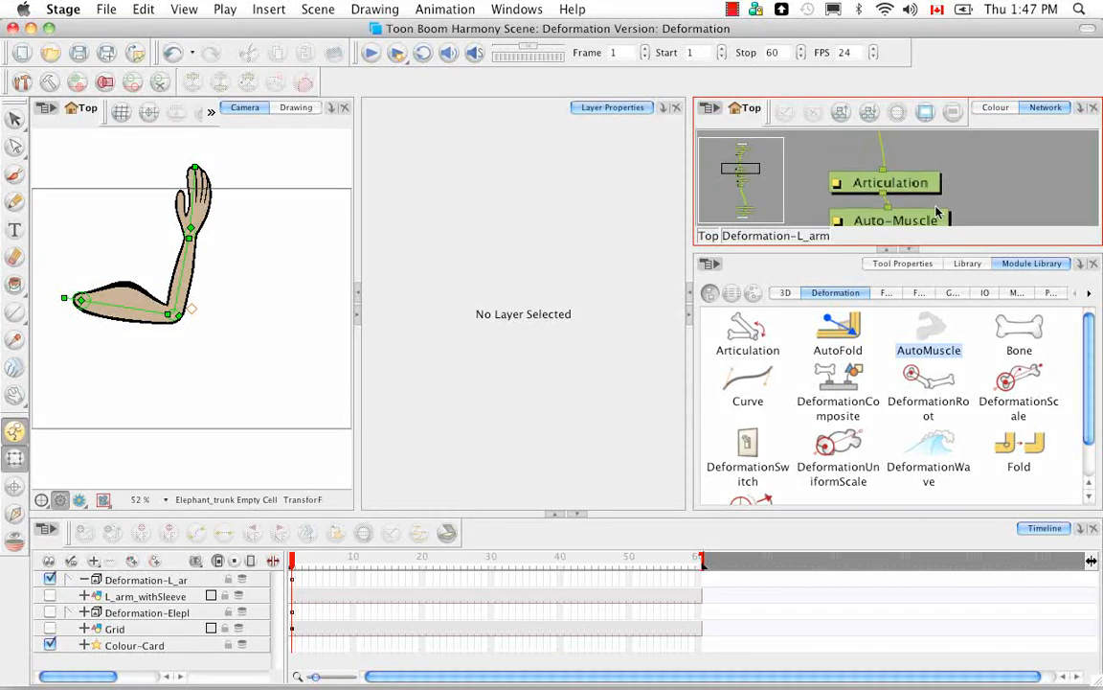
{"action": "scroll", "coordinate": [946, 182], "scroll_direction": "down", "scroll_amount": 10}
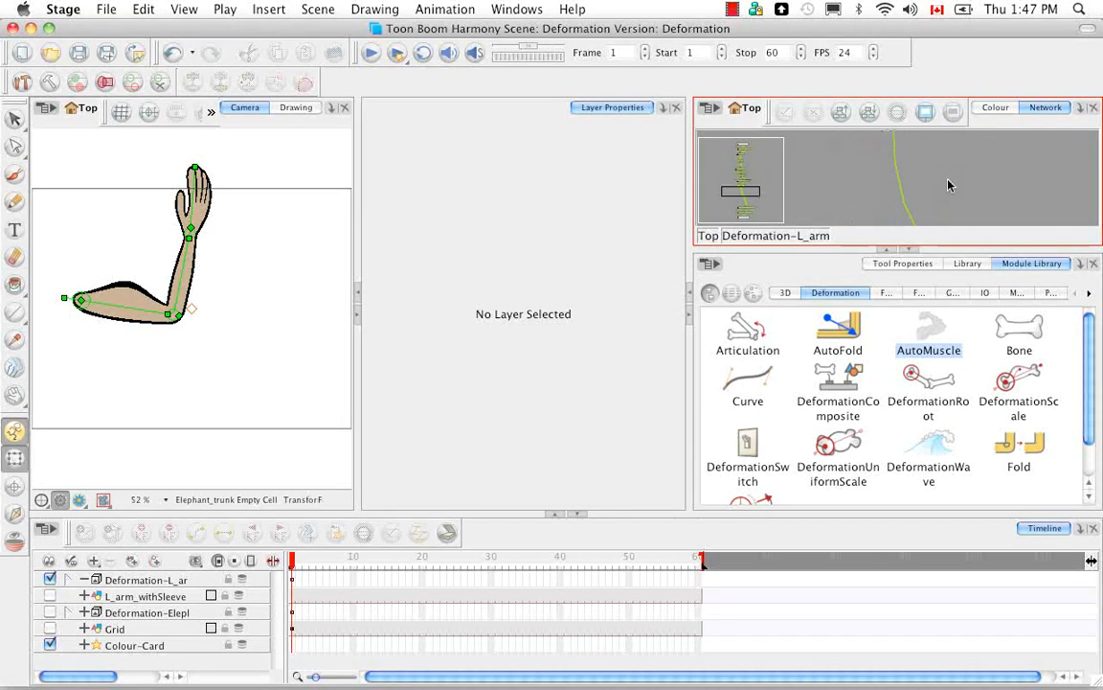
{"action": "scroll", "coordinate": [936, 192], "scroll_direction": "down", "scroll_amount": 3}
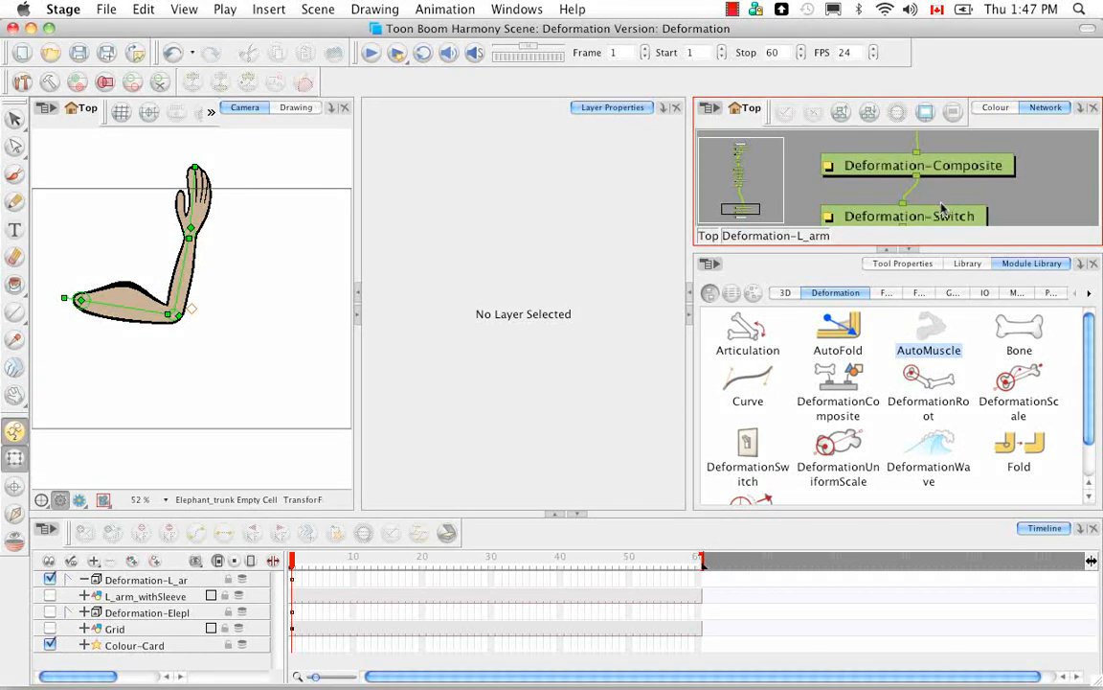
{"action": "left_click", "coordinate": [911, 249]}
{"action": "left_click", "coordinate": [935, 294]}
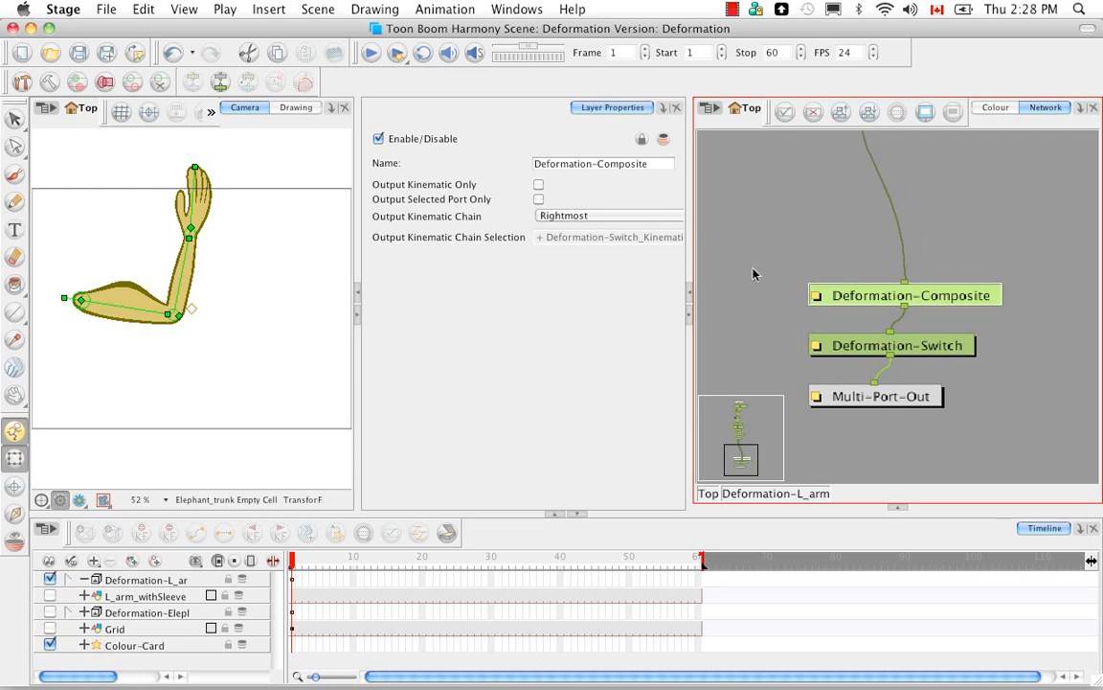
{"action": "double_click", "coordinate": [819, 295]}
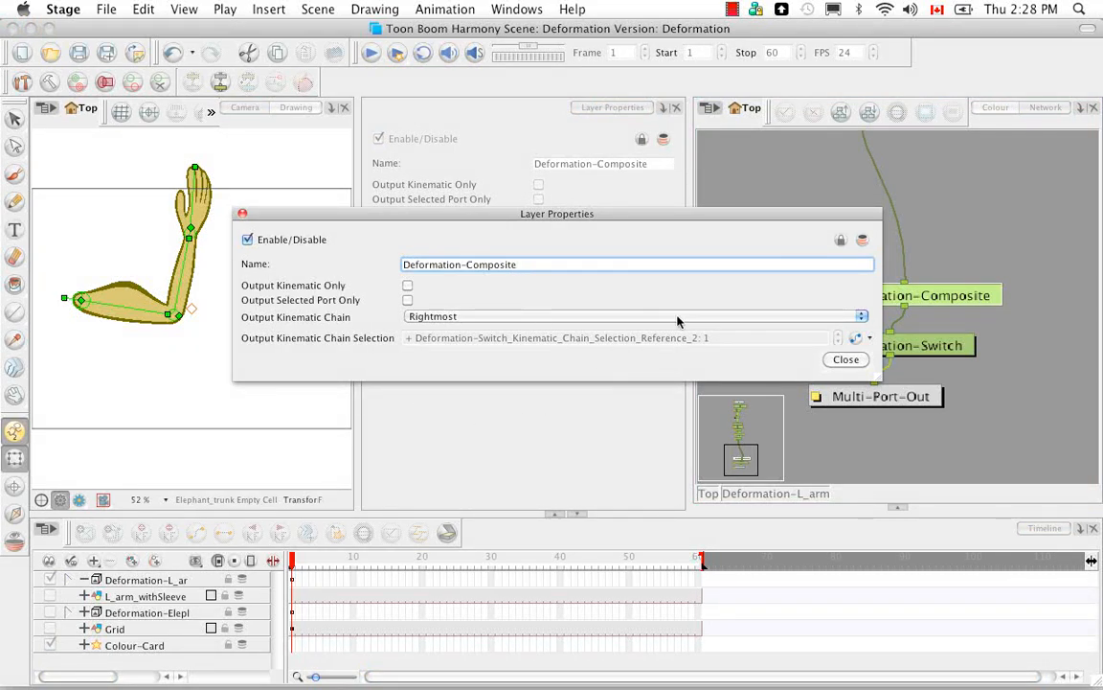
{"action": "left_click_drag", "start_coordinate": [704, 219], "coordinate": [628, 221]}
{"action": "left_click_drag", "start_coordinate": [624, 217], "coordinate": [622, 218]}
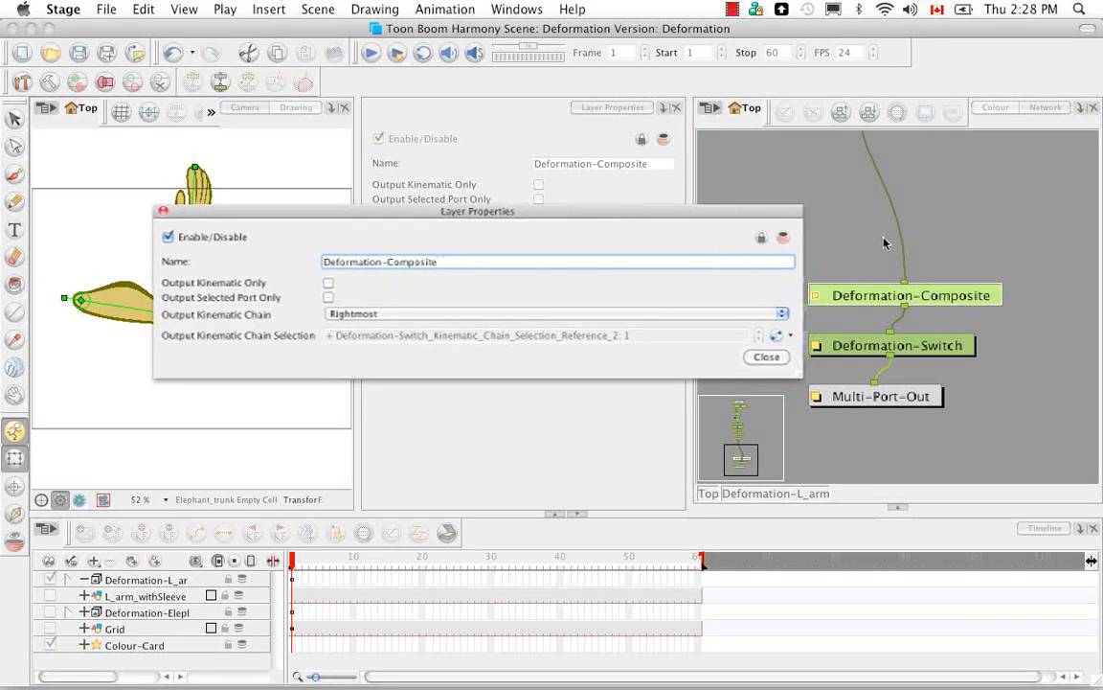
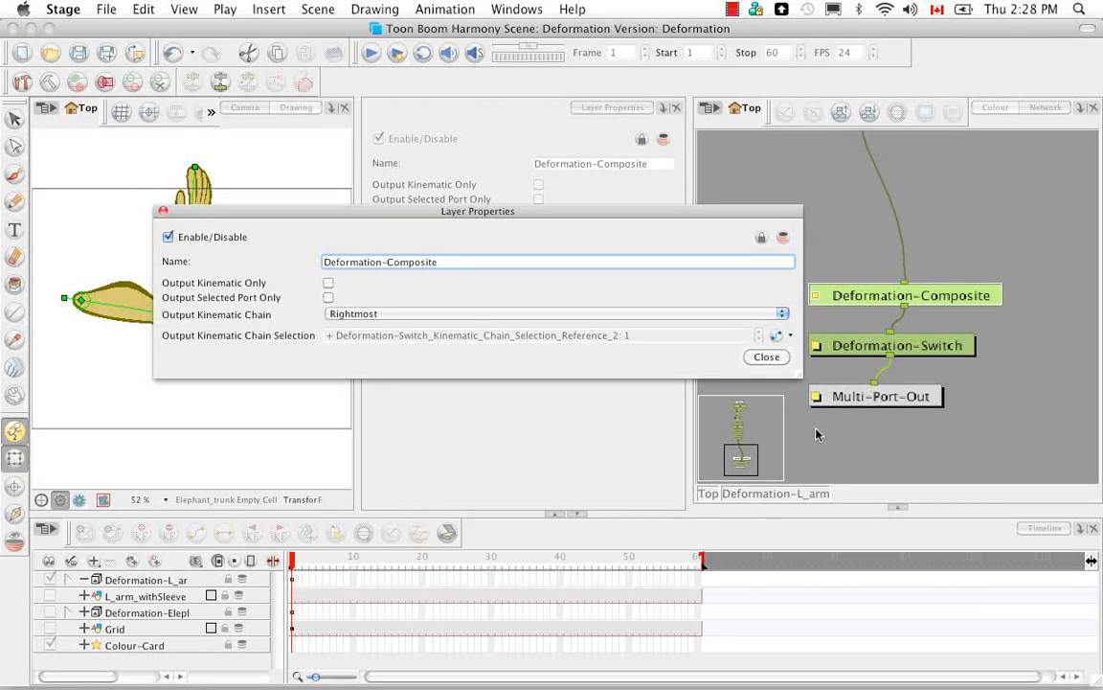
Step: Try Output Kinematic Only on the Deformation-Composite, and enable Output Selected Port Only with the Output Kinematic Chain set to Select
{"action": "left_click", "coordinate": [328, 283]}
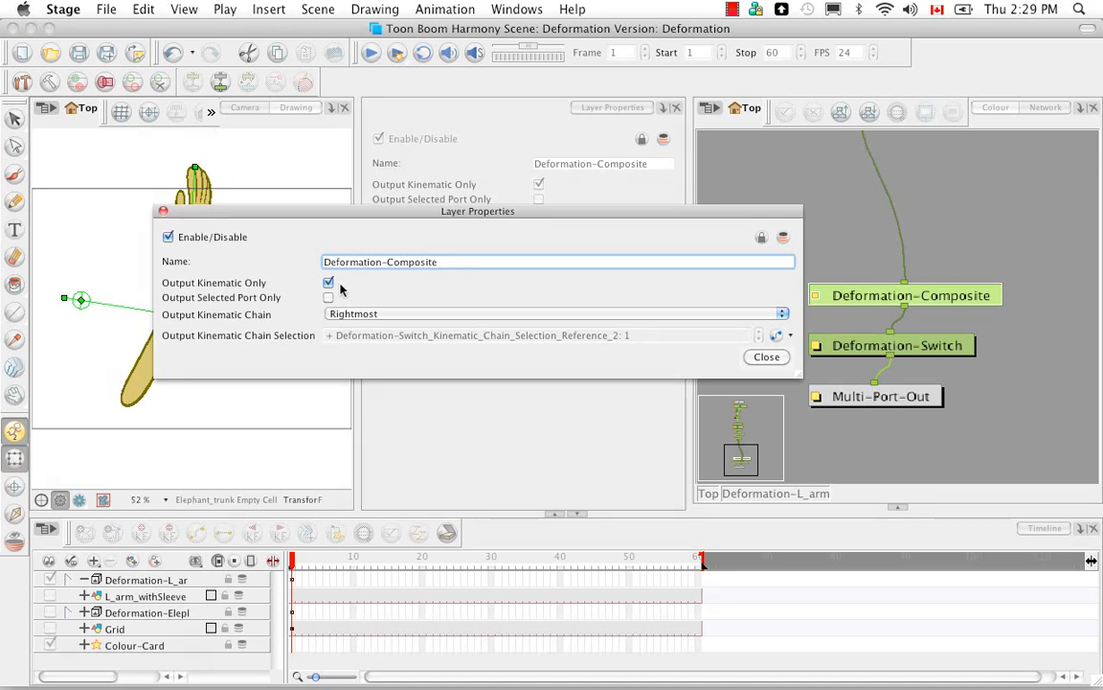
{"action": "left_click", "coordinate": [329, 282]}
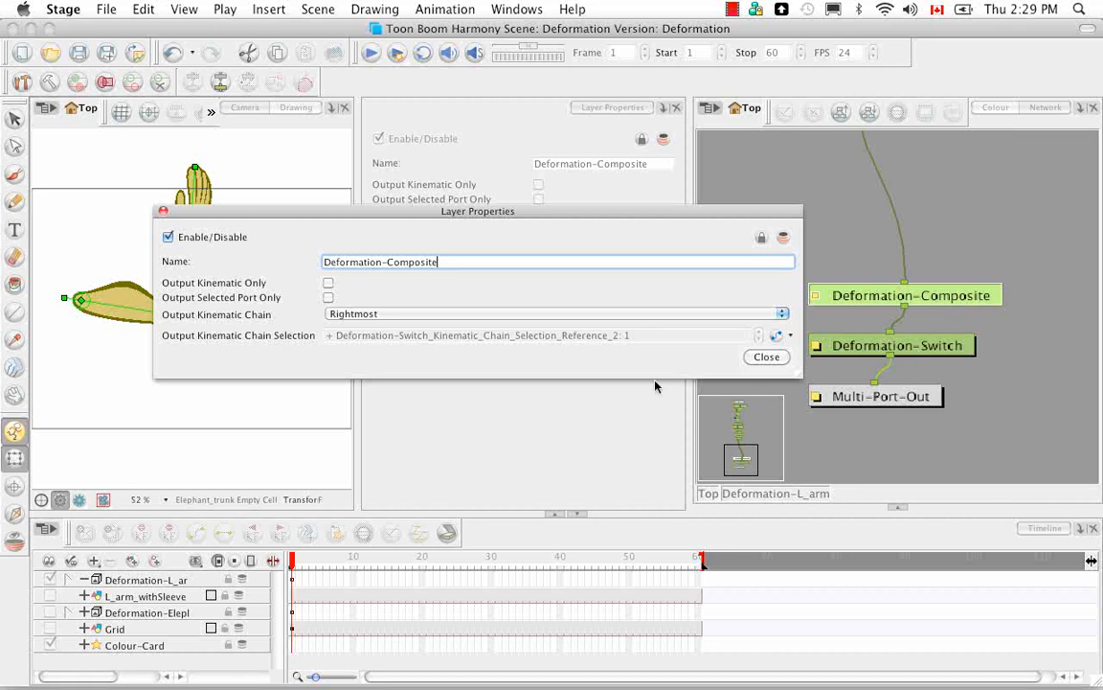
{"action": "left_click", "coordinate": [329, 298]}
{"action": "left_click", "coordinate": [783, 315]}
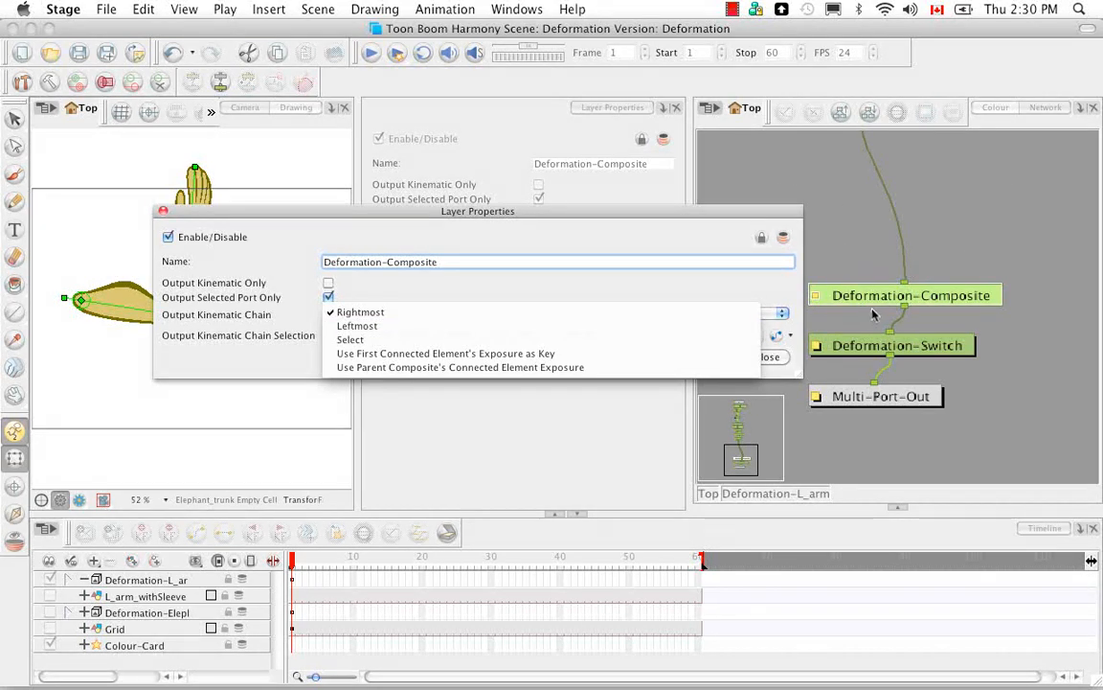
{"action": "left_click", "coordinate": [633, 340]}
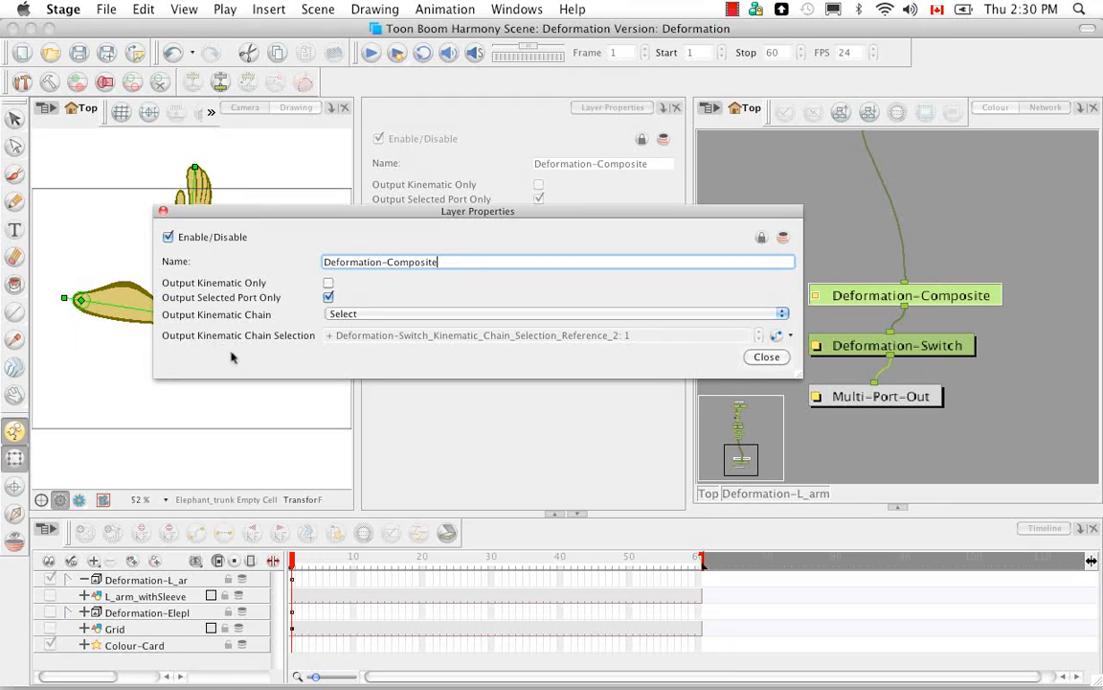
Step: Try the Output Kinematic Chain options Use First Connected Element's Exposure as Key and Use Parent Composite's Connected Element Exposure
{"action": "left_click", "coordinate": [709, 313]}
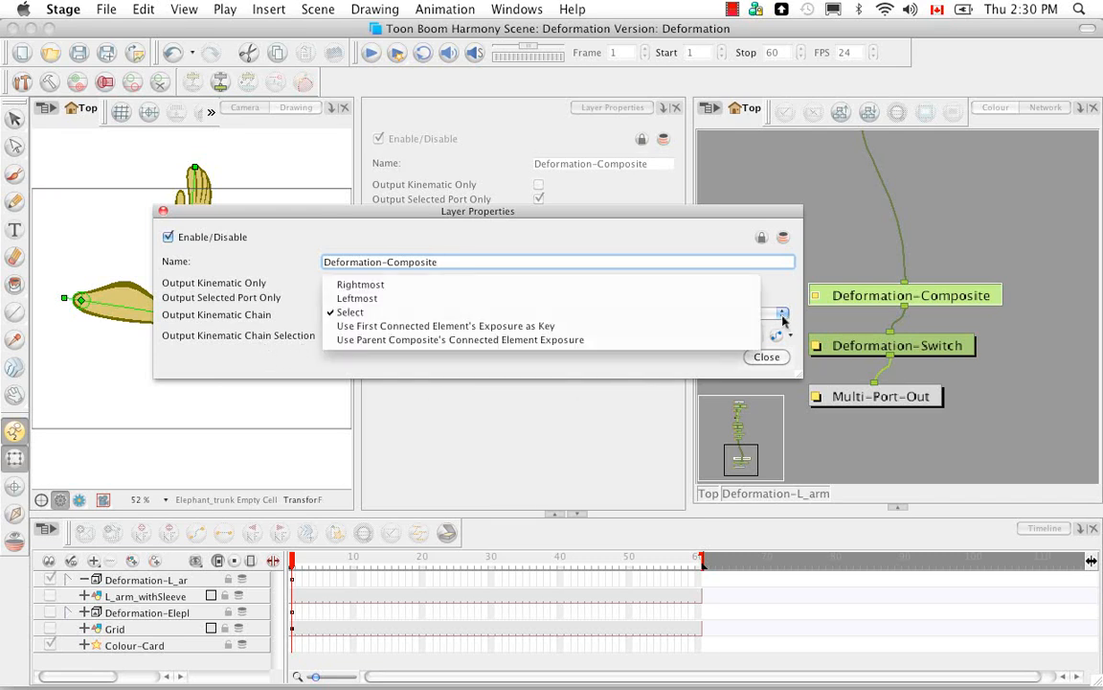
{"action": "left_click", "coordinate": [719, 325]}
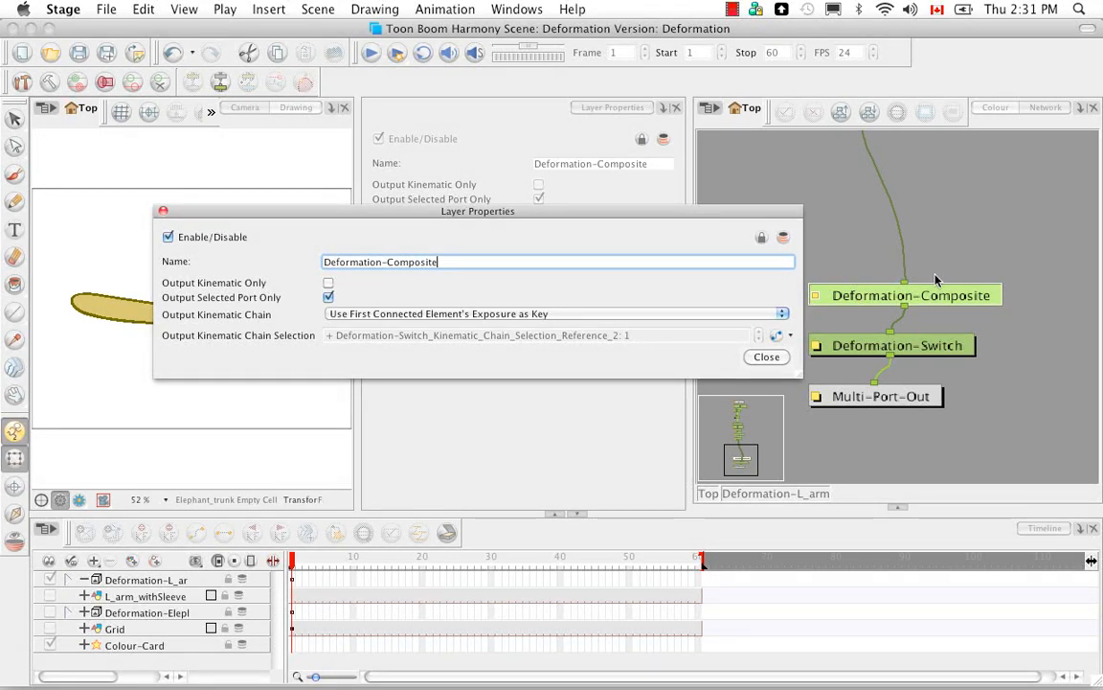
{"action": "left_click", "coordinate": [781, 314]}
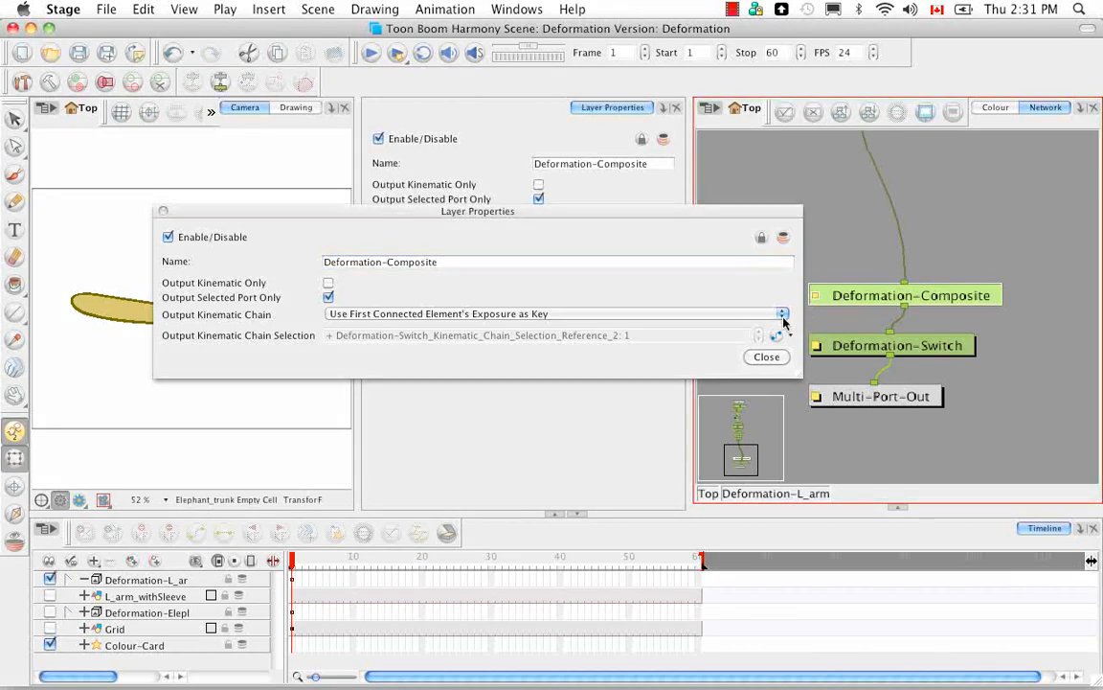
{"action": "left_click", "coordinate": [749, 327]}
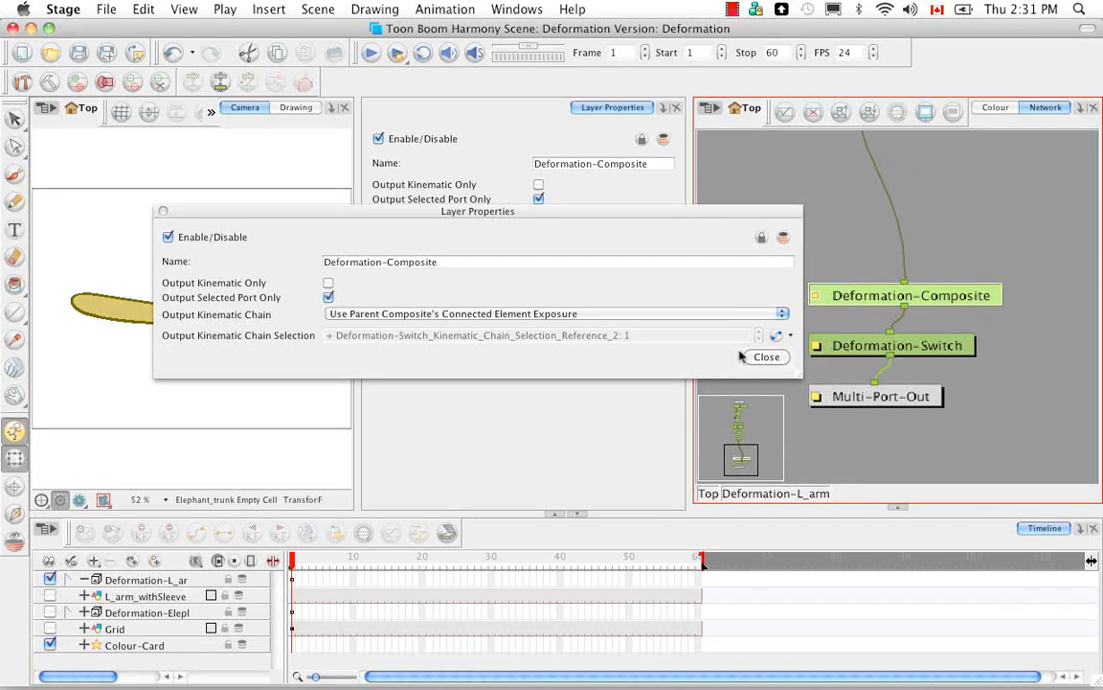
Step: Turn off Output Selected Port Only and Output Kinematic Only, return the Output Kinematic Chain to Rightmost and close the properties dialog
{"action": "left_click", "coordinate": [328, 297]}
{"action": "left_click", "coordinate": [328, 282]}
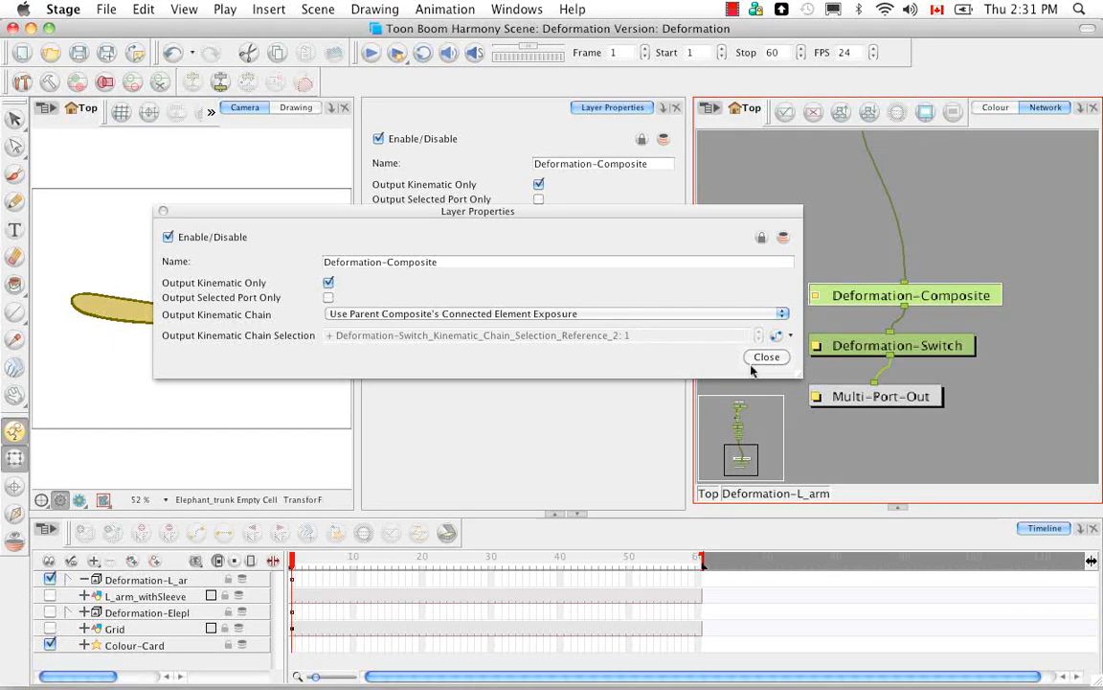
{"action": "left_click", "coordinate": [783, 314]}
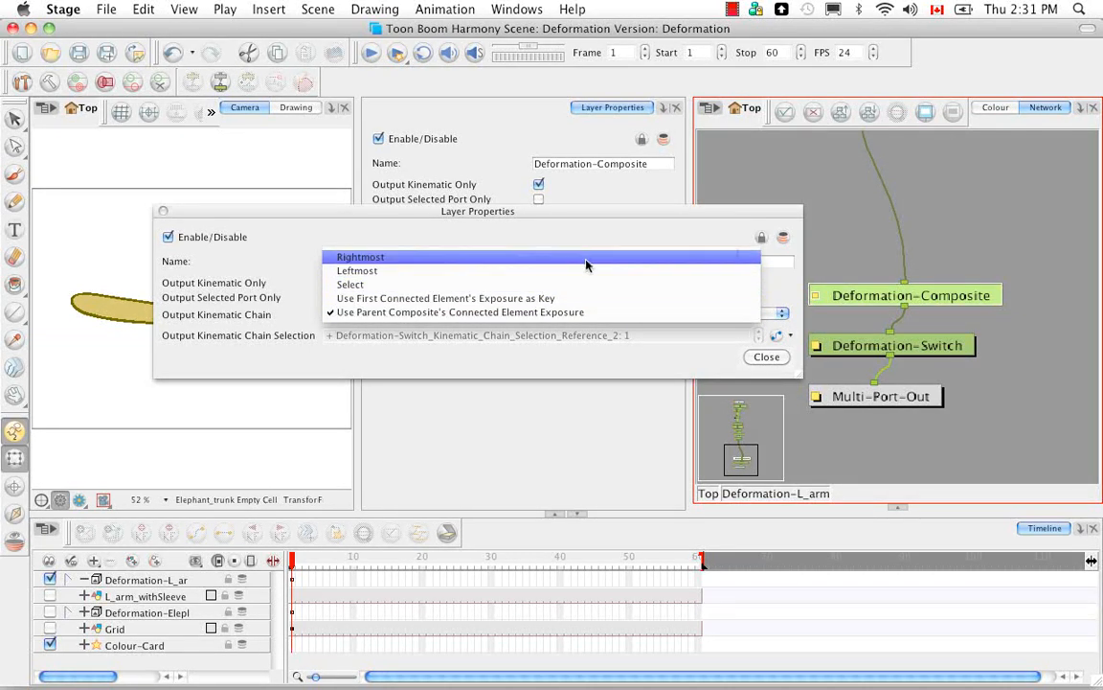
{"action": "left_click", "coordinate": [518, 257]}
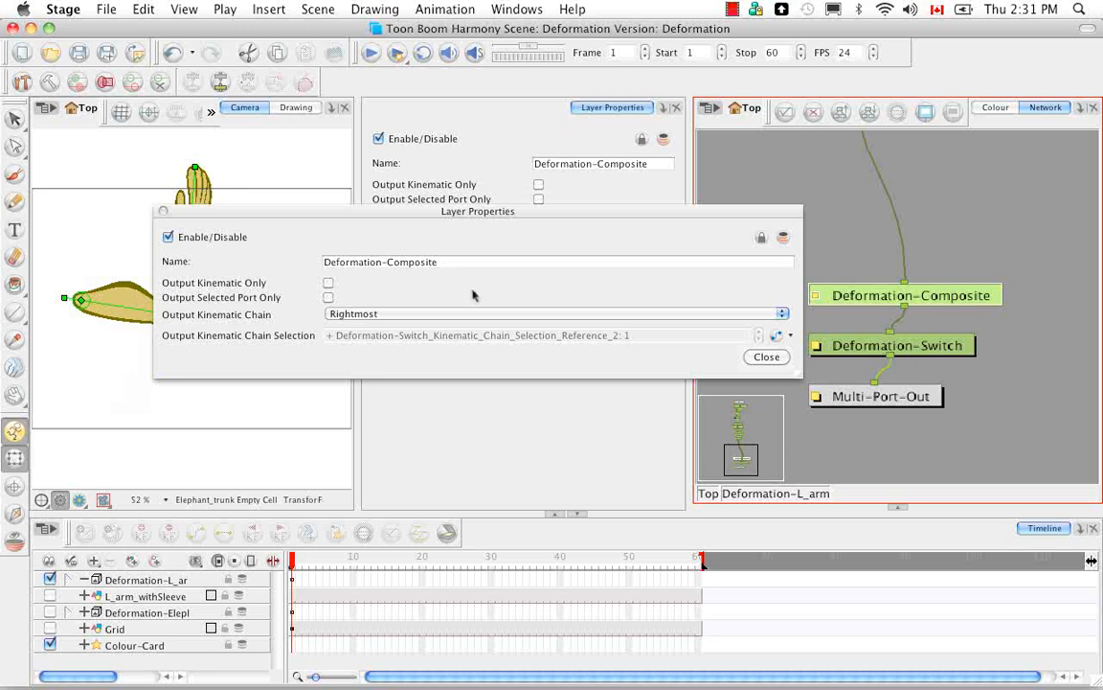
{"action": "left_click", "coordinate": [766, 357]}
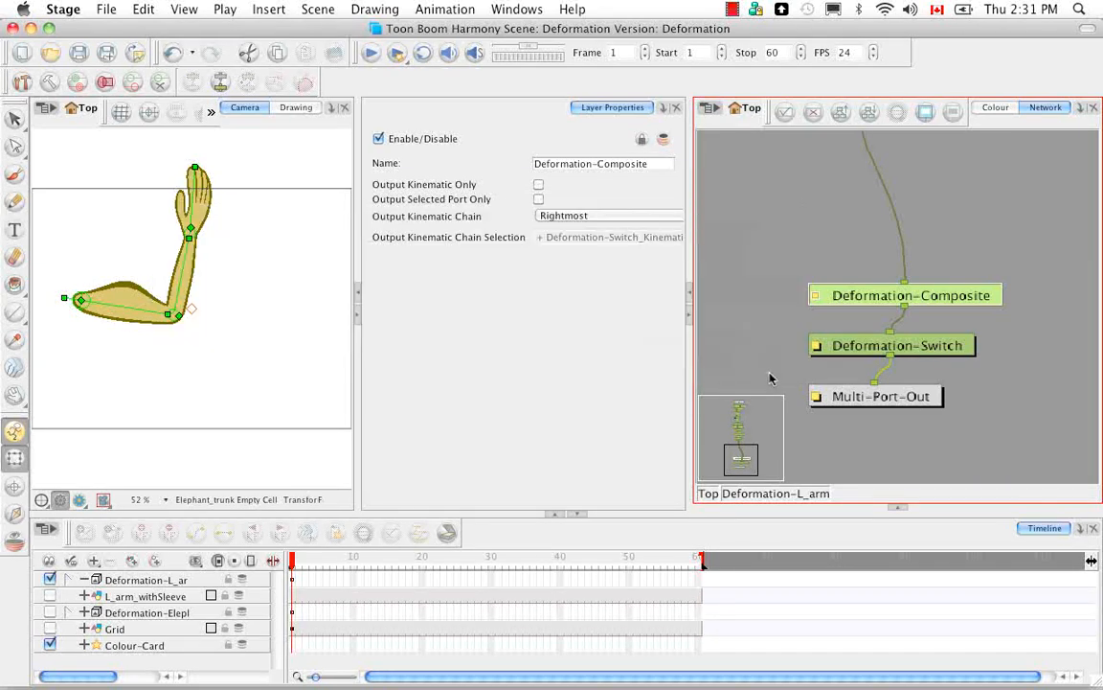
Step: Rotate the arm from its Offset handle to an orientation of about -6°
{"action": "left_click", "coordinate": [897, 507]}
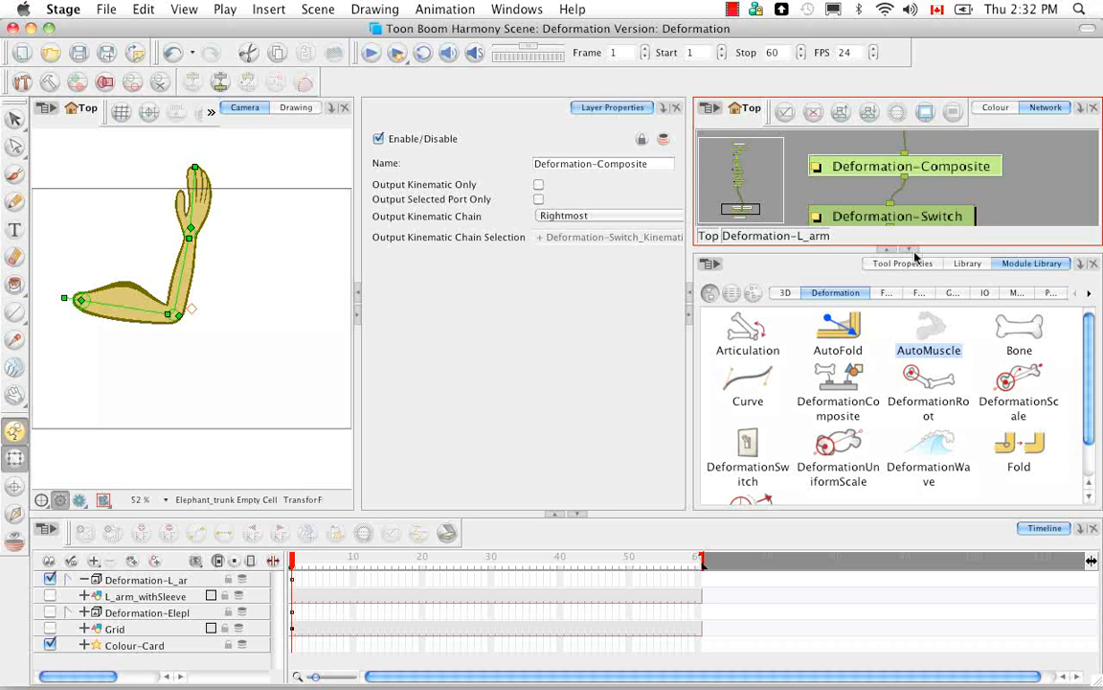
{"action": "left_click", "coordinate": [911, 250]}
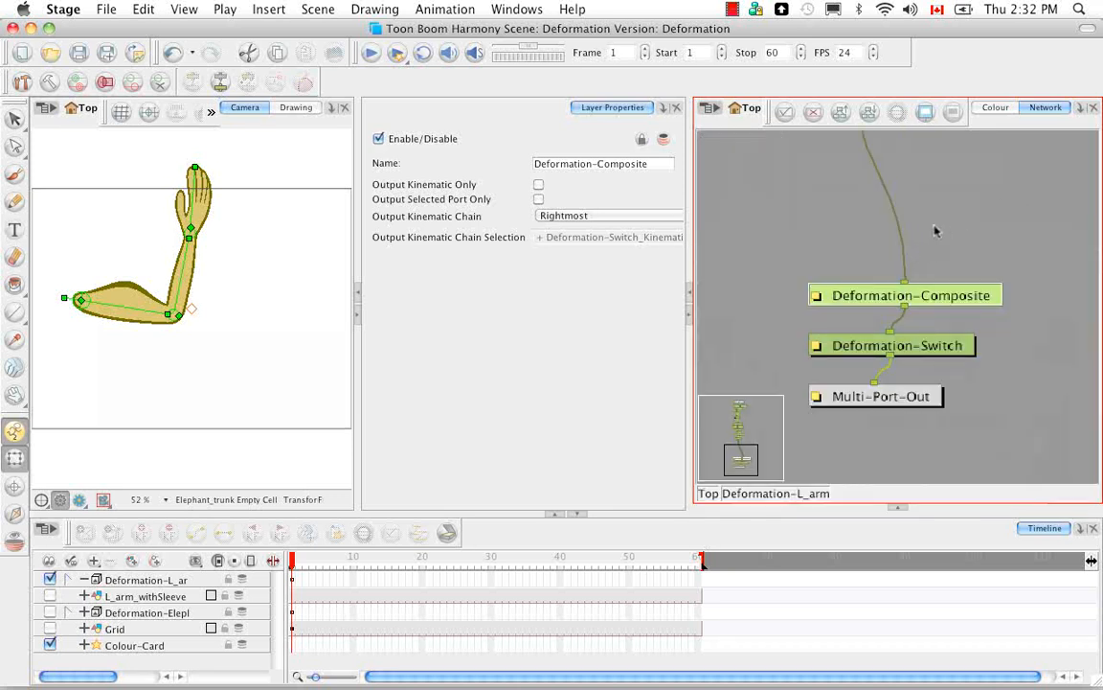
{"action": "scroll", "coordinate": [929, 214], "scroll_direction": "up", "scroll_amount": 10}
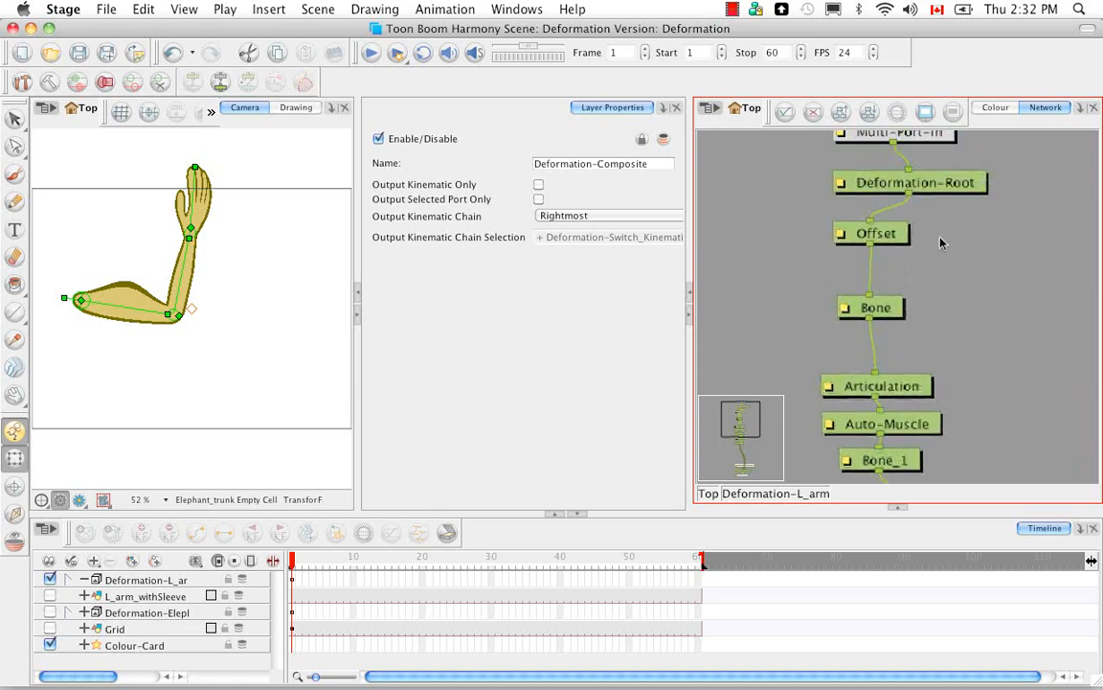
{"action": "scroll", "coordinate": [938, 299], "scroll_direction": "up", "scroll_amount": 1}
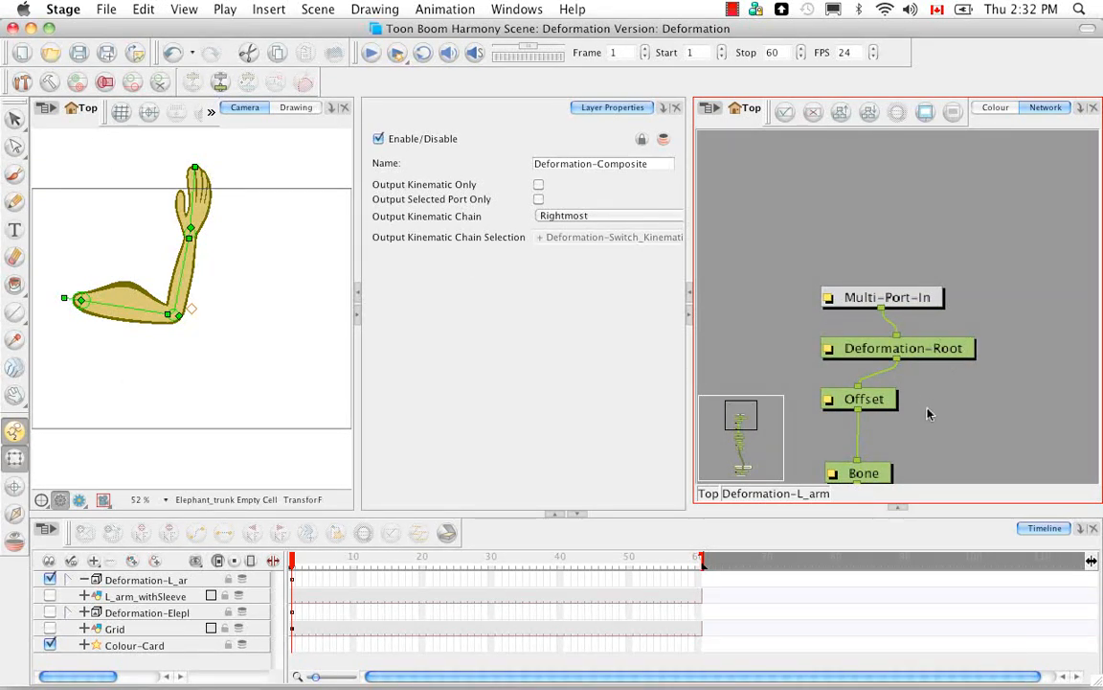
{"action": "left_click_drag", "start_coordinate": [927, 414], "coordinate": [927, 265]}
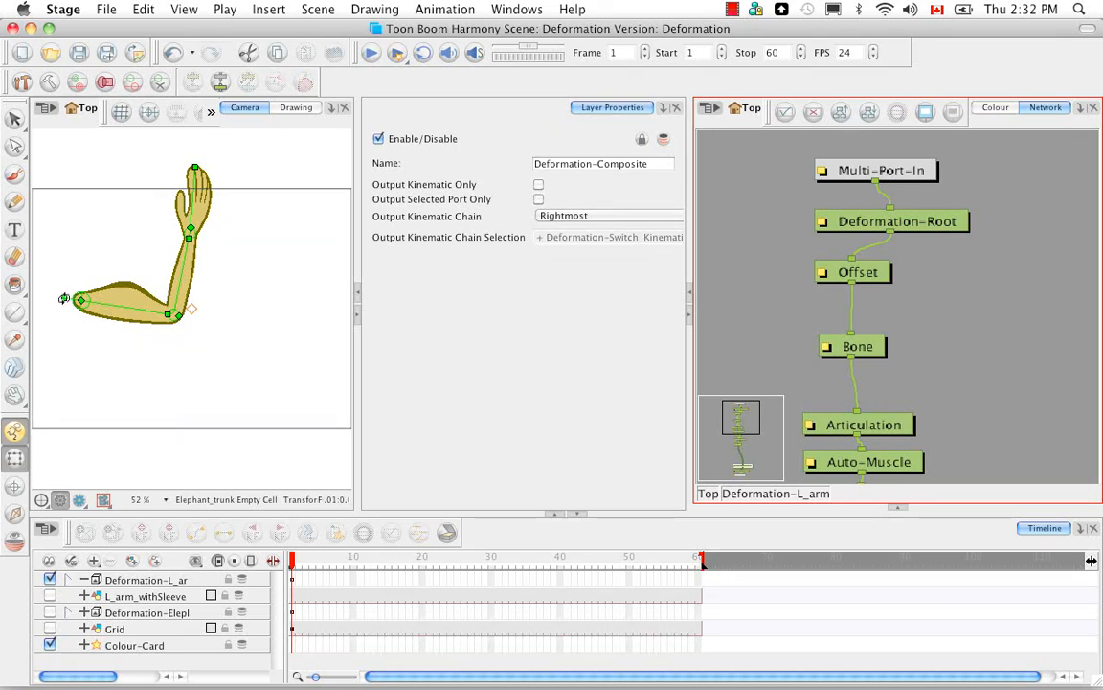
{"action": "mouse_move", "coordinate": [63, 298]}
{"action": "left_mouse_down"}
{"action": "mouse_move", "coordinate": [66, 308]}
{"action": "mouse_move", "coordinate": [55, 286]}
{"action": "mouse_move", "coordinate": [55, 296]}
{"action": "left_mouse_up"}
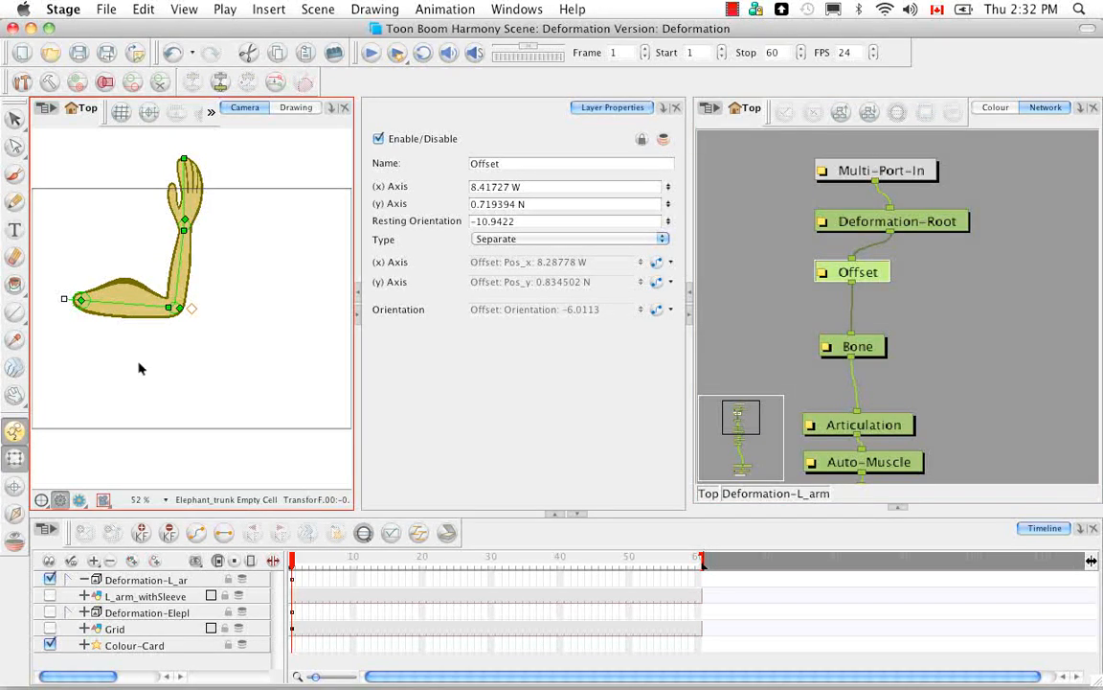
Step: Set the Deformation-Root module's Quality to Low with the arm's elbow in close-up
{"action": "left_click", "coordinate": [936, 223]}
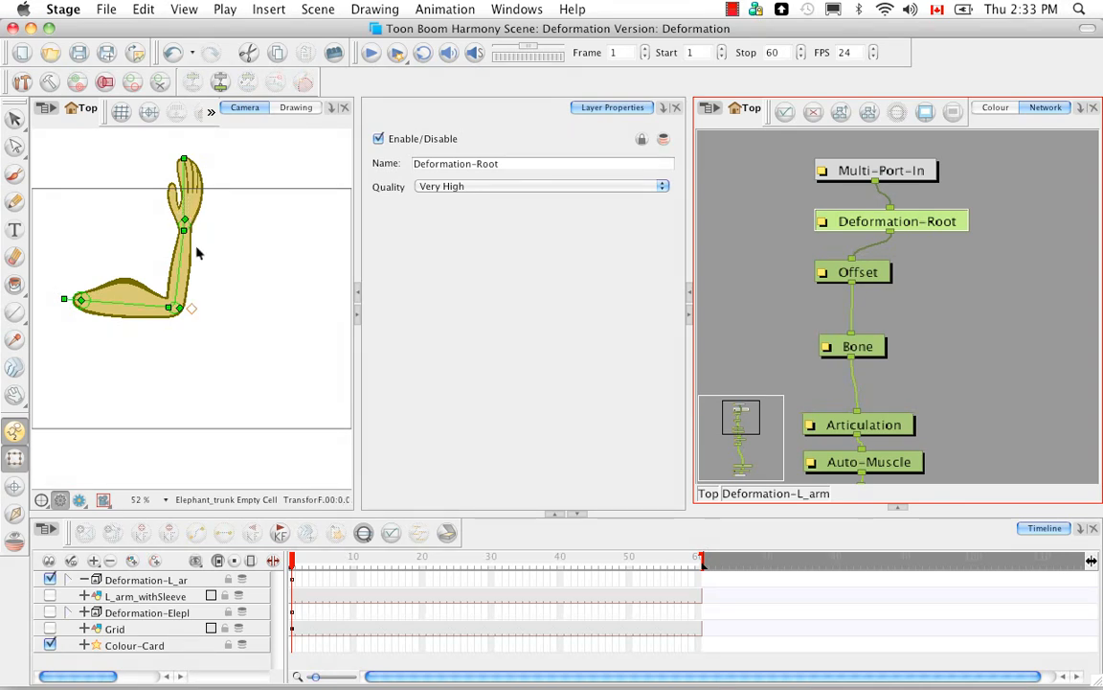
{"action": "left_click", "coordinate": [189, 367]}
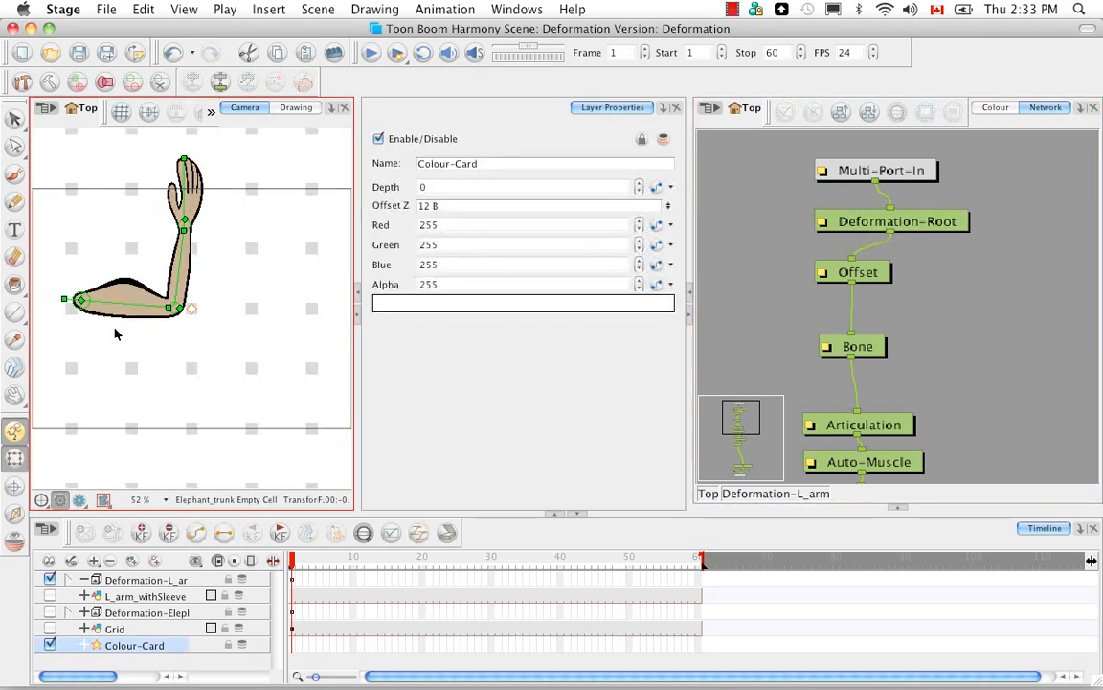
{"action": "key", "text": "2"}
{"action": "key", "text": "2"}
{"action": "key", "text": "2"}
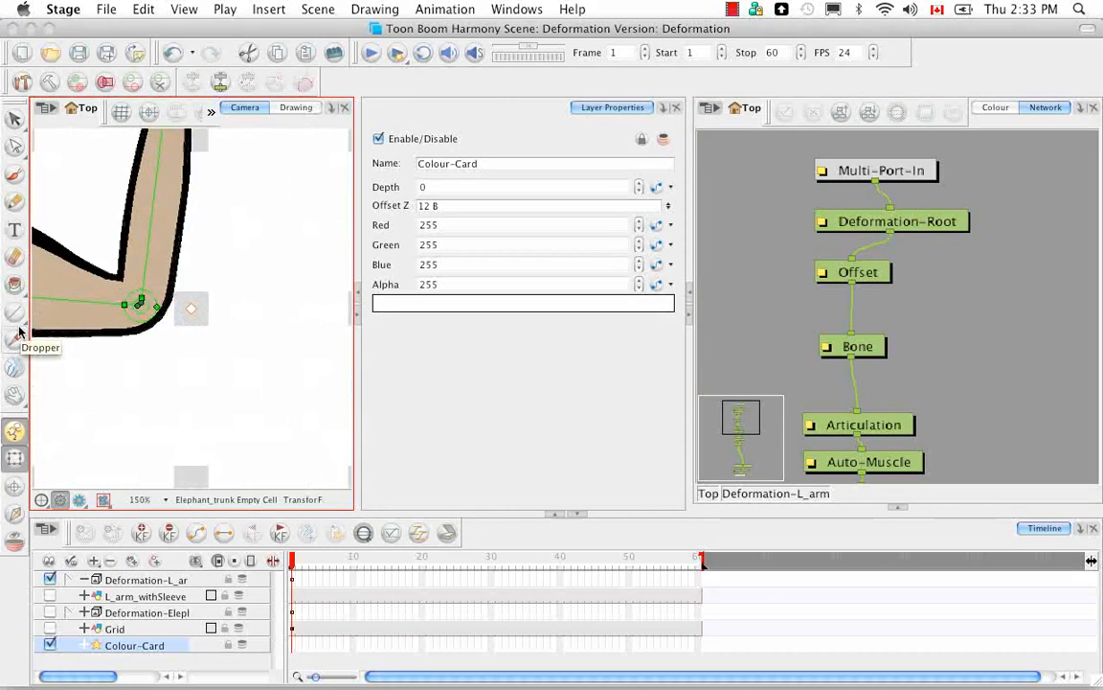
{"action": "key", "text": "2"}
{"action": "key", "text": "2"}
{"action": "key", "text": "2"}
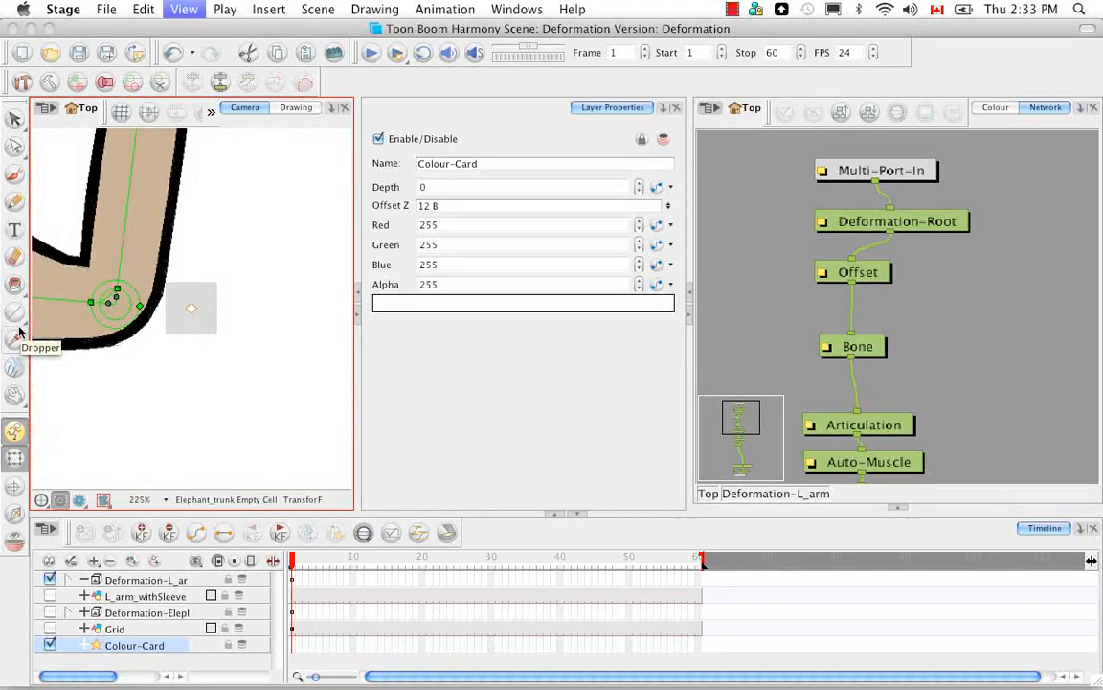
{"action": "key", "text": "space"}
{"action": "left_click_drag", "start_coordinate": [296, 393], "coordinate": [297, 399]}
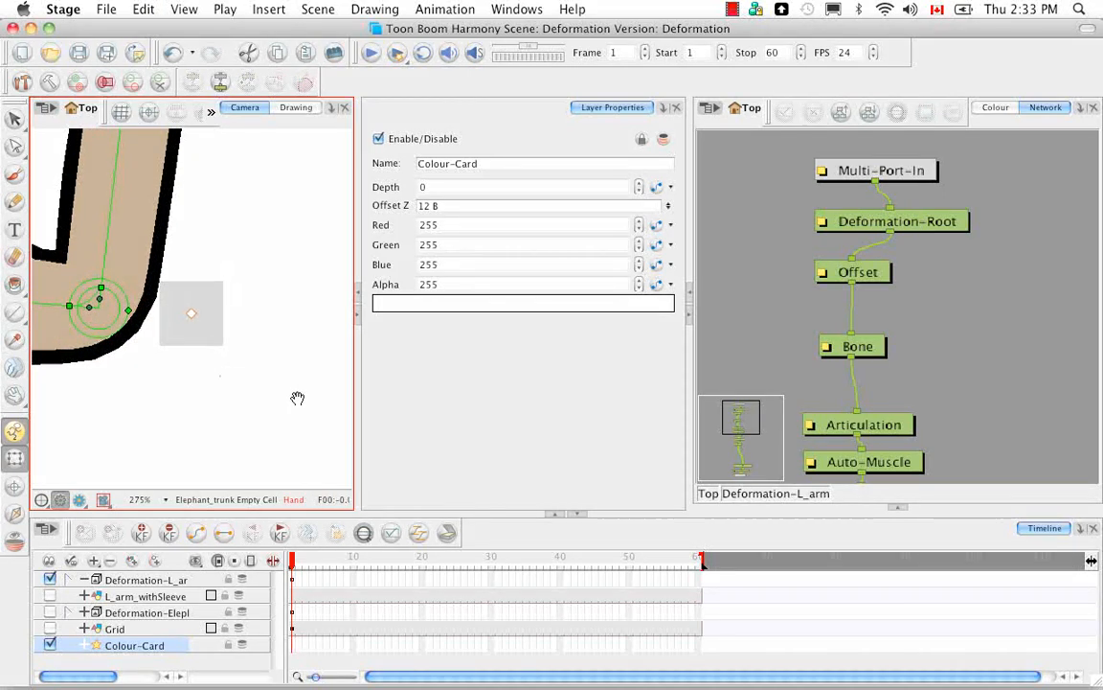
{"action": "left_click_drag", "start_coordinate": [85, 336], "coordinate": [269, 396]}
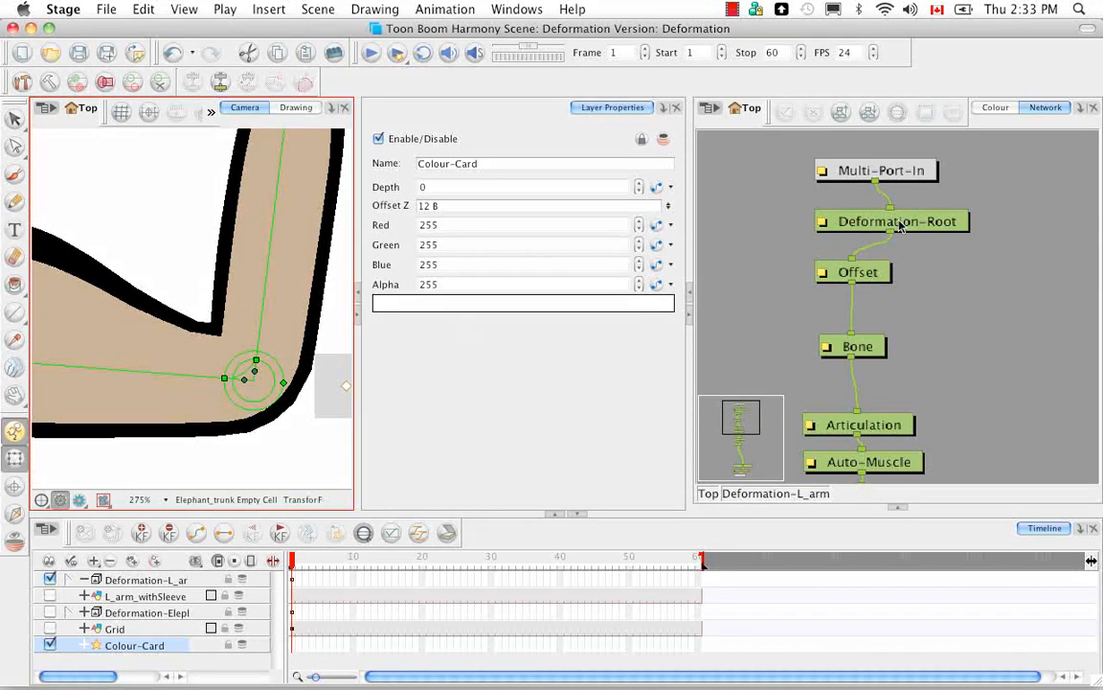
{"action": "left_click", "coordinate": [901, 226]}
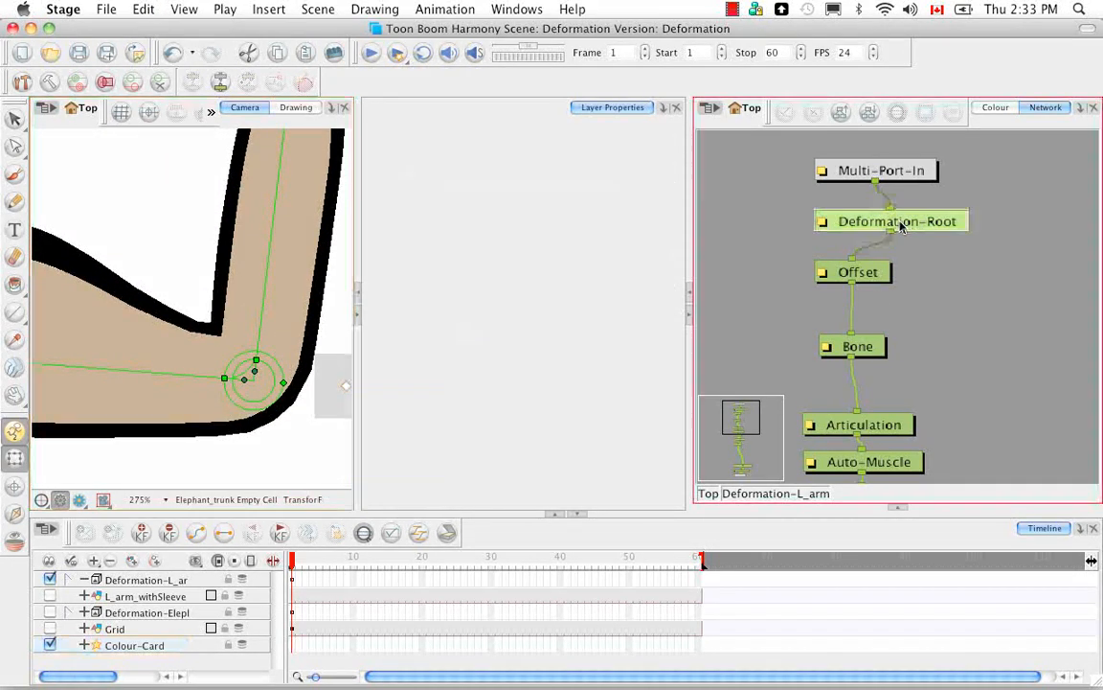
{"action": "left_click", "coordinate": [578, 185]}
{"action": "left_click", "coordinate": [575, 142]}
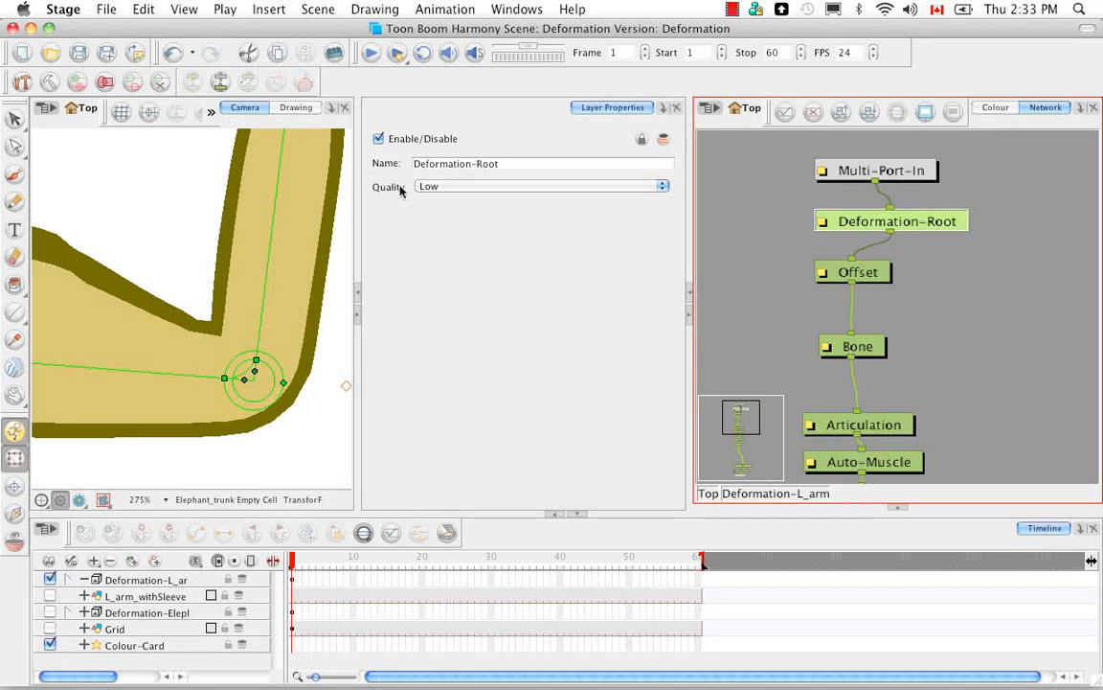
Step: Set the Deformation-Root module's Quality to Very High, deselect it and restore the full camera view
{"action": "left_click", "coordinate": [659, 187]}
{"action": "left_click", "coordinate": [623, 227]}
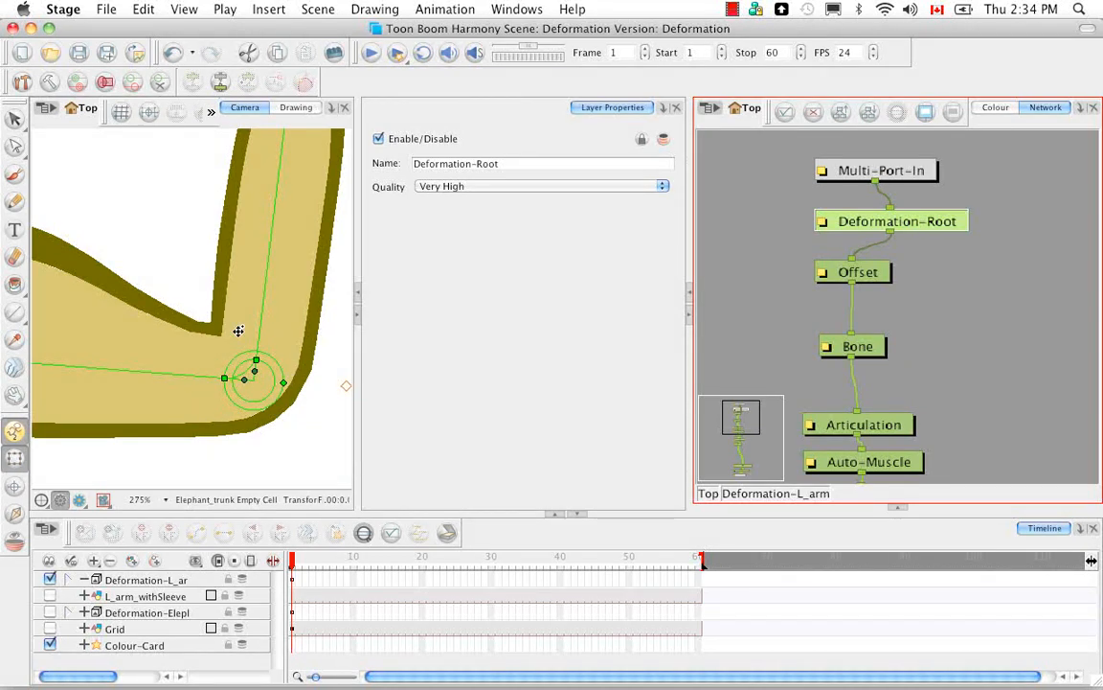
{"action": "left_click", "coordinate": [330, 438]}
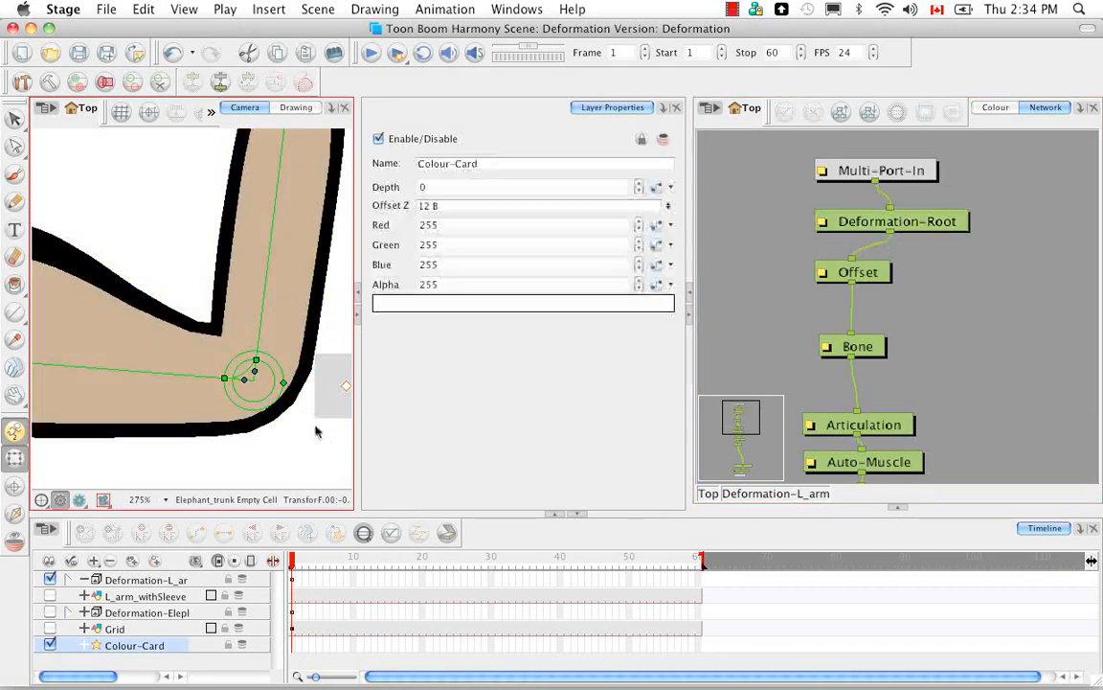
{"action": "key", "text": "shift+m"}
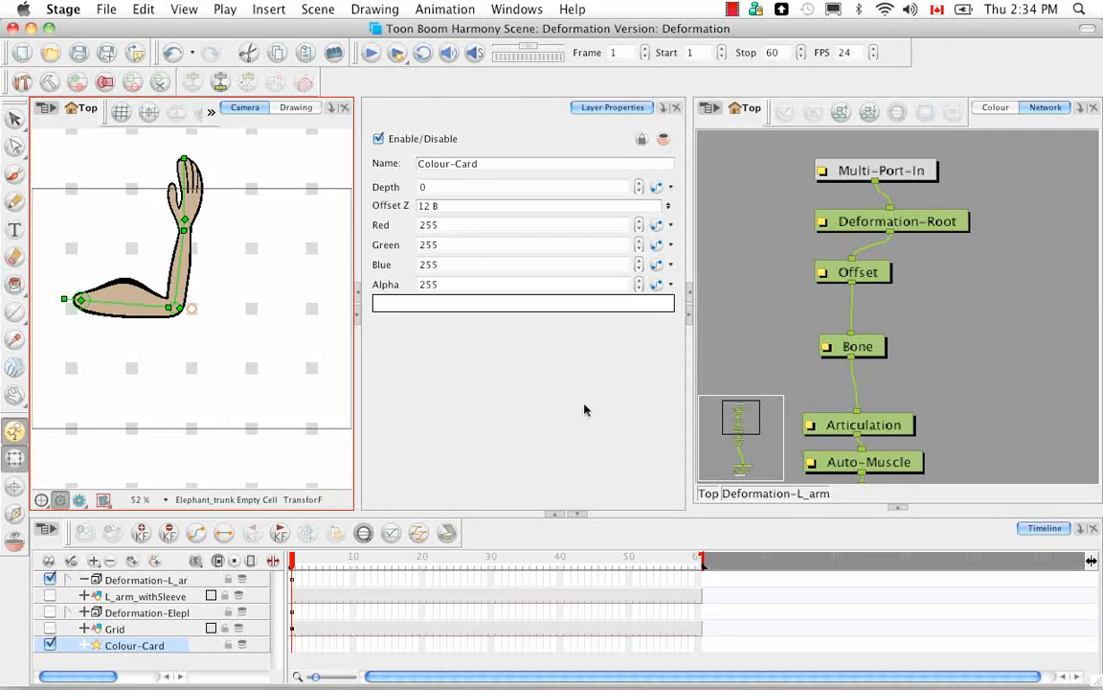
Step: Add a DeformationScale module to the arm's network and delete the Auto-Muscle module
{"action": "left_click", "coordinate": [901, 510]}
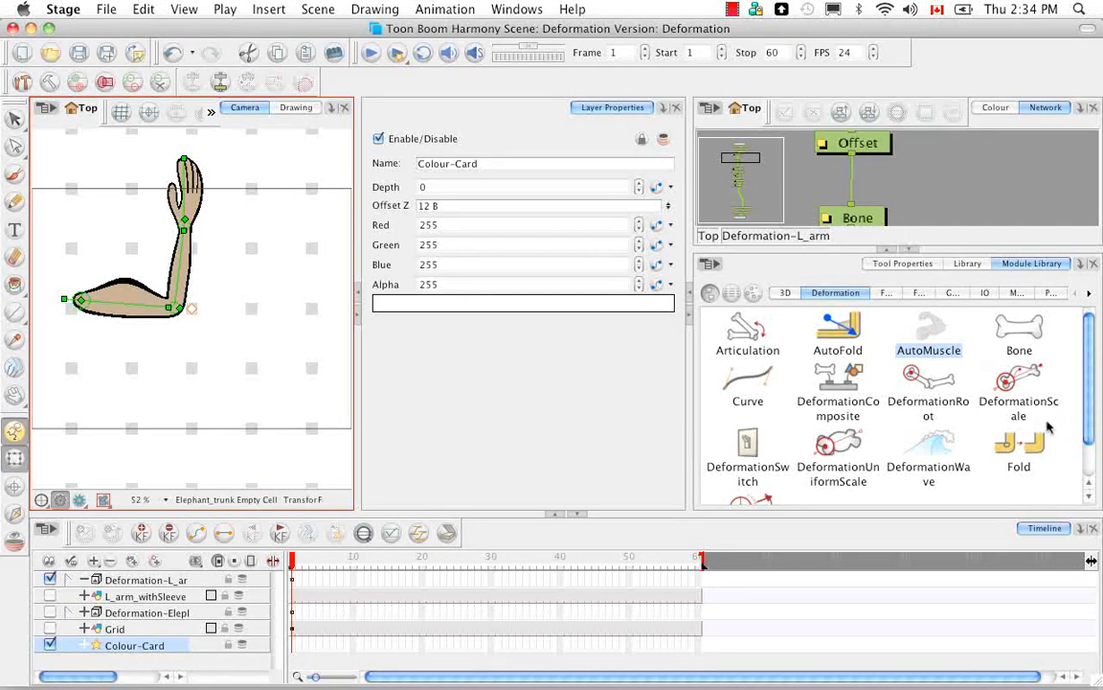
{"action": "left_click", "coordinate": [1019, 388]}
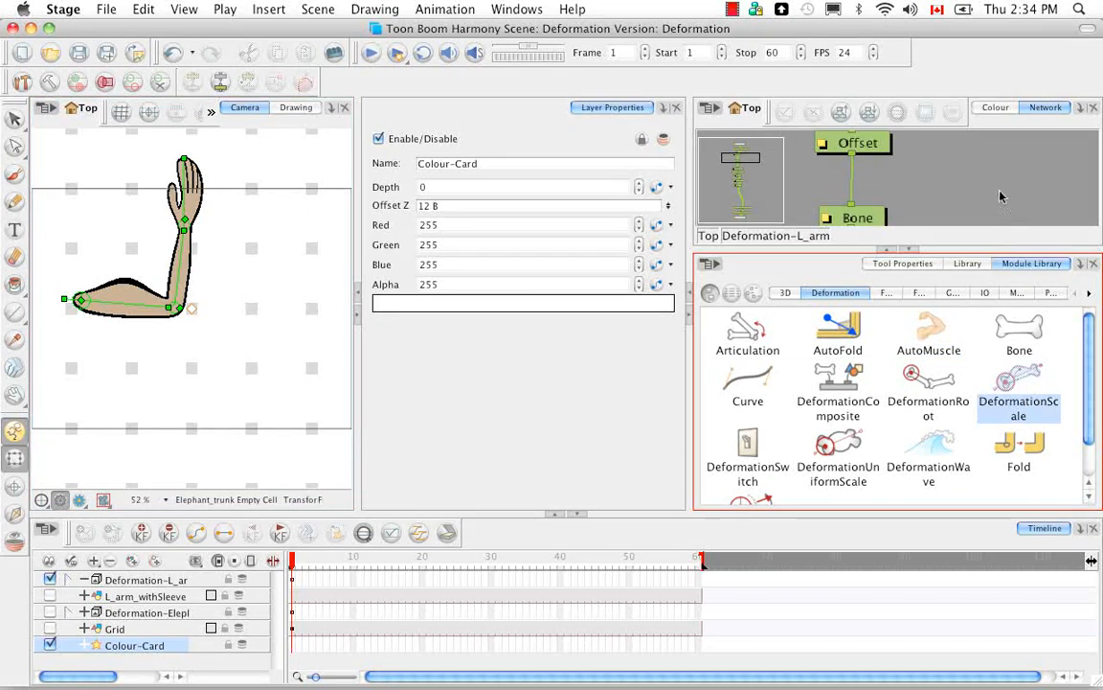
{"action": "left_click_drag", "start_coordinate": [1002, 196], "coordinate": [1002, 182]}
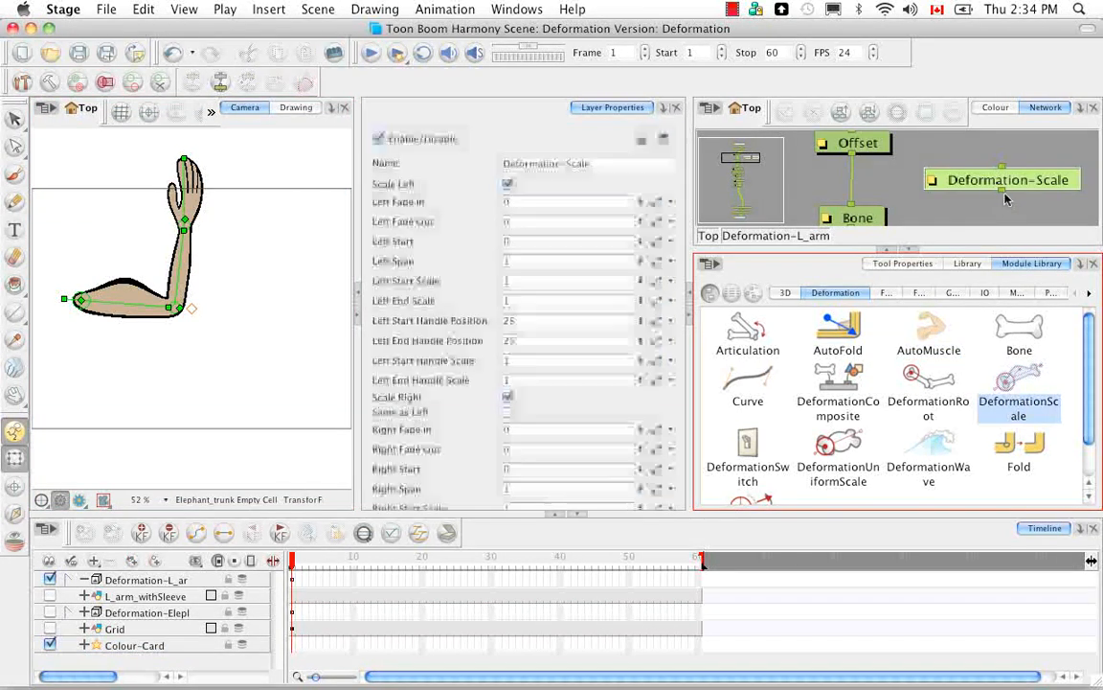
{"action": "left_click", "coordinate": [910, 249]}
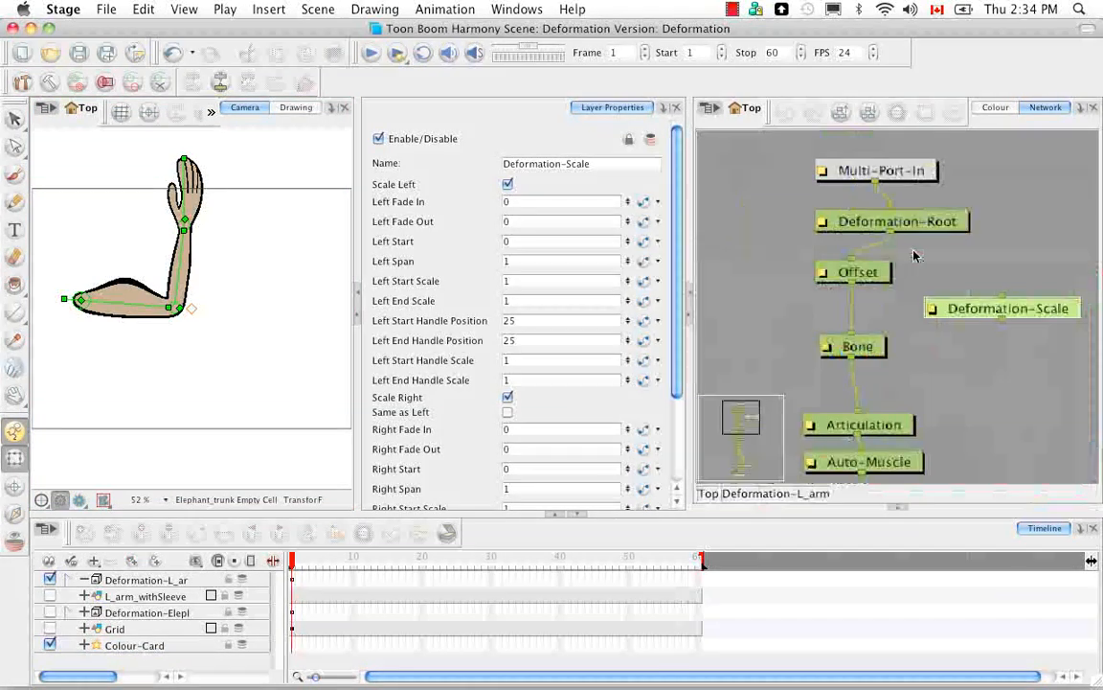
{"action": "left_click", "coordinate": [900, 461]}
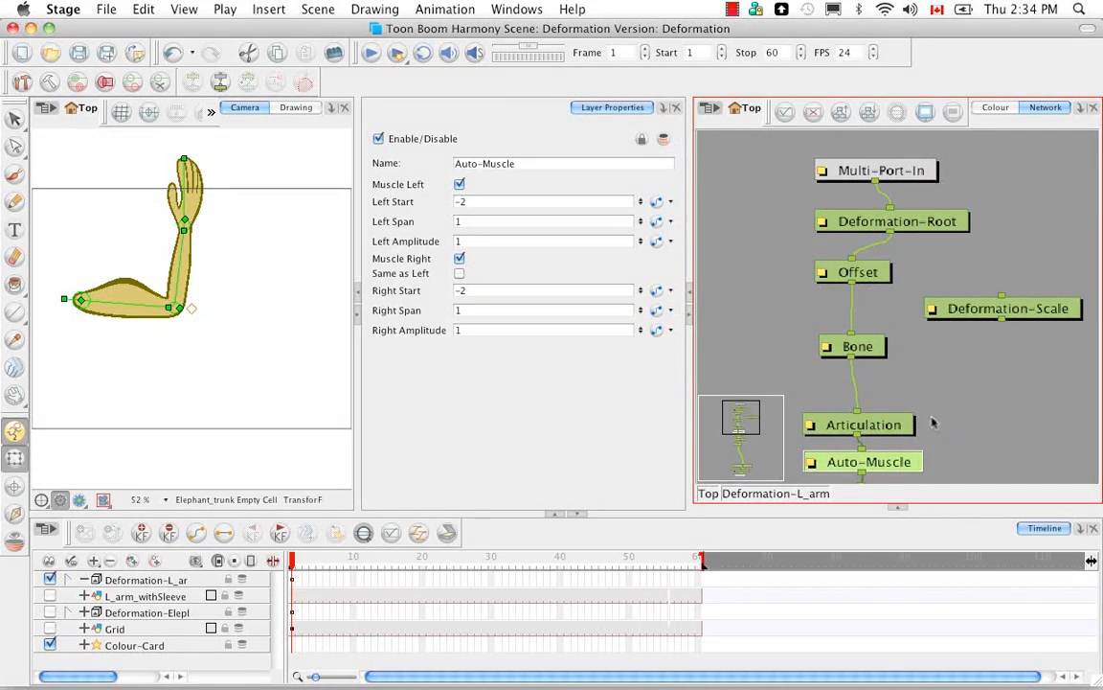
{"action": "key", "text": "Delete"}
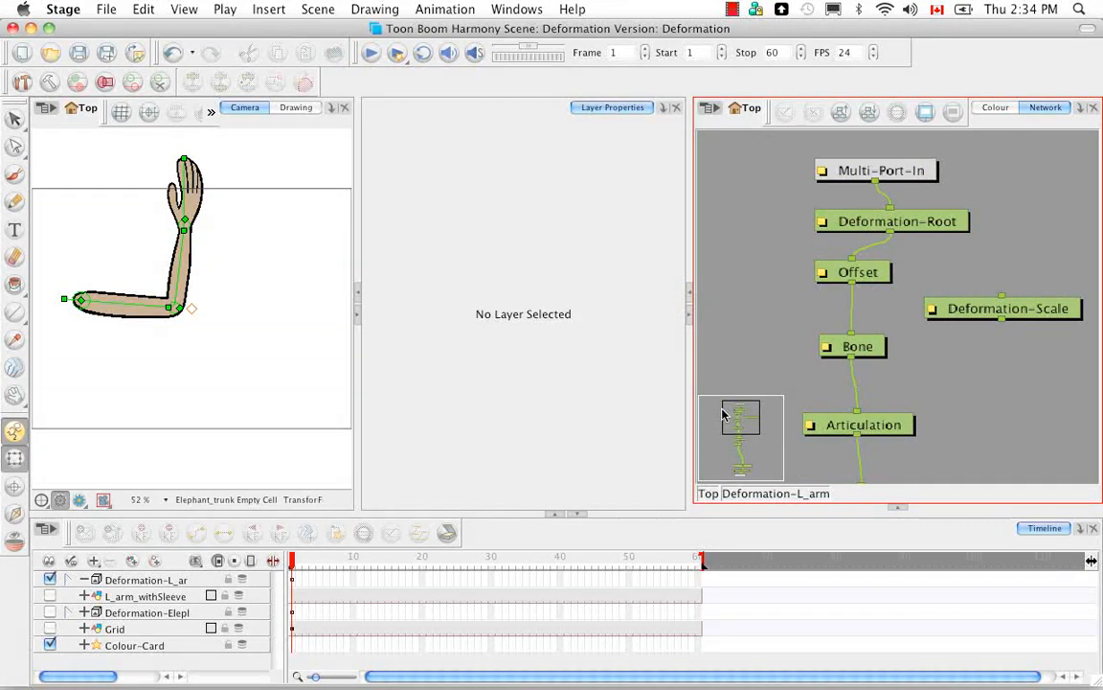
Step: Move the Deformation-Scale module down the network so it sits beside the chain between Articulation and Bone_1
{"action": "left_click_drag", "start_coordinate": [966, 386], "coordinate": [960, 272]}
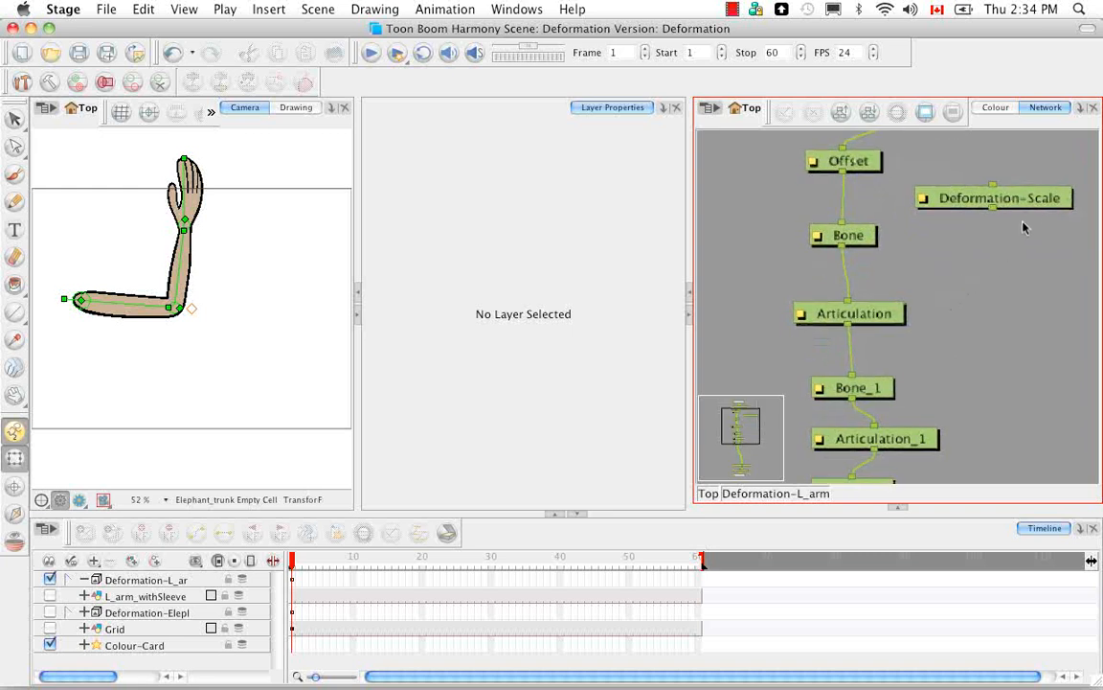
{"action": "left_click_drag", "start_coordinate": [1029, 200], "coordinate": [1032, 288]}
{"action": "left_click_drag", "start_coordinate": [931, 288], "coordinate": [924, 360]}
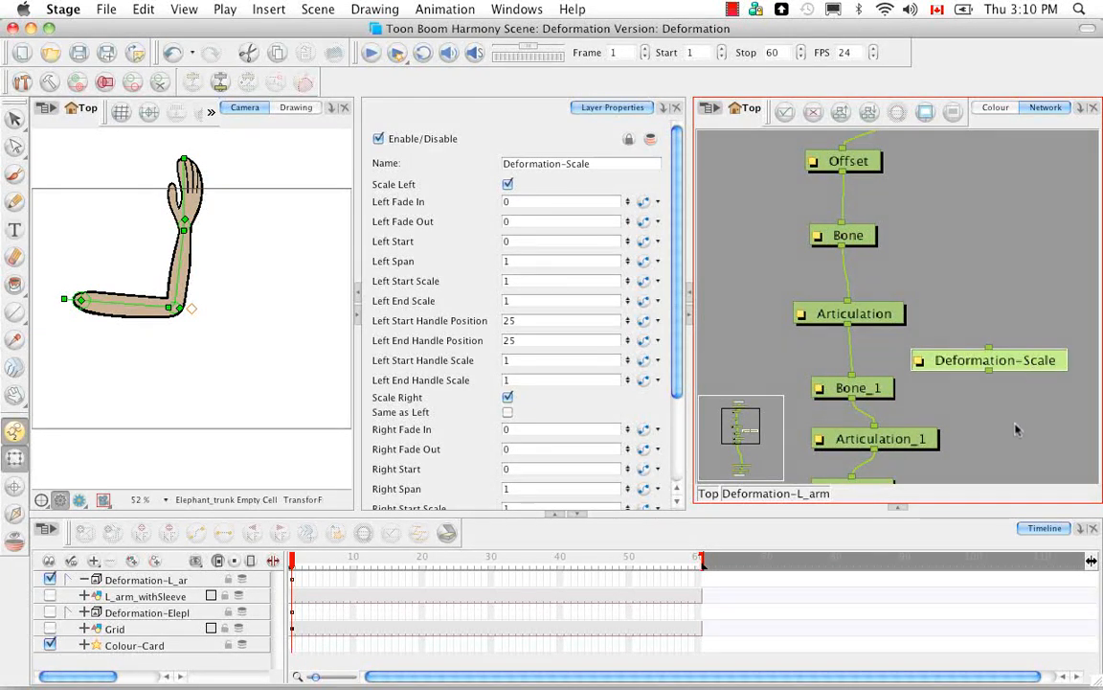
{"action": "left_click_drag", "start_coordinate": [1010, 436], "coordinate": [978, 306]}
{"action": "left_click_drag", "start_coordinate": [975, 375], "coordinate": [962, 404]}
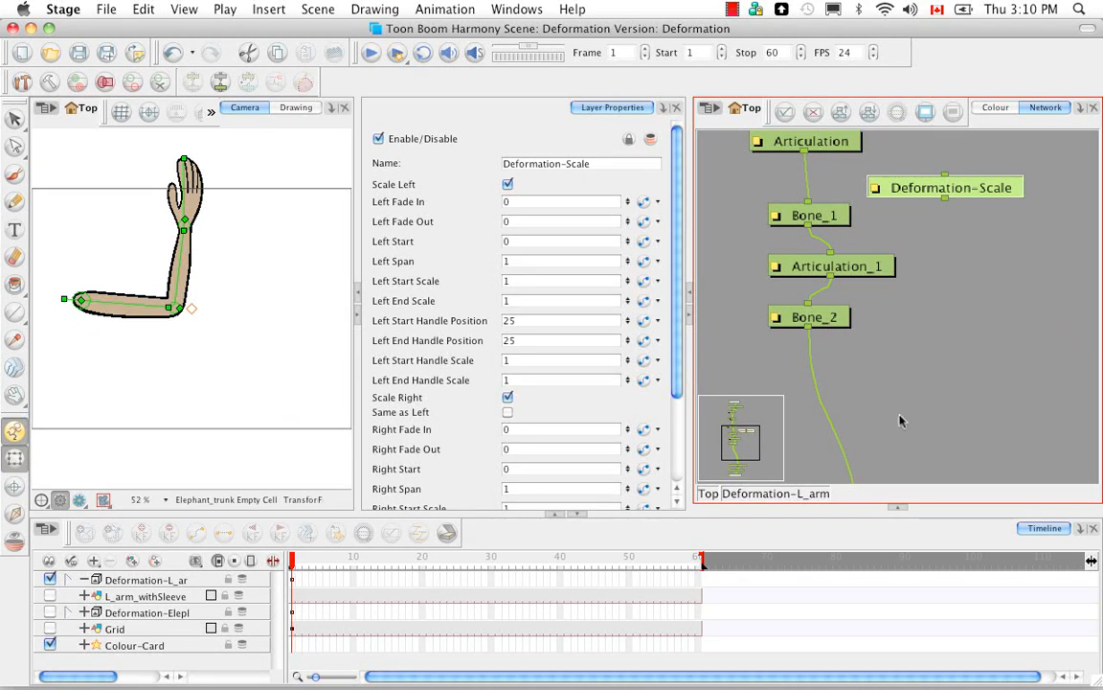
Step: Insert the Deformation-Scale module into the arm's chain between Bone_2 and Deformation-Composite
{"action": "left_click_drag", "start_coordinate": [911, 454], "coordinate": [897, 314]}
{"action": "left_click_drag", "start_coordinate": [909, 414], "coordinate": [929, 357]}
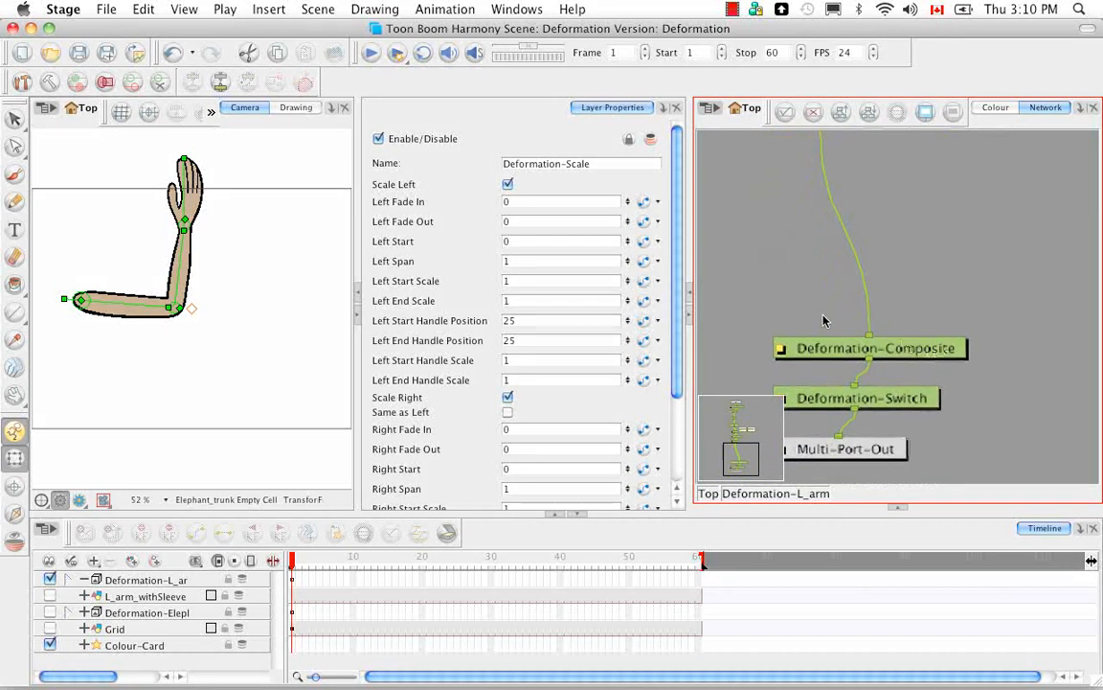
{"action": "left_click_drag", "start_coordinate": [909, 286], "coordinate": [914, 459]}
{"action": "left_click_drag", "start_coordinate": [940, 341], "coordinate": [936, 358]}
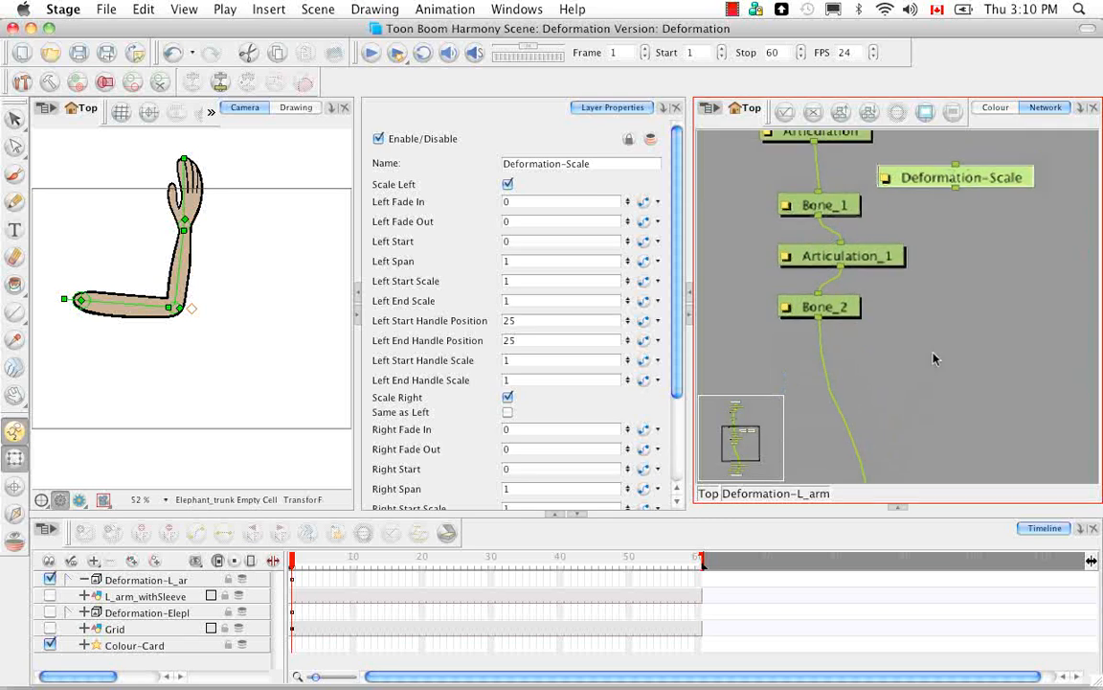
{"action": "left_click_drag", "start_coordinate": [913, 177], "coordinate": [917, 393]}
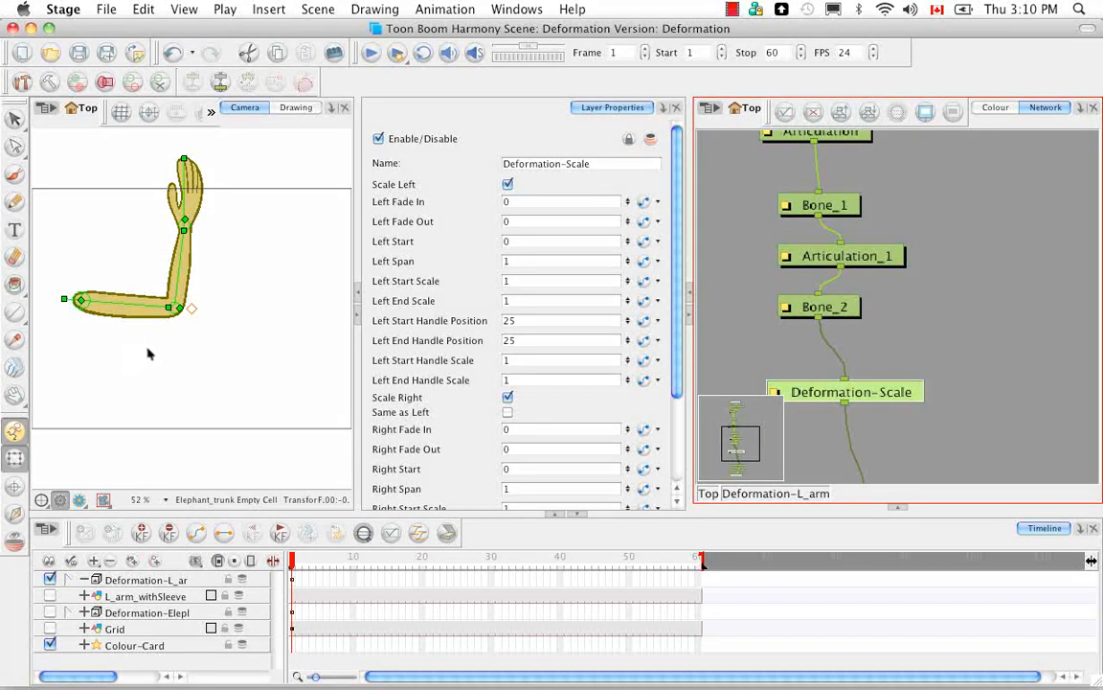
Step: Try stretching the upper-arm bone at the elbow to a length of about 8.65, and undo it
{"action": "left_click_drag", "start_coordinate": [168, 308], "coordinate": [192, 306]}
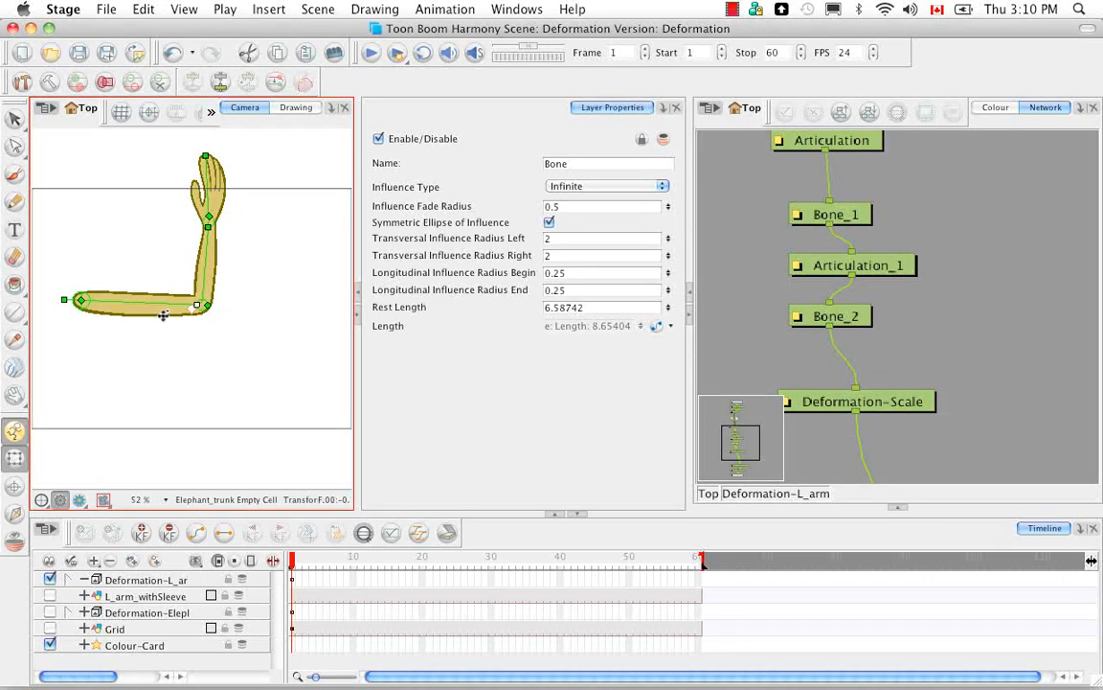
{"action": "key", "text": "super+z"}
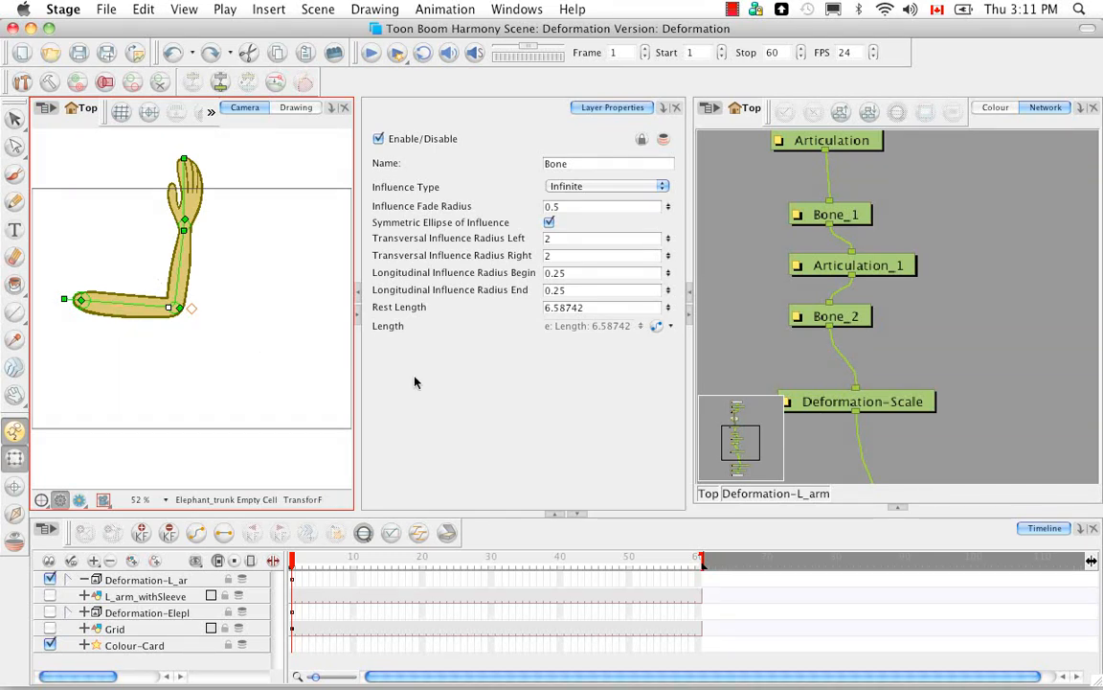
Step: Select the Deformation-Scale module and review its left and right scaling parameters
{"action": "left_click", "coordinate": [835, 403]}
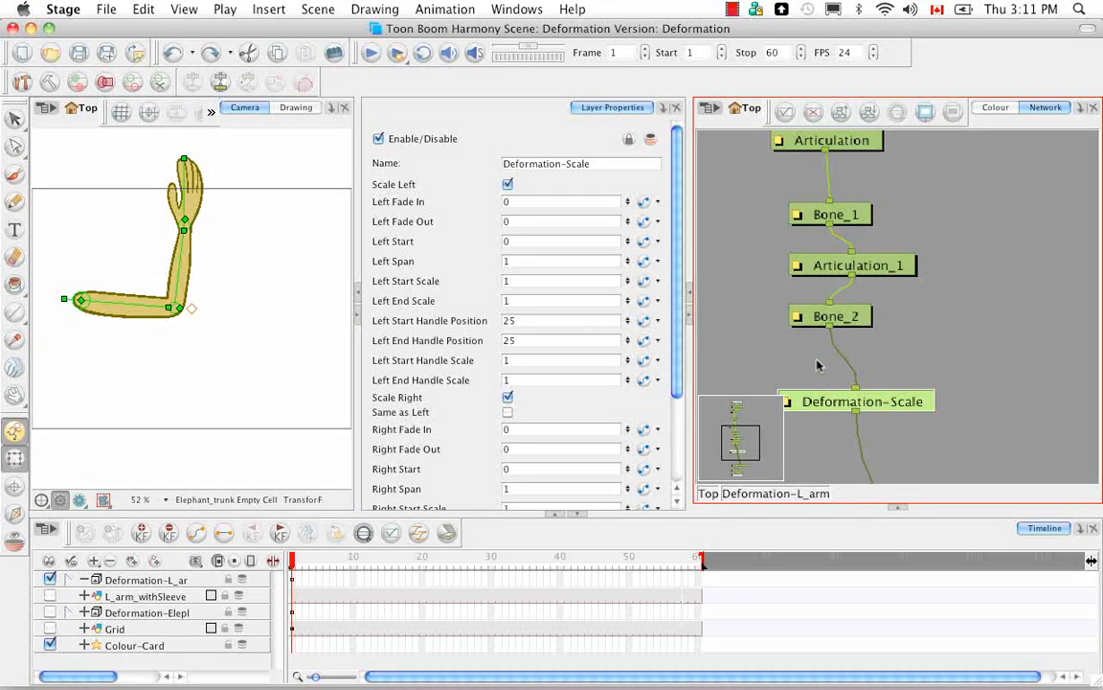
{"action": "left_click_drag", "start_coordinate": [679, 299], "coordinate": [672, 393]}
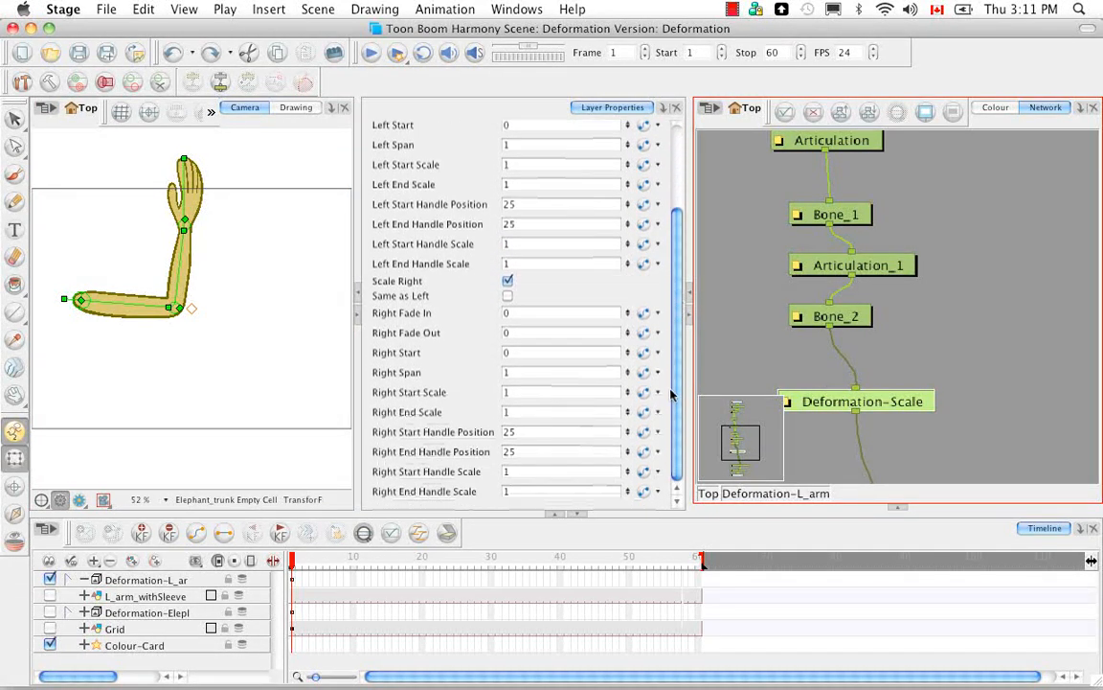
{"action": "scroll", "coordinate": [673, 421], "scroll_direction": "up", "scroll_amount": 5}
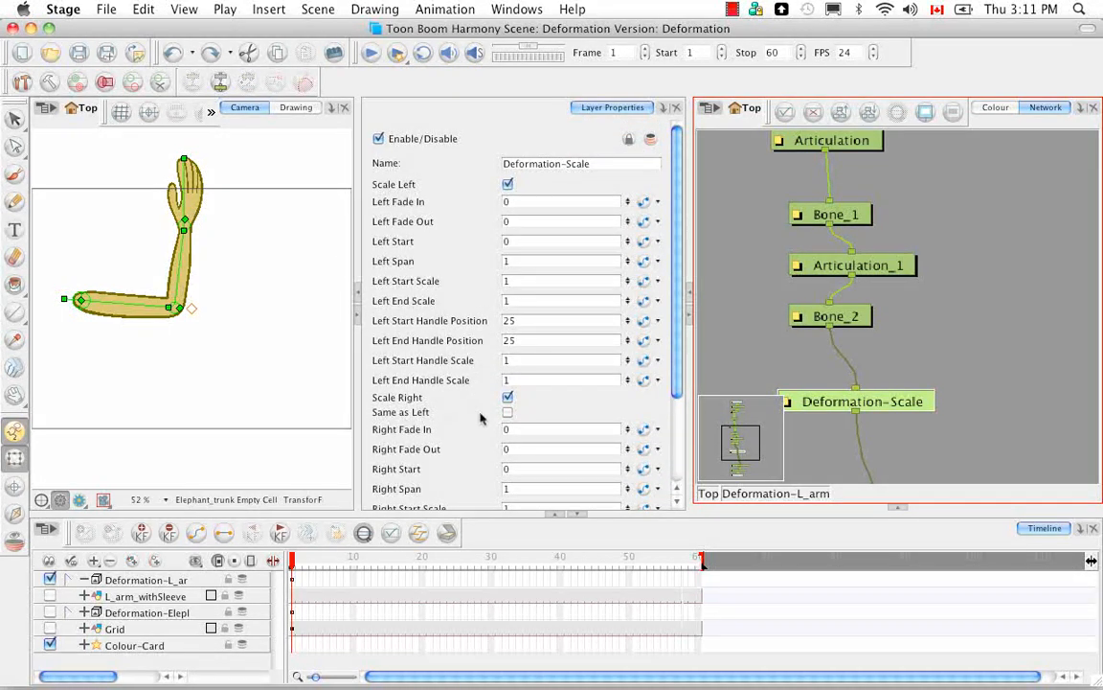
{"action": "left_click_drag", "start_coordinate": [679, 327], "coordinate": [609, 406]}
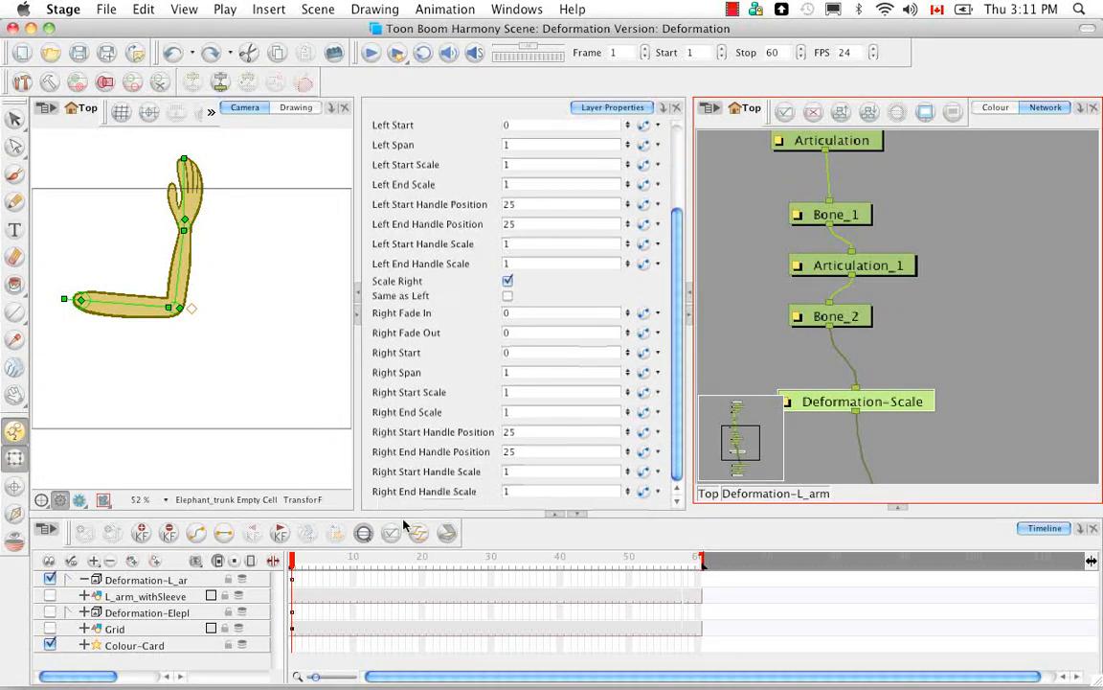
{"action": "left_click_drag", "start_coordinate": [675, 362], "coordinate": [682, 266]}
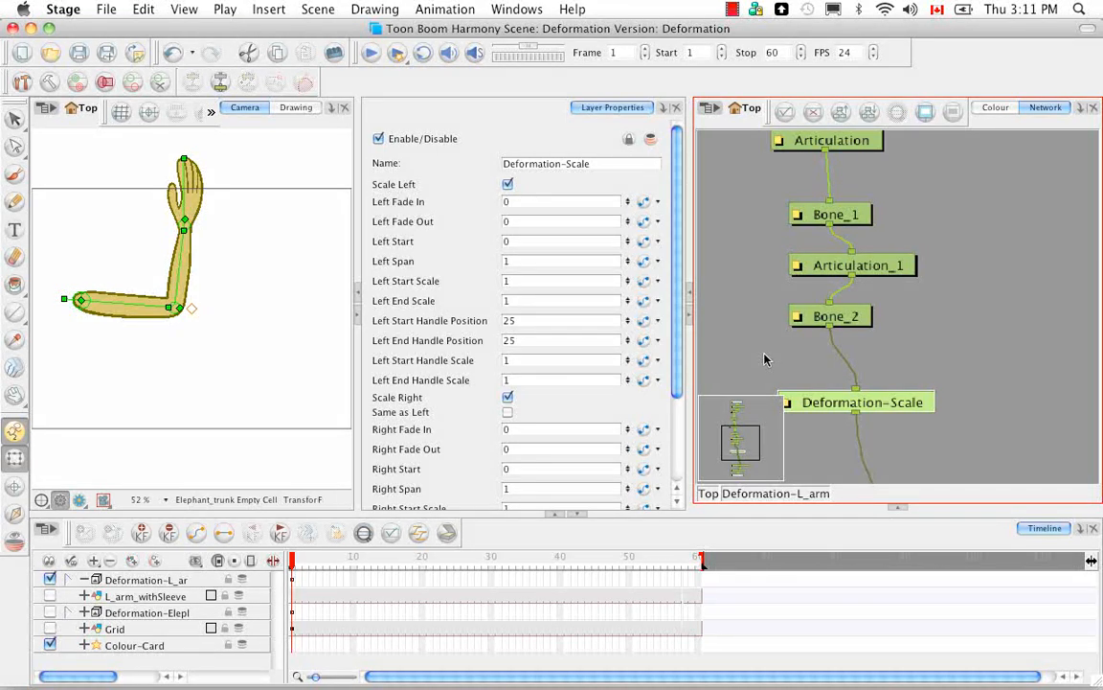
Step: Show the Deformation-Scale module's controls in the camera view with the upper arm in close-up
{"action": "key", "text": "shift+F11"}
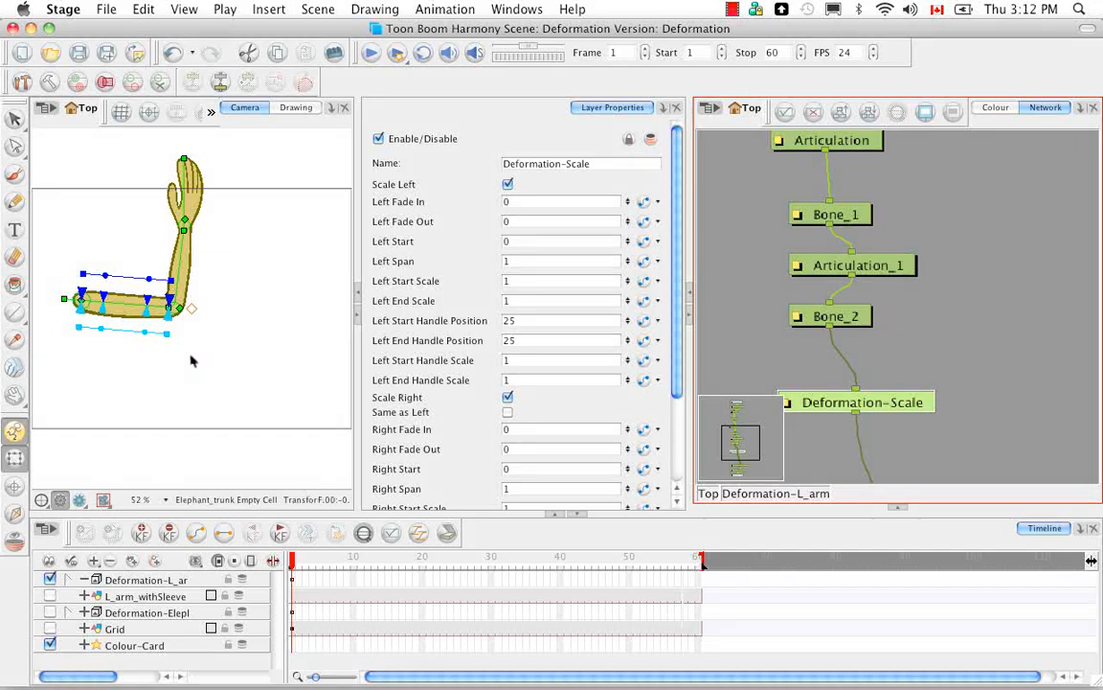
{"action": "left_click_drag", "start_coordinate": [174, 357], "coordinate": [203, 381]}
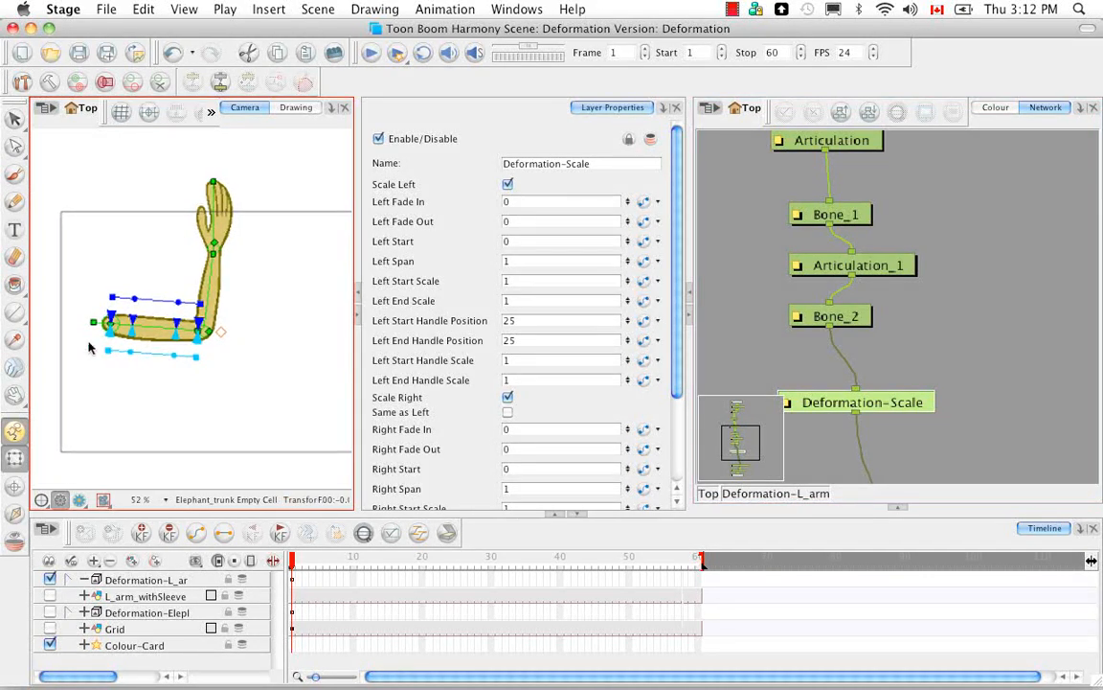
{"action": "scroll", "coordinate": [88, 345], "scroll_direction": "up", "scroll_amount": 3}
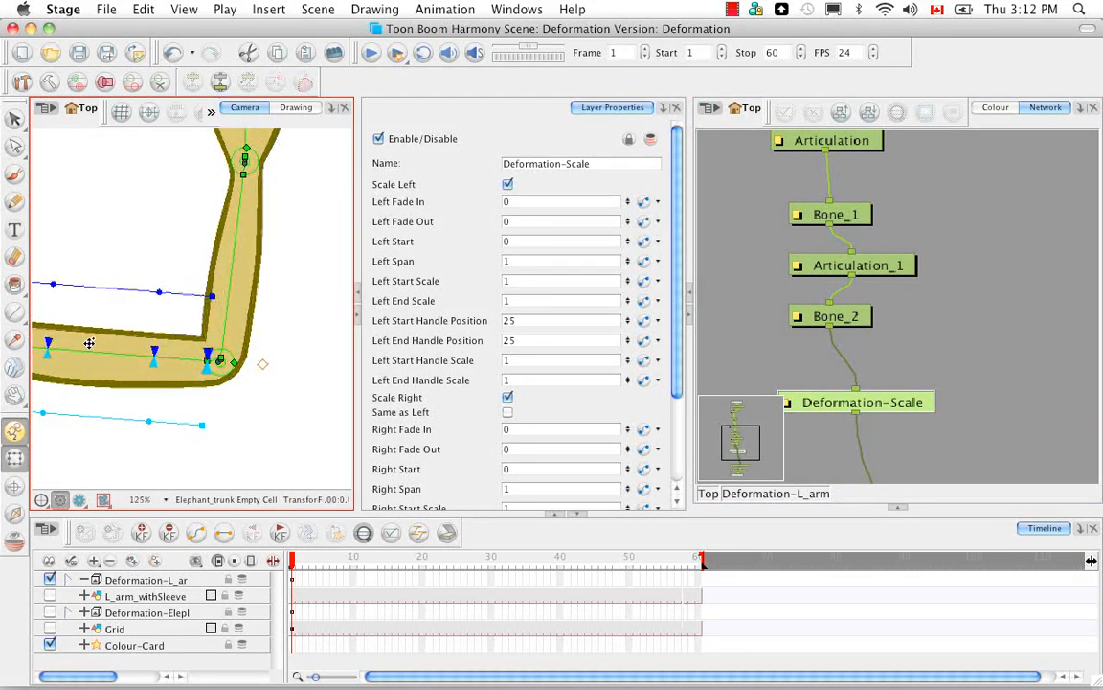
{"action": "left_click_drag", "start_coordinate": [136, 332], "coordinate": [204, 290]}
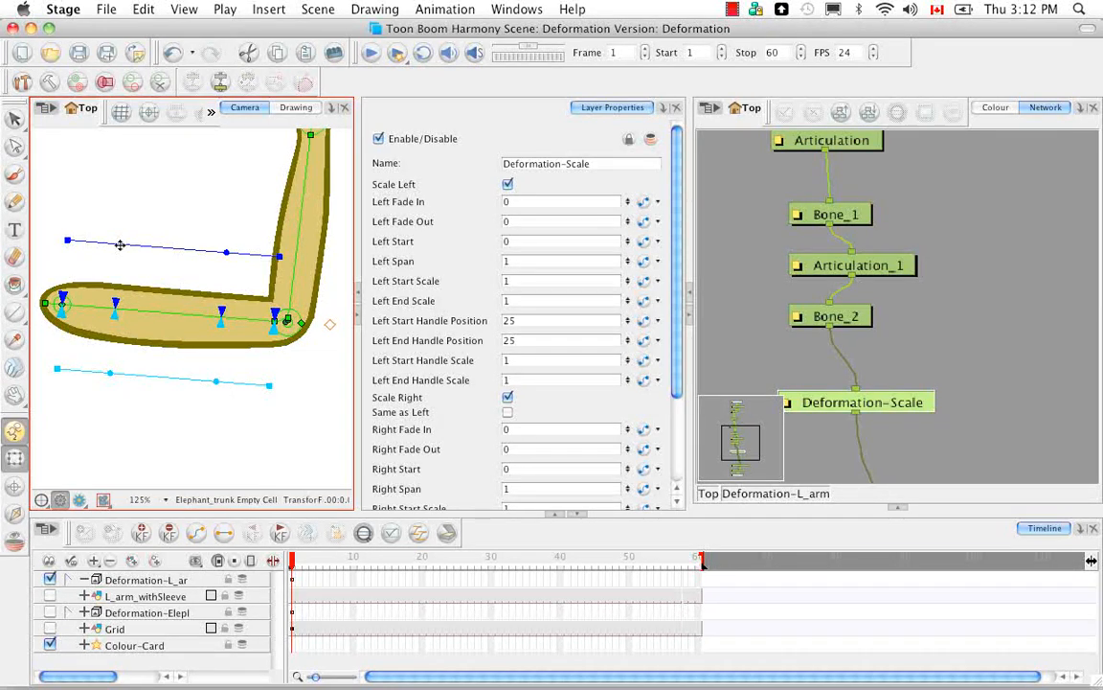
Step: Shape the left scale curve with start and end handle scales of about 1.80 and 1.69, and start and end scales of about 0.62 and 0.65
{"action": "left_click_drag", "start_coordinate": [120, 245], "coordinate": [124, 193]}
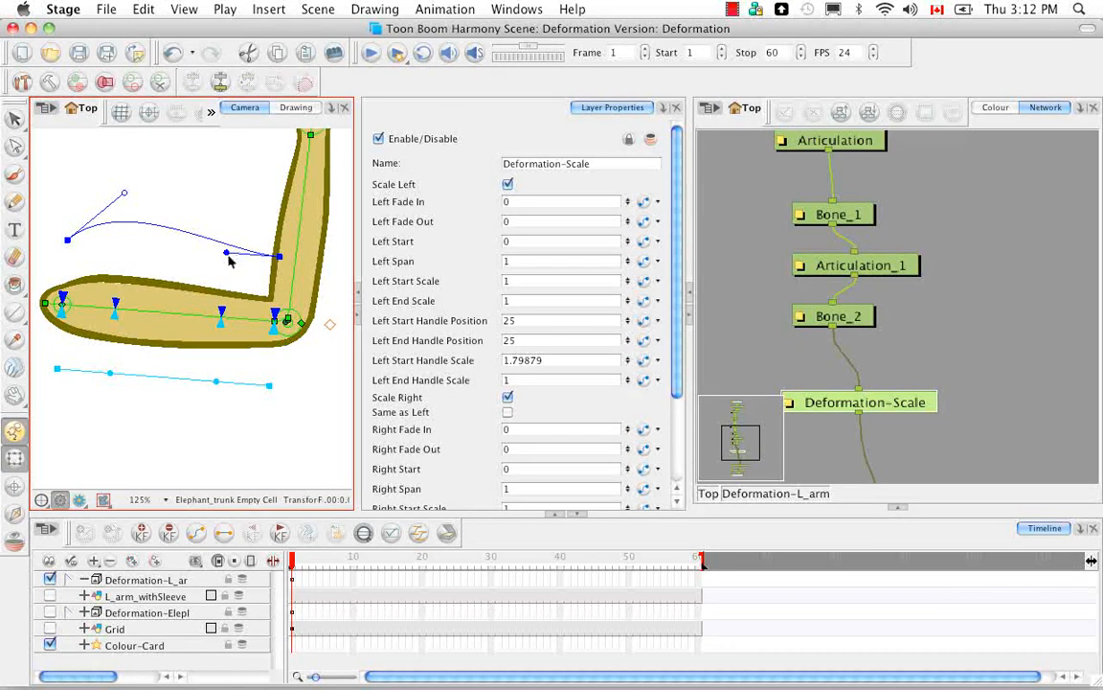
{"action": "left_click_drag", "start_coordinate": [226, 249], "coordinate": [230, 208]}
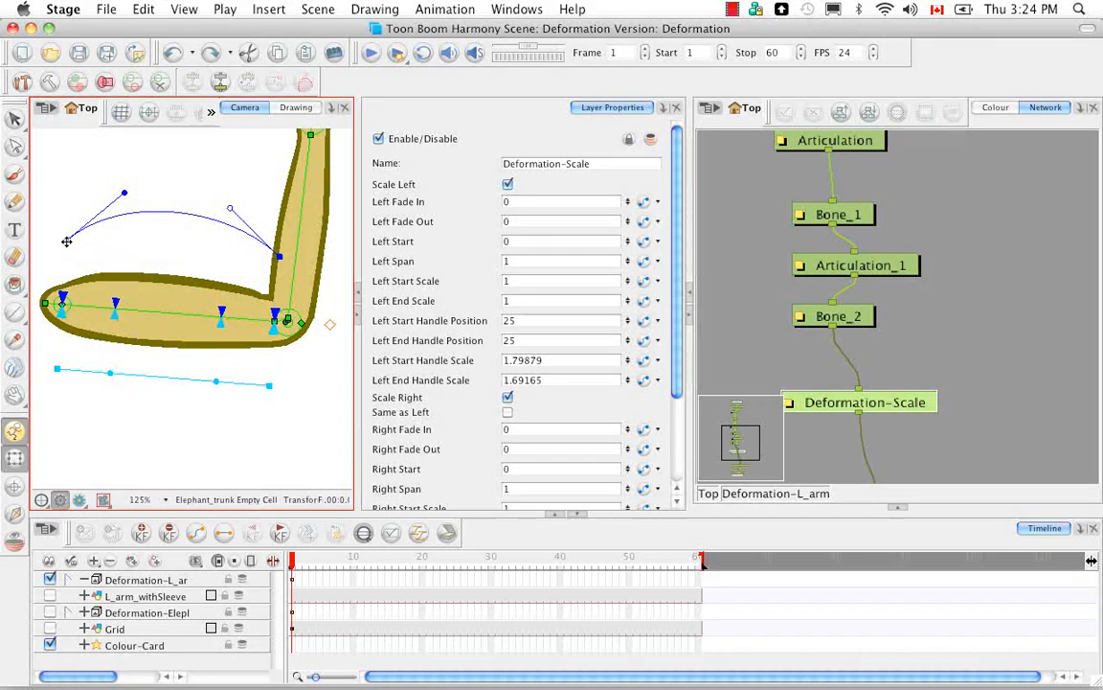
{"action": "left_click_drag", "start_coordinate": [67, 242], "coordinate": [69, 267]}
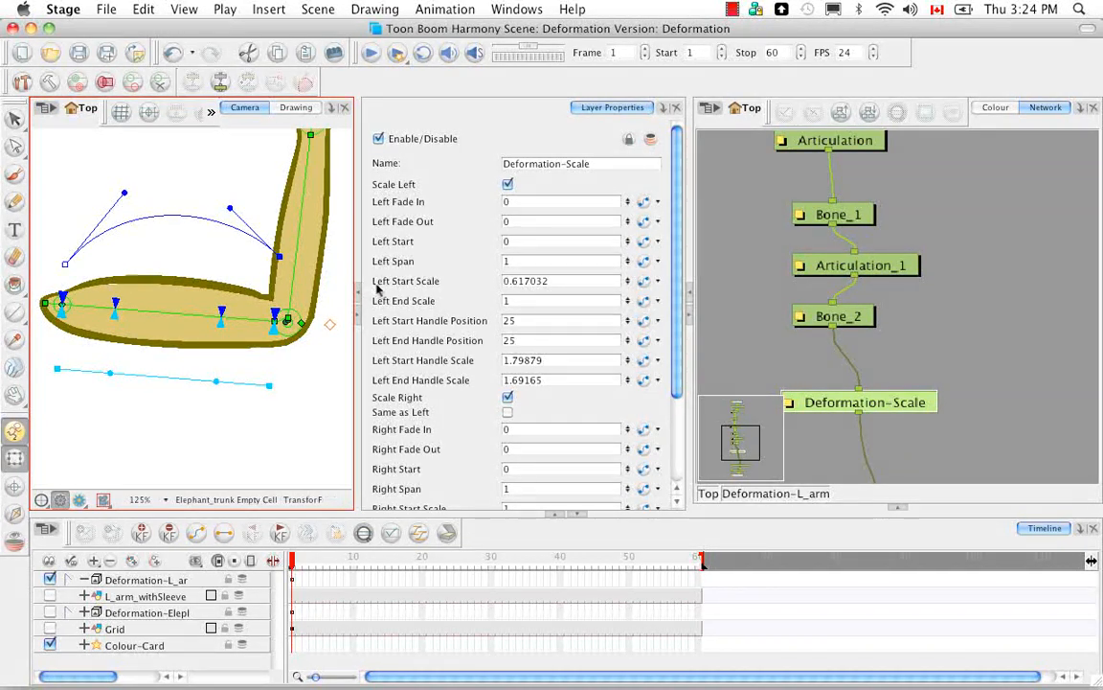
{"action": "left_click_drag", "start_coordinate": [279, 257], "coordinate": [281, 279]}
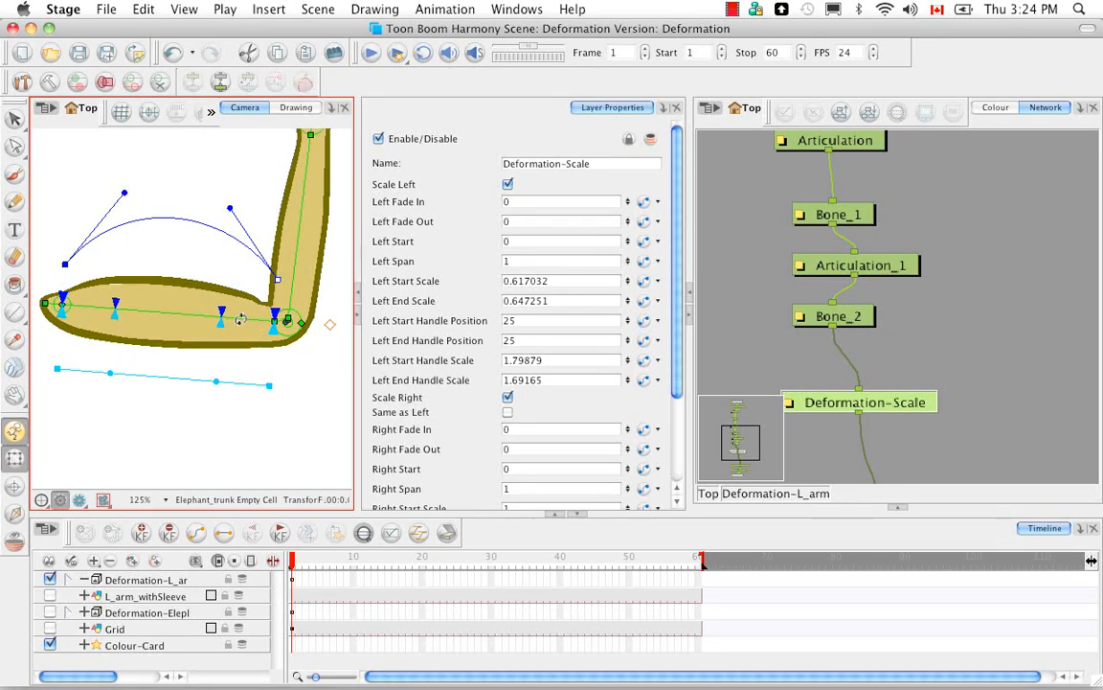
Step: Slide the left curve's start and end handle positions to about 33 and 37, and lower the start handle scale to about 1.68
{"action": "left_click_drag", "start_coordinate": [222, 310], "coordinate": [200, 306]}
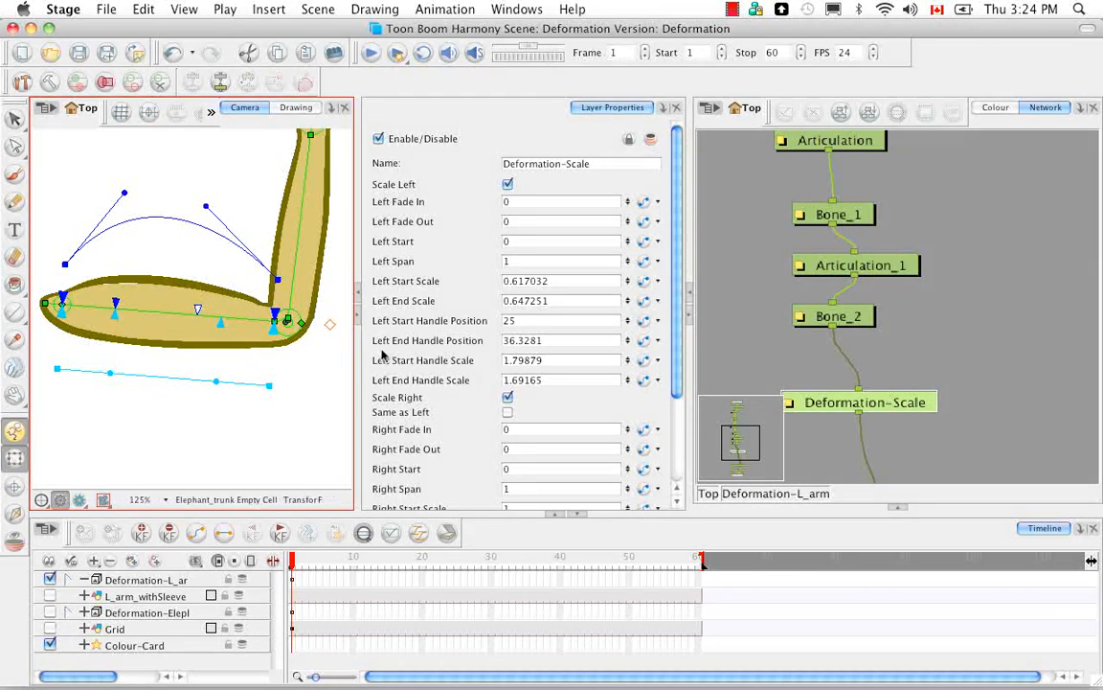
{"action": "left_click", "coordinate": [121, 304]}
{"action": "left_click_drag", "start_coordinate": [127, 304], "coordinate": [141, 305]}
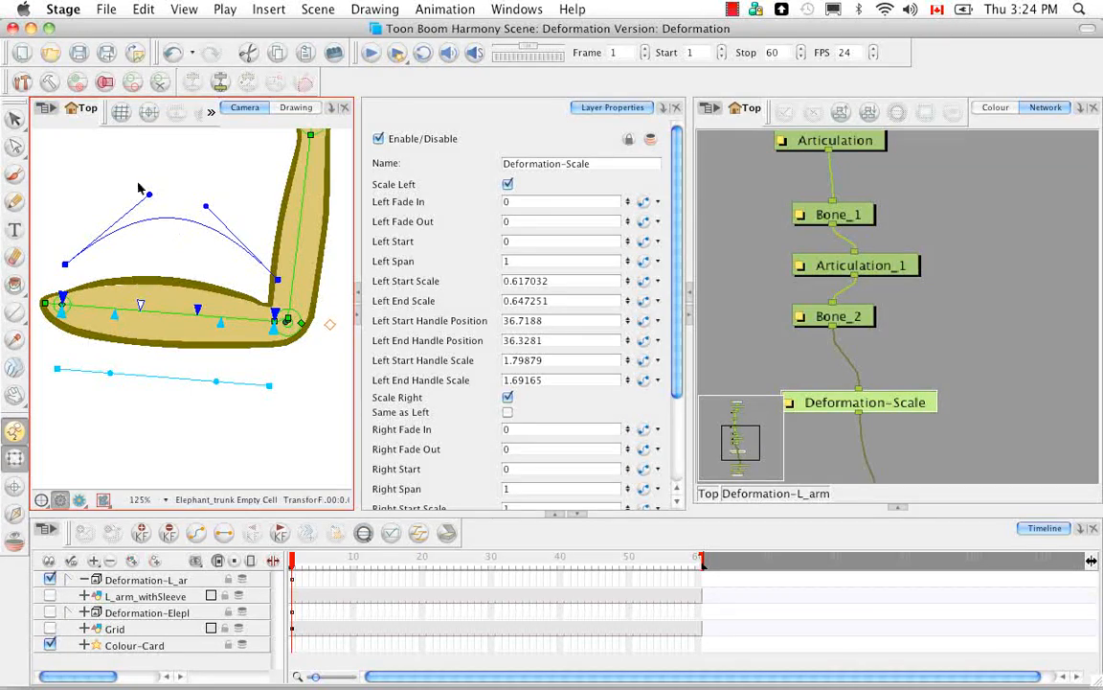
{"action": "left_click_drag", "start_coordinate": [141, 305], "coordinate": [197, 305]}
{"action": "mouse_move", "coordinate": [145, 194]}
{"action": "left_mouse_down"}
{"action": "mouse_move", "coordinate": [151, 221]}
{"action": "mouse_move", "coordinate": [139, 188]}
{"action": "mouse_move", "coordinate": [143, 247]}
{"action": "mouse_move", "coordinate": [137, 202]}
{"action": "left_mouse_up"}
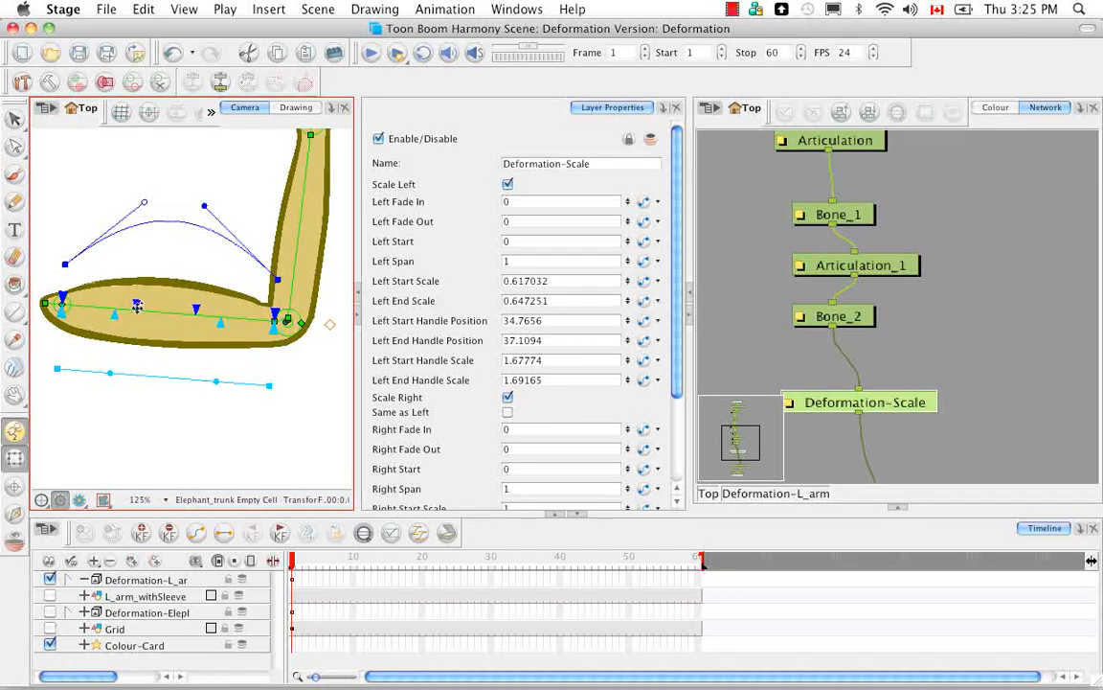
{"action": "left_click_drag", "start_coordinate": [113, 302], "coordinate": [130, 302]}
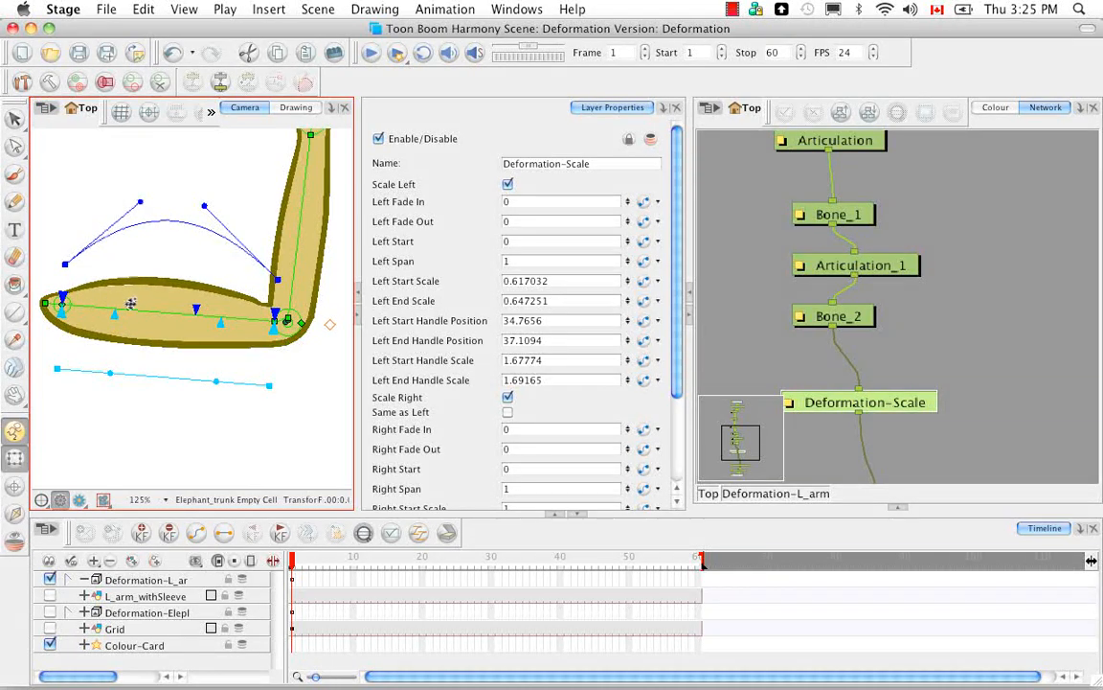
Step: Shorten the left scaling zone along the upper arm to a Left Start of about 0.09 and a Left Span of about 0.80
{"action": "left_click_drag", "start_coordinate": [62, 294], "coordinate": [87, 301]}
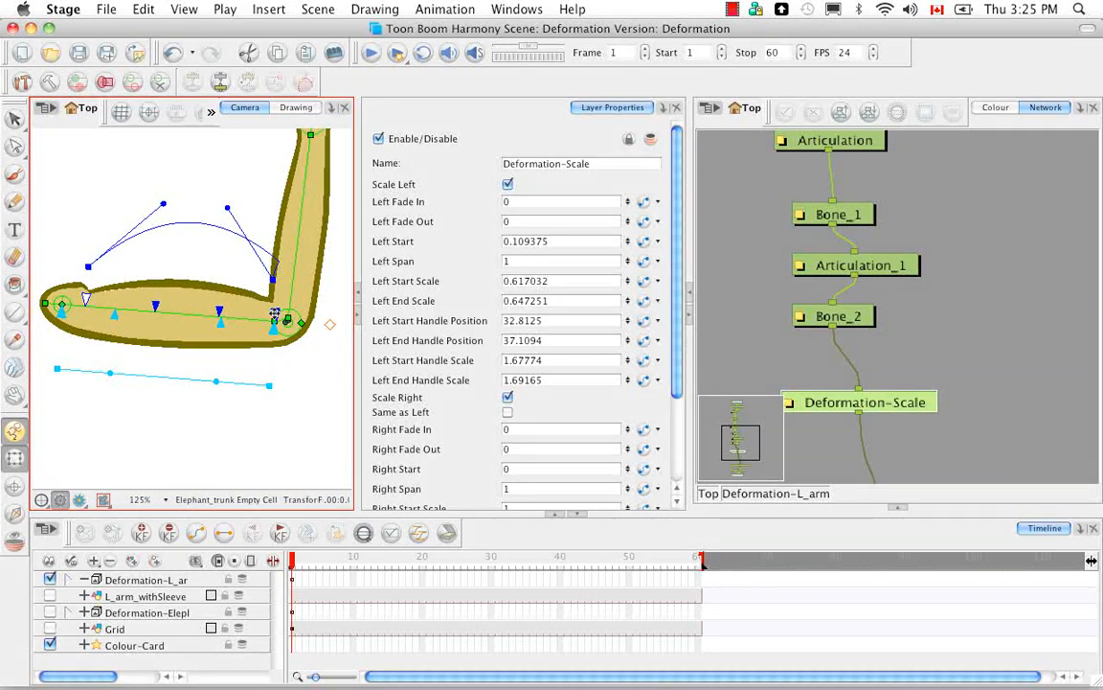
{"action": "mouse_move", "coordinate": [275, 314]}
{"action": "left_mouse_down"}
{"action": "mouse_move", "coordinate": [239, 313]}
{"action": "mouse_move", "coordinate": [265, 312]}
{"action": "left_mouse_up"}
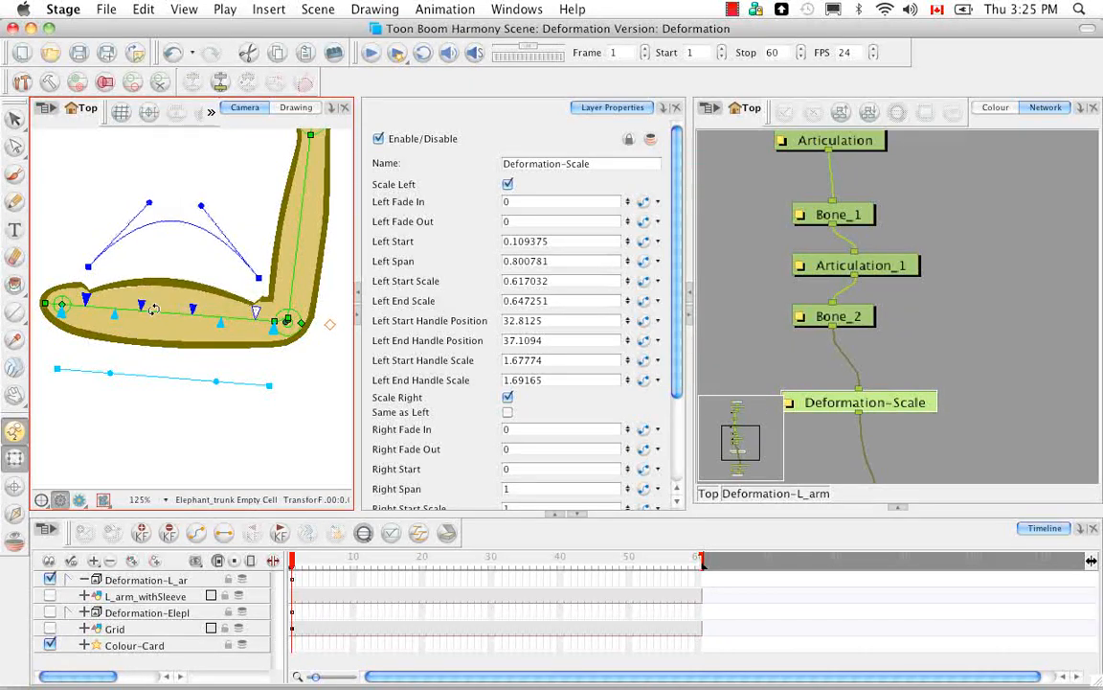
{"action": "left_click_drag", "start_coordinate": [87, 300], "coordinate": [83, 300]}
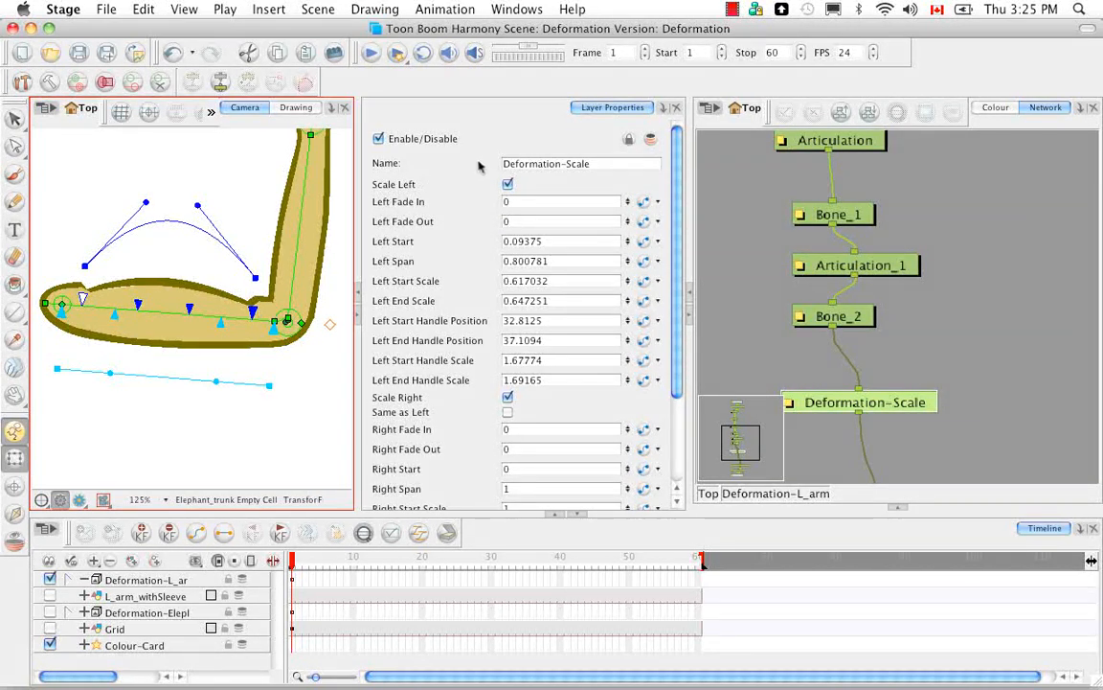
Step: Set the Deformation-Scale module's Left Fade In to 21 and Left Fade Out to 11
{"action": "left_click", "coordinate": [563, 202]}
{"action": "type", "text": "3"}
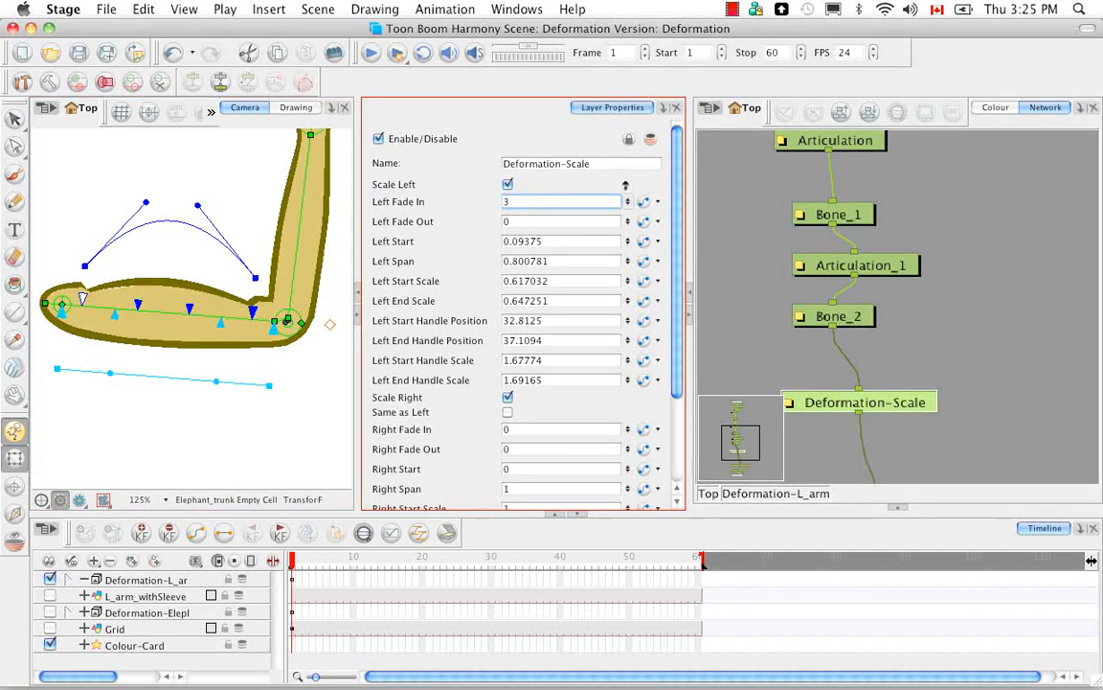
{"action": "key", "text": "BackSpace"}
{"action": "type", "text": "21"}
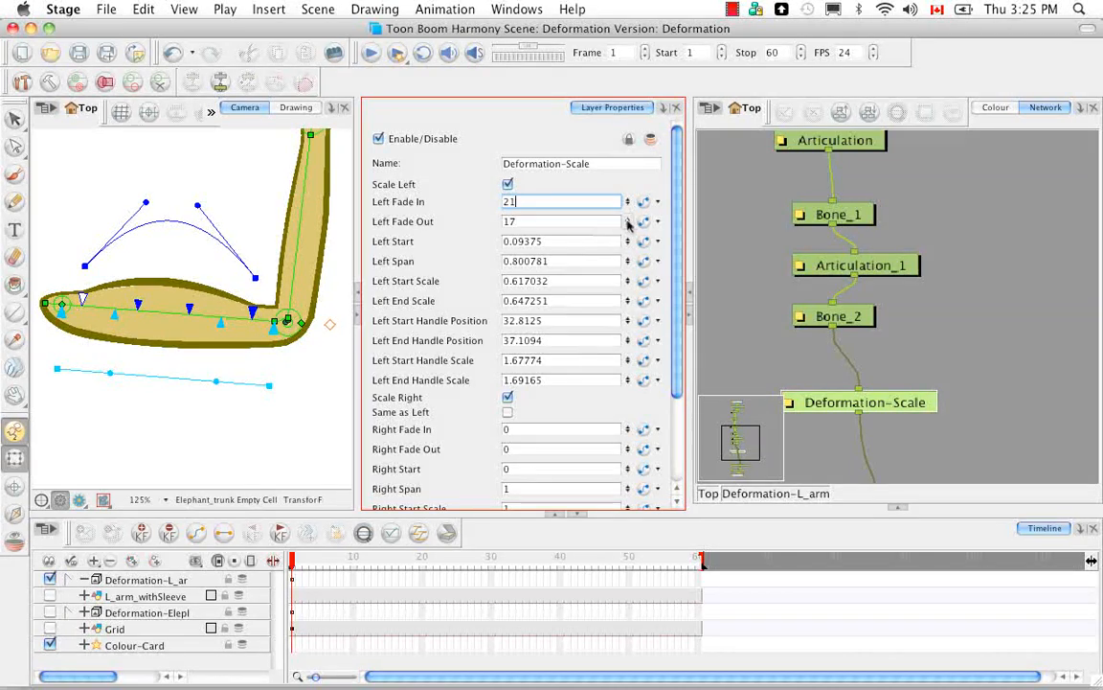
{"action": "left_click_drag", "start_coordinate": [628, 223], "coordinate": [619, 377]}
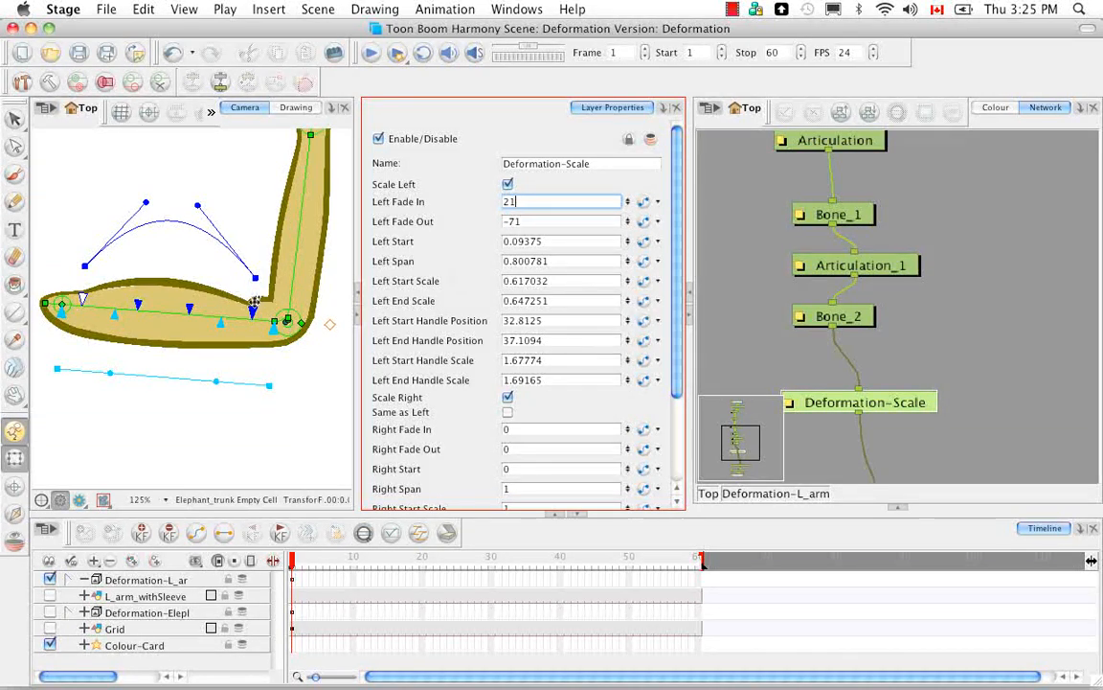
{"action": "mouse_move", "coordinate": [629, 220]}
{"action": "left_mouse_down"}
{"action": "mouse_move", "coordinate": [629, 187]}
{"action": "mouse_move", "coordinate": [629, 241]}
{"action": "mouse_move", "coordinate": [630, 135]}
{"action": "mouse_move", "coordinate": [630, 225]}
{"action": "left_mouse_up"}
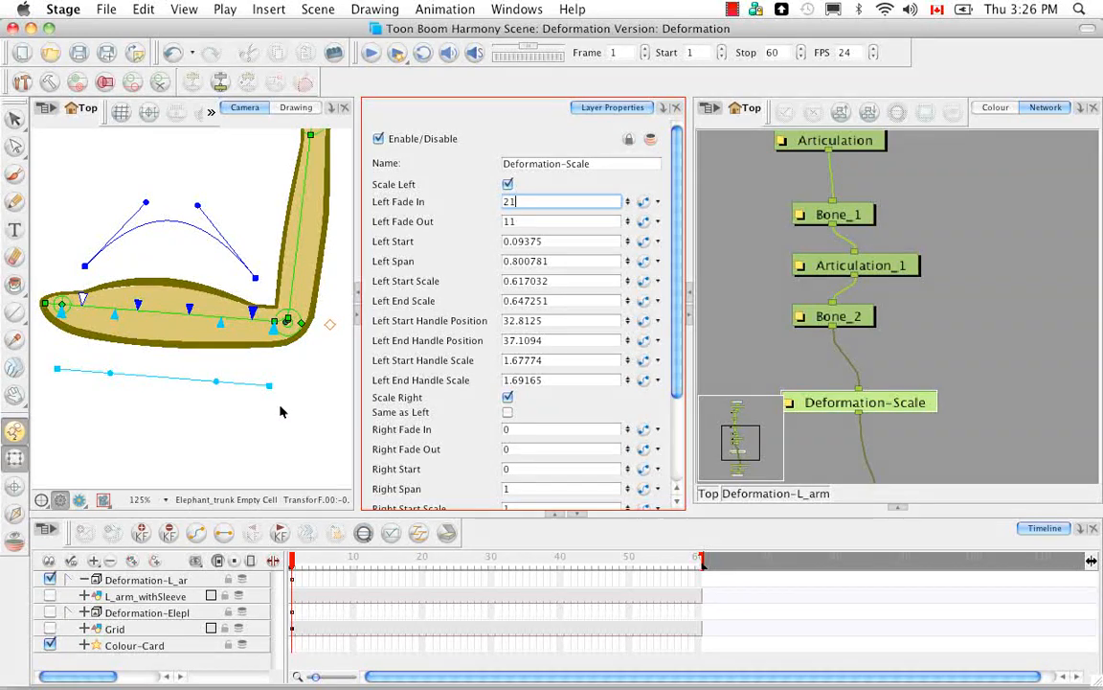
Step: Turn Scale Right off and back on, and do the same with Scale Left
{"action": "scroll", "coordinate": [630, 321], "scroll_direction": "down", "scroll_amount": 5}
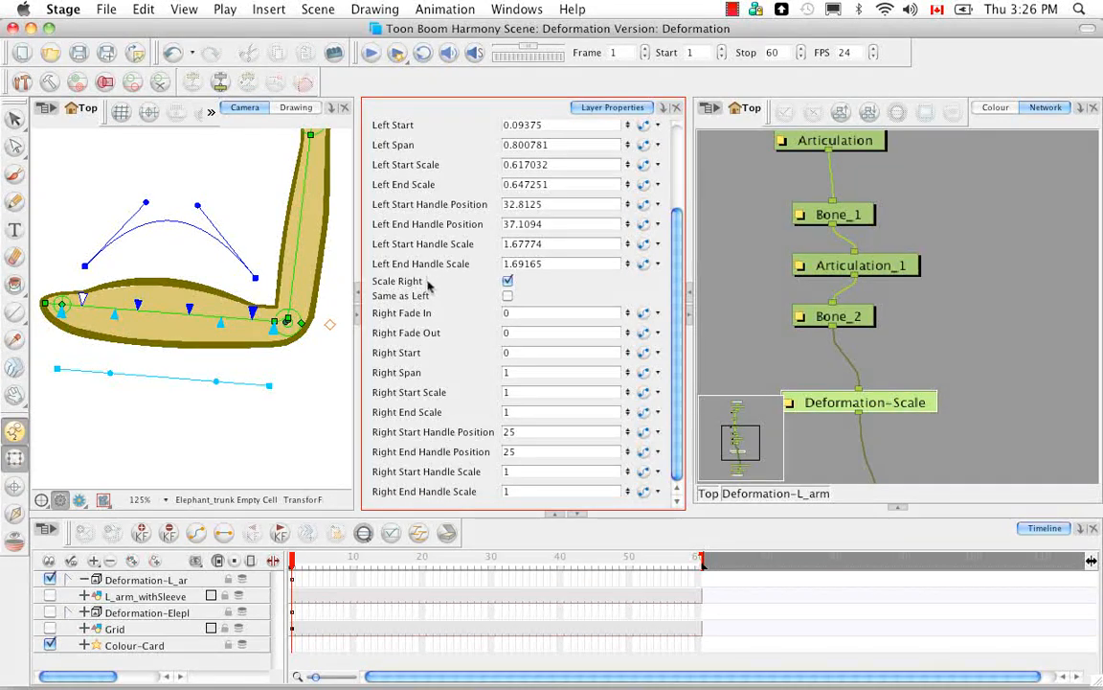
{"action": "left_click", "coordinate": [508, 281]}
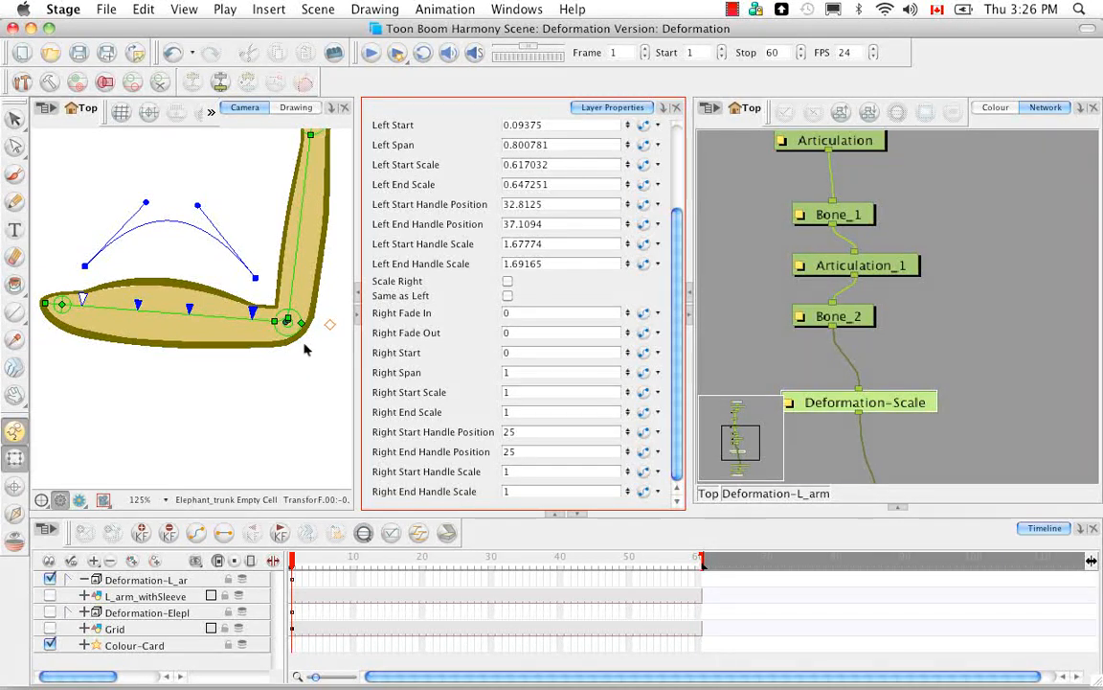
{"action": "left_click", "coordinate": [507, 281]}
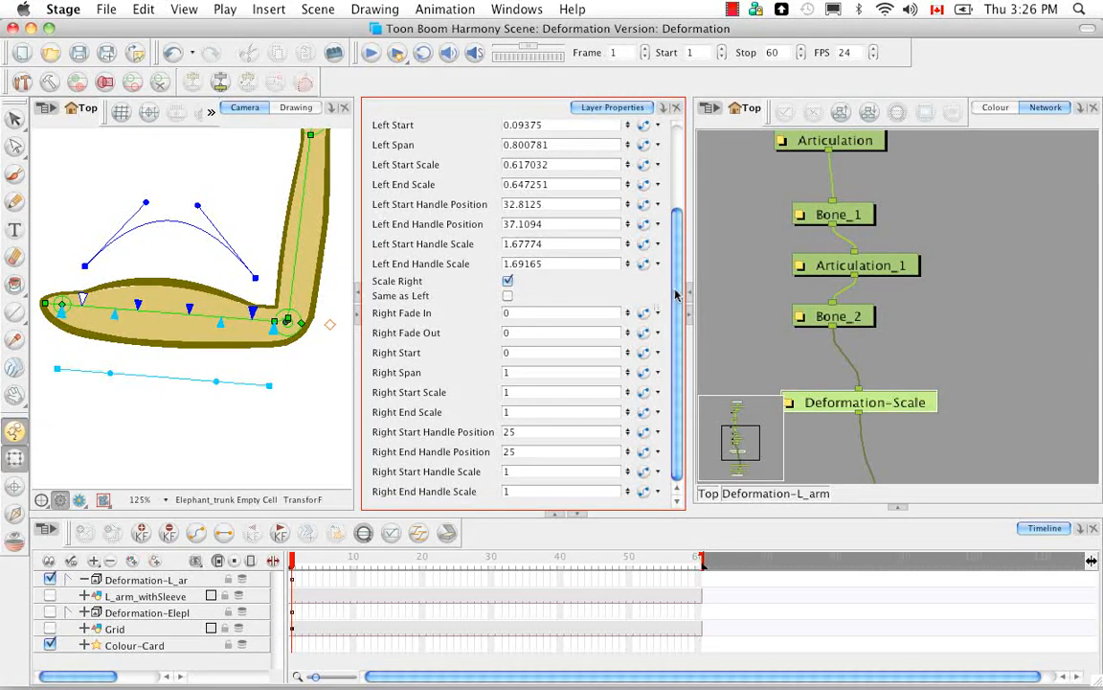
{"action": "left_click_drag", "start_coordinate": [679, 294], "coordinate": [685, 194]}
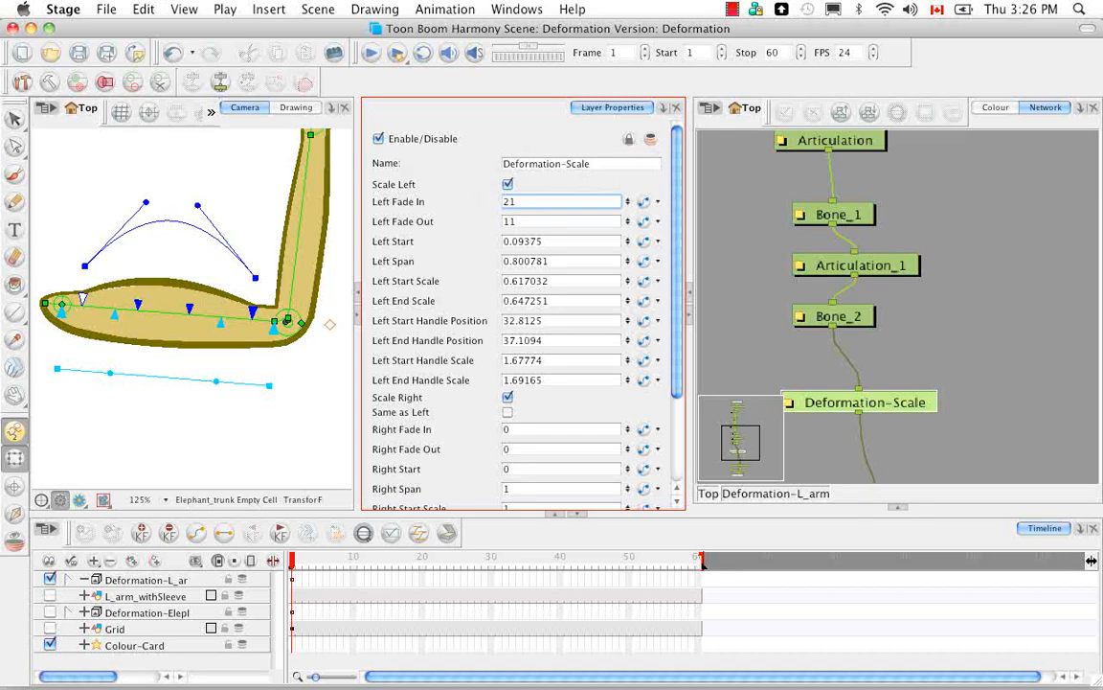
{"action": "left_click", "coordinate": [508, 183]}
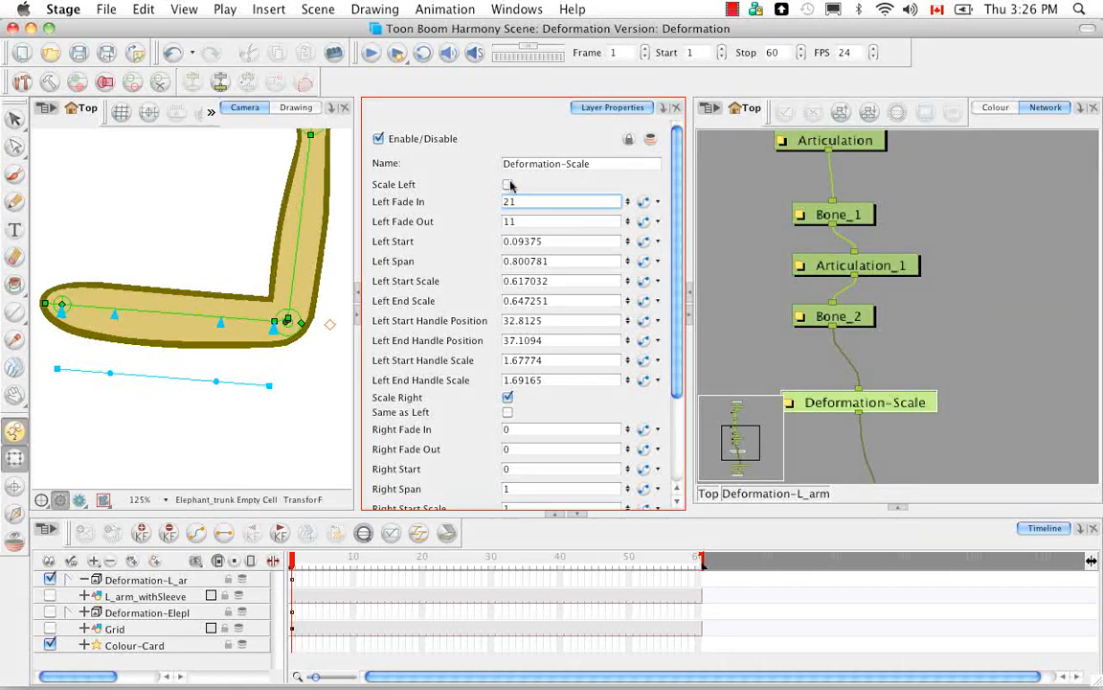
{"action": "left_click", "coordinate": [508, 184]}
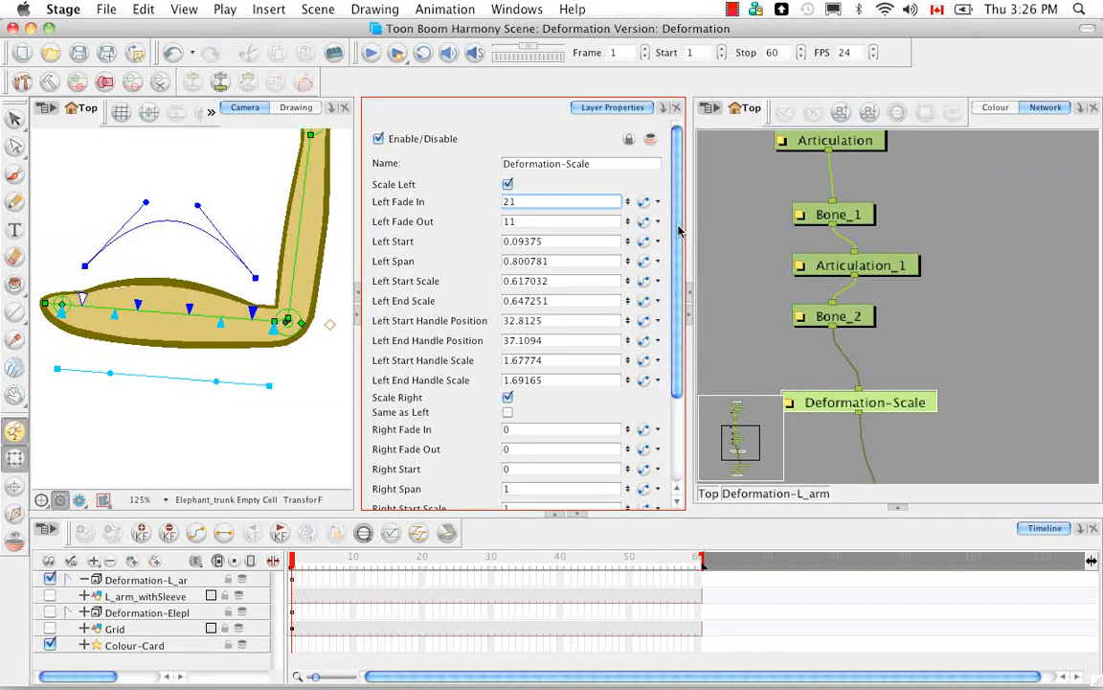
Step: Turn the Deformation-Scale module's Same as Left option on and back off, and look over its left and right scaling parameters
{"action": "scroll", "coordinate": [517, 307], "scroll_direction": "down", "scroll_amount": 5}
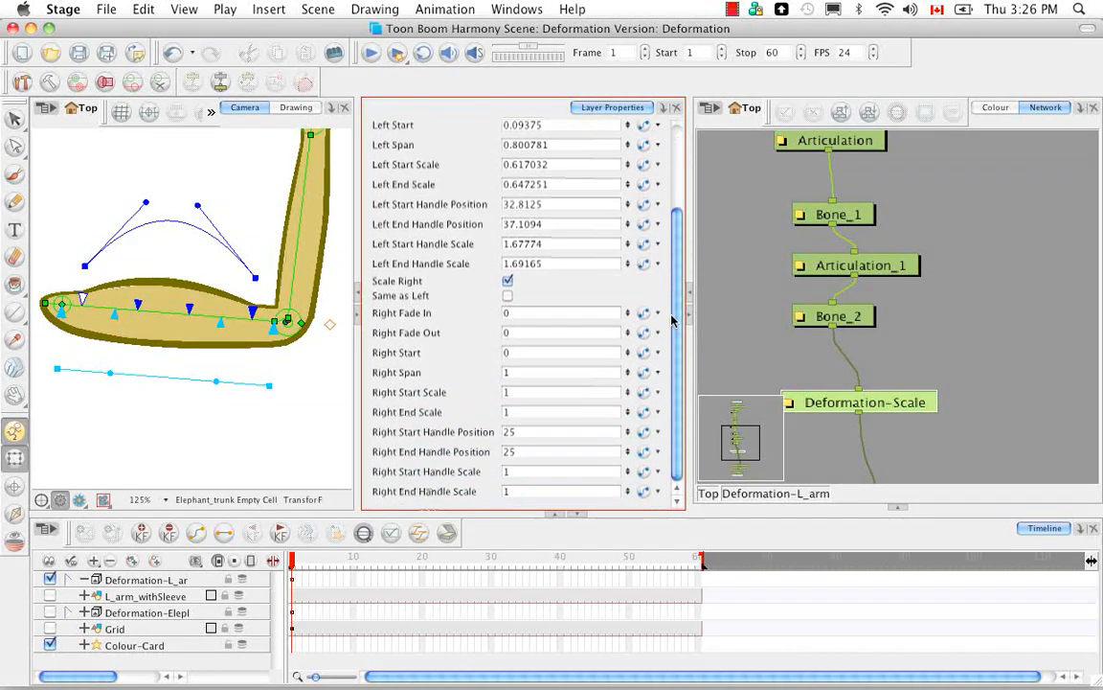
{"action": "left_click", "coordinate": [508, 297]}
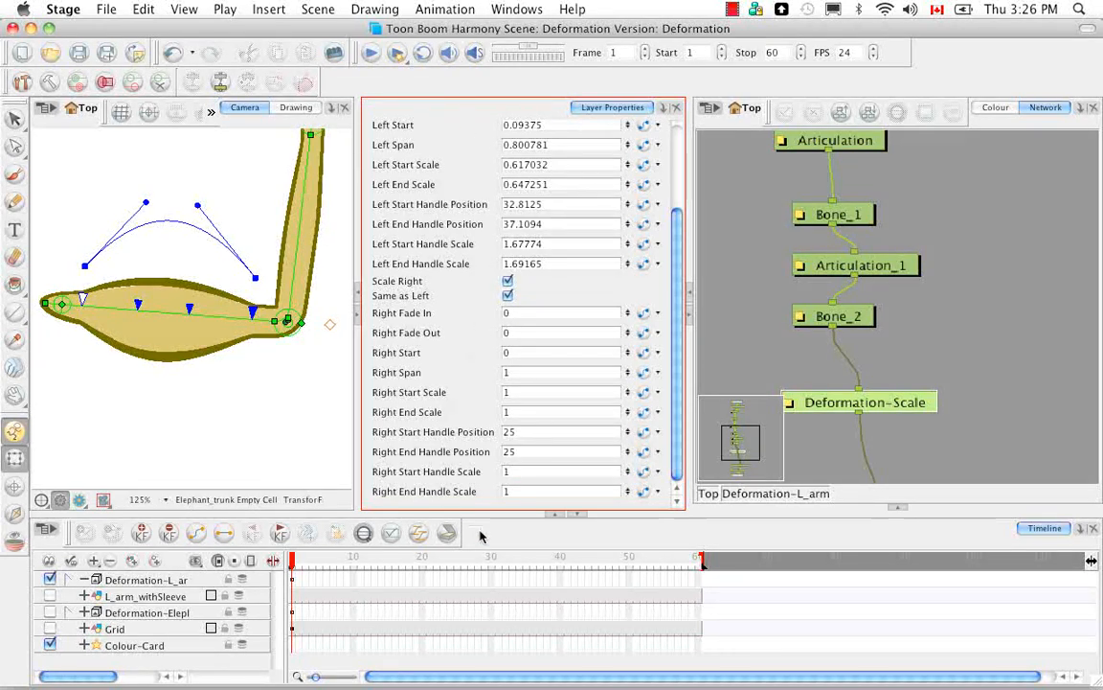
{"action": "left_click", "coordinate": [508, 296]}
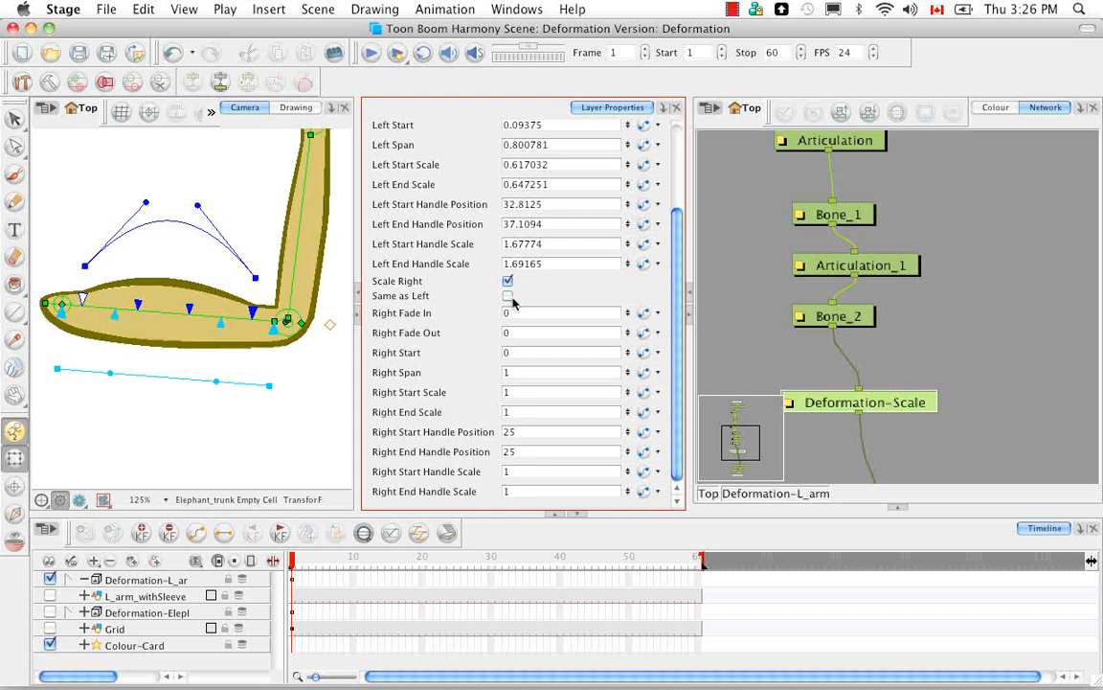
{"action": "left_click_drag", "start_coordinate": [672, 374], "coordinate": [673, 273]}
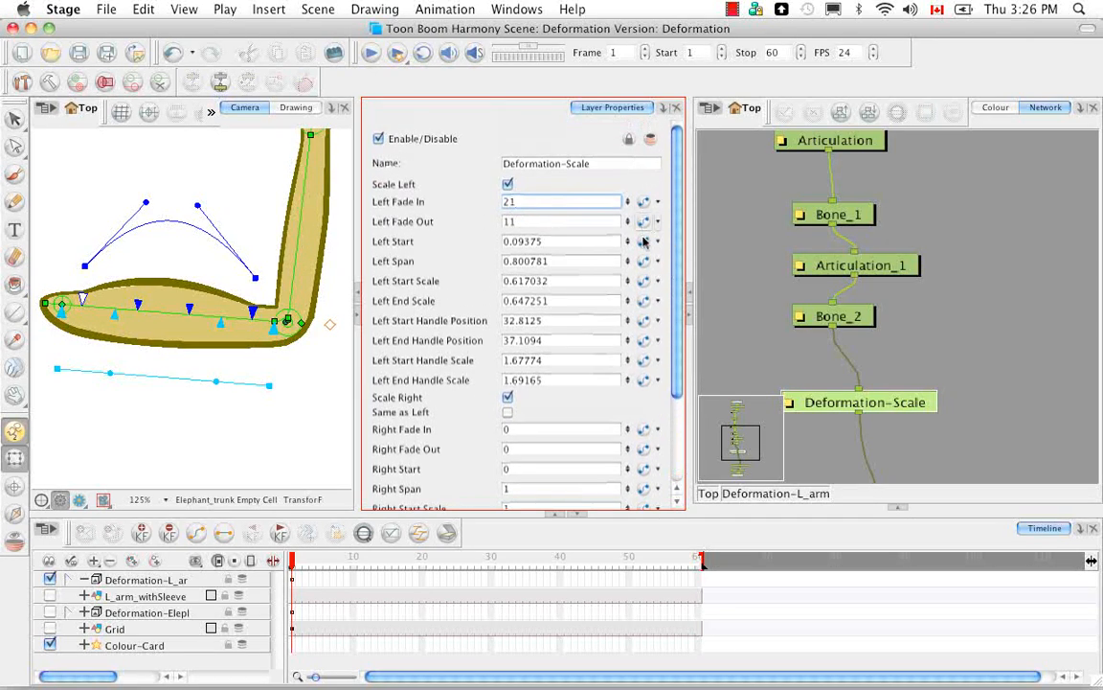
{"action": "scroll", "coordinate": [613, 277], "scroll_direction": "down", "scroll_amount": 5}
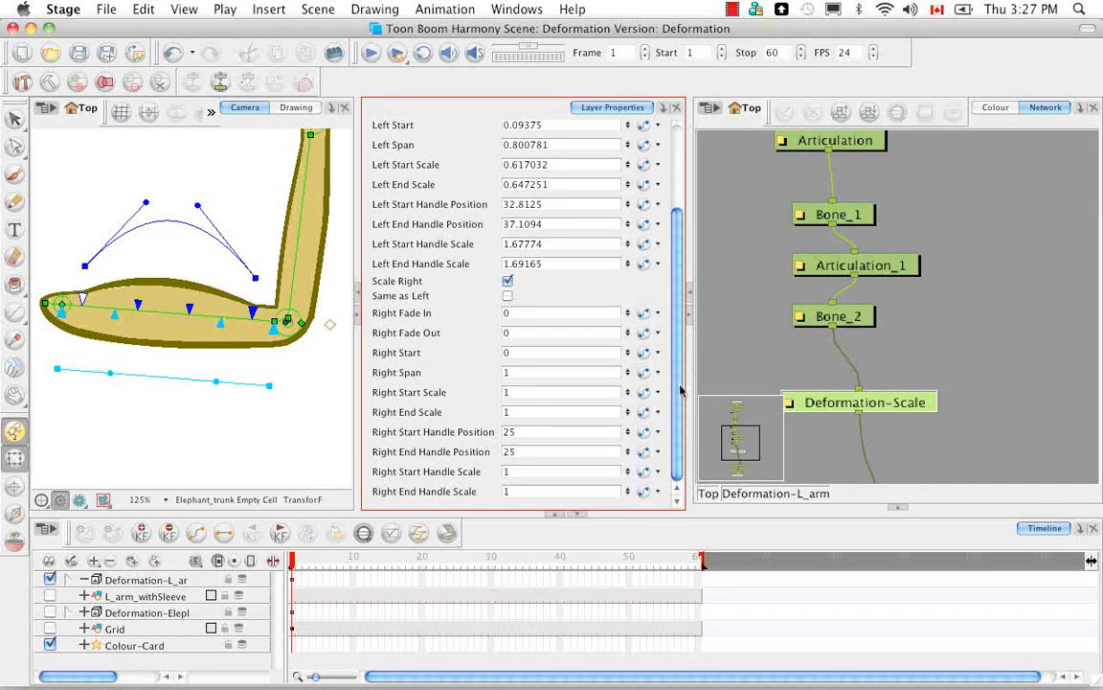
{"action": "left_click_drag", "start_coordinate": [680, 389], "coordinate": [680, 266]}
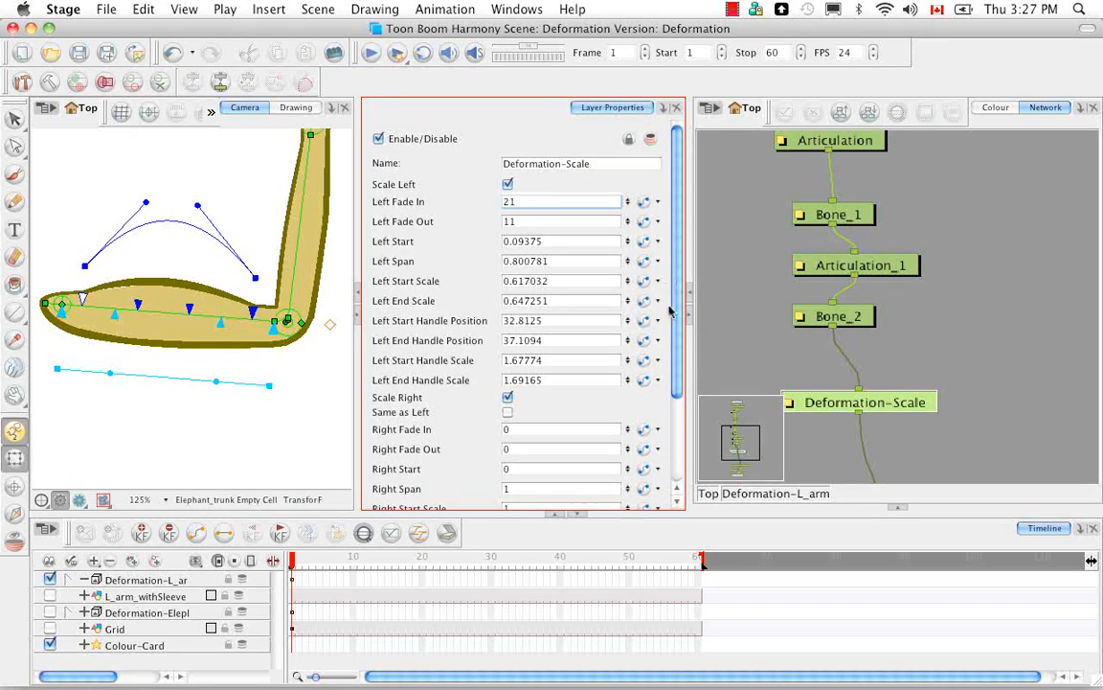
{"action": "left_click", "coordinate": [898, 509]}
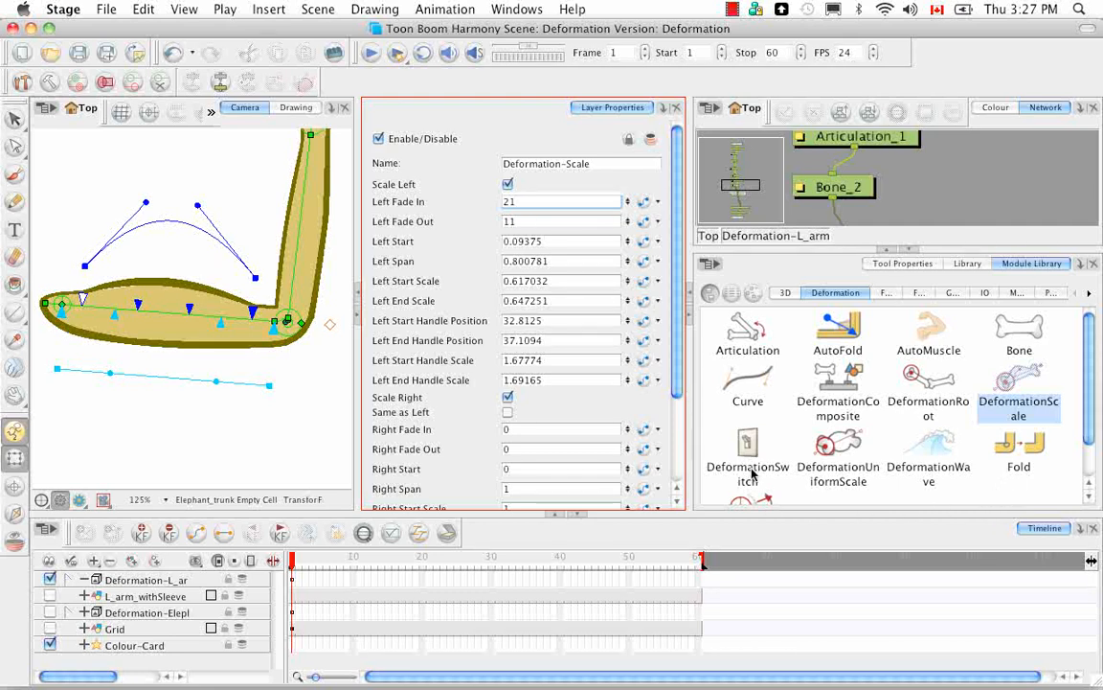
{"action": "left_click", "coordinate": [968, 202]}
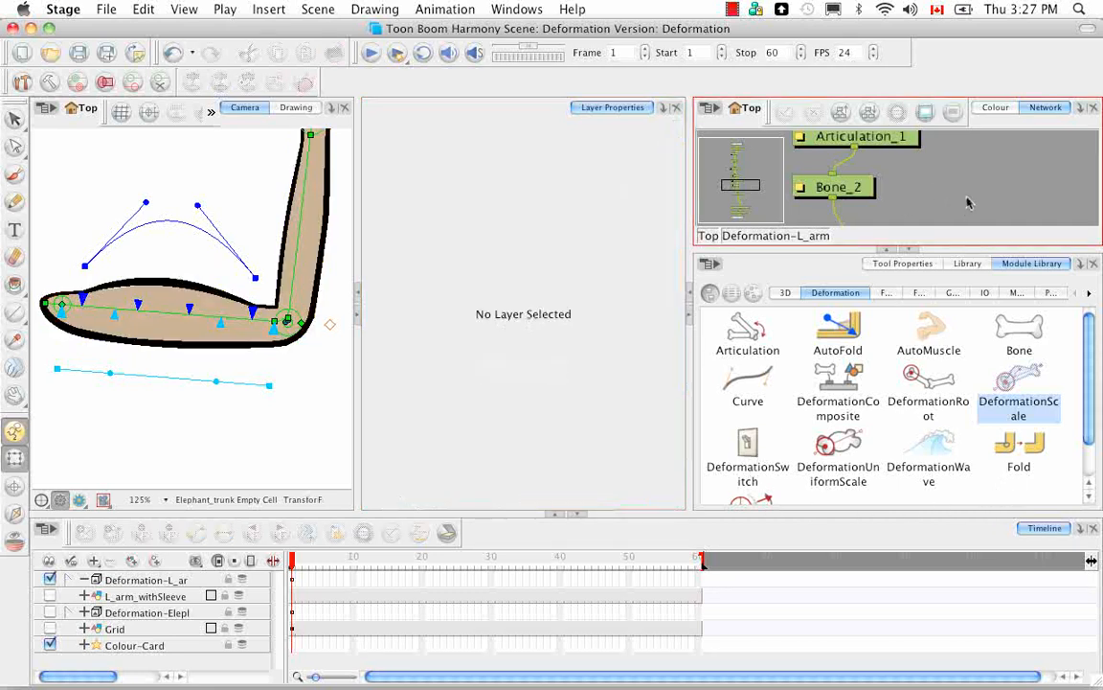
{"action": "left_click", "coordinate": [914, 255]}
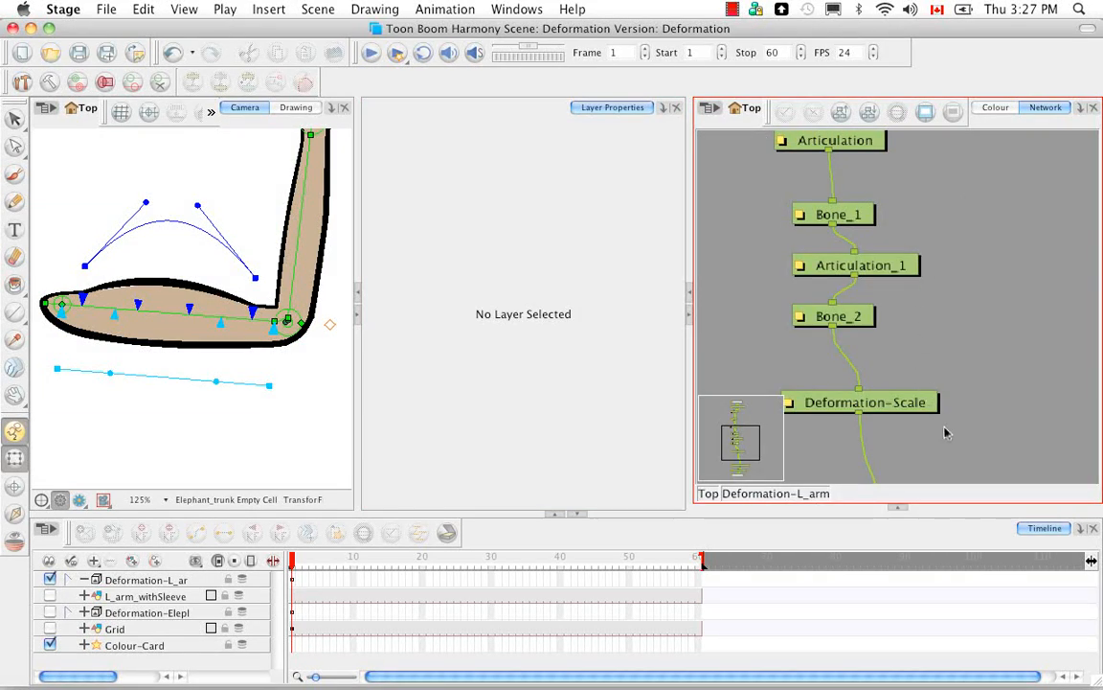
Step: Open the layer properties editor of the Deformation-Switch module in the Deformation-L_arm group
{"action": "scroll", "coordinate": [951, 355], "scroll_direction": "down", "scroll_amount": 3}
{"action": "scroll", "coordinate": [951, 355], "scroll_direction": "down", "scroll_amount": 4}
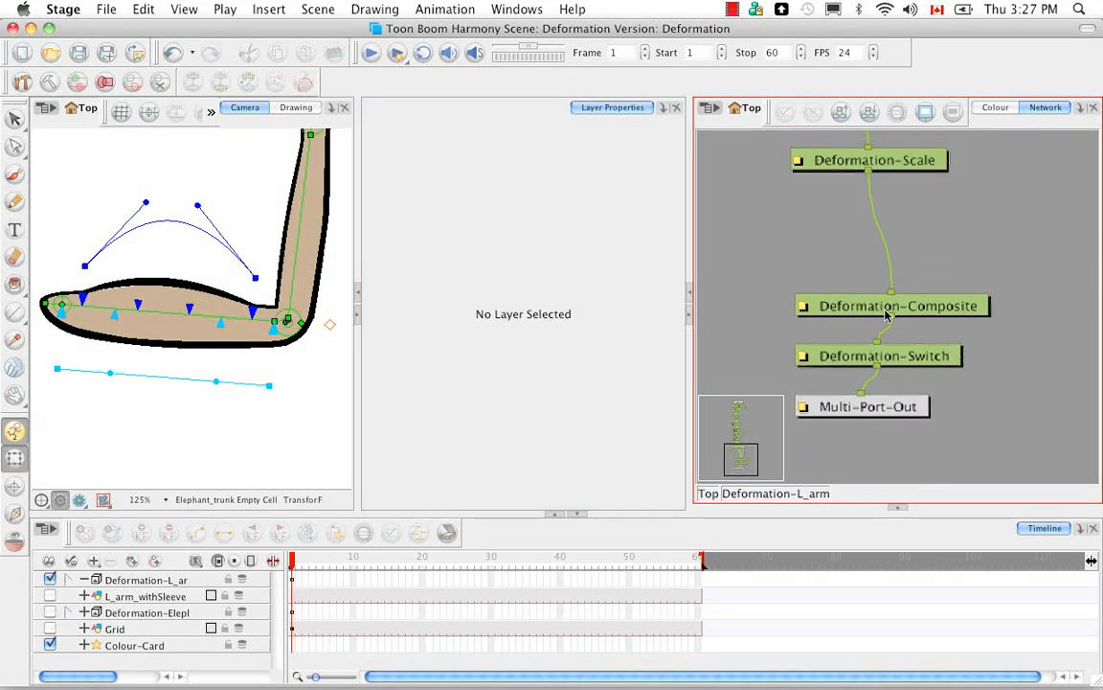
{"action": "left_click", "coordinate": [950, 363]}
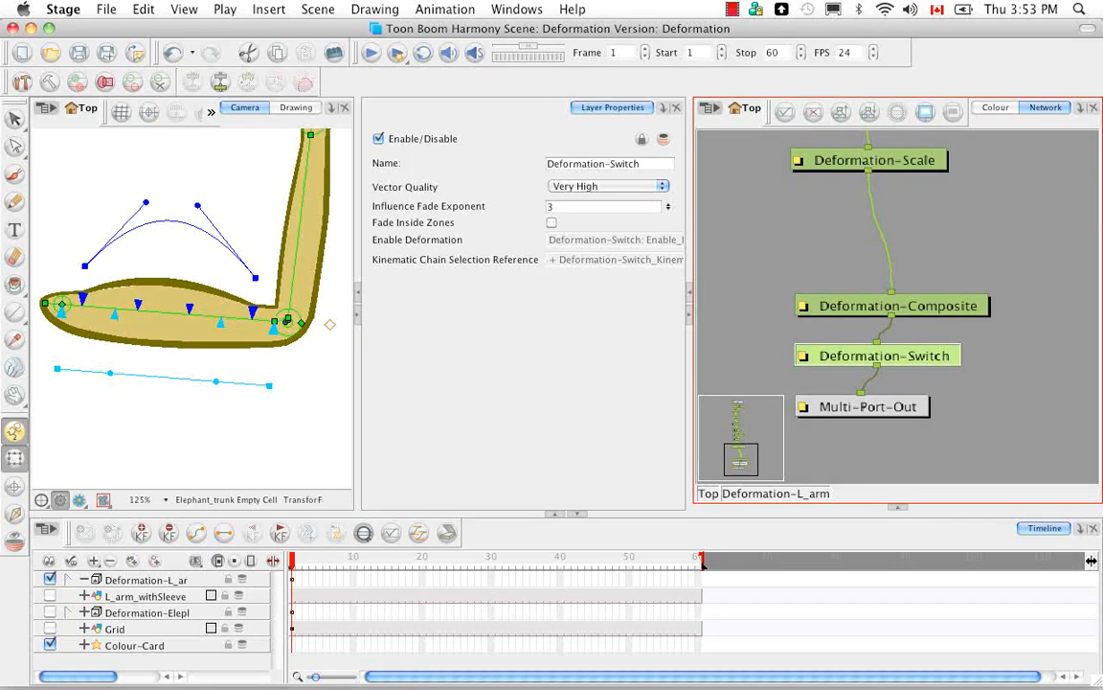
{"action": "left_click", "coordinate": [804, 357]}
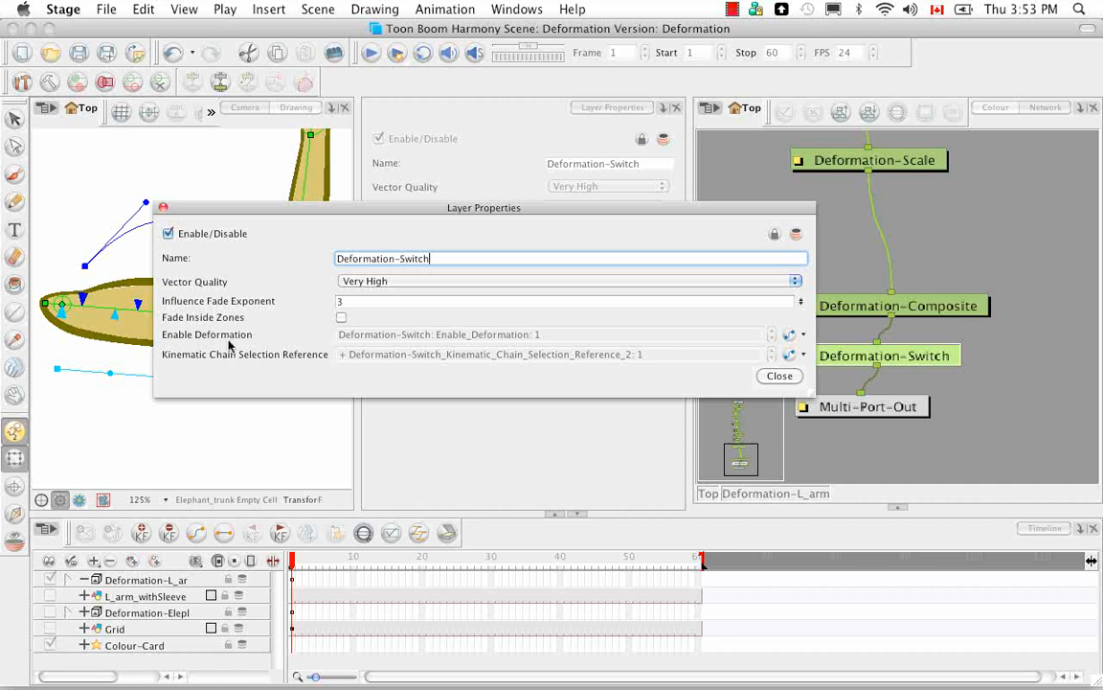
Step: Set the Deformation-Switch's Enable Deformation keyframe at frame 1 to 0 and bring the whole undeformed arm into view
{"action": "left_click", "coordinate": [788, 337]}
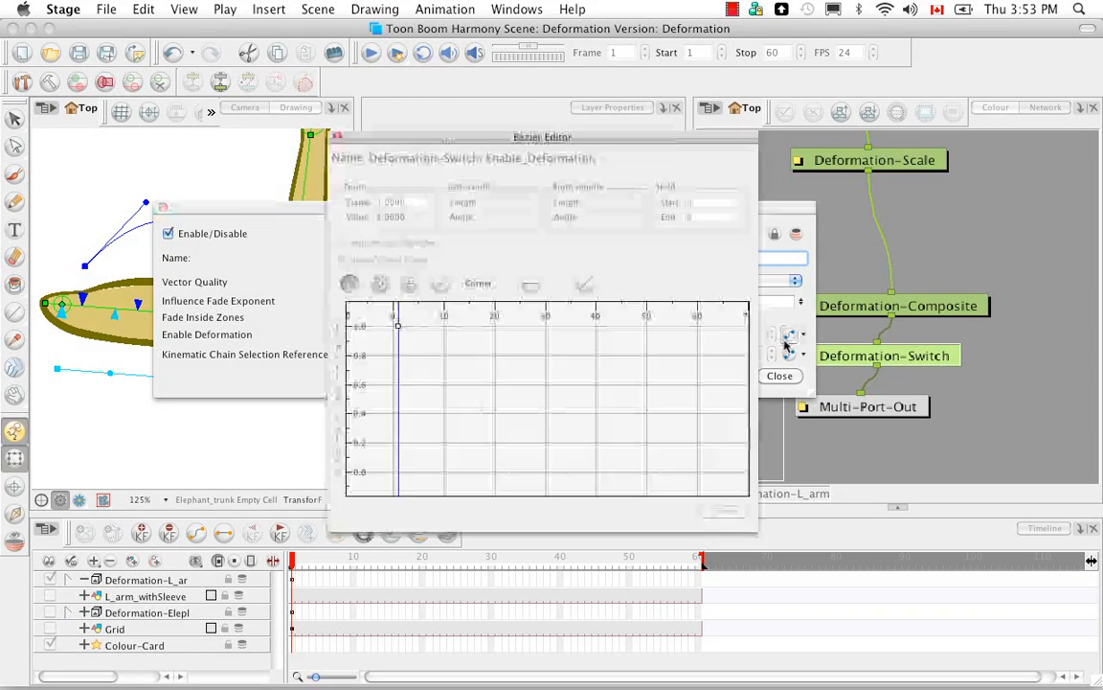
{"action": "left_click", "coordinate": [398, 328]}
{"action": "left_click_drag", "start_coordinate": [413, 218], "coordinate": [353, 223]}
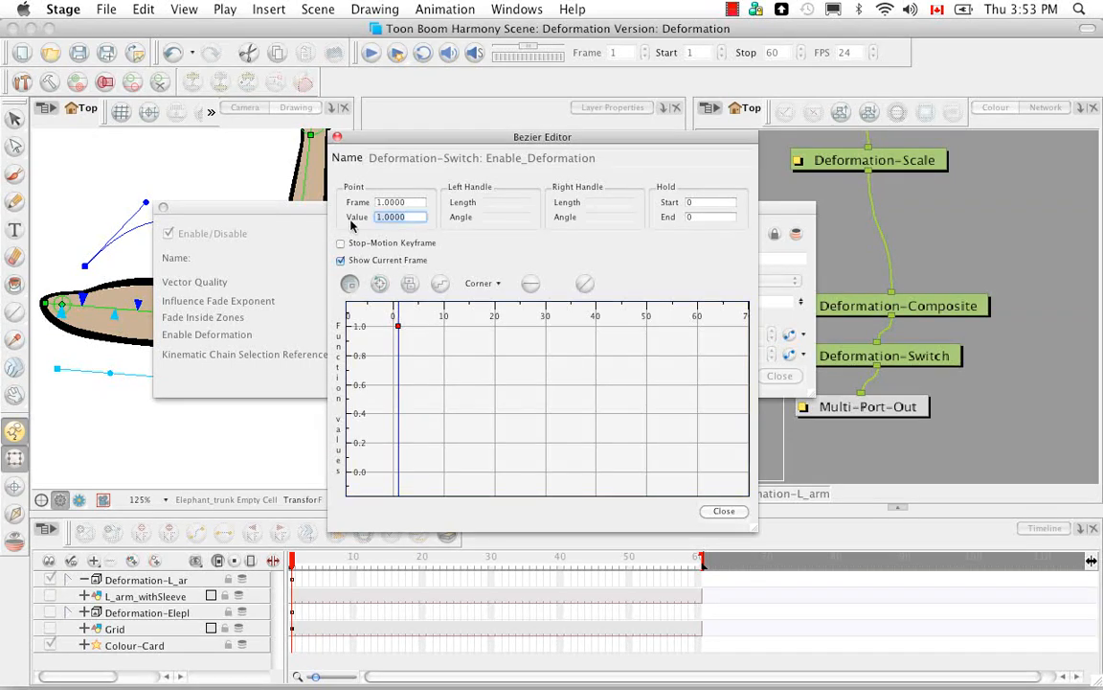
{"action": "type", "text": "0"}
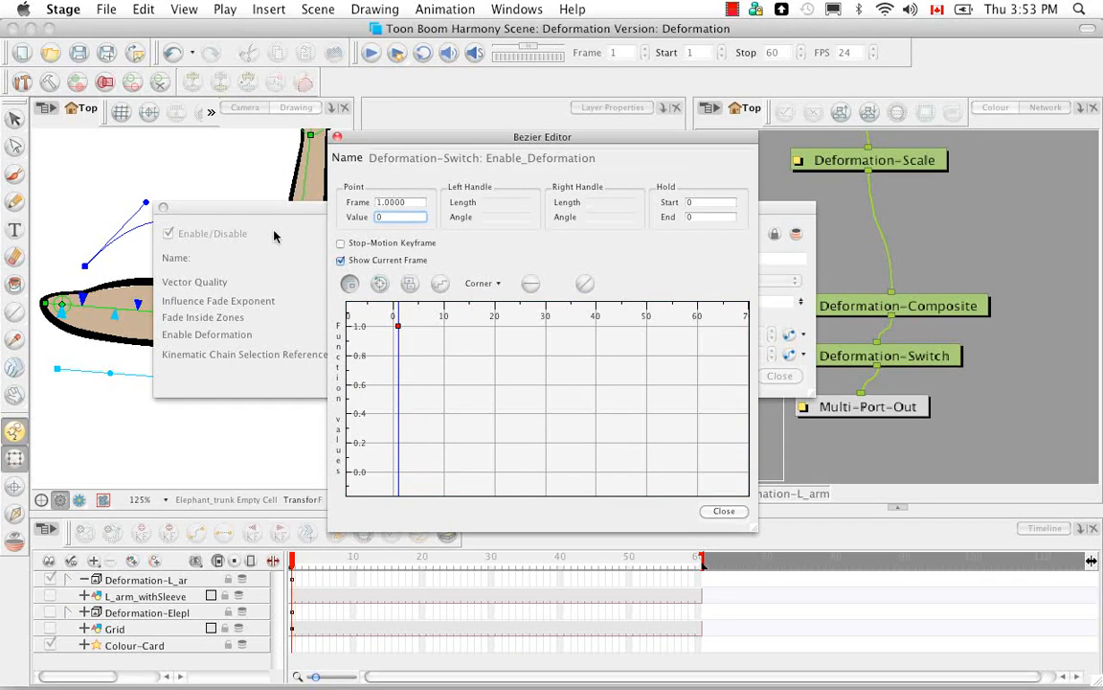
{"action": "key", "text": "Return"}
{"action": "left_click", "coordinate": [724, 510]}
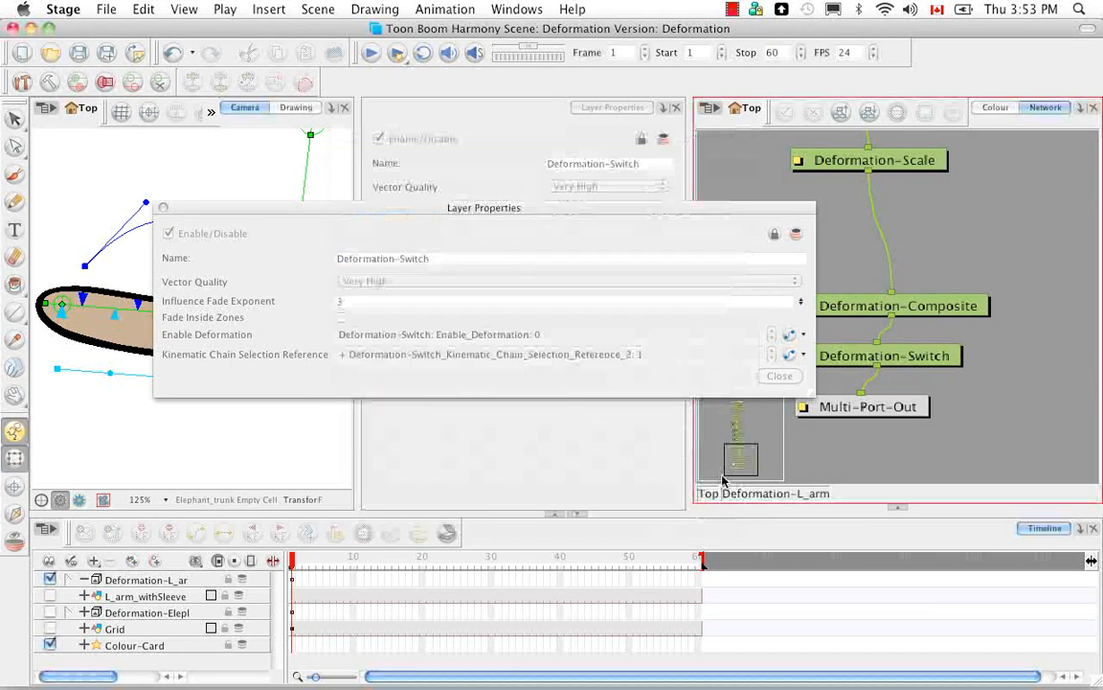
{"action": "left_click_drag", "start_coordinate": [519, 207], "coordinate": [765, 198]}
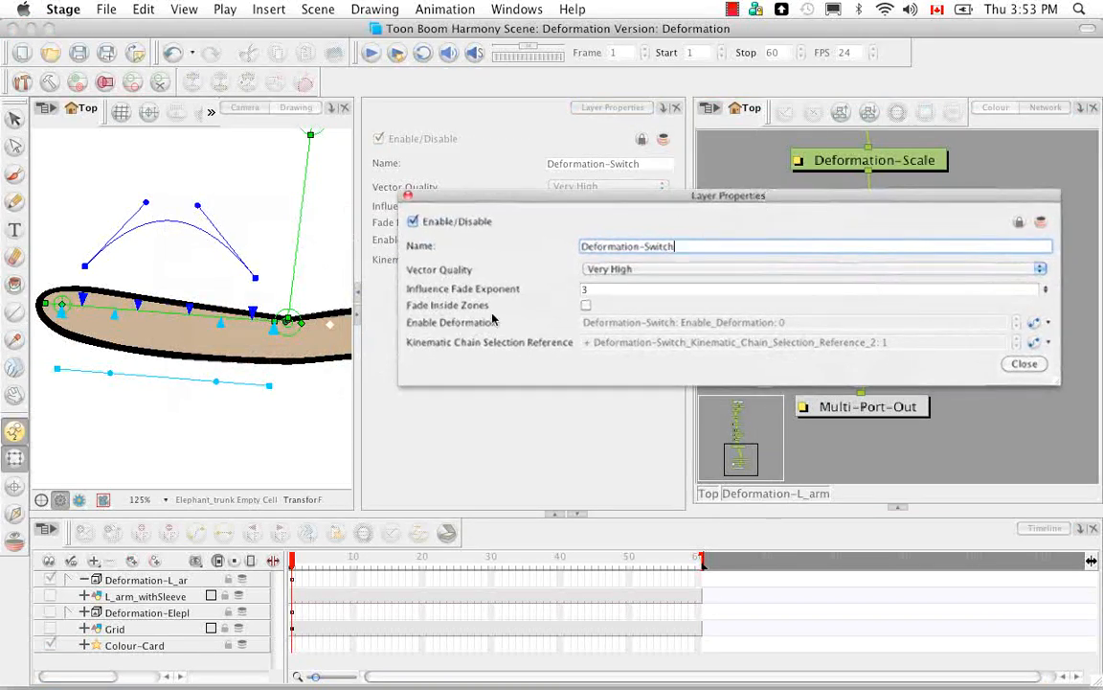
{"action": "left_click", "coordinate": [284, 501]}
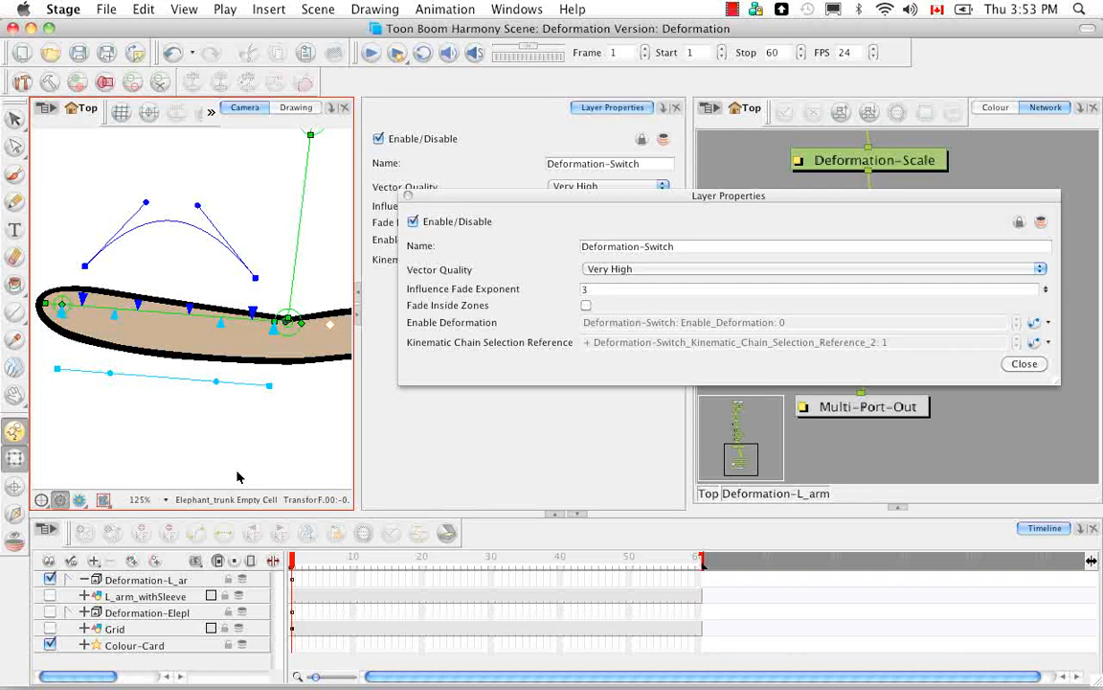
{"action": "key", "text": "shift+m"}
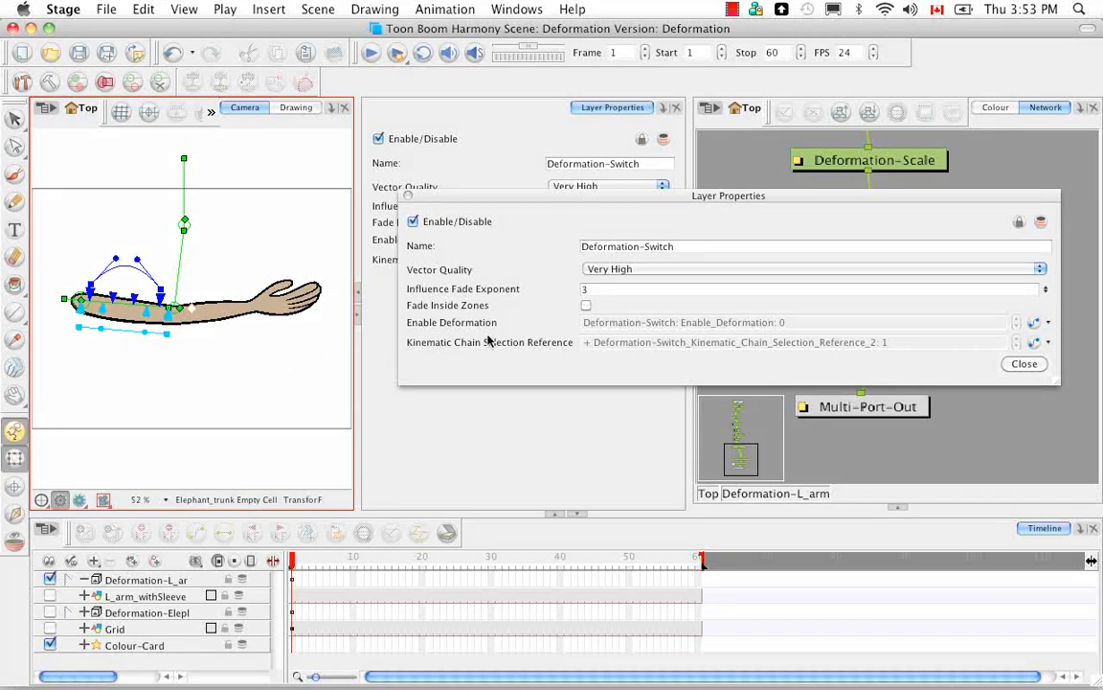
Step: Set the Enable Deformation keyframe at frame 1 back to 1
{"action": "left_click", "coordinate": [1037, 325]}
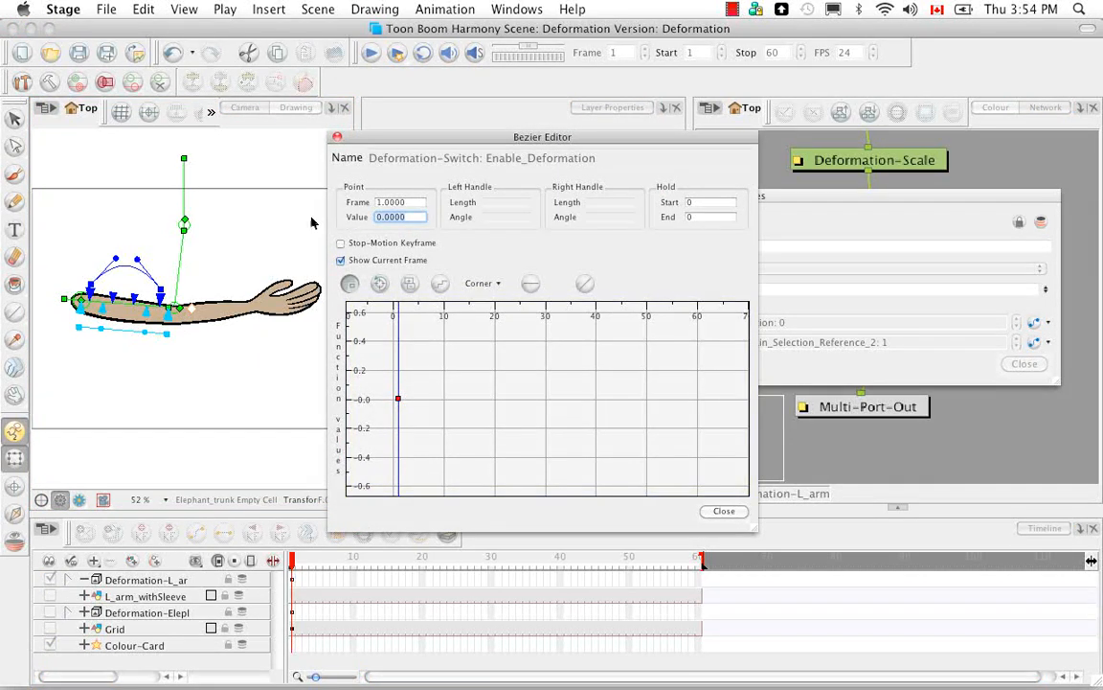
{"action": "type", "text": "1.0"}
{"action": "key", "text": "Return"}
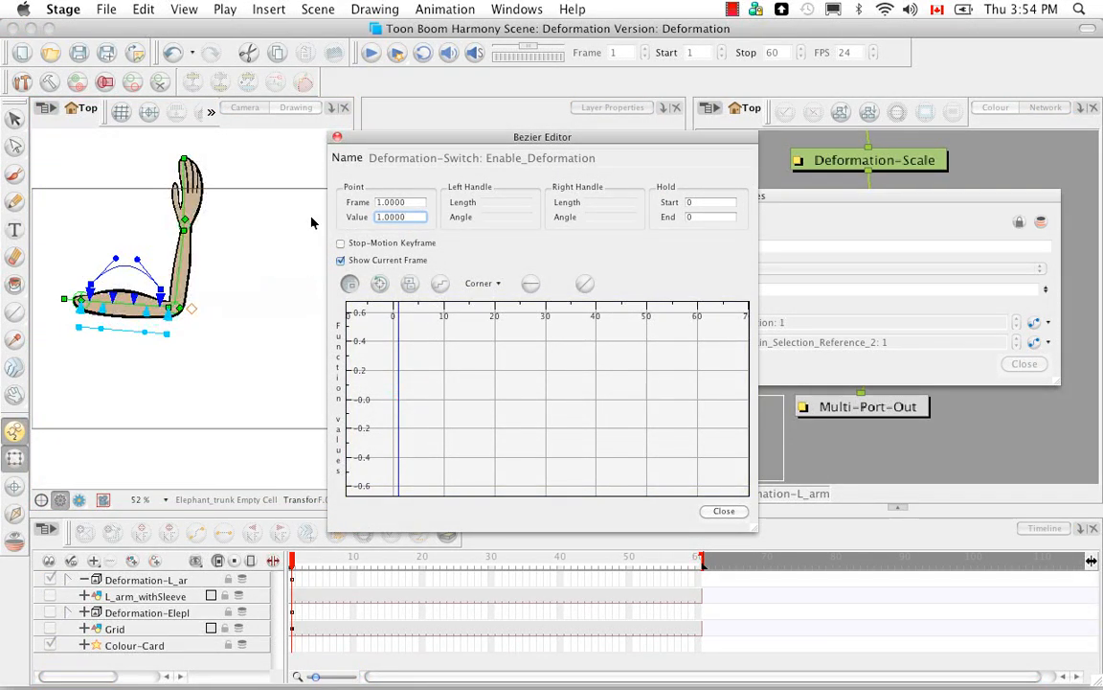
{"action": "left_click", "coordinate": [723, 512]}
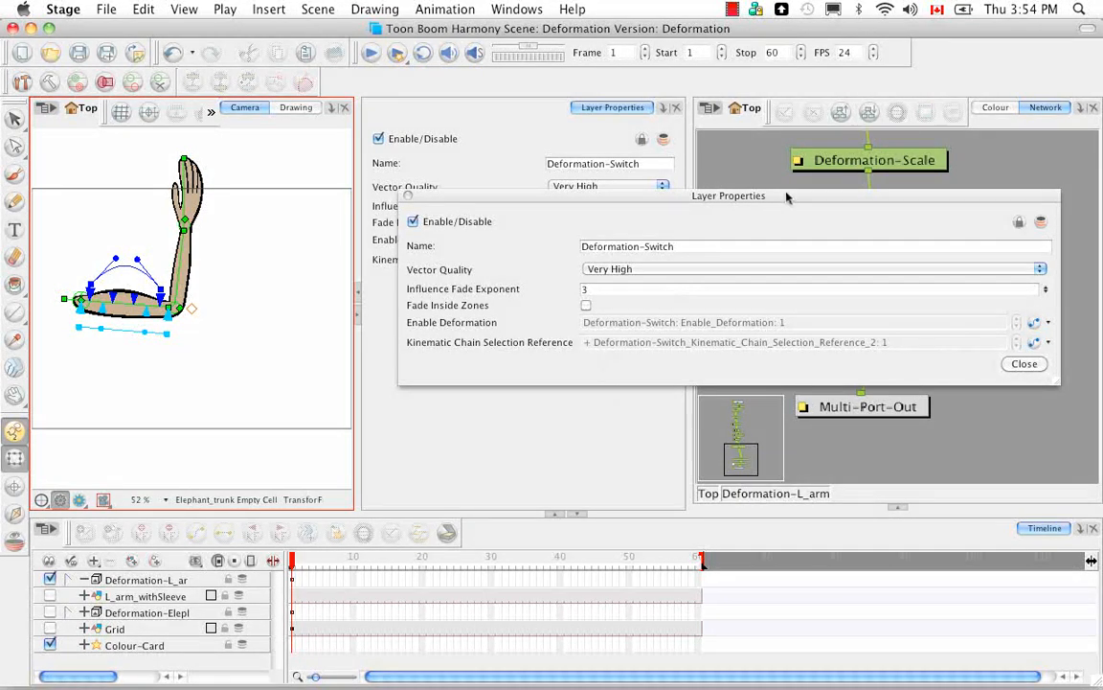
Step: Look through the Deformation-Switch's Vector Quality options and keep Very High
{"action": "left_click_drag", "start_coordinate": [789, 199], "coordinate": [608, 237]}
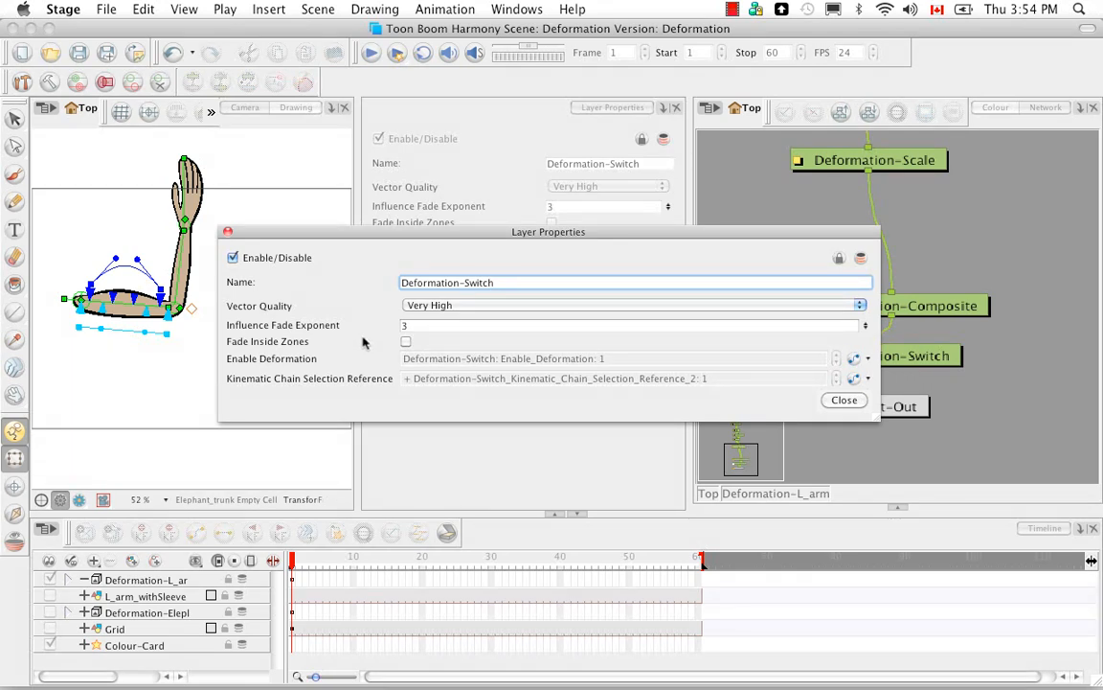
{"action": "left_click", "coordinate": [859, 304]}
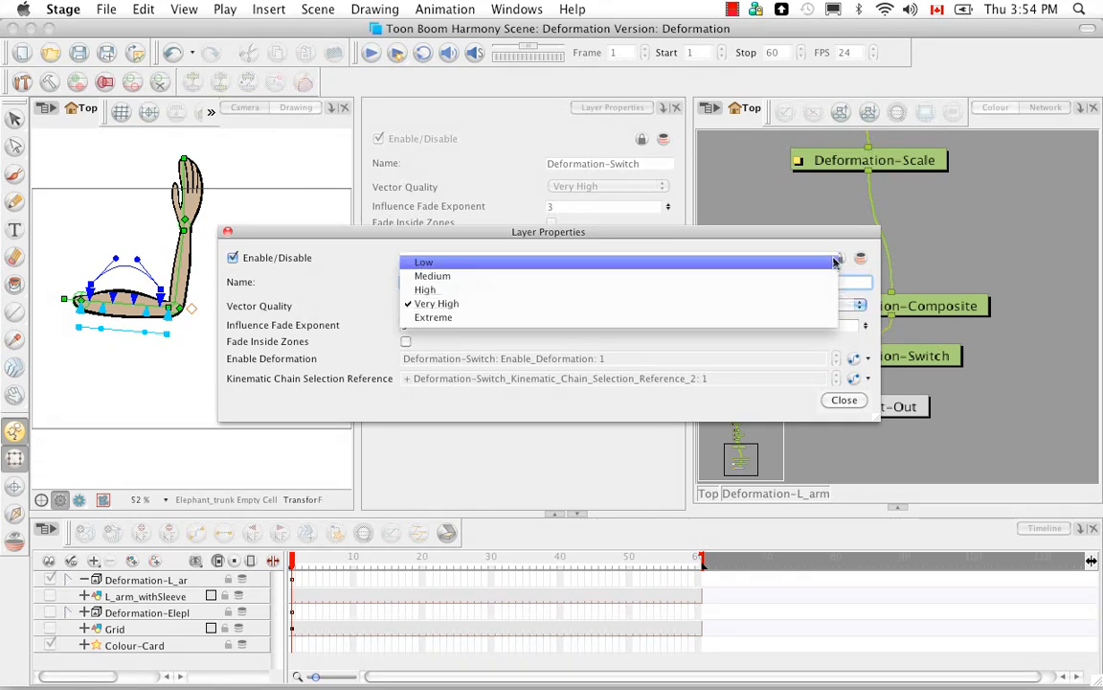
{"action": "left_click", "coordinate": [835, 307]}
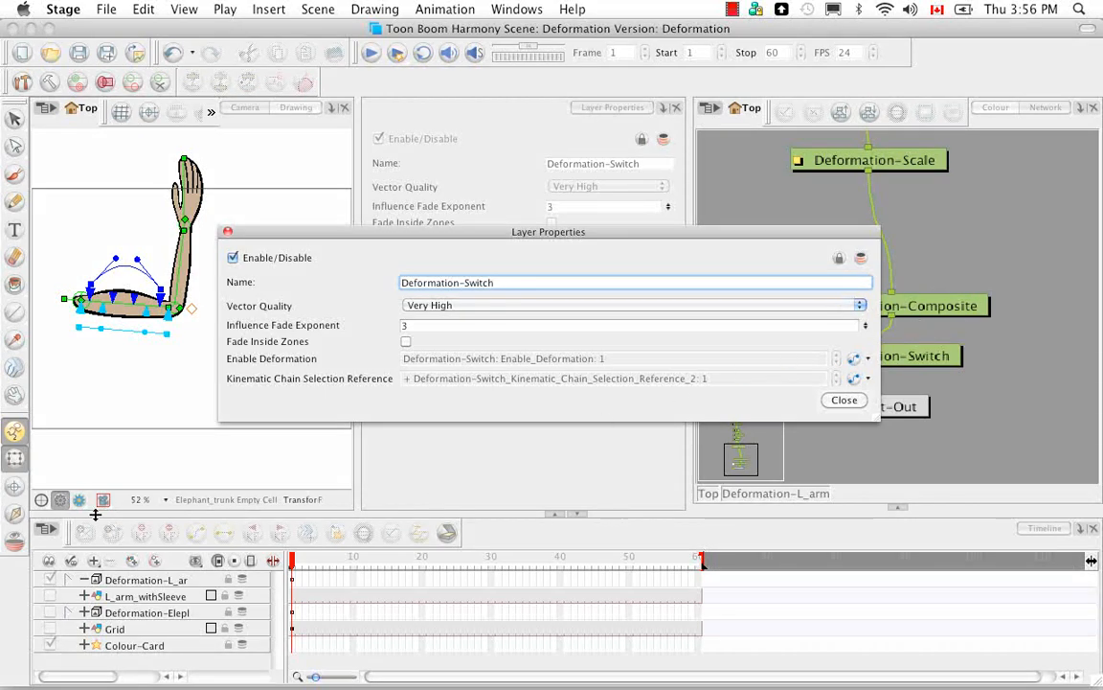
Step: Expand the Deformation-L_arm hierarchy and the Deformation-Switch functions in the timeline, display the parameter values, and close the switch's properties editor
{"action": "left_click", "coordinate": [67, 582]}
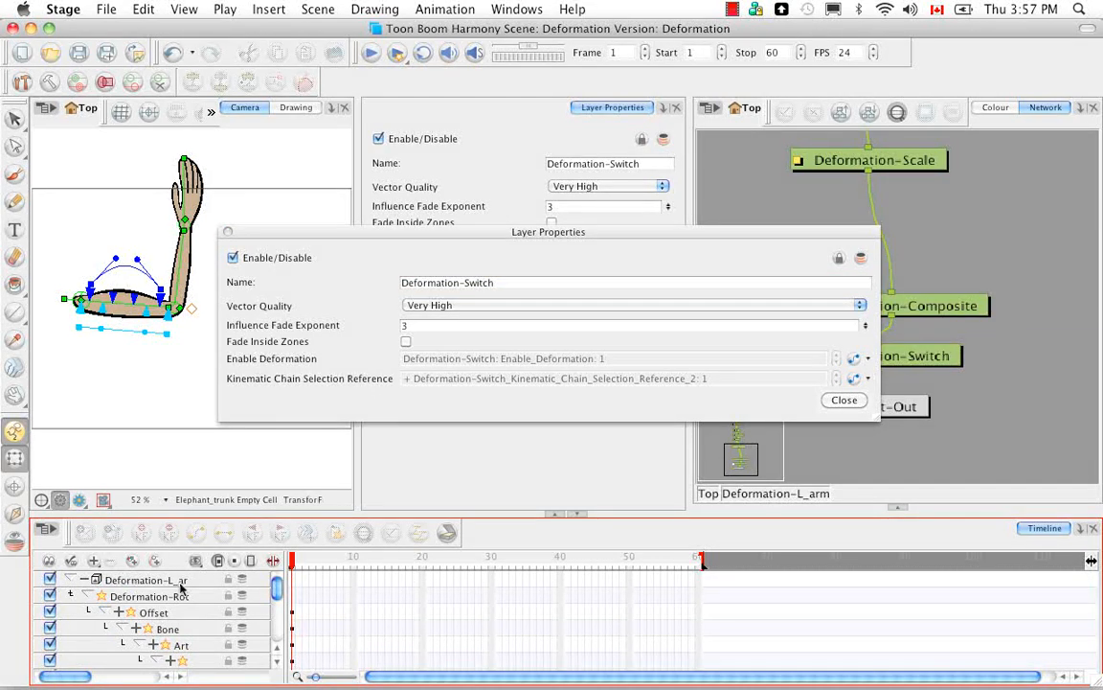
{"action": "left_click_drag", "start_coordinate": [286, 624], "coordinate": [448, 615]}
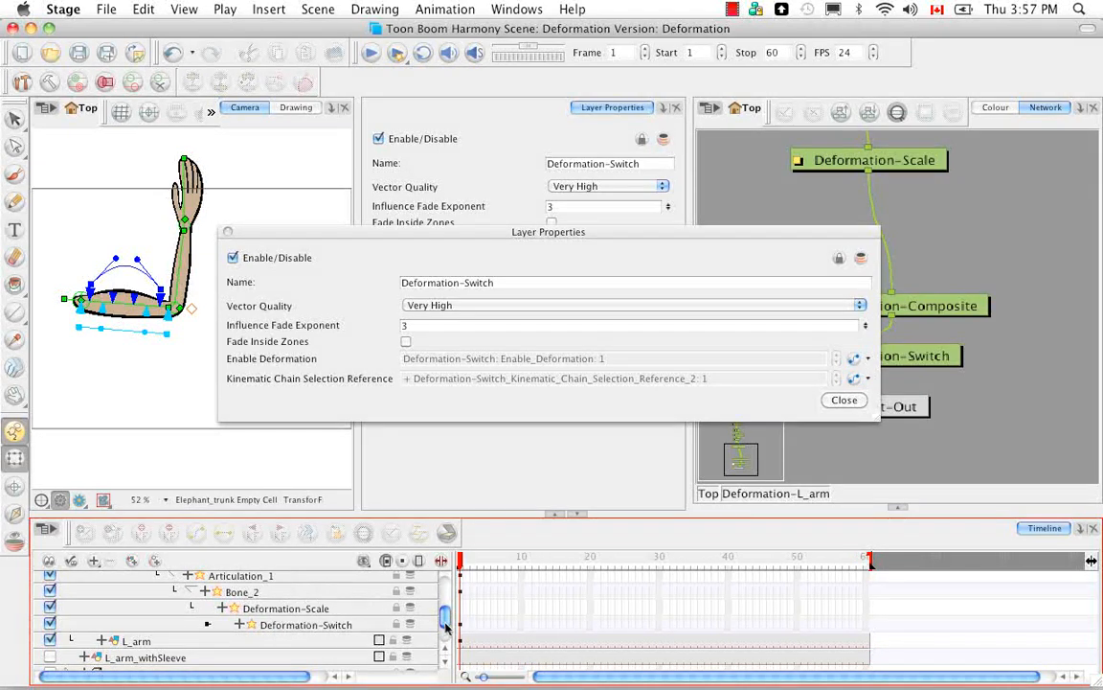
{"action": "mouse_move", "coordinate": [445, 622]}
{"action": "left_mouse_down"}
{"action": "mouse_move", "coordinate": [446, 591]}
{"action": "mouse_move", "coordinate": [442, 615]}
{"action": "left_mouse_up"}
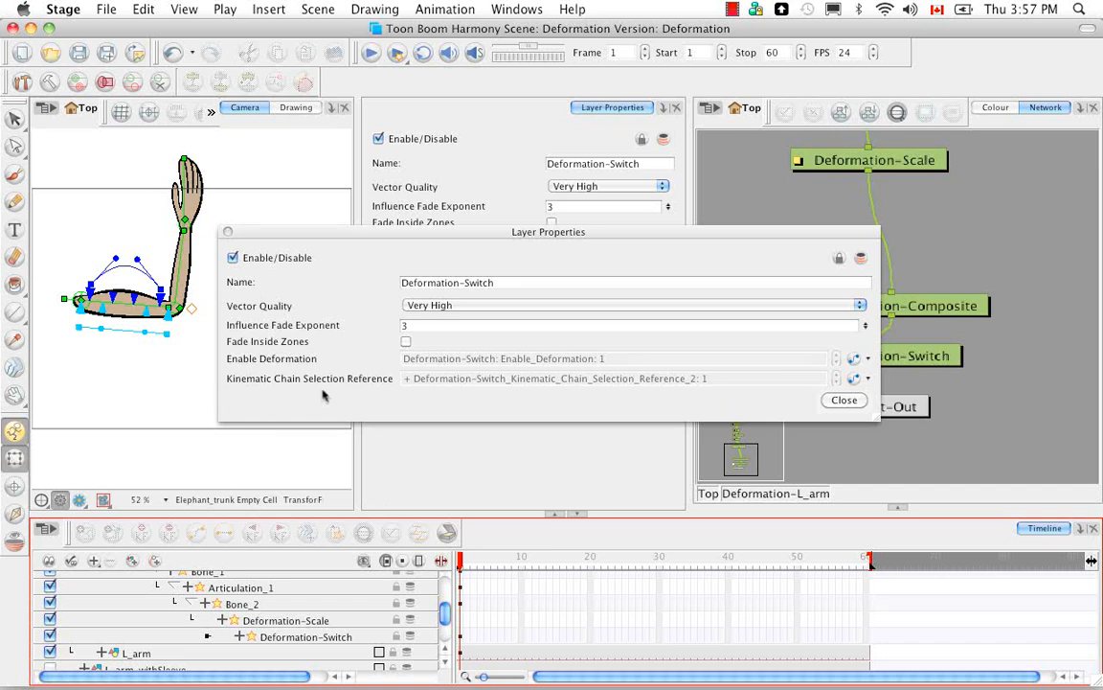
{"action": "left_click", "coordinate": [442, 562]}
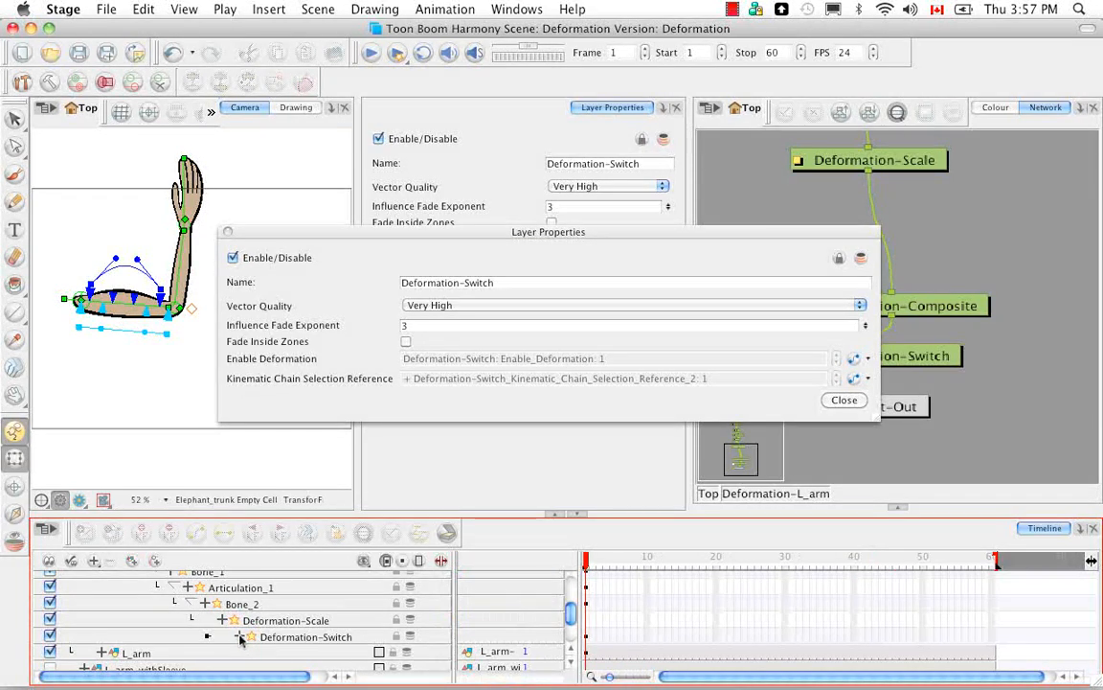
{"action": "left_click", "coordinate": [240, 636]}
{"action": "scroll", "coordinate": [572, 615], "scroll_direction": "down", "scroll_amount": 1}
{"action": "scroll", "coordinate": [571, 615], "scroll_direction": "down", "scroll_amount": 1}
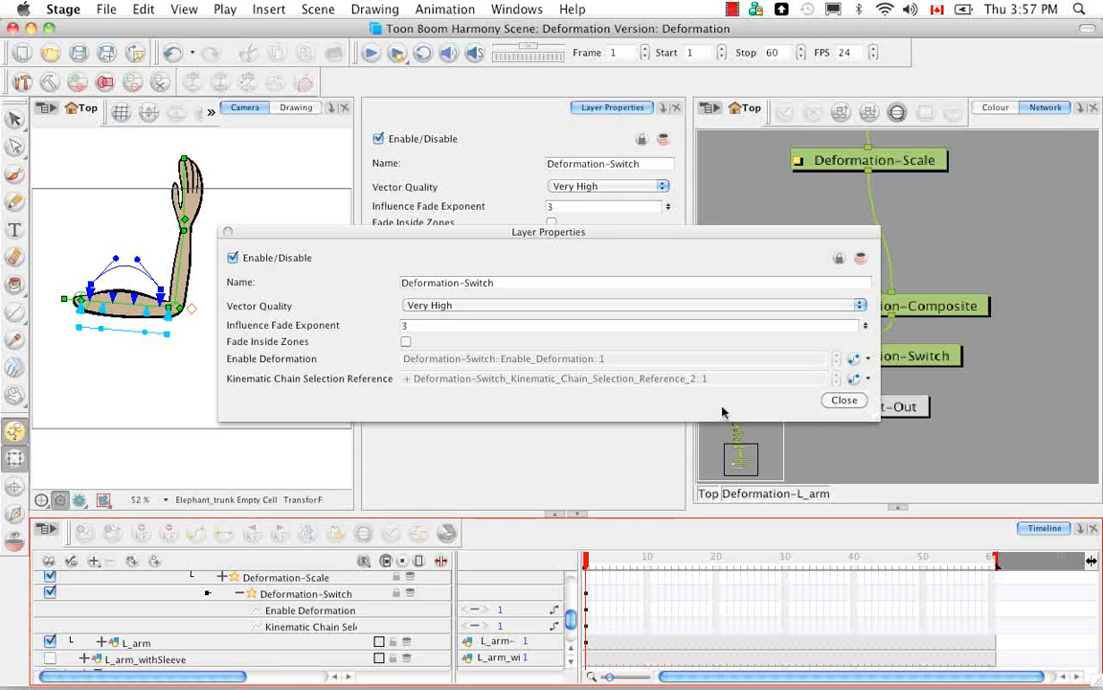
{"action": "left_click", "coordinate": [844, 401]}
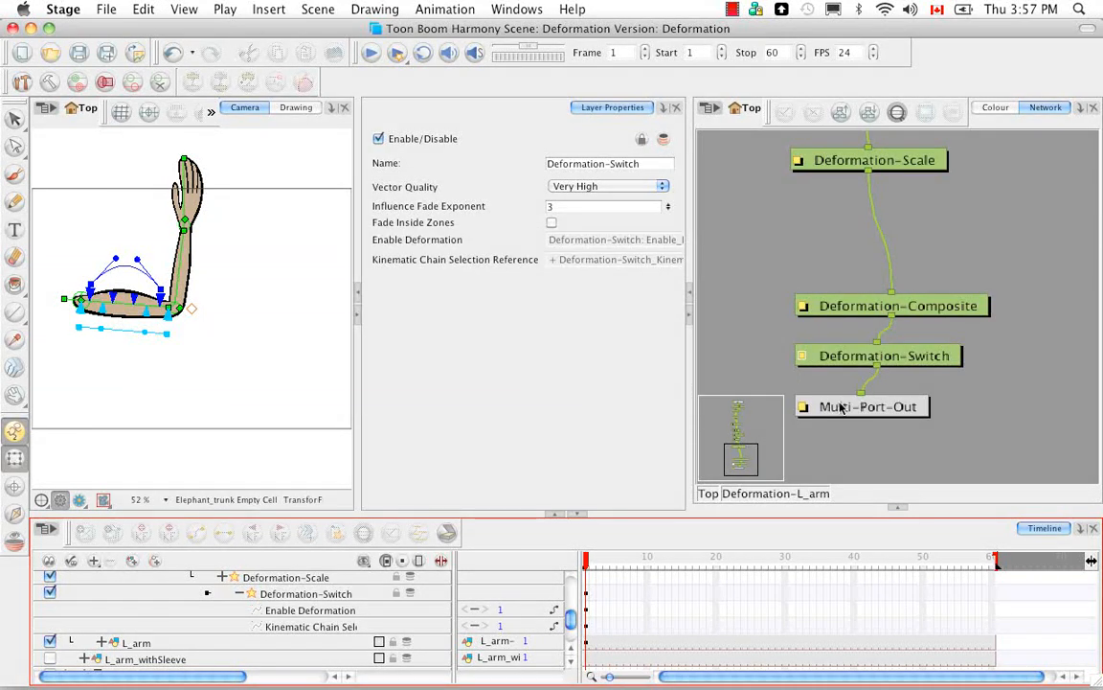
Step: Add a DeformationUniformScale module to the network and place it beside the connection between Deformation-Scale and Deformation-Composite
{"action": "left_click", "coordinate": [897, 509]}
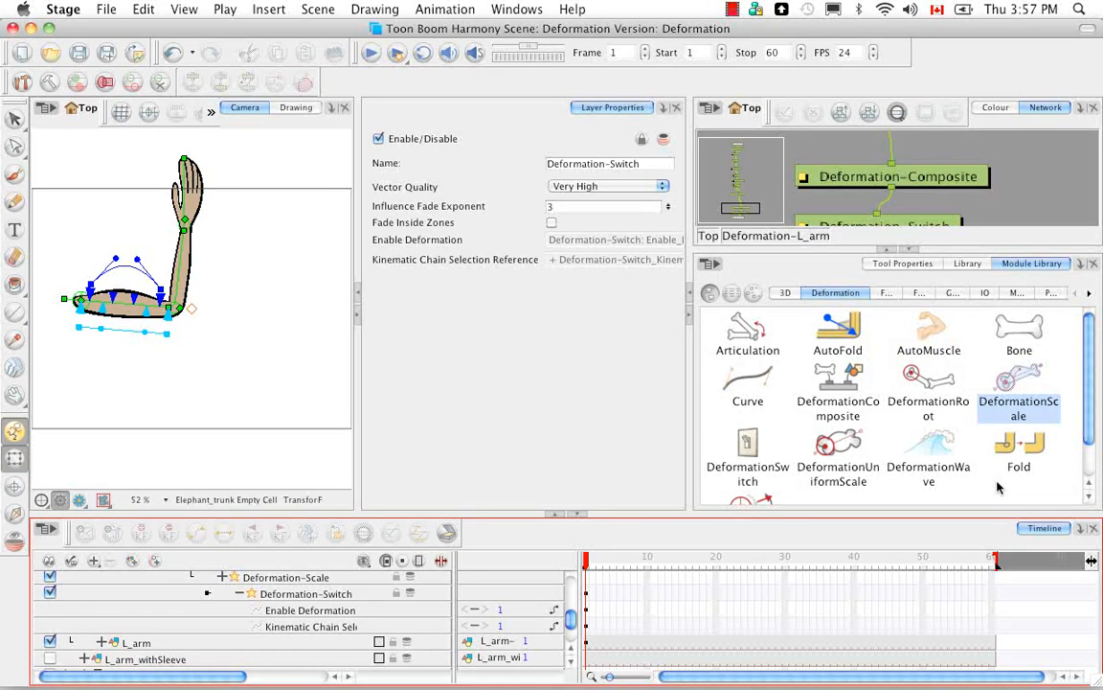
{"action": "left_click", "coordinate": [843, 467]}
{"action": "left_click_drag", "start_coordinate": [1046, 204], "coordinate": [1045, 202]}
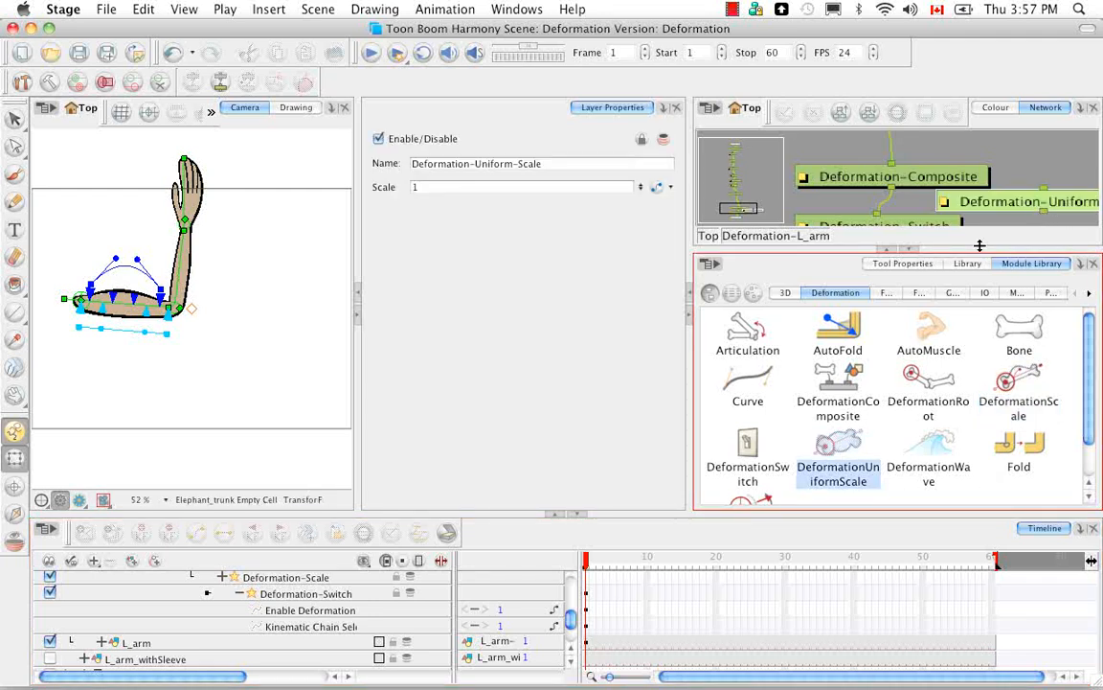
{"action": "left_click", "coordinate": [911, 250]}
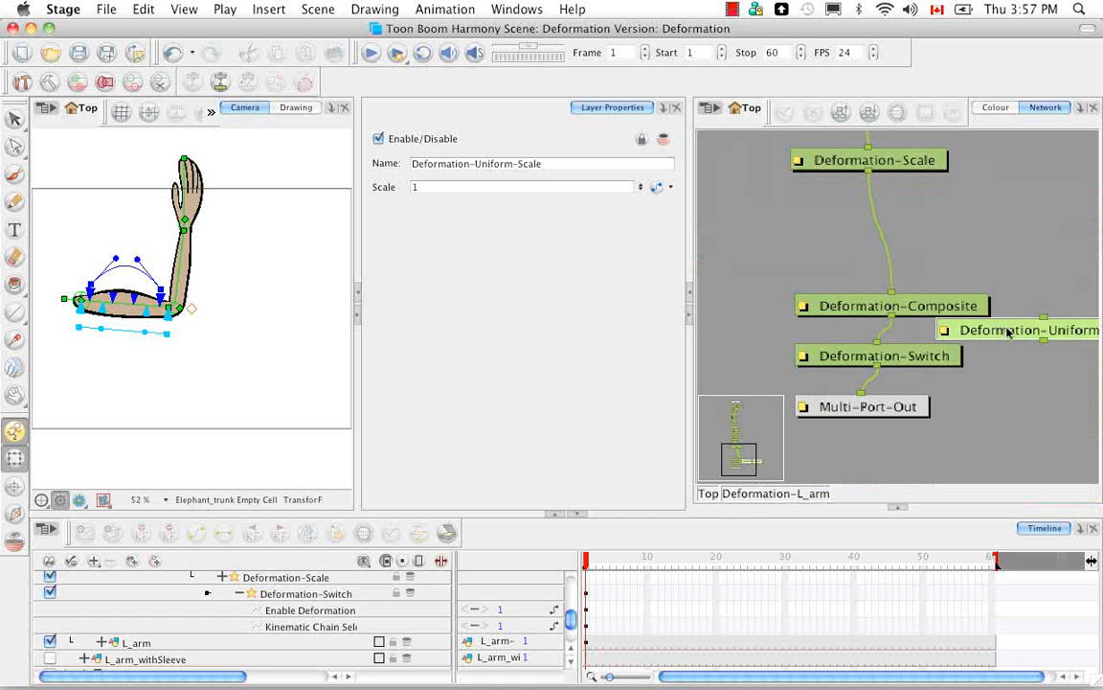
{"action": "left_click_drag", "start_coordinate": [1014, 332], "coordinate": [982, 227]}
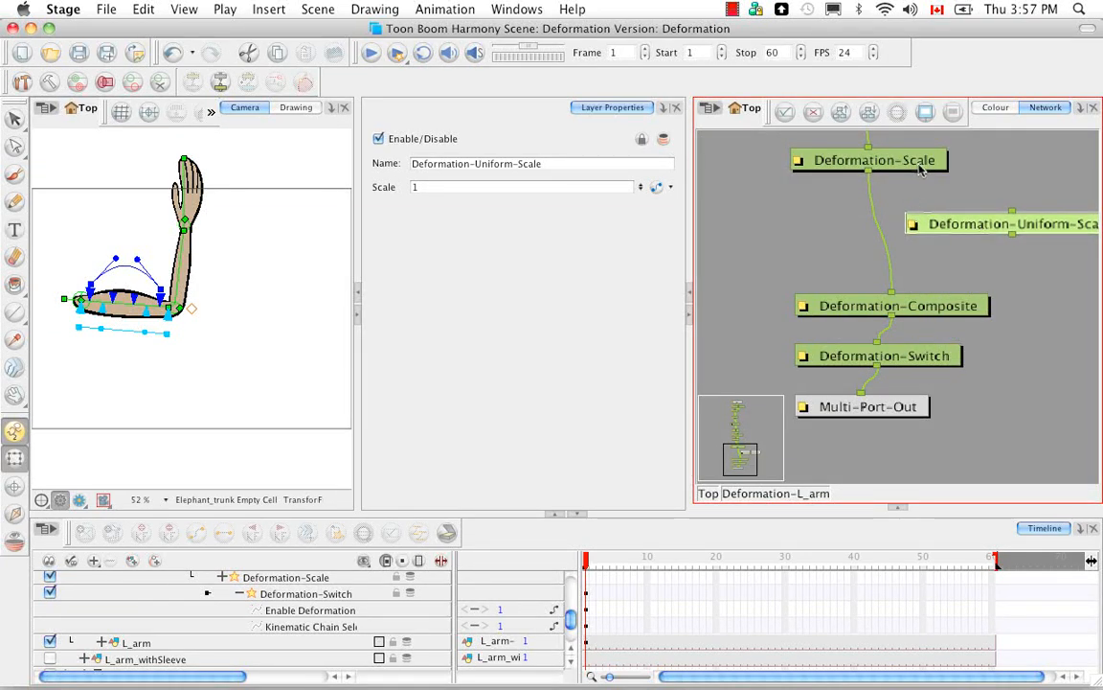
Step: Delete the Deformation-Scale module, connect Deformation-Uniform-Scale between Bone_2 and Deformation-Composite, and display its control in the Camera view
{"action": "left_click", "coordinate": [838, 159]}
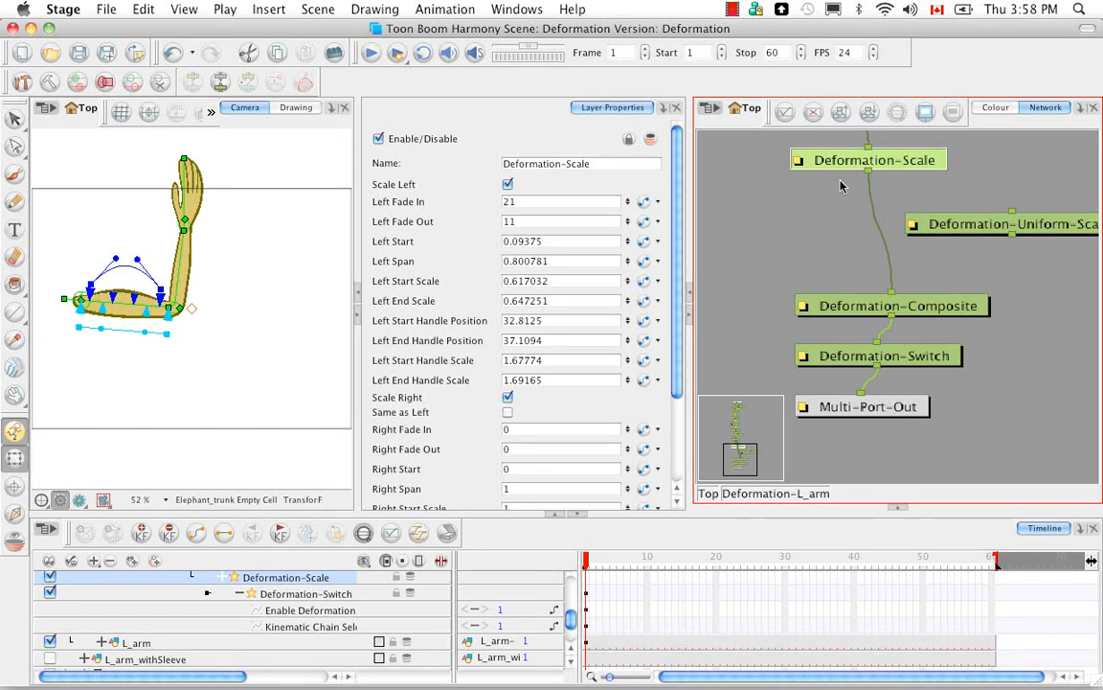
{"action": "key", "text": "Delete"}
{"action": "left_click_drag", "start_coordinate": [1068, 228], "coordinate": [924, 222]}
{"action": "left_click_drag", "start_coordinate": [995, 217], "coordinate": [1010, 296]}
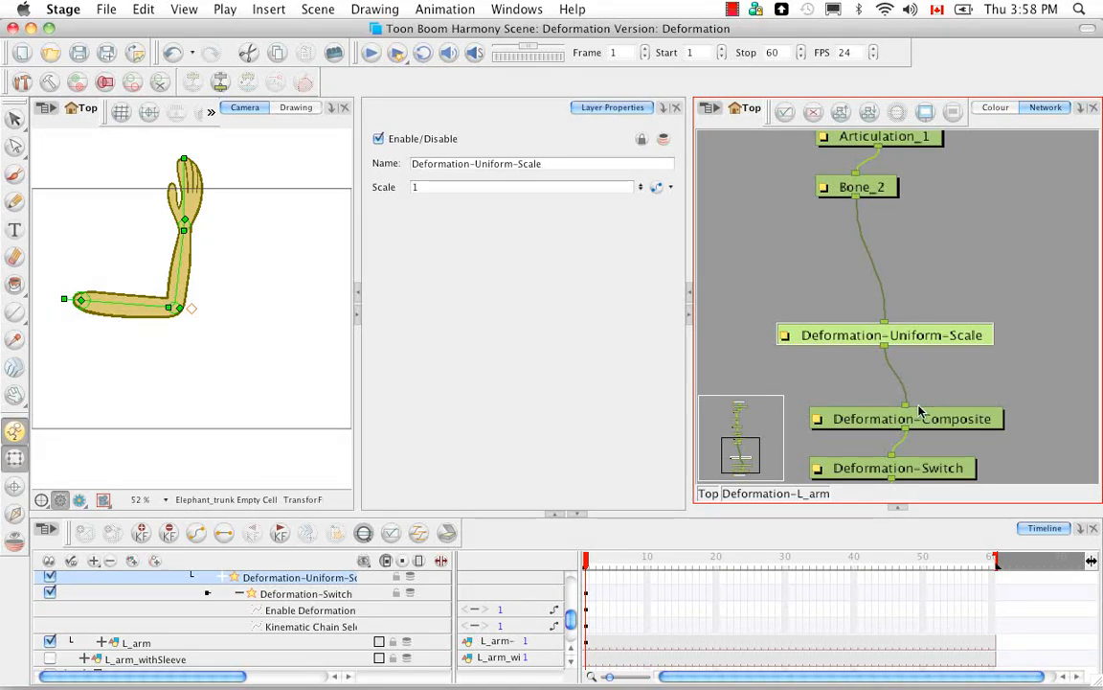
{"action": "key", "text": "shift+F11"}
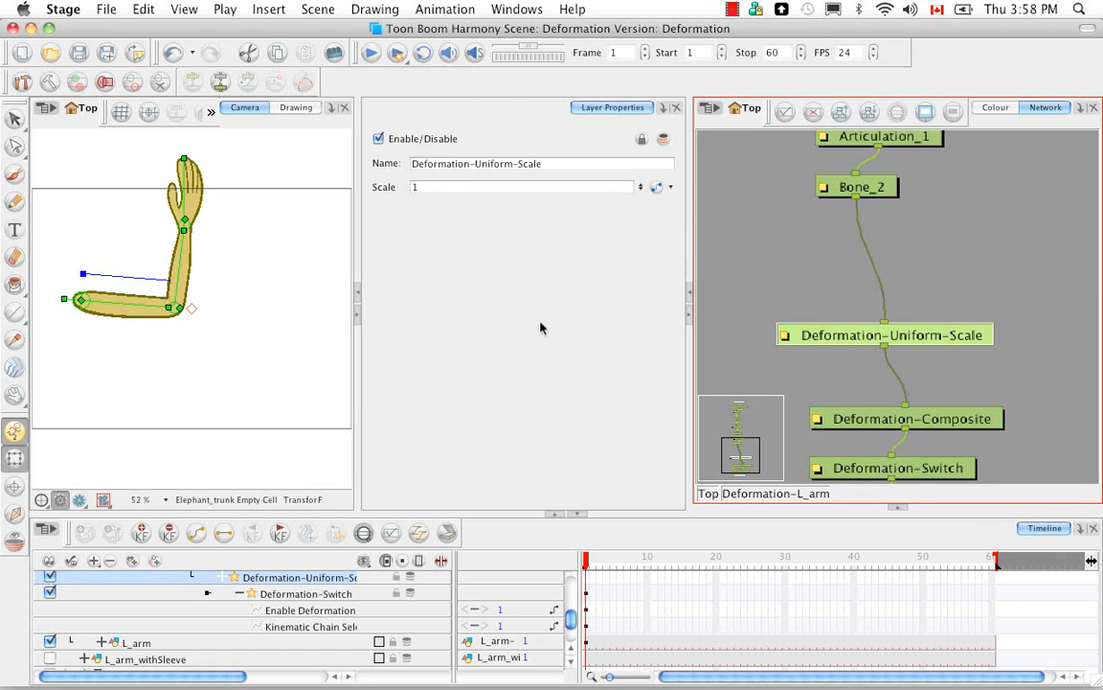
Step: Try different Scale values on Deformation-Uniform-Scale, including 2, and adjust the scale with its Camera handle to about 1.68
{"action": "left_click", "coordinate": [639, 183]}
{"action": "left_click", "coordinate": [640, 183]}
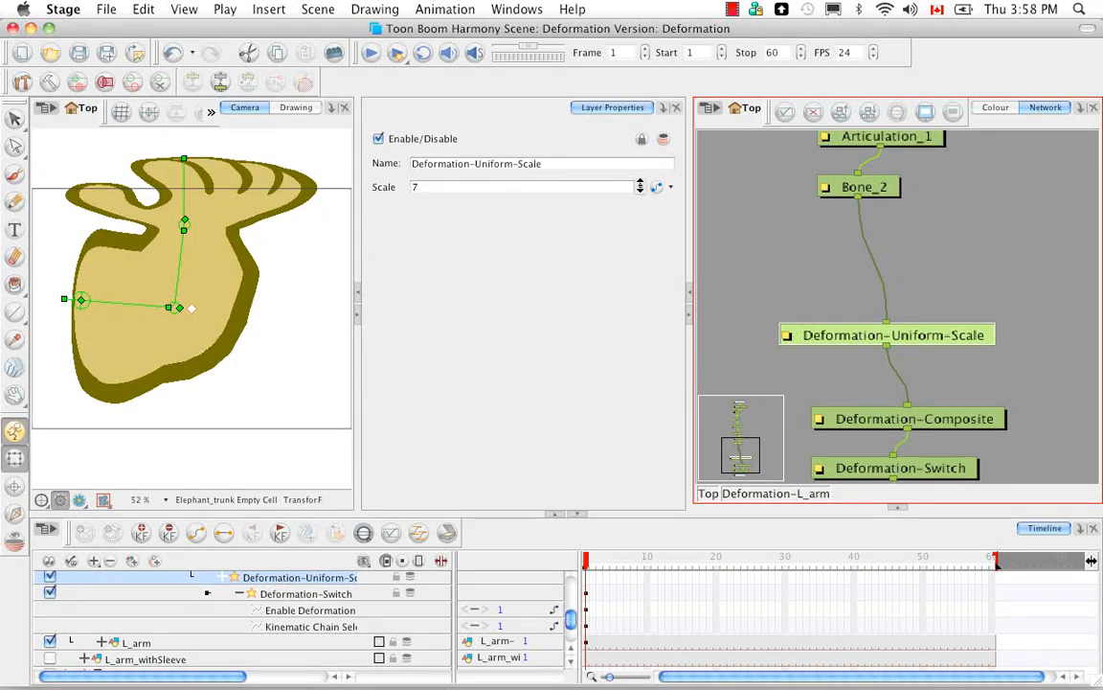
{"action": "left_click", "coordinate": [640, 191]}
{"action": "left_click", "coordinate": [640, 191]}
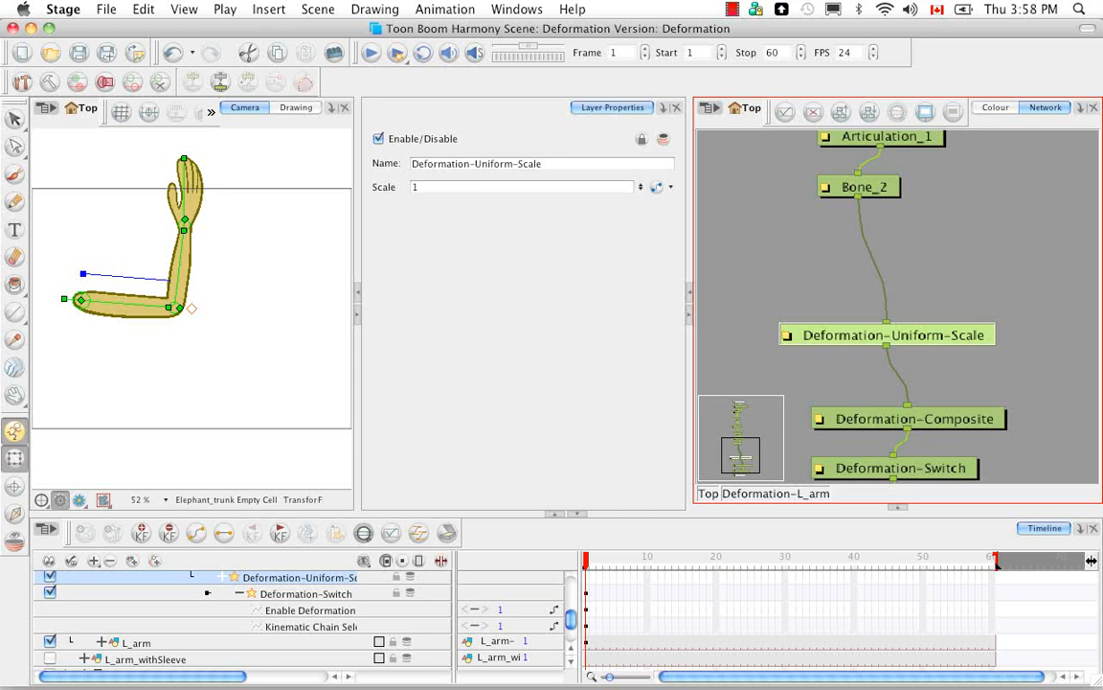
{"action": "double_click", "coordinate": [417, 187]}
{"action": "type", "text": "2"}
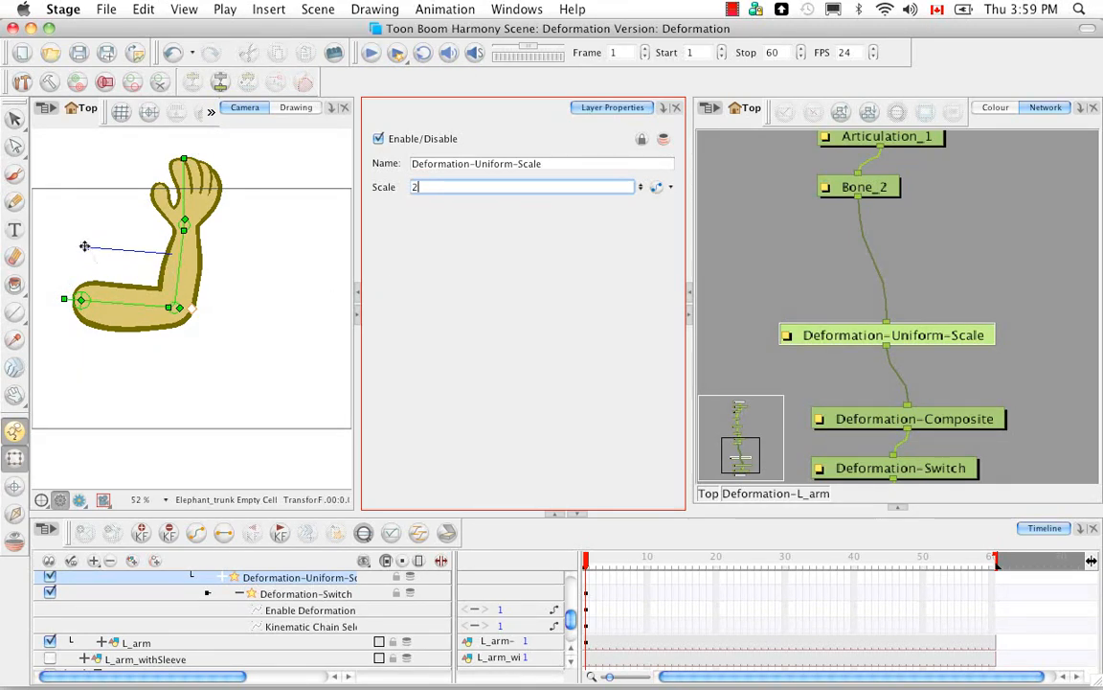
{"action": "left_click", "coordinate": [86, 246]}
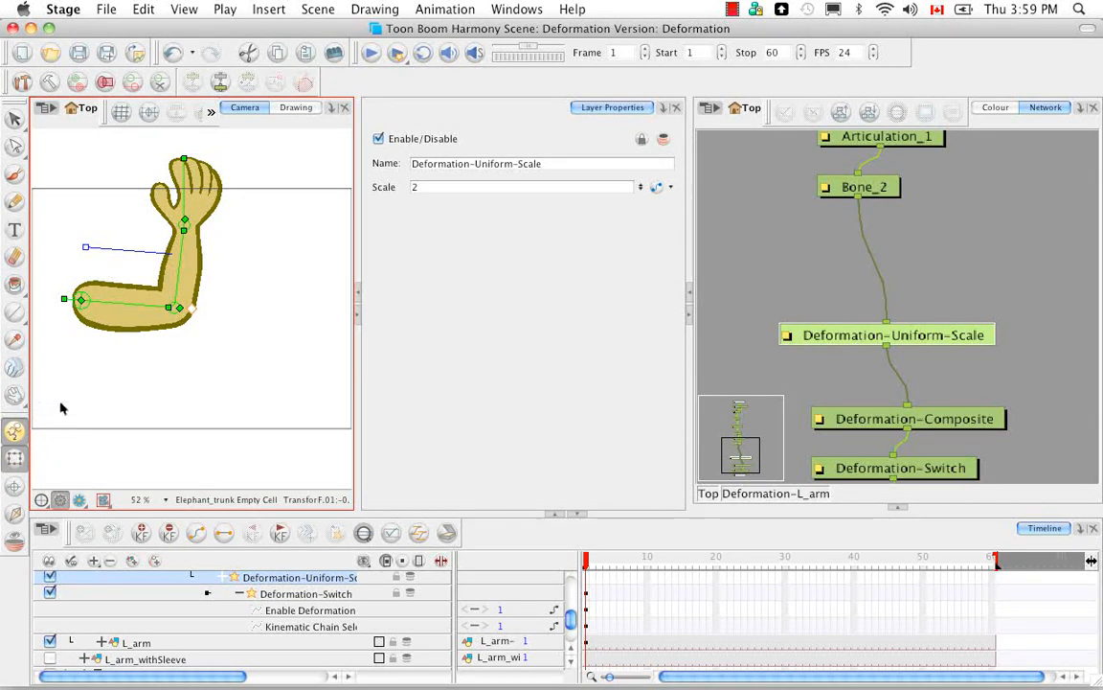
{"action": "left_click_drag", "start_coordinate": [85, 248], "coordinate": [91, 209]}
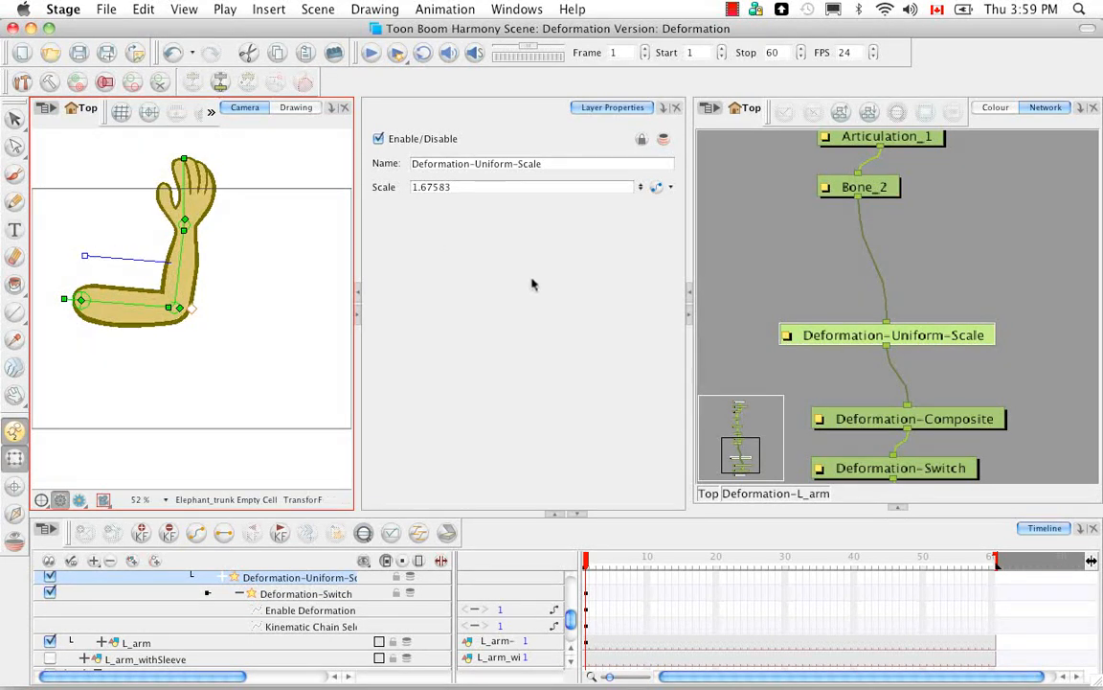
Step: Collapse the Deformation-L_arm hierarchy in the timeline, hide that group, and show Deformation-Elephant_trunk instead
{"action": "left_click", "coordinate": [901, 510]}
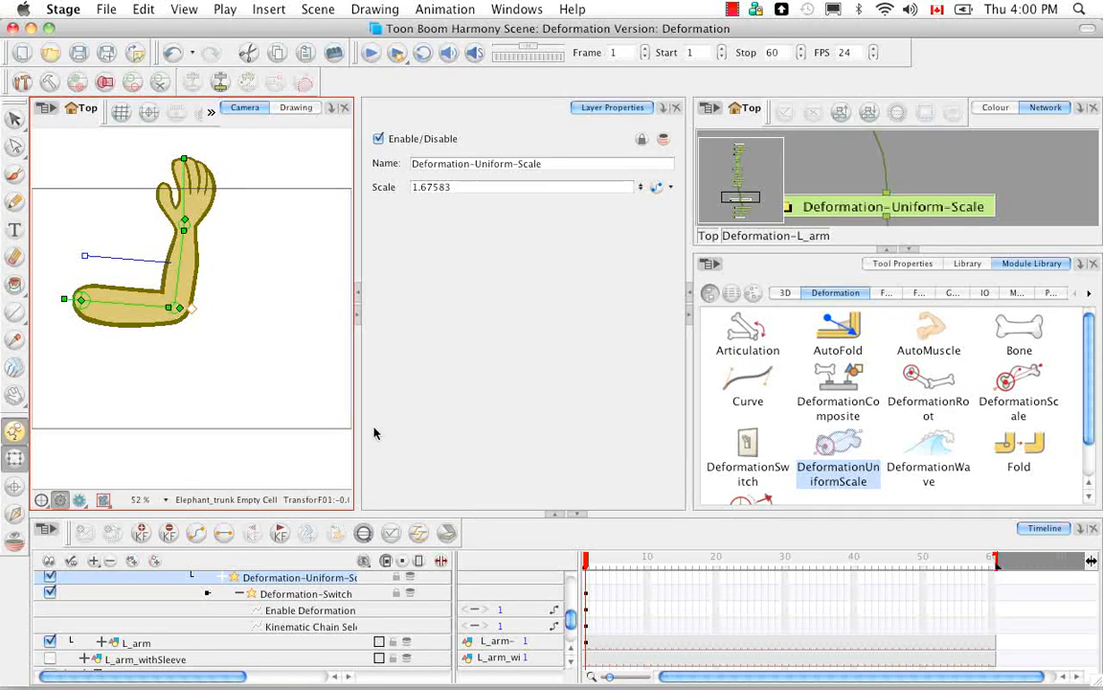
{"action": "left_click_drag", "start_coordinate": [570, 623], "coordinate": [571, 582]}
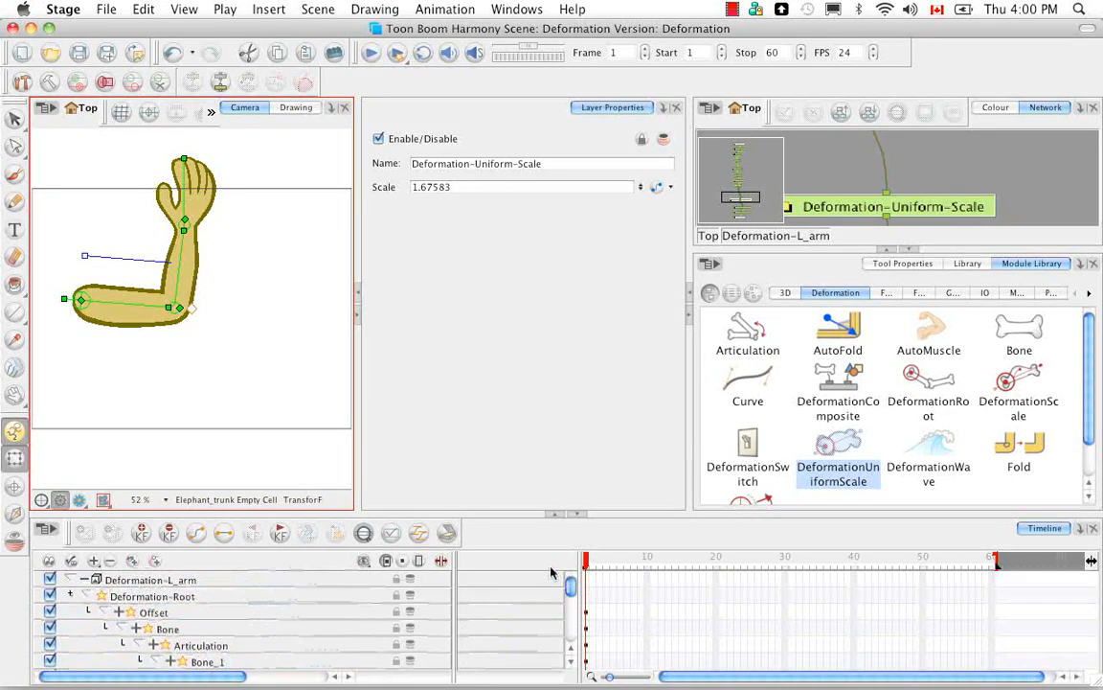
{"action": "left_click", "coordinate": [72, 580]}
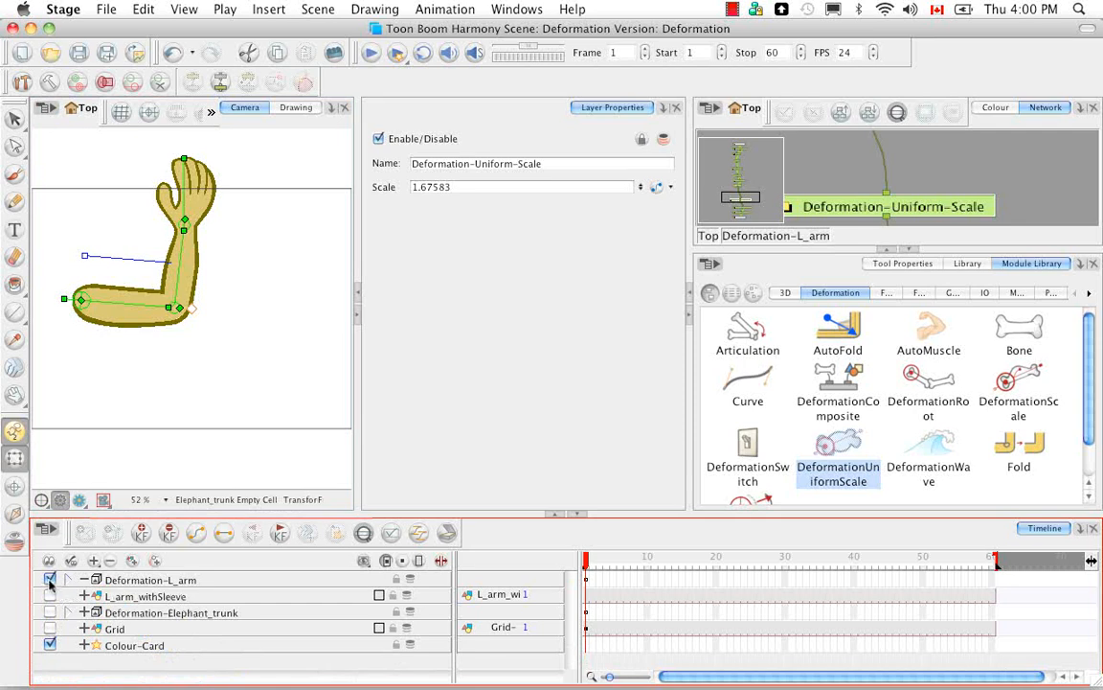
{"action": "left_click", "coordinate": [49, 580]}
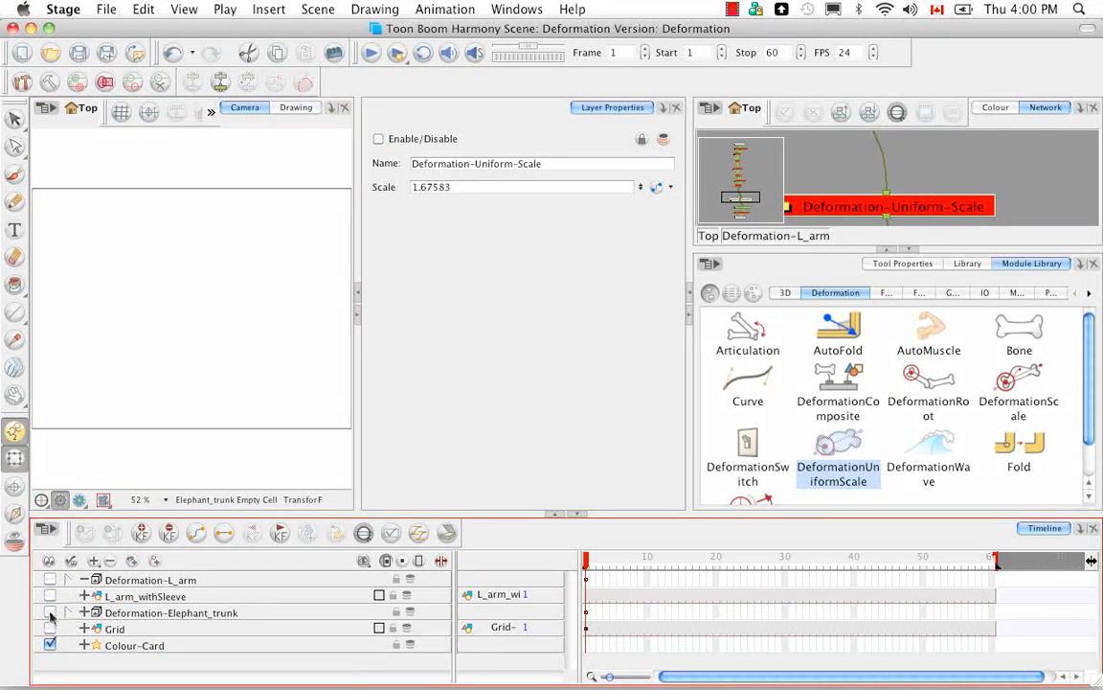
{"action": "left_click", "coordinate": [50, 612]}
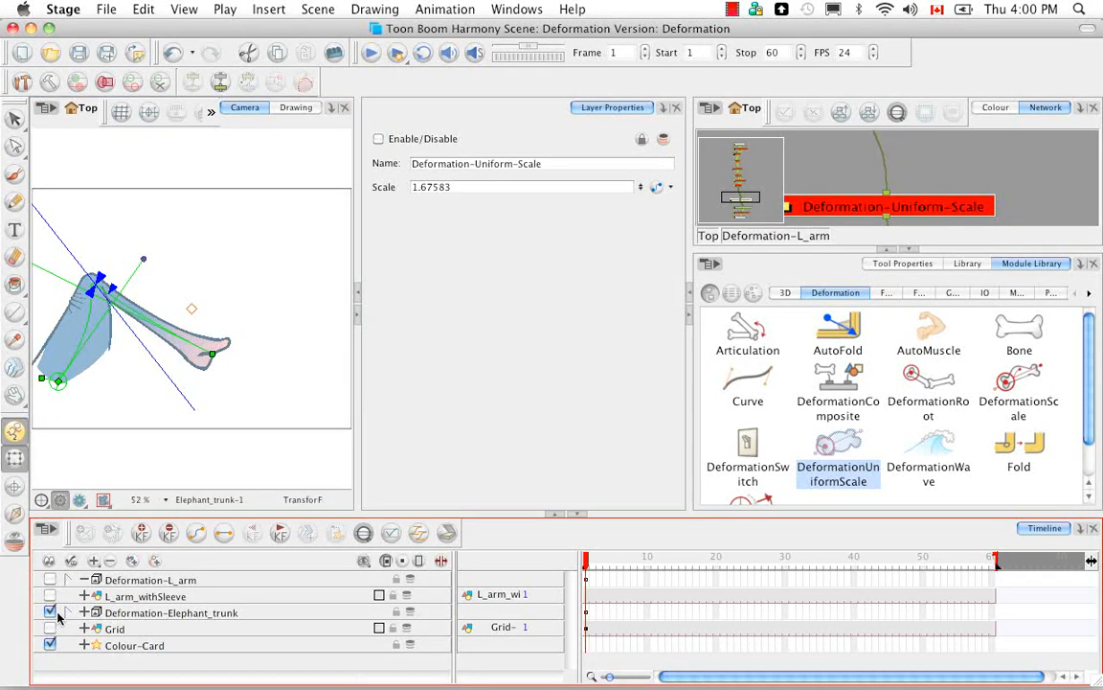
Step: Open the Deformation-Elephant_trunk group in the network and delete its Deformation-Fold module
{"action": "left_click", "coordinate": [711, 236]}
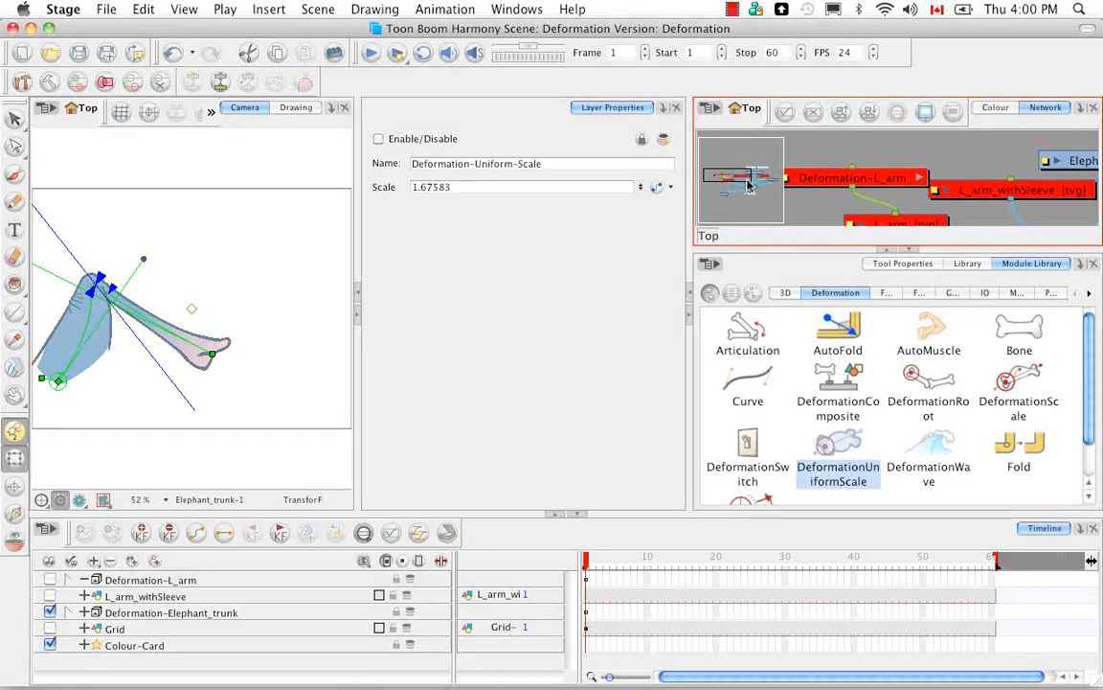
{"action": "left_click_drag", "start_coordinate": [749, 184], "coordinate": [777, 177]}
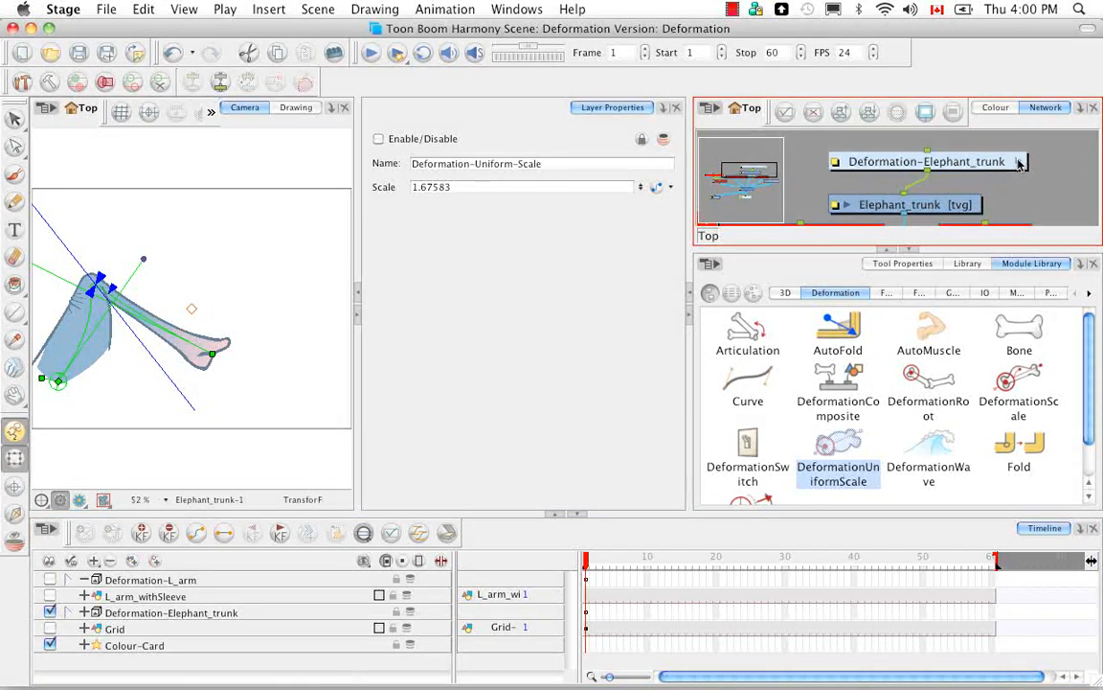
{"action": "left_click", "coordinate": [1019, 162]}
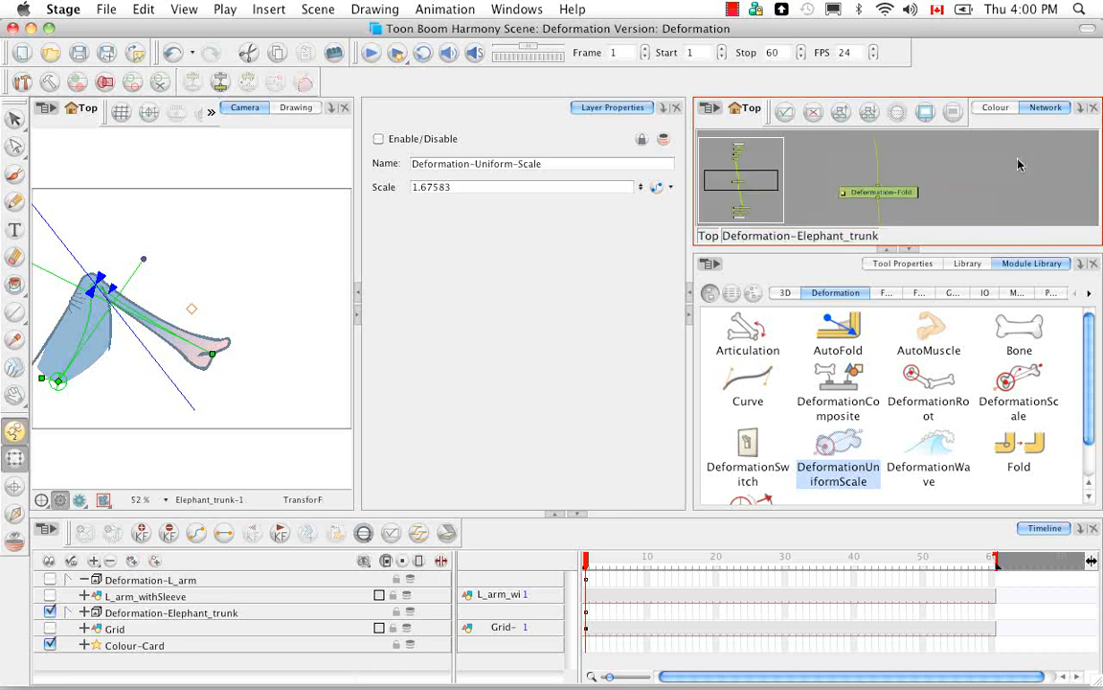
{"action": "left_click", "coordinate": [909, 248]}
{"action": "left_click", "coordinate": [897, 324]}
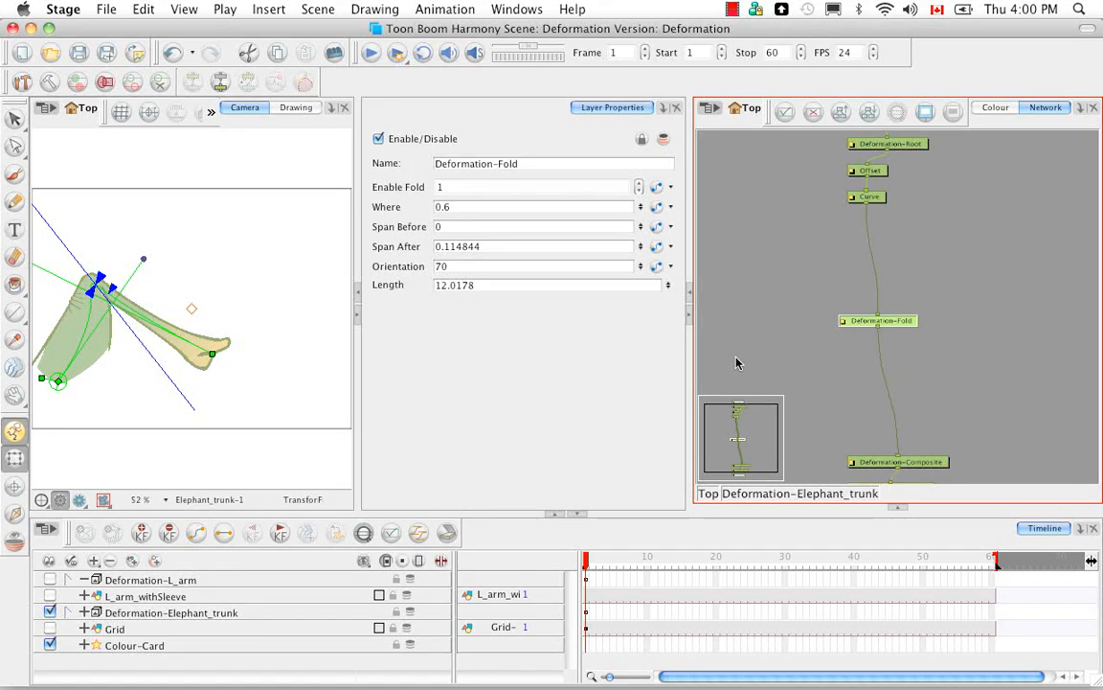
{"action": "key", "text": "Delete"}
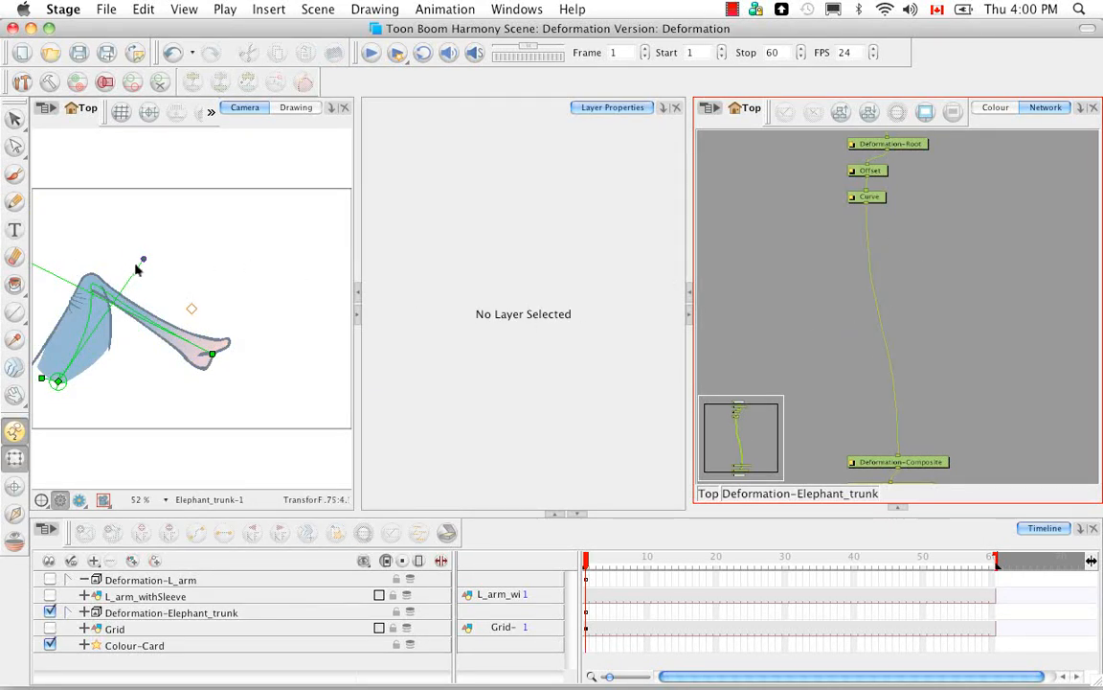
Step: Reshape the trunk's curve so it extends almost straight horizontally, and hide the parameter values in the timeline
{"action": "left_click_drag", "start_coordinate": [146, 260], "coordinate": [110, 343]}
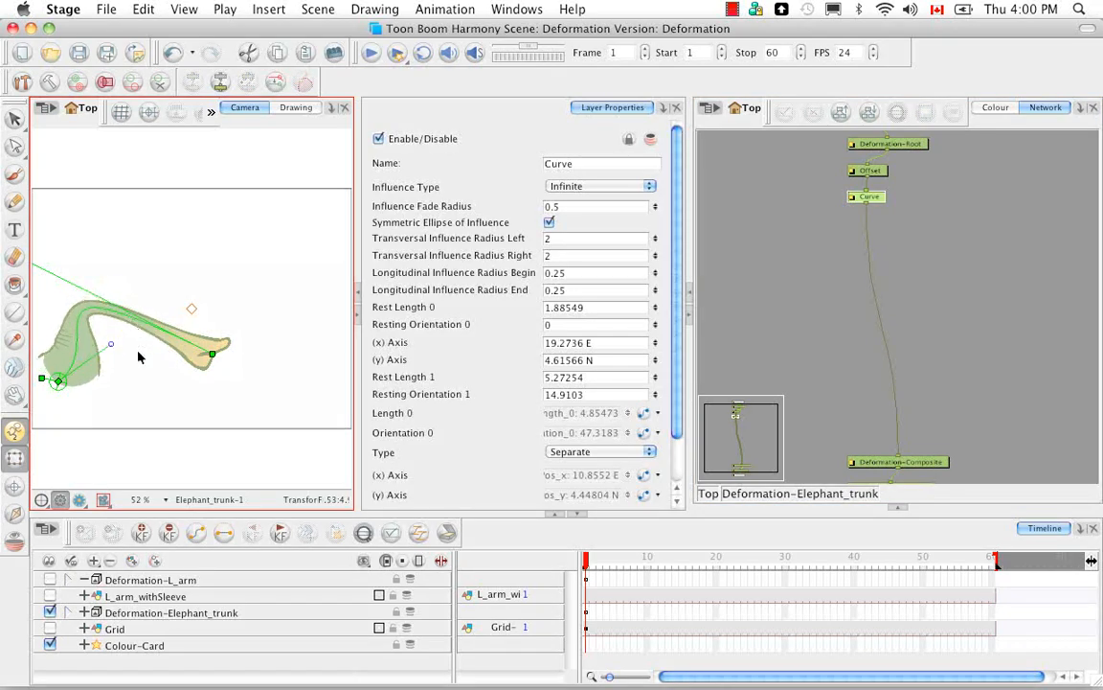
{"action": "left_click_drag", "start_coordinate": [113, 264], "coordinate": [182, 307]}
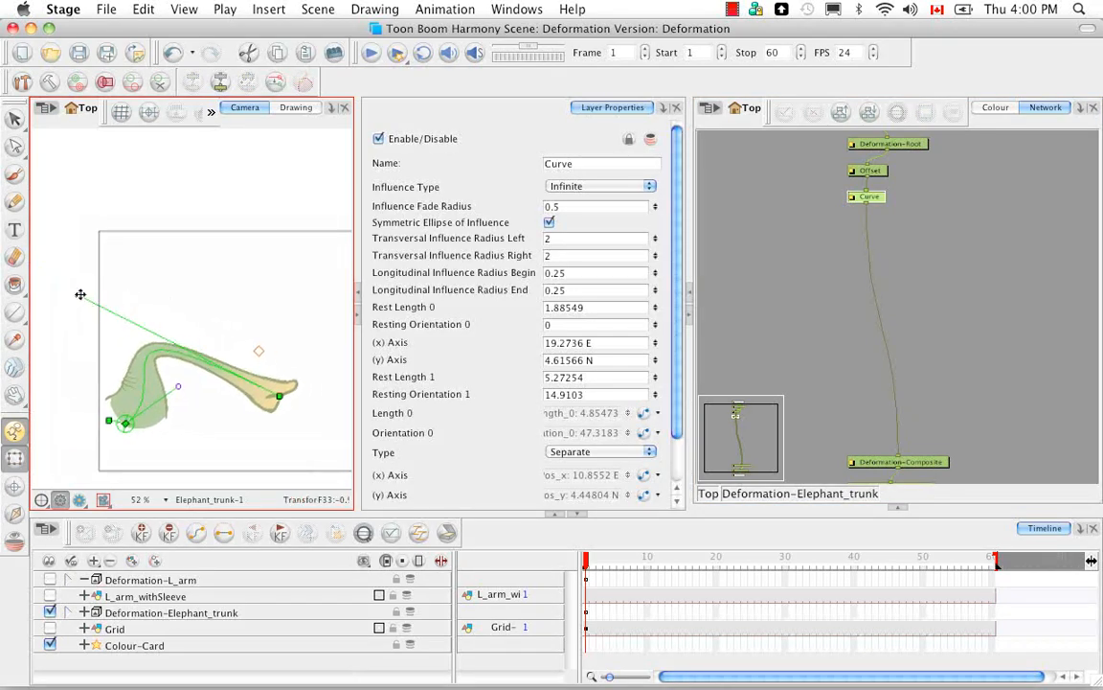
{"action": "left_click_drag", "start_coordinate": [80, 294], "coordinate": [329, 386]}
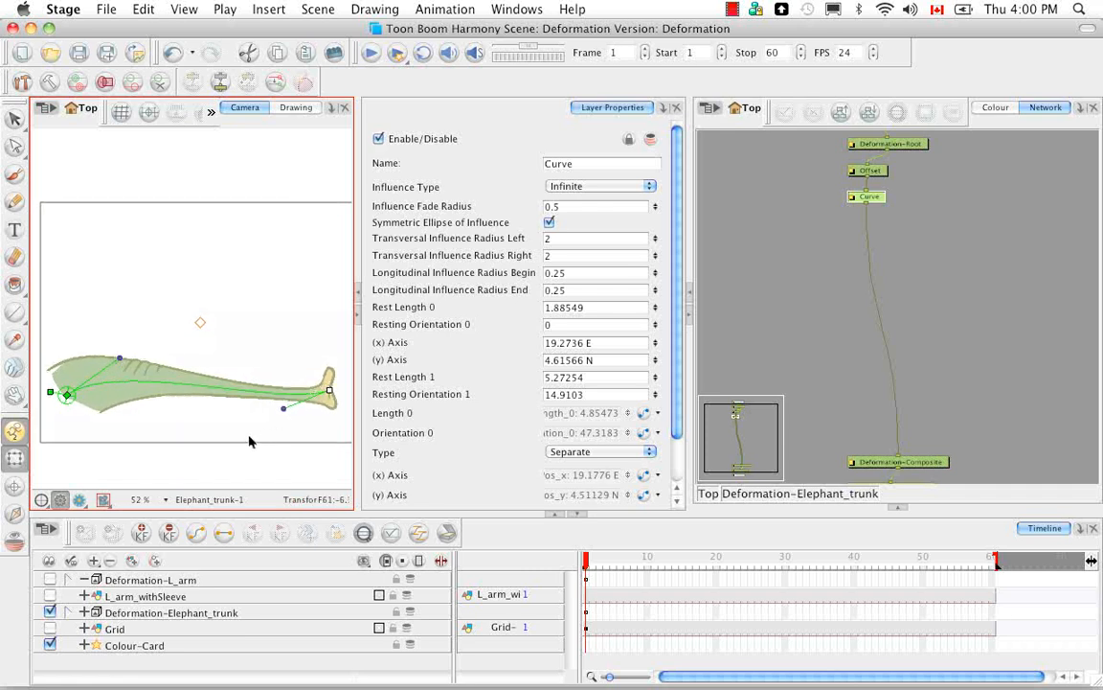
{"action": "mouse_move", "coordinate": [249, 439]}
{"action": "left_mouse_down"}
{"action": "mouse_move", "coordinate": [227, 393]}
{"action": "mouse_move", "coordinate": [236, 414]}
{"action": "left_mouse_up"}
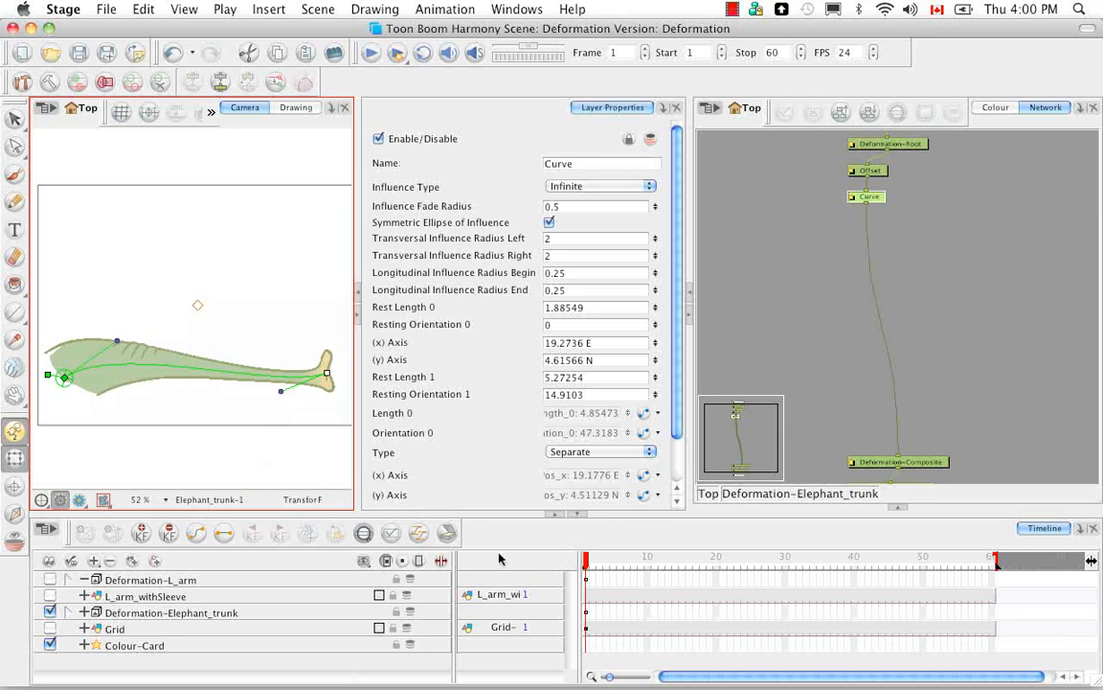
{"action": "left_click", "coordinate": [442, 561]}
{"action": "left_click_drag", "start_coordinate": [452, 587], "coordinate": [290, 598]}
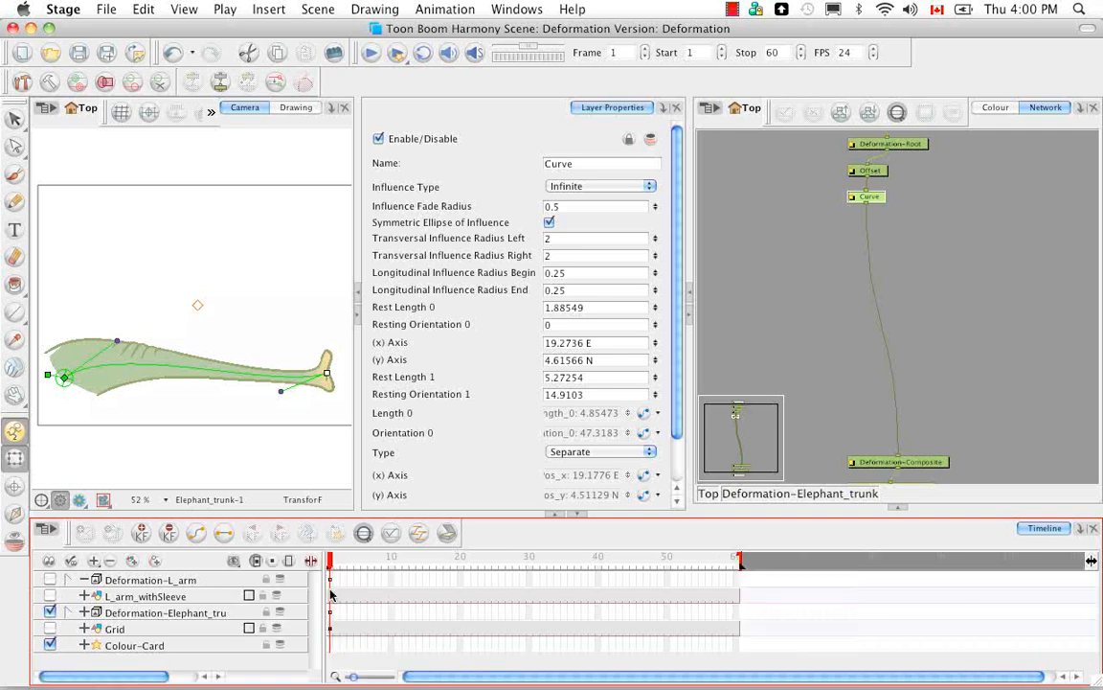
Step: Add a DeformationWave module to the elephant trunk network beside the main connection
{"action": "left_click", "coordinate": [900, 509]}
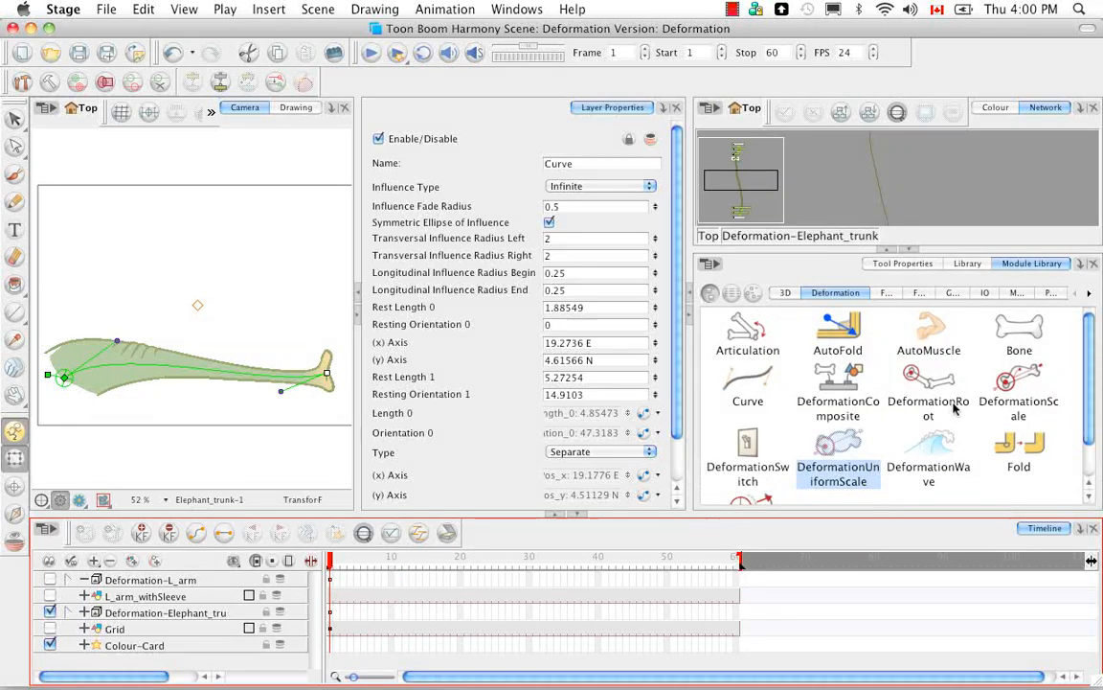
{"action": "left_click", "coordinate": [938, 444]}
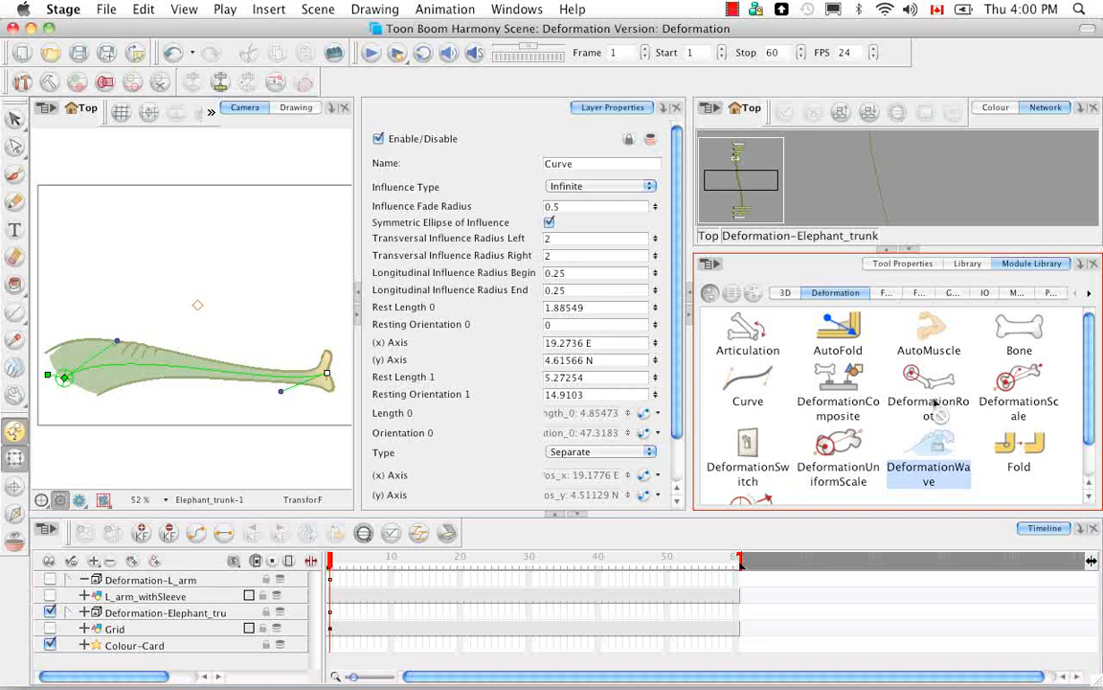
{"action": "left_click_drag", "start_coordinate": [953, 188], "coordinate": [956, 186]}
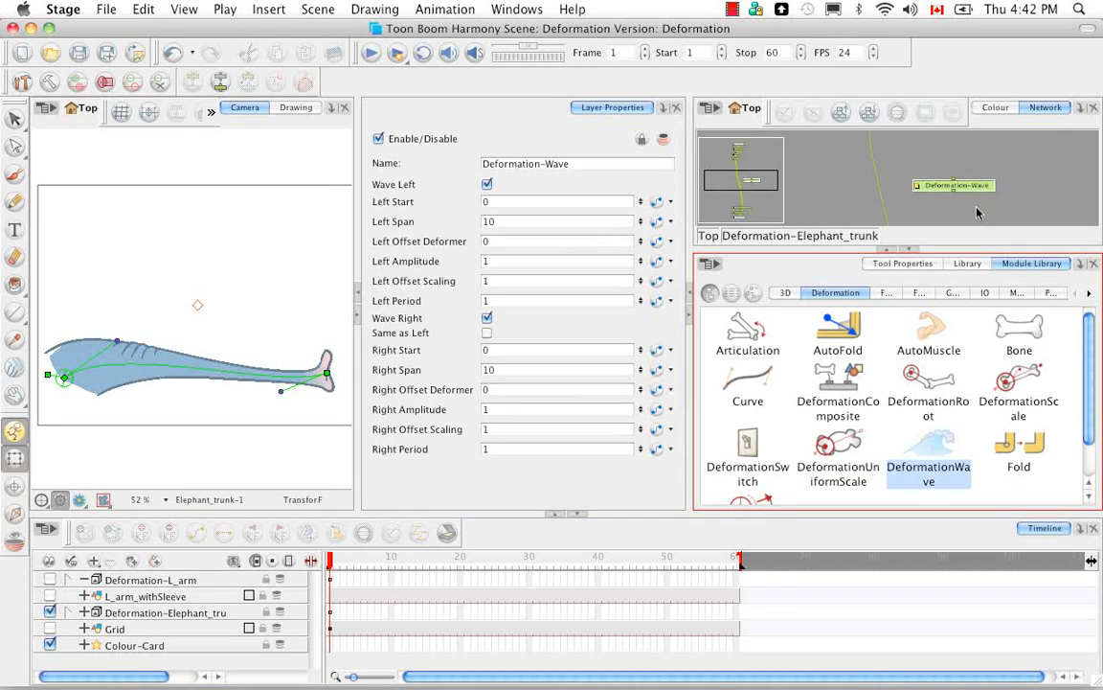
Step: Add two more Curve modules and insert them in series between the existing Curve and Deformation-Composite
{"action": "left_click", "coordinate": [752, 382]}
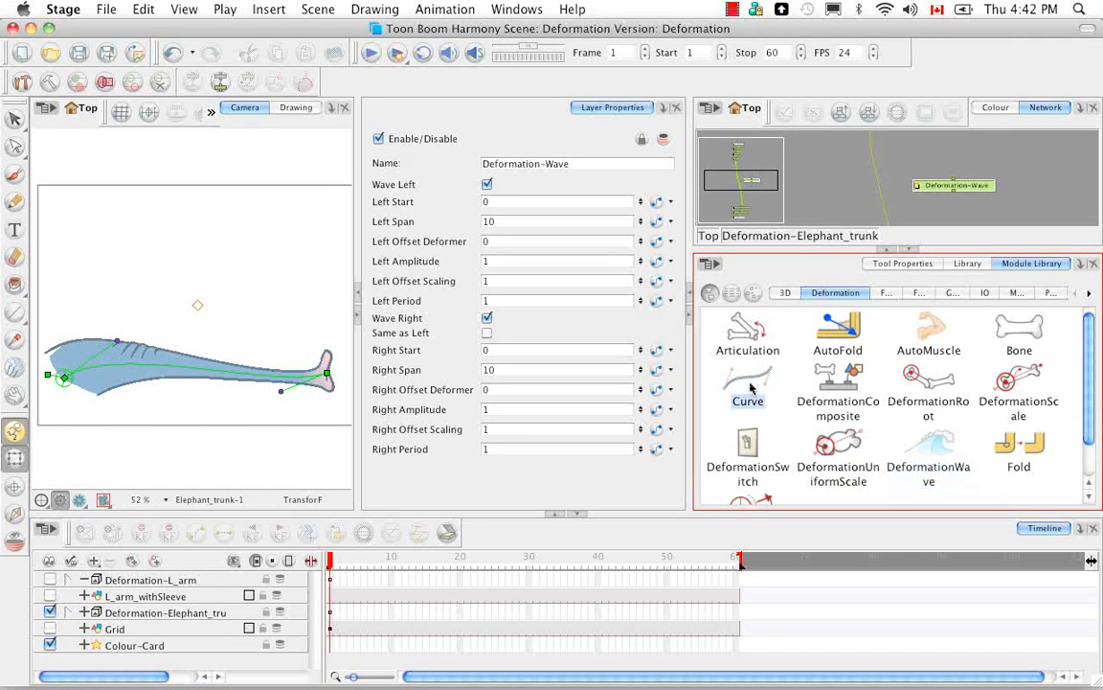
{"action": "left_click_drag", "start_coordinate": [752, 386], "coordinate": [946, 213]}
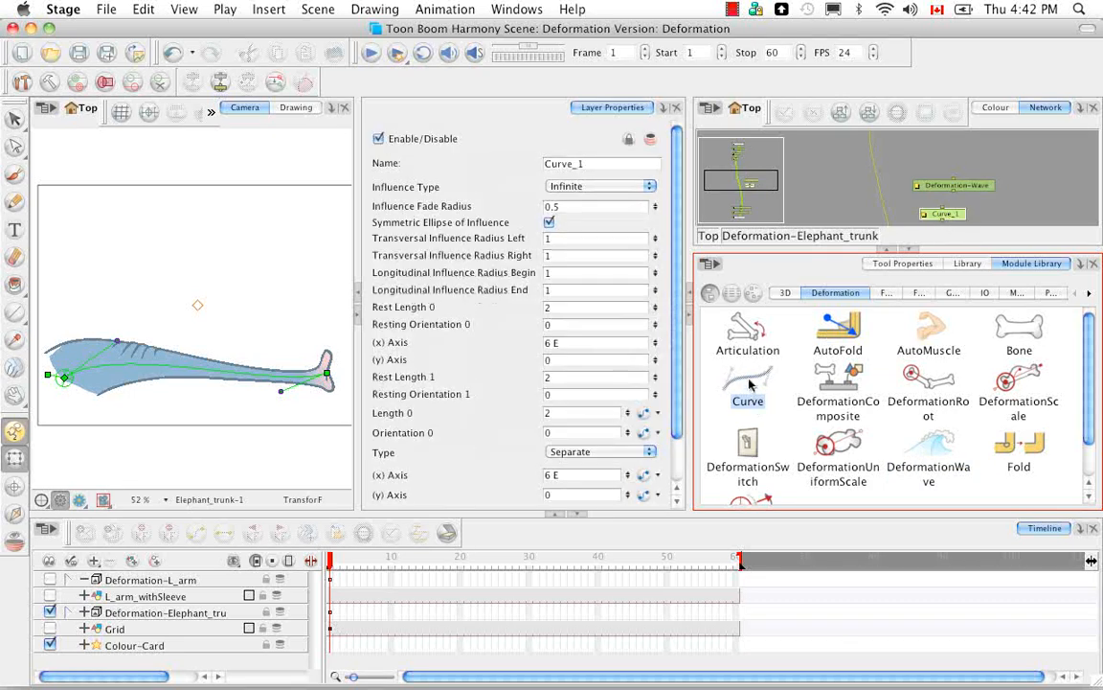
{"action": "left_click_drag", "start_coordinate": [752, 383], "coordinate": [898, 200]}
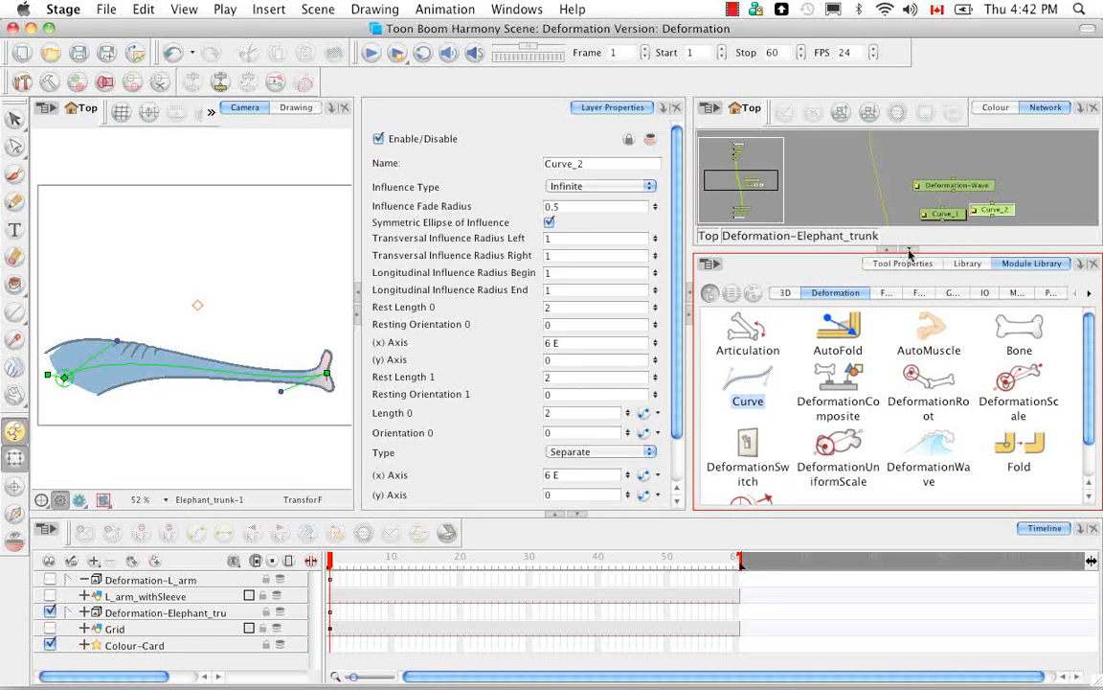
{"action": "left_click", "coordinate": [909, 252]}
{"action": "left_click_drag", "start_coordinate": [955, 347], "coordinate": [880, 243]}
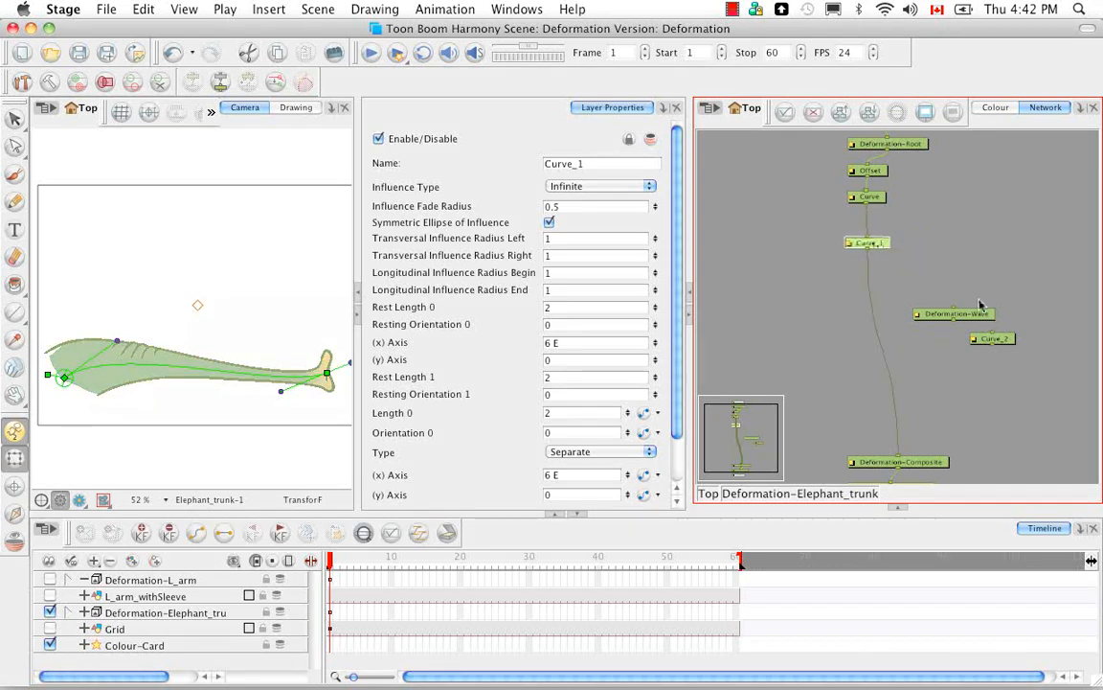
{"action": "left_click_drag", "start_coordinate": [893, 295], "coordinate": [887, 297]}
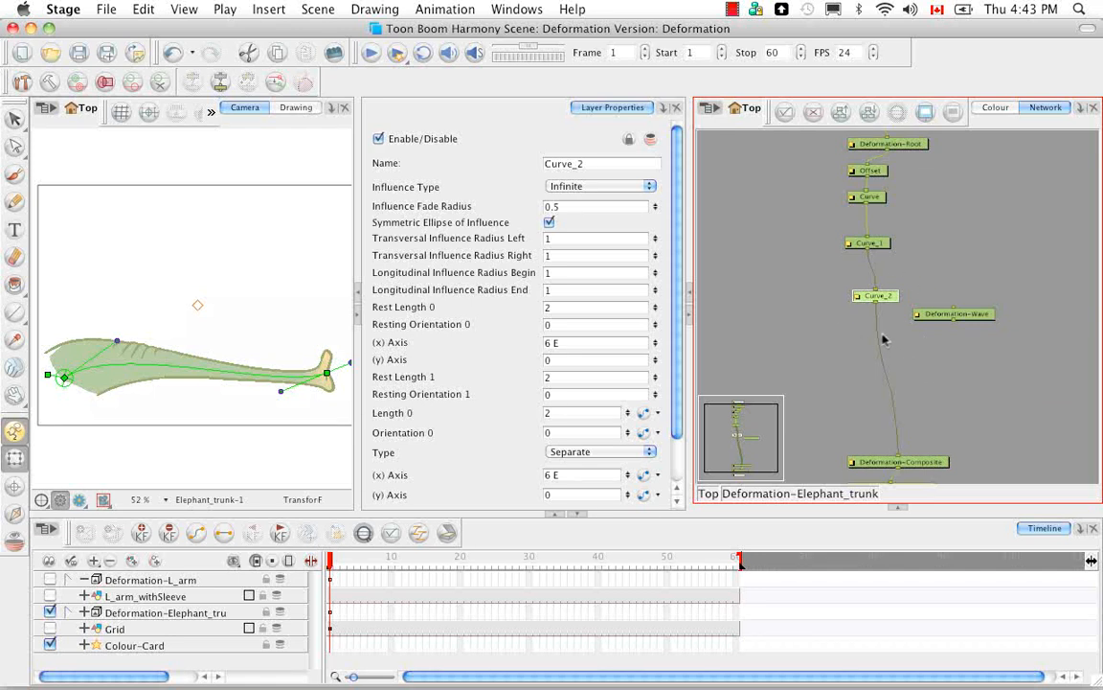
Step: Enlarge the Camera view and switch the trunk's deformation chain to its setup pose with the resting curve controls
{"action": "left_click", "coordinate": [237, 445]}
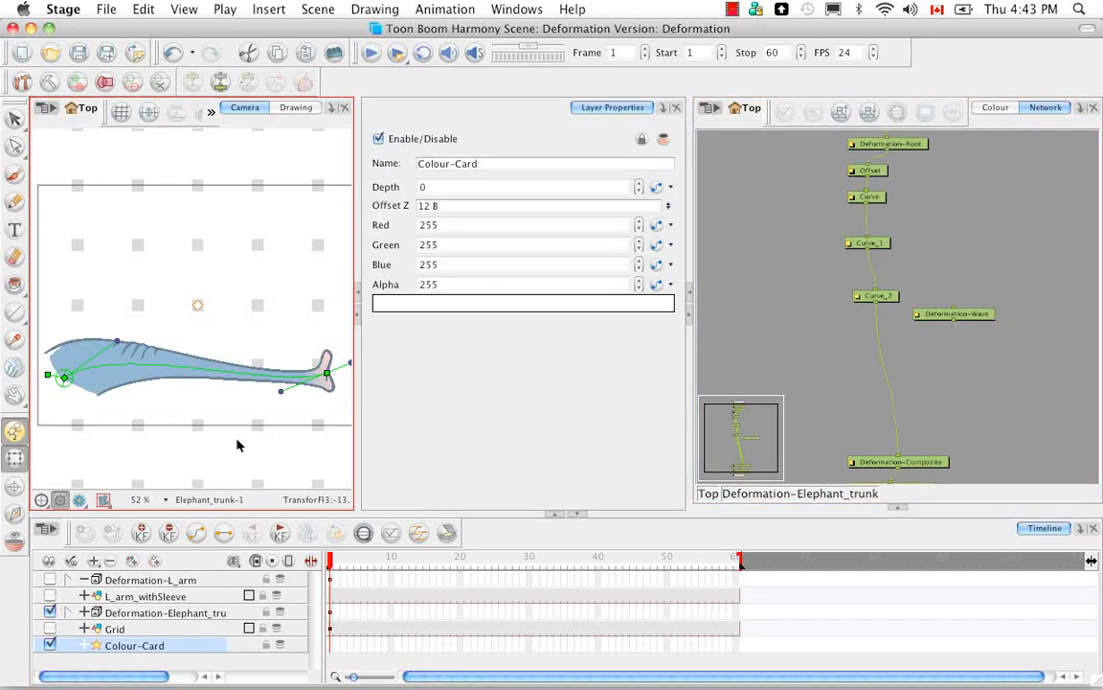
{"action": "left_click", "coordinate": [359, 316]}
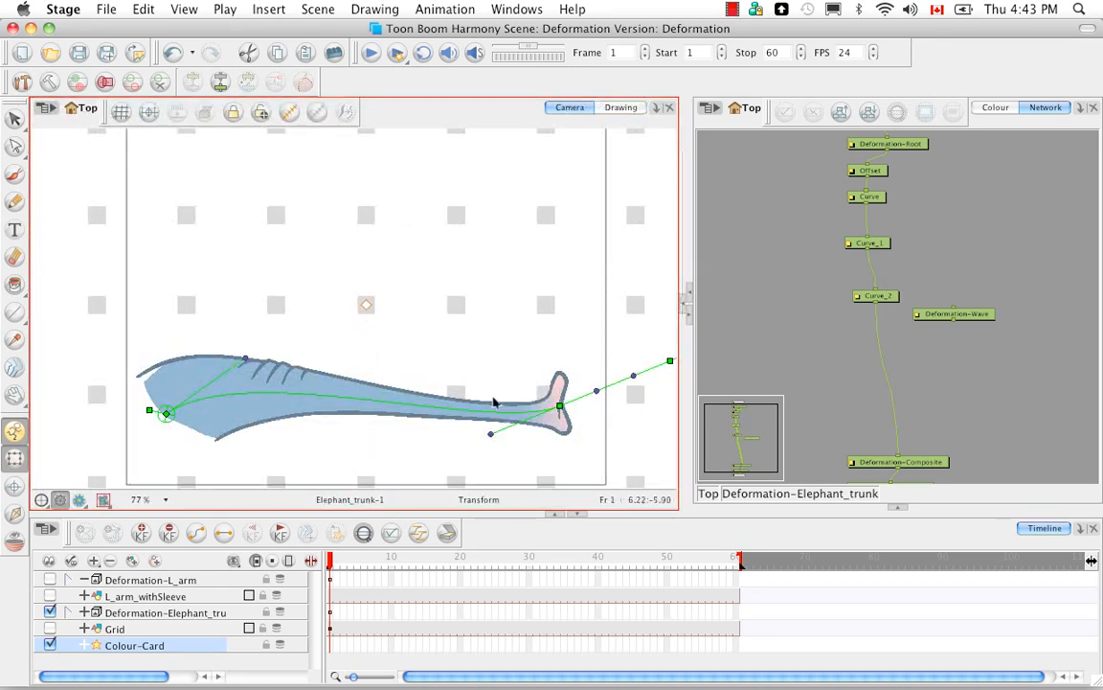
{"action": "left_click_drag", "start_coordinate": [560, 408], "coordinate": [515, 410]}
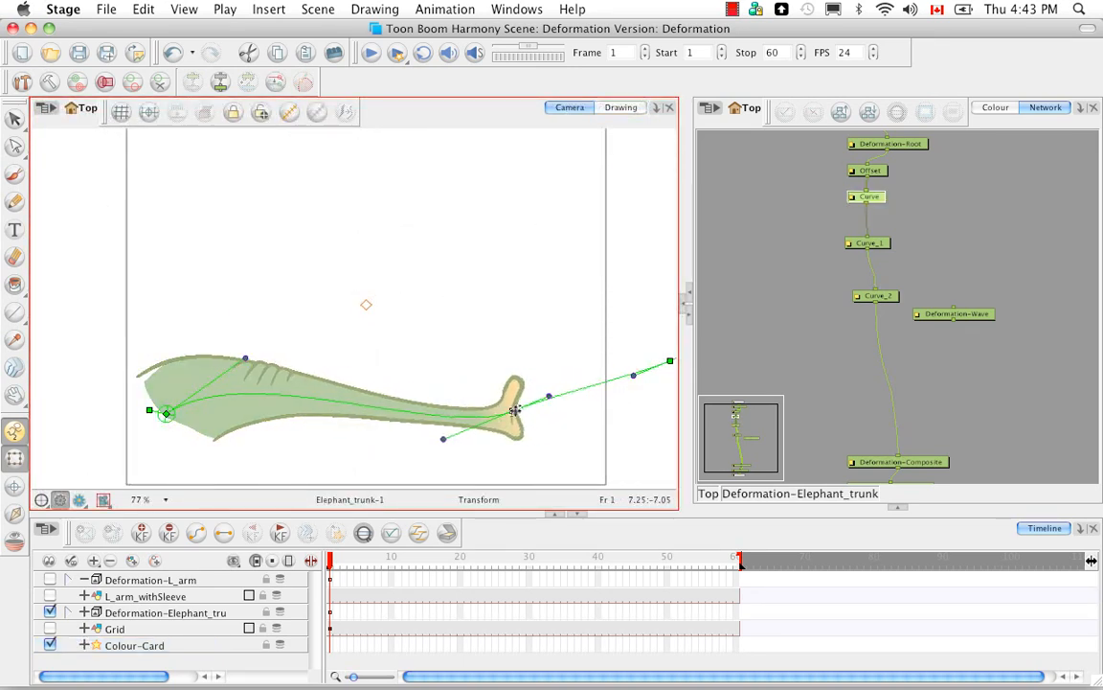
{"action": "key", "text": "ctrl+z"}
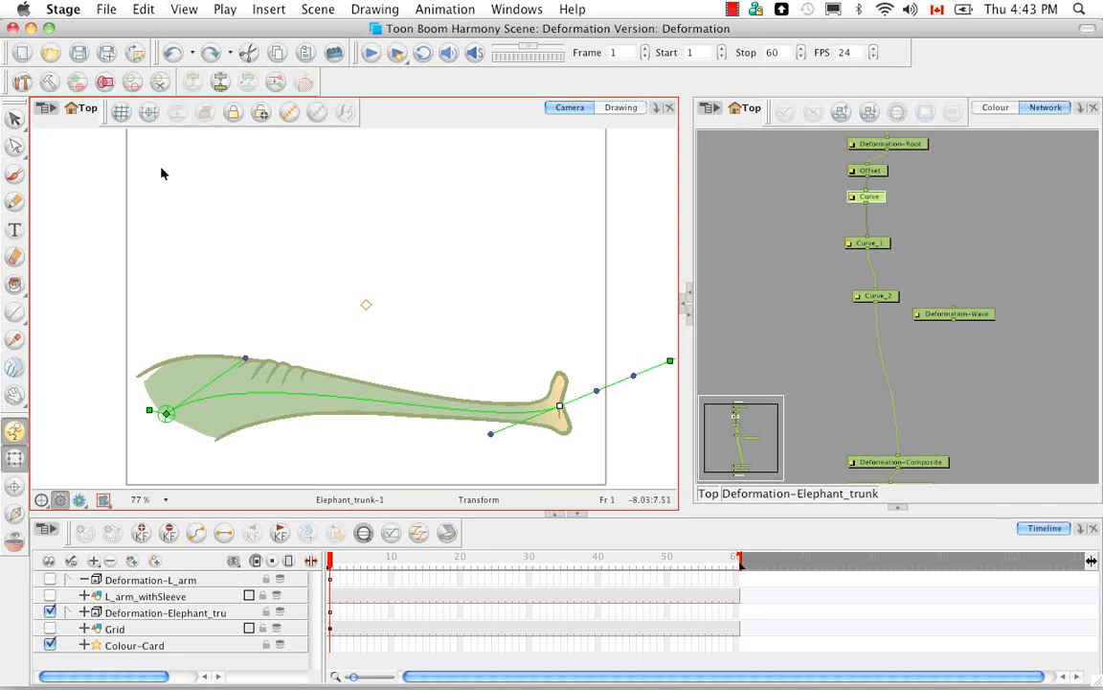
{"action": "left_click", "coordinate": [49, 83]}
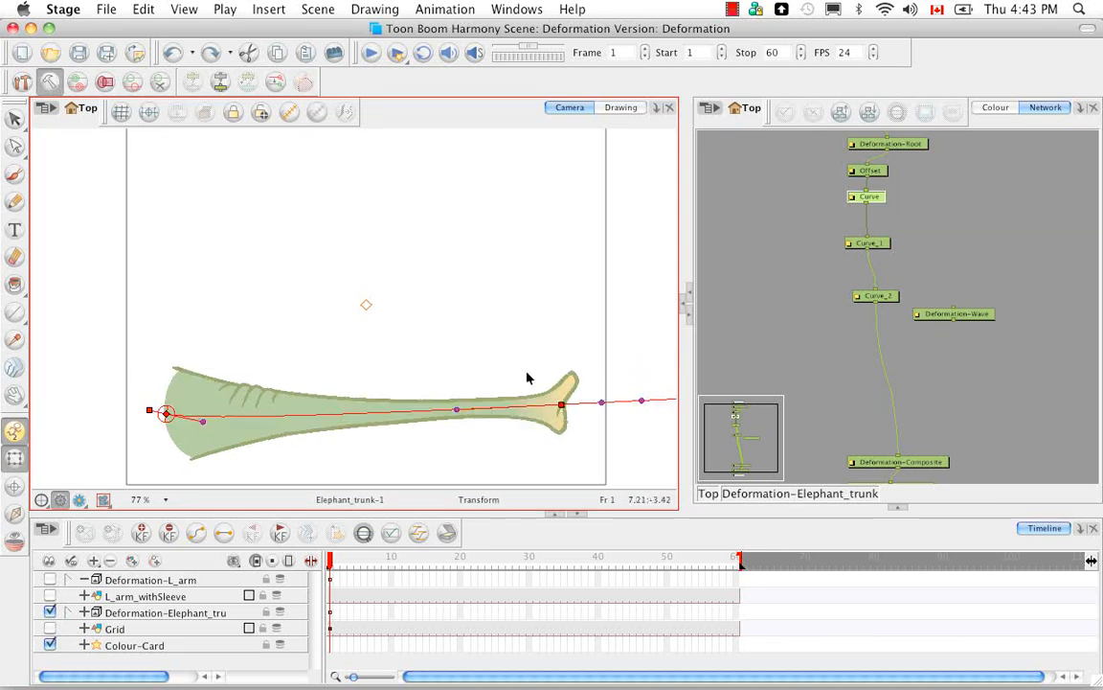
Step: Reposition the resting end points and handles of Curve, Curve_1 and Curve_2 in series along the trunk, ending at its tip
{"action": "left_click_drag", "start_coordinate": [561, 409], "coordinate": [335, 413]}
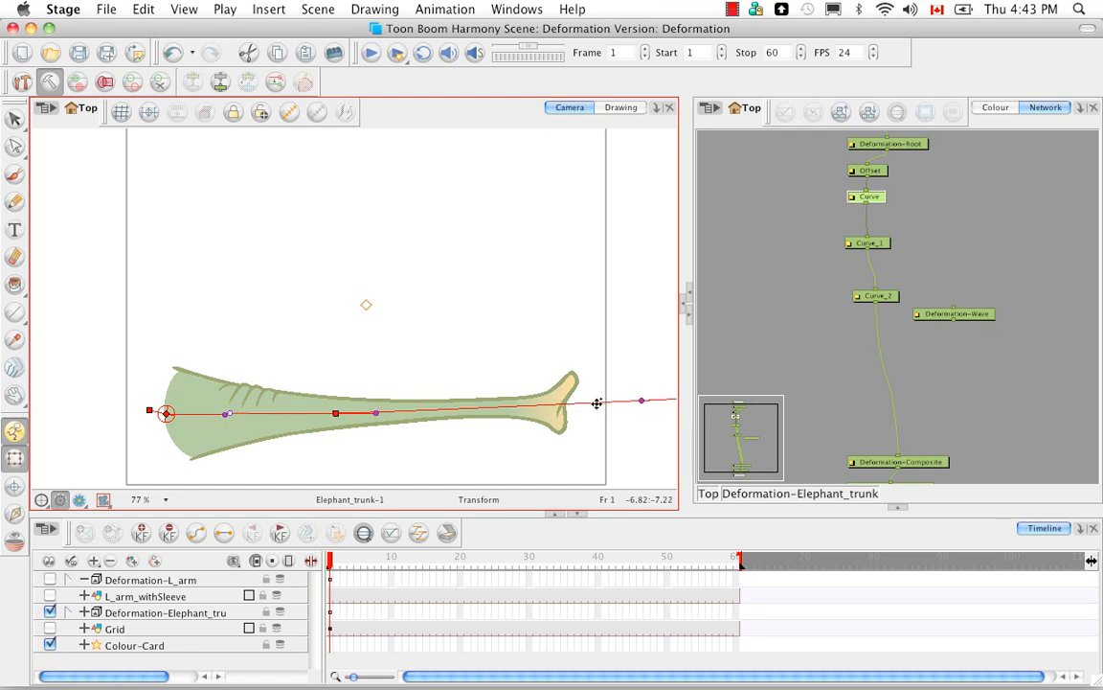
{"action": "left_click", "coordinate": [642, 401]}
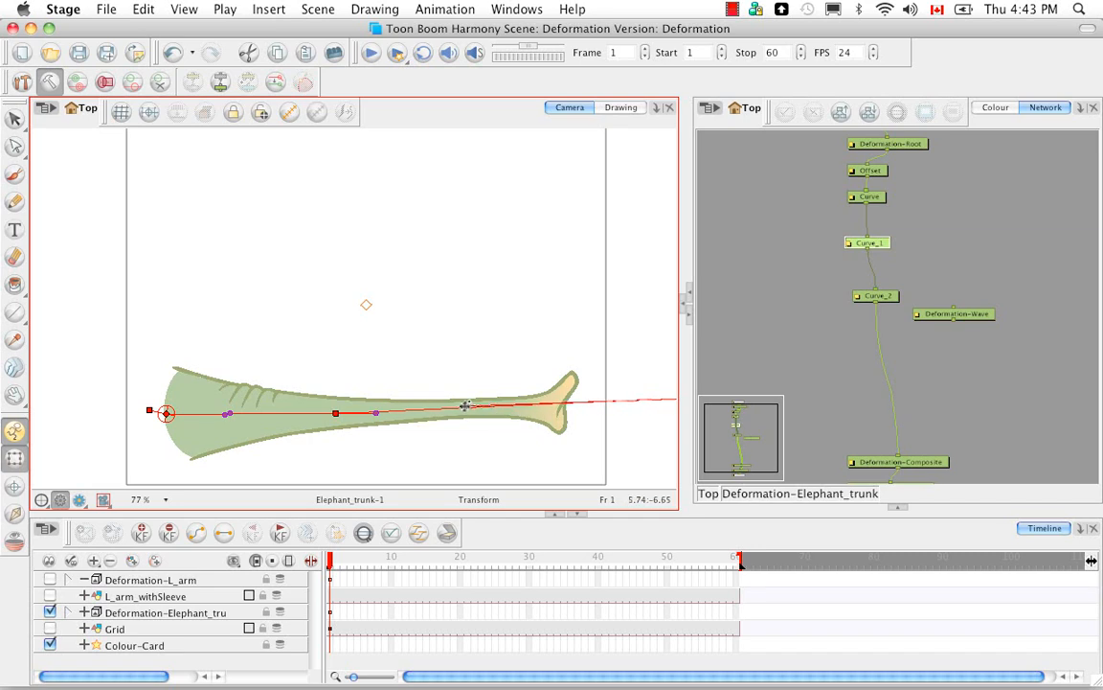
{"action": "left_click_drag", "start_coordinate": [572, 446], "coordinate": [370, 440]}
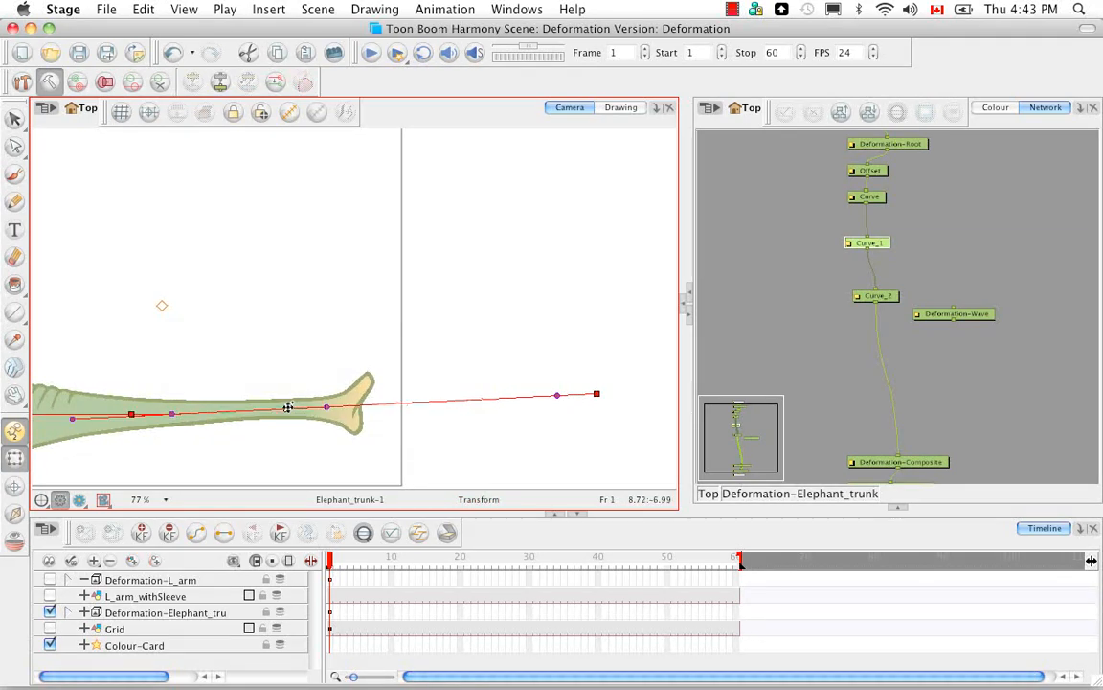
{"action": "left_click_drag", "start_coordinate": [287, 407], "coordinate": [267, 412]}
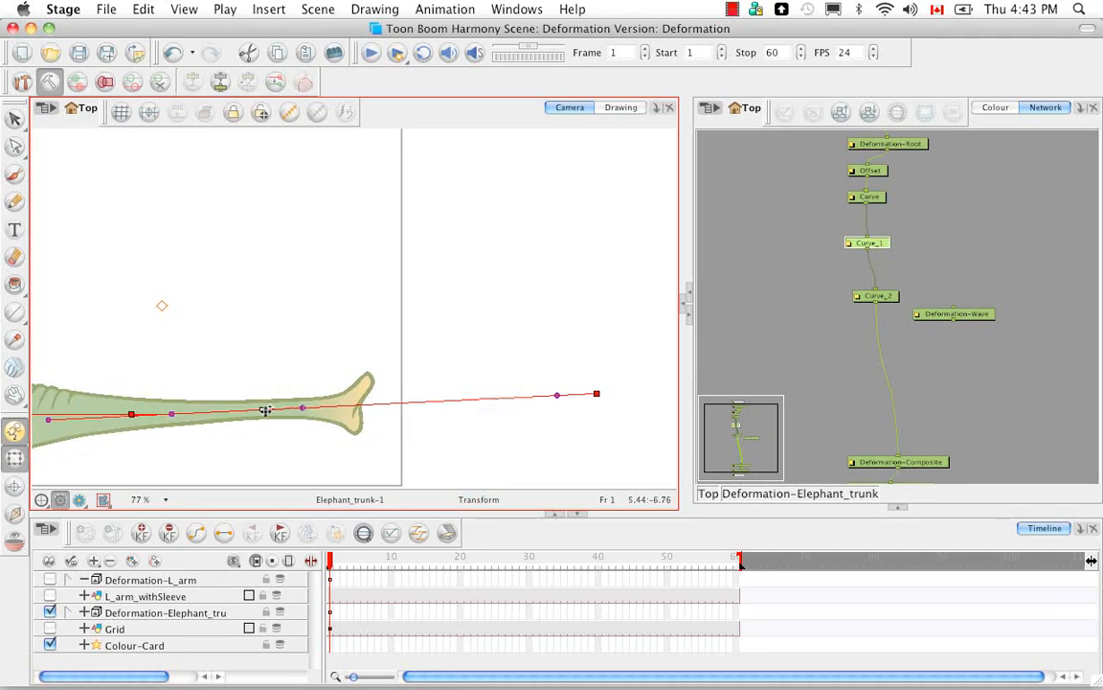
{"action": "left_click_drag", "start_coordinate": [54, 421], "coordinate": [216, 413]}
{"action": "left_click_drag", "start_coordinate": [599, 392], "coordinate": [358, 407]}
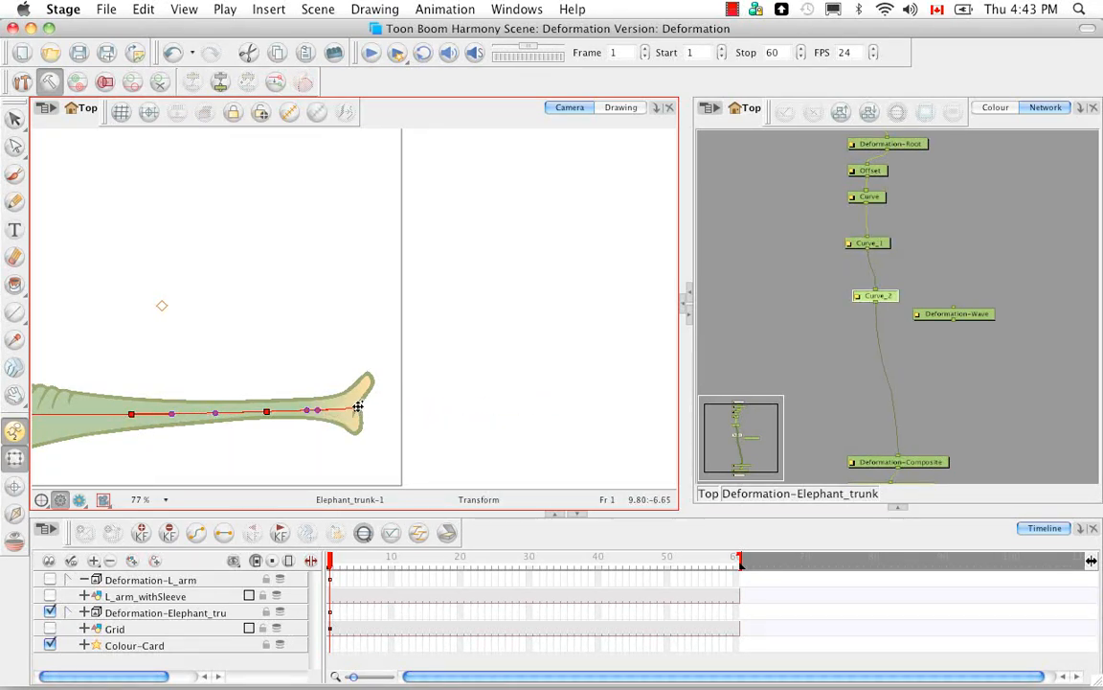
{"action": "key", "text": "space"}
{"action": "left_click_drag", "start_coordinate": [269, 443], "coordinate": [458, 429]}
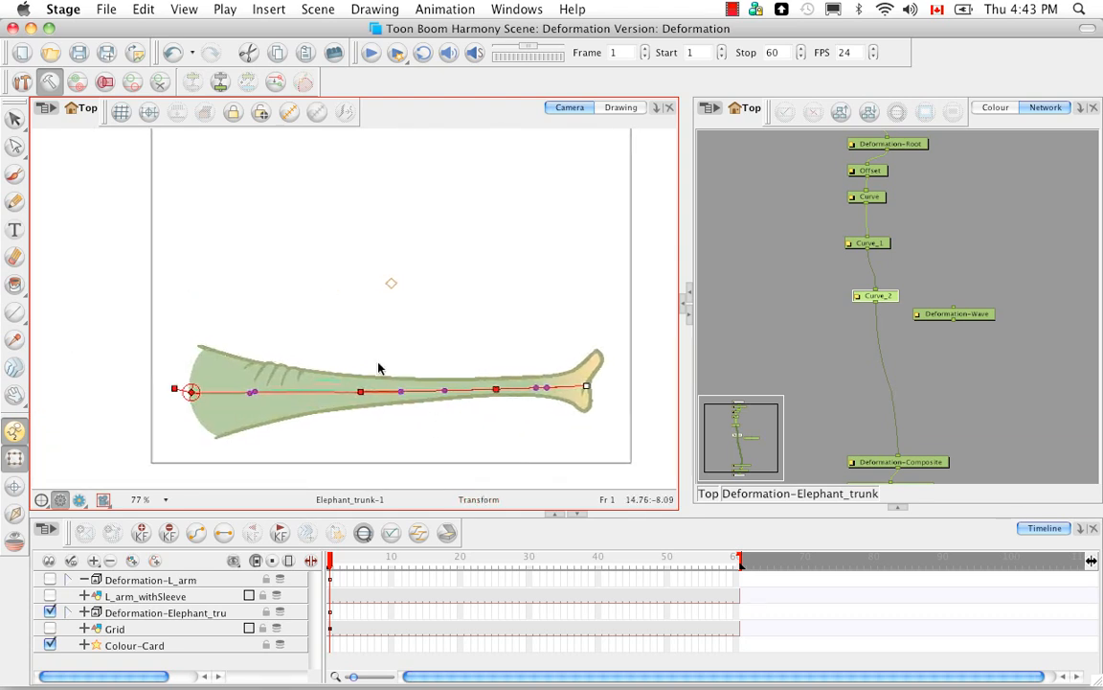
Step: Shift the resting end points of Curve and Curve_1 slightly toward the trunk's base to even out the curve segments
{"action": "left_click_drag", "start_coordinate": [360, 392], "coordinate": [334, 392]}
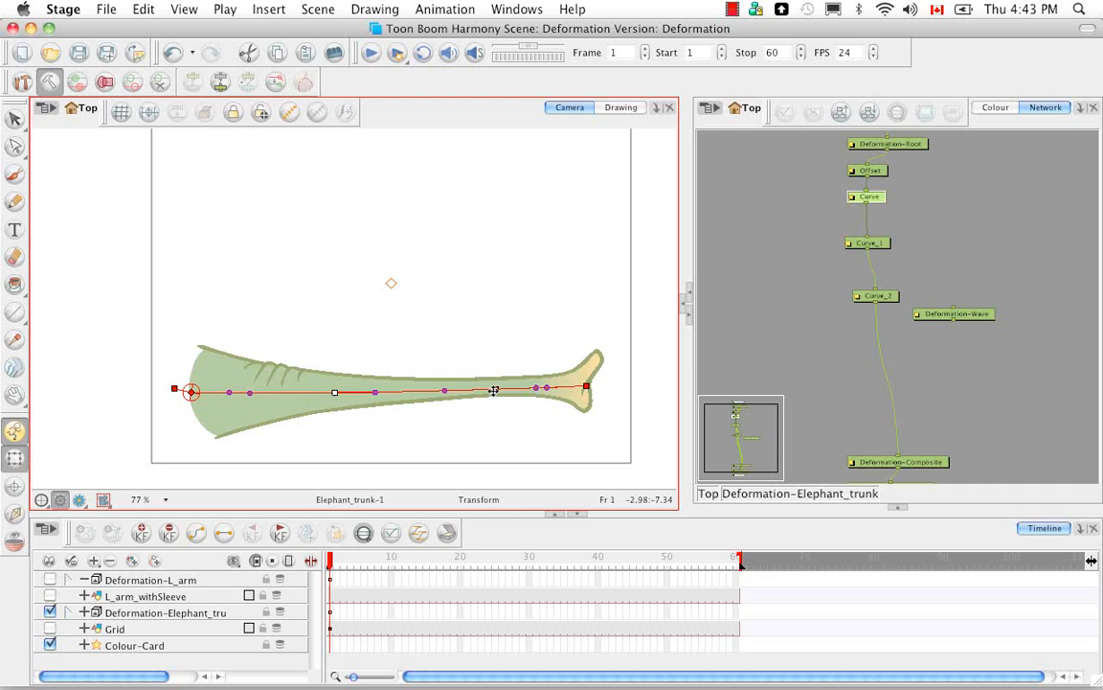
{"action": "left_click_drag", "start_coordinate": [494, 389], "coordinate": [474, 392]}
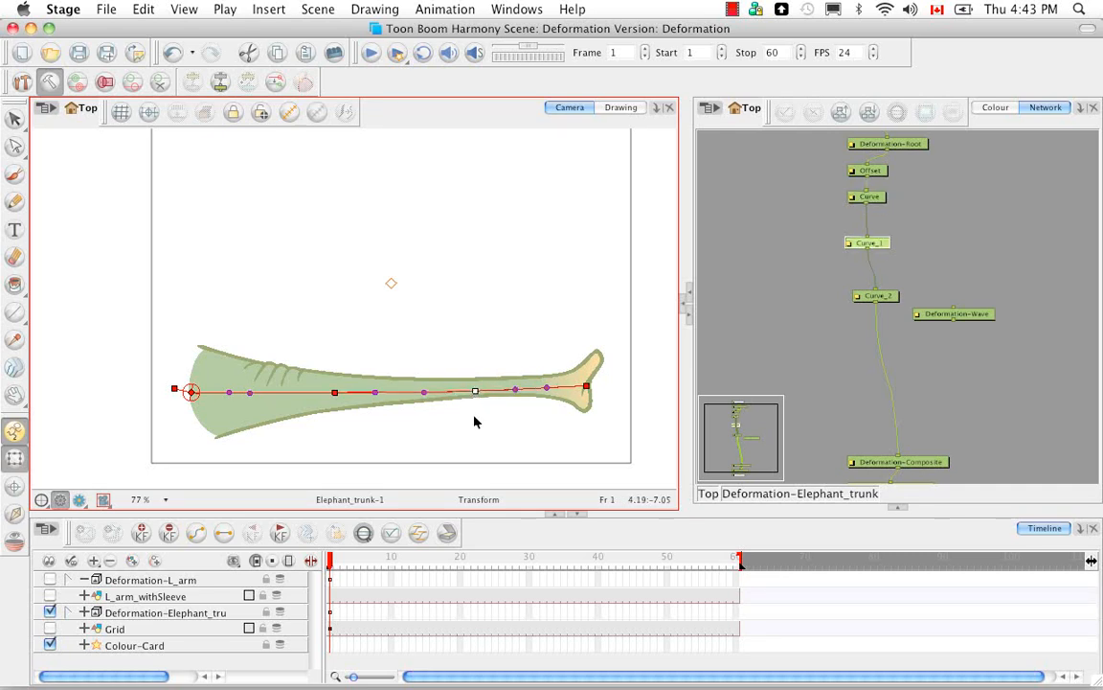
{"action": "left_click", "coordinate": [474, 422]}
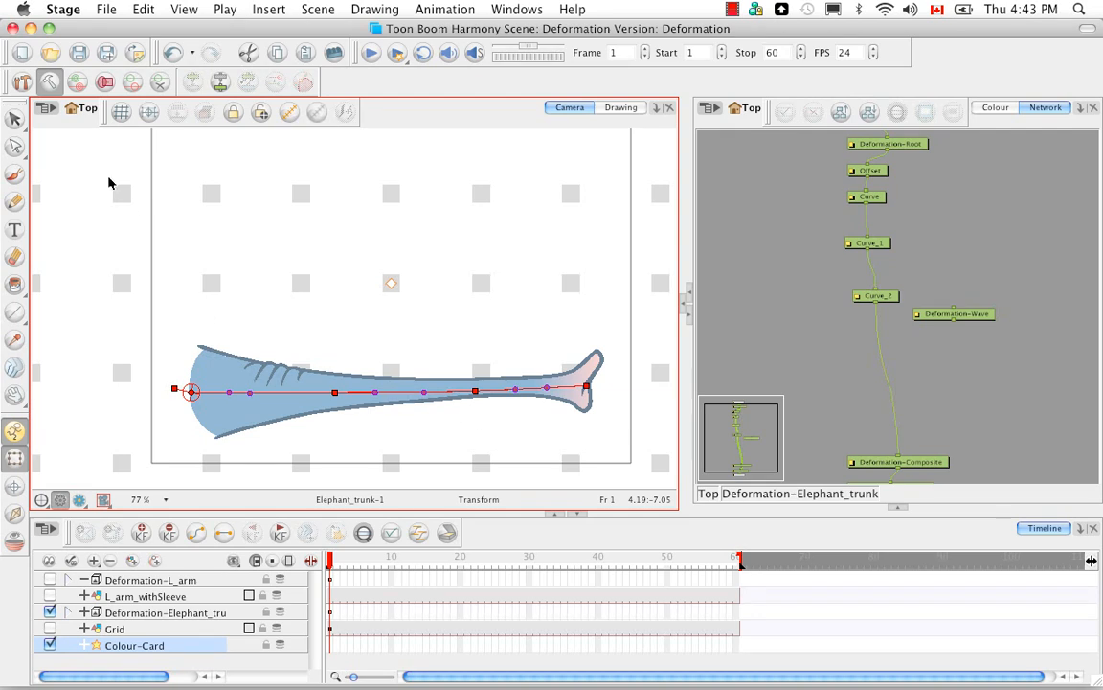
Step: Leave the setup pose and copy the resting position onto the current pose of the Deformation-Elephant_trunk group
{"action": "left_click", "coordinate": [49, 81]}
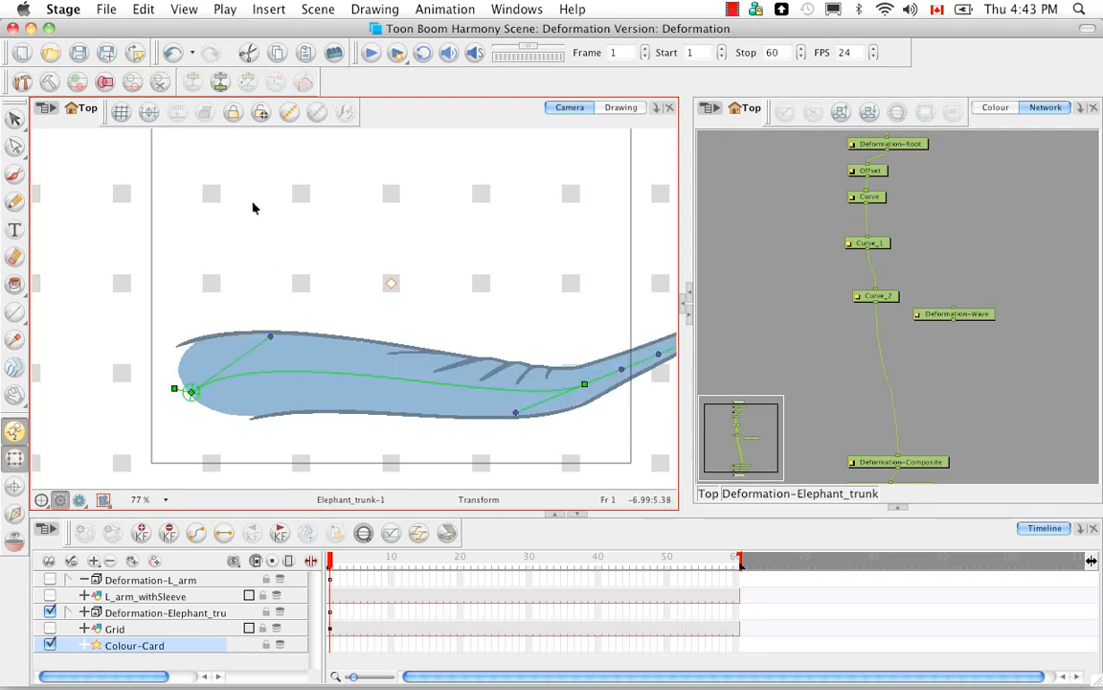
{"action": "left_click", "coordinate": [160, 615]}
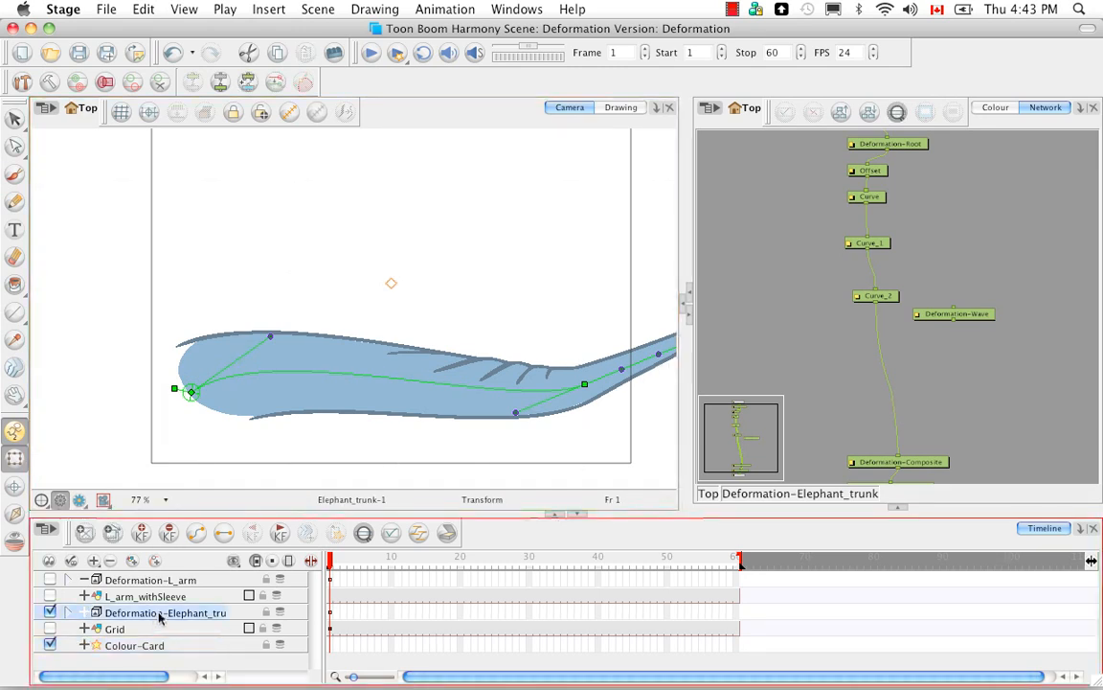
{"action": "left_click", "coordinate": [274, 82]}
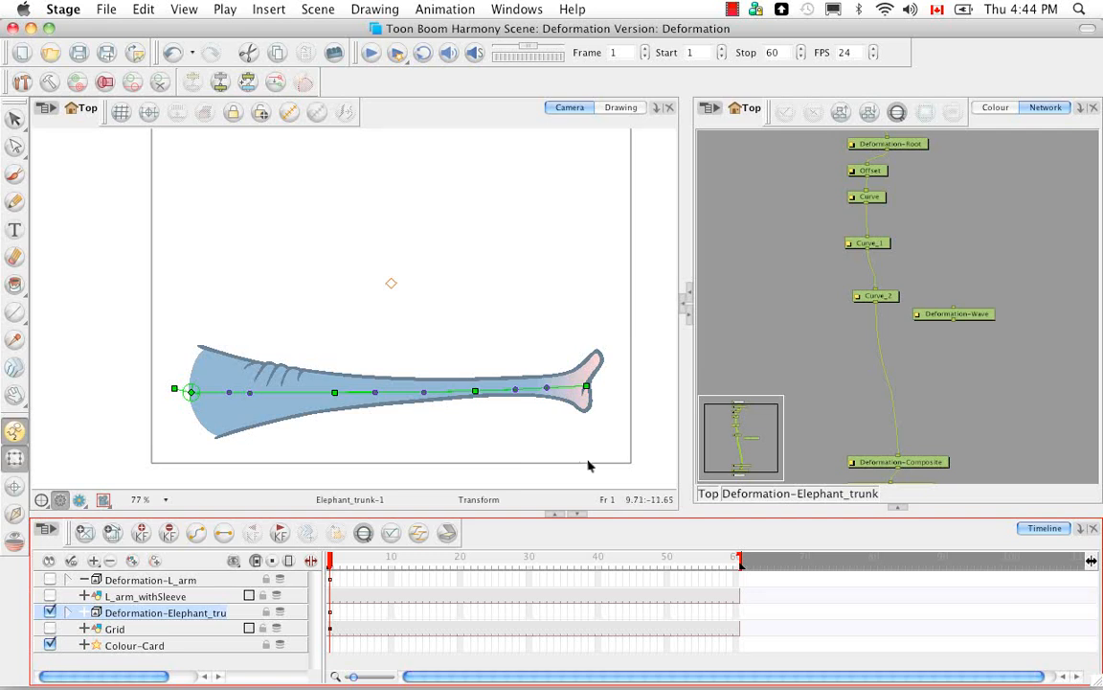
Step: Insert the Deformation-Wave module between Curve_2 and Deformation-Composite, and show its layer properties beside the Camera view
{"action": "left_click", "coordinate": [972, 315]}
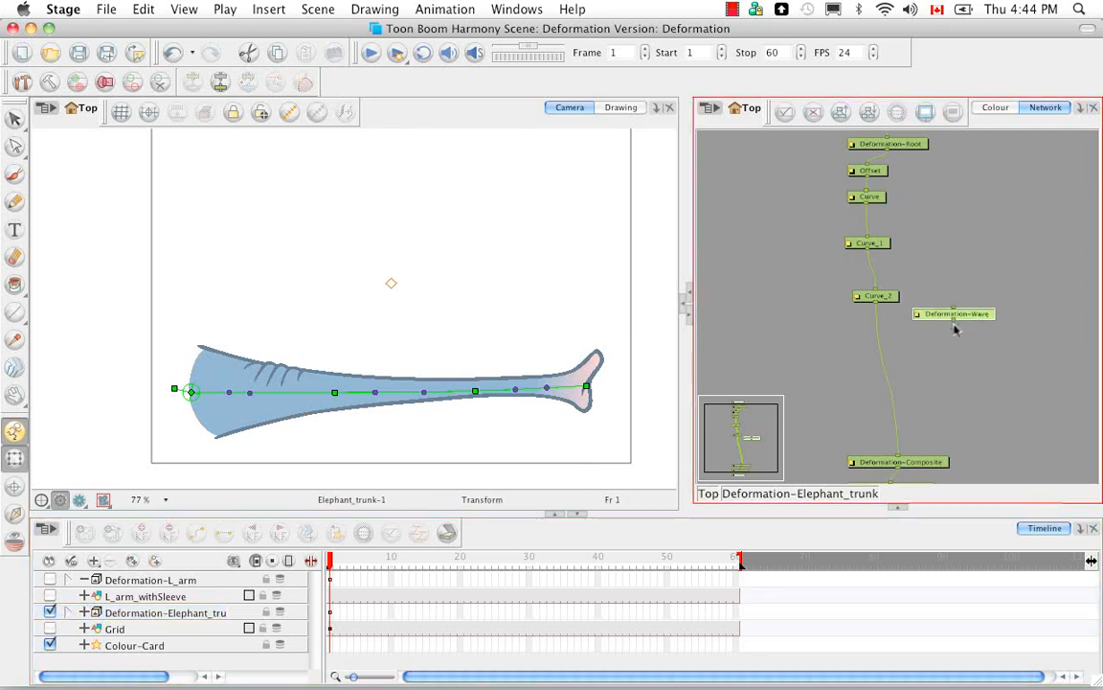
{"action": "mouse_move", "coordinate": [973, 318]}
{"action": "left_mouse_down"}
{"action": "mouse_move", "coordinate": [969, 344]}
{"action": "mouse_move", "coordinate": [944, 345]}
{"action": "mouse_move", "coordinate": [911, 365]}
{"action": "mouse_move", "coordinate": [917, 372]}
{"action": "left_mouse_up"}
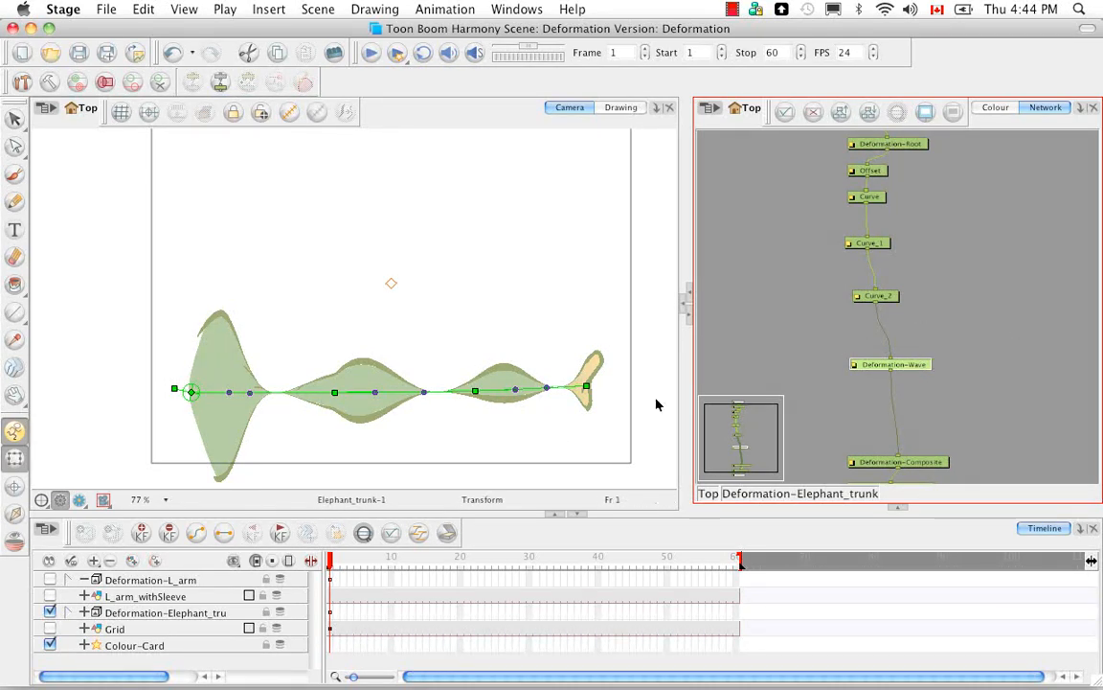
{"action": "left_click", "coordinate": [684, 306]}
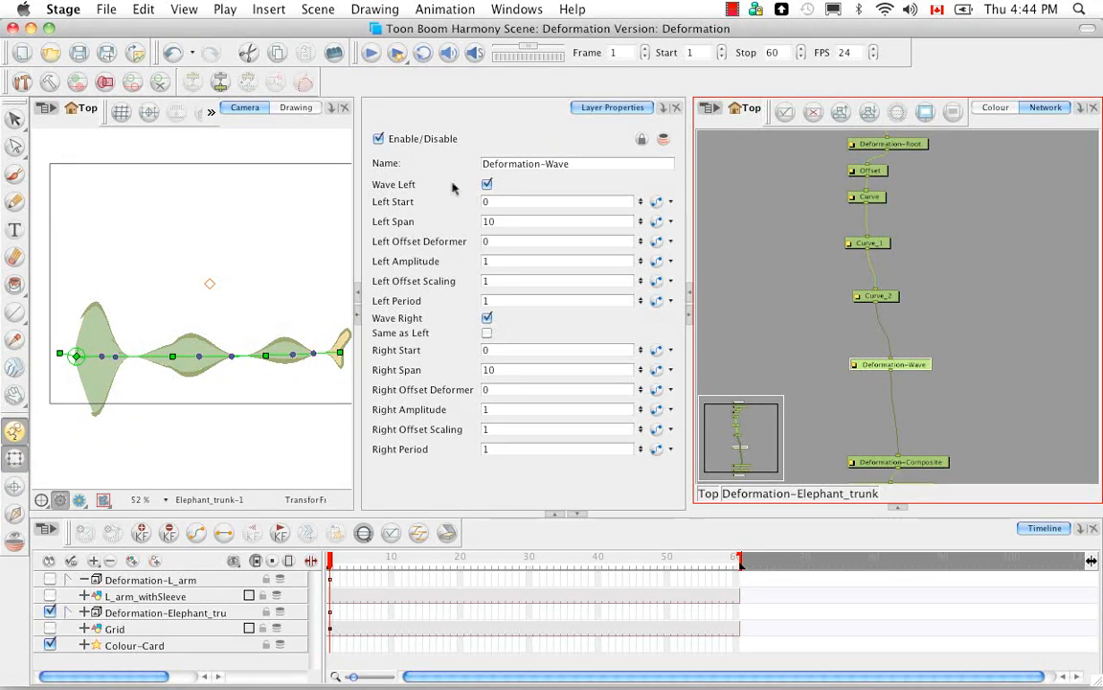
Step: Try switching the Wave Left and Wave Right options of Deformation-Wave, keeping both enabled
{"action": "left_click", "coordinate": [486, 184]}
{"action": "left_click", "coordinate": [487, 184]}
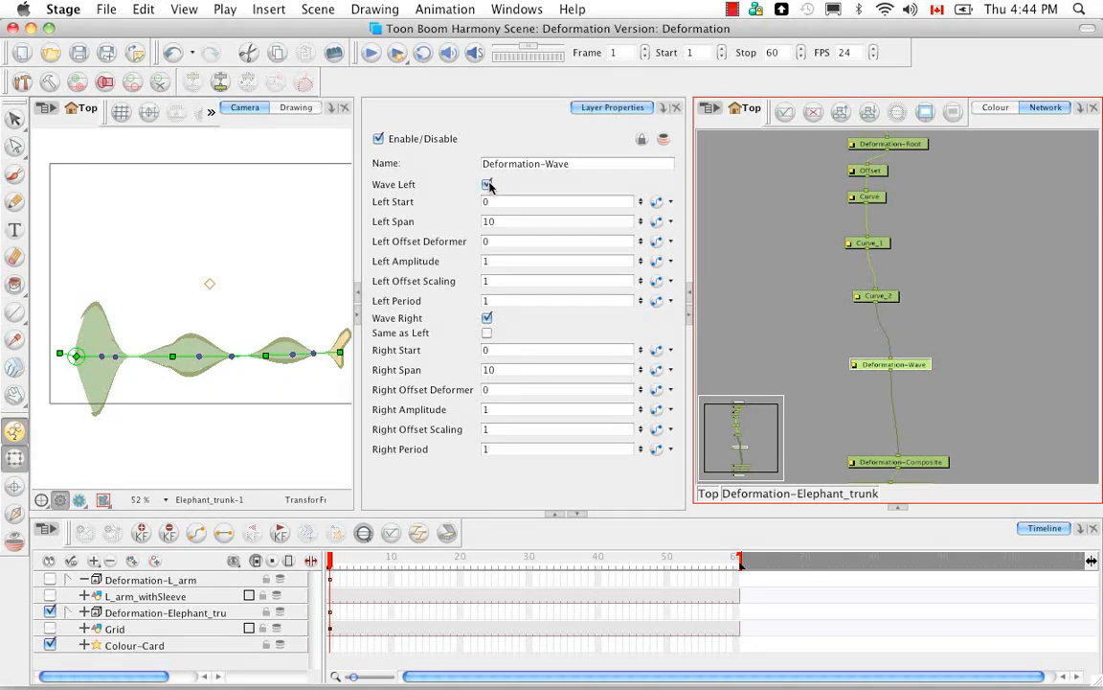
{"action": "left_click", "coordinate": [487, 319]}
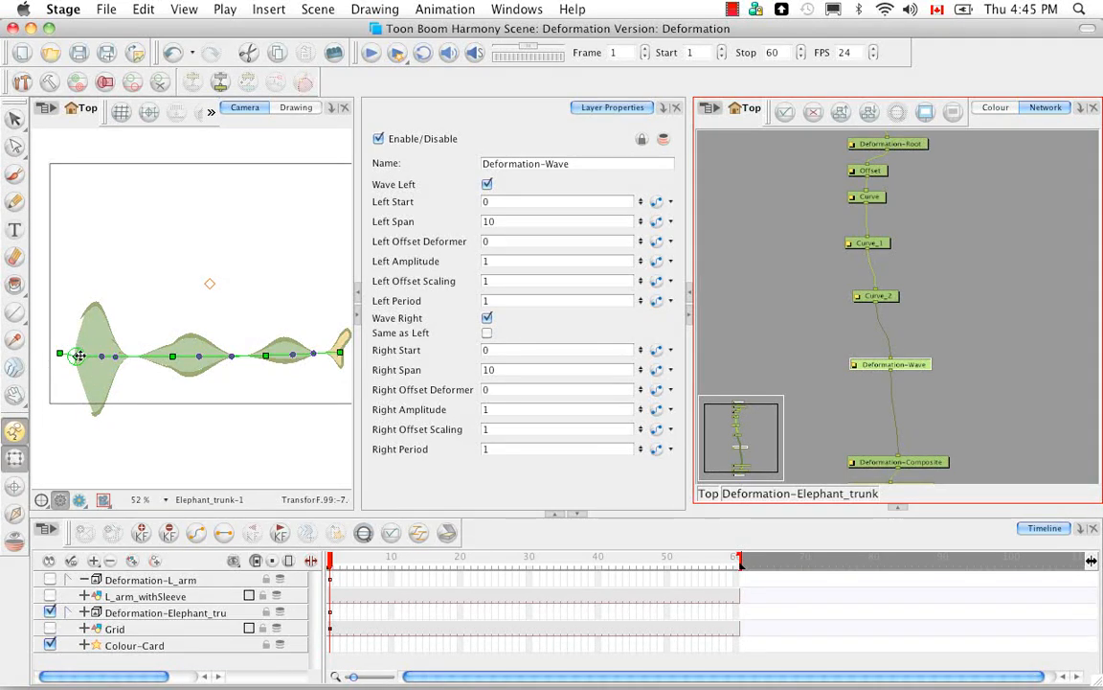
Step: Try Left Start values of 1 and 2 on Deformation-Wave, and reset Left Start to 0
{"action": "left_click", "coordinate": [488, 202]}
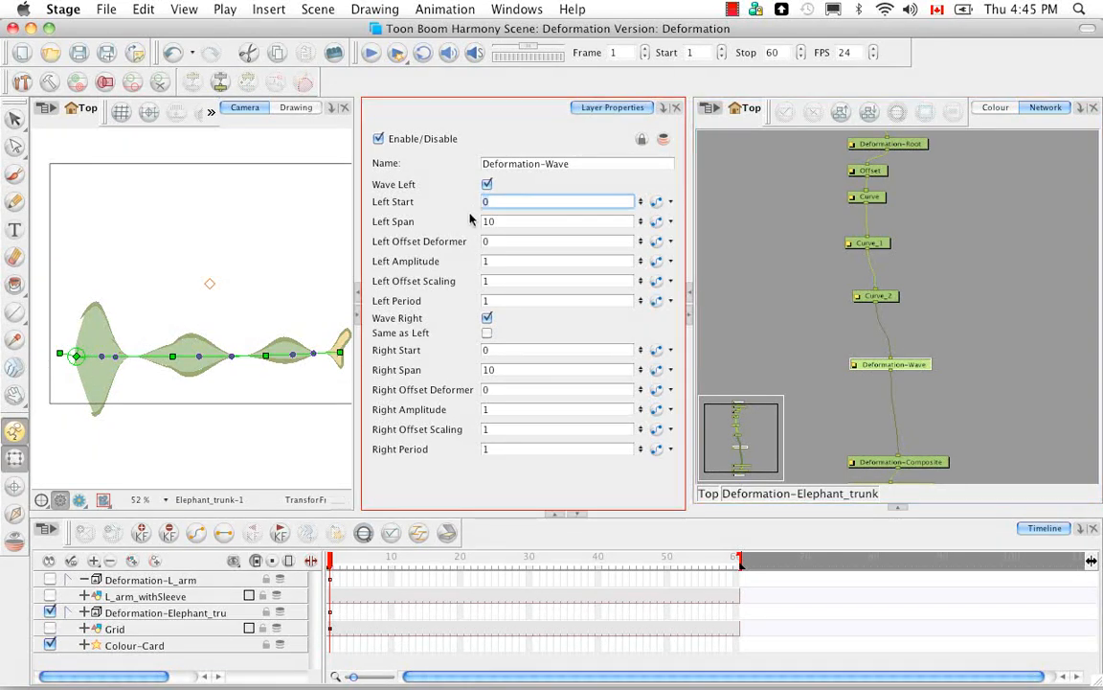
{"action": "type", "text": "1"}
{"action": "key", "text": "Return"}
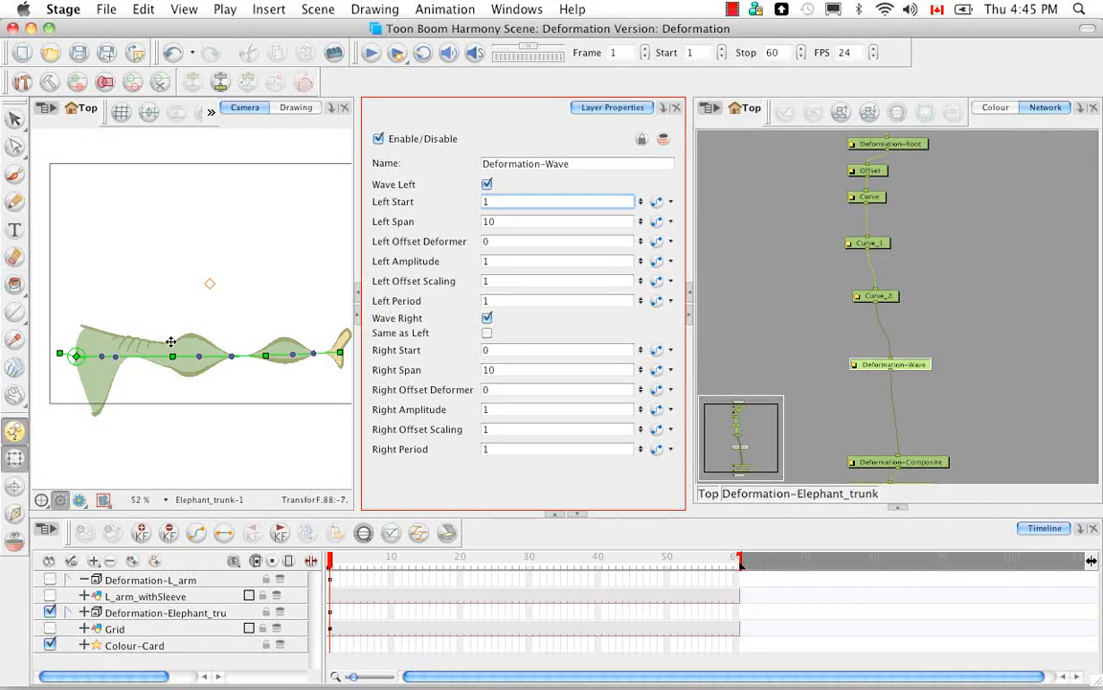
{"action": "left_click_drag", "start_coordinate": [492, 202], "coordinate": [483, 203]}
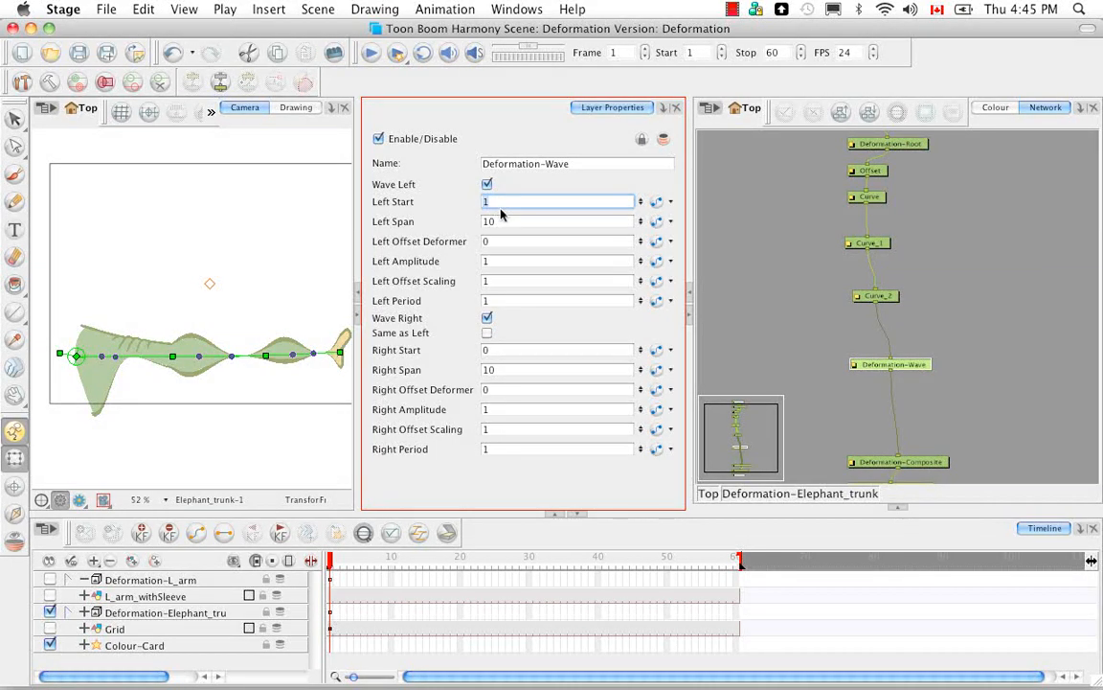
{"action": "type", "text": "2"}
{"action": "key", "text": "Return"}
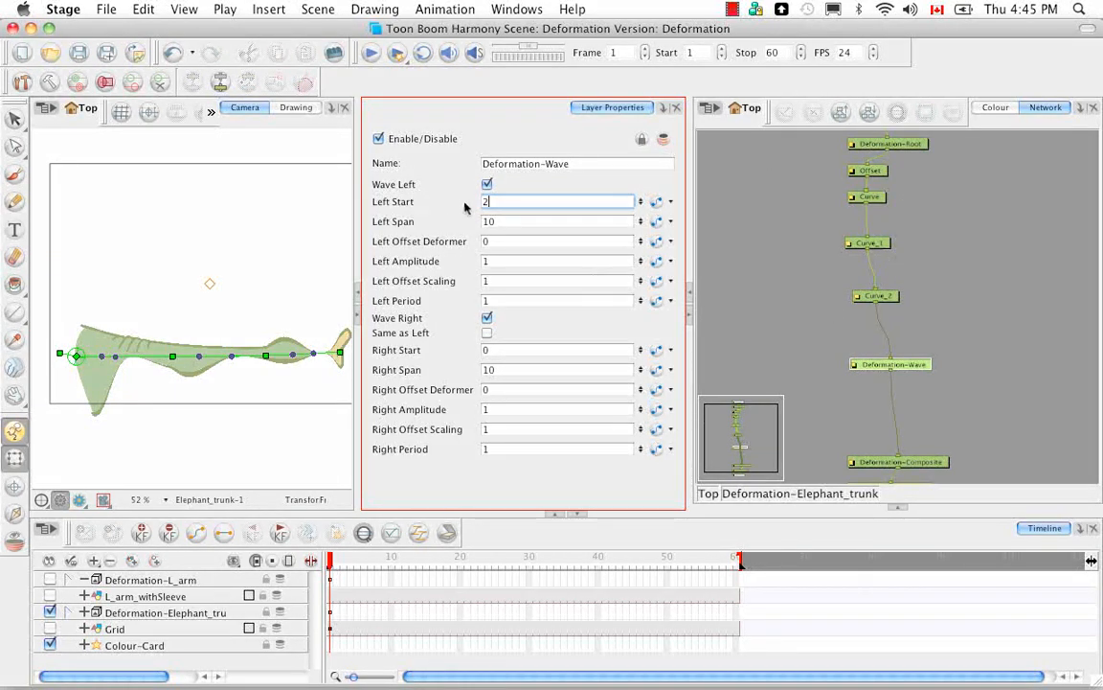
{"action": "left_click_drag", "start_coordinate": [495, 202], "coordinate": [473, 203]}
{"action": "type", "text": "0"}
{"action": "key", "text": "Return"}
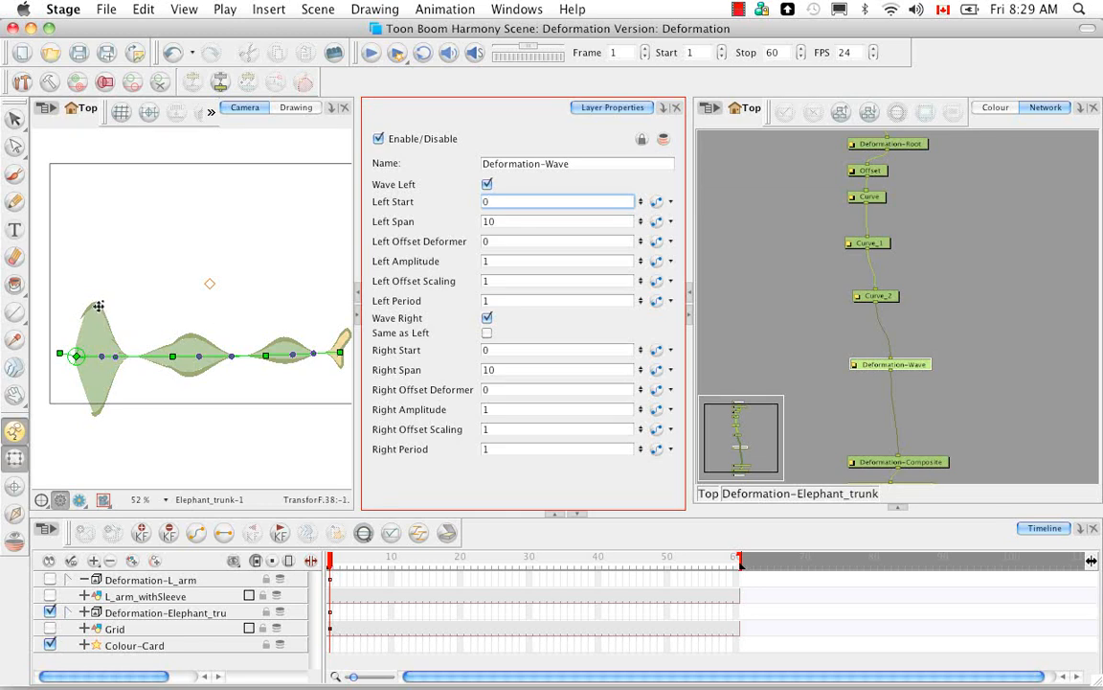
Step: Set the wave's Left Amplitude to 2 and its Left Offset Scaling to 2
{"action": "key", "text": "Tab"}
{"action": "key", "text": "Tab"}
{"action": "key", "text": "Tab"}
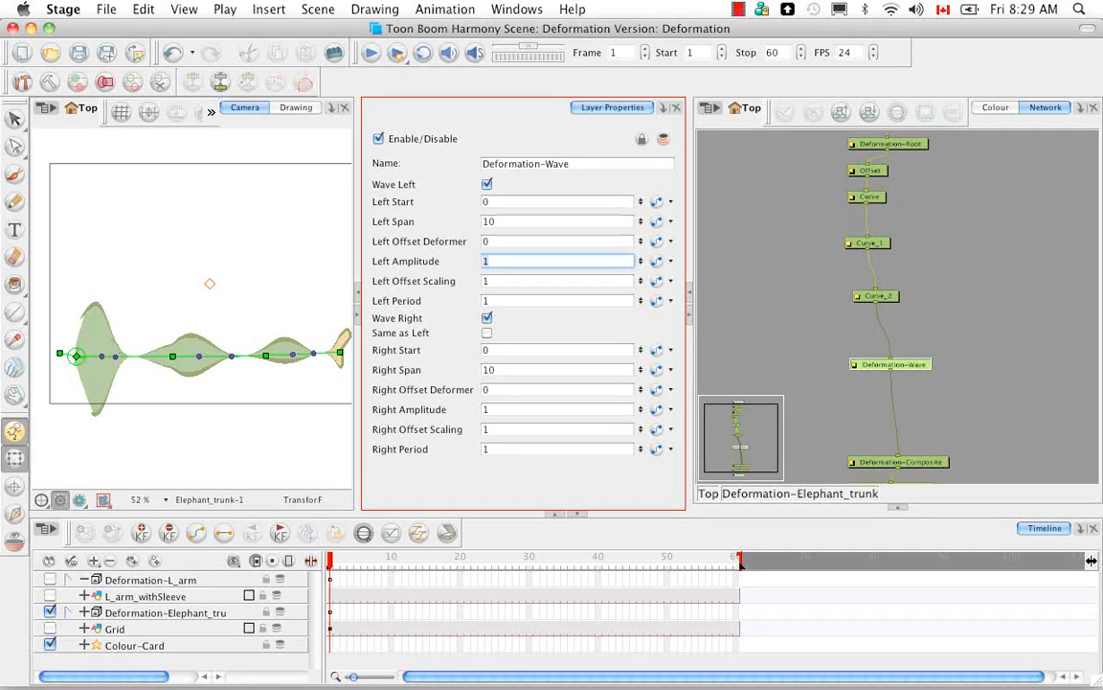
{"action": "key", "text": "Return"}
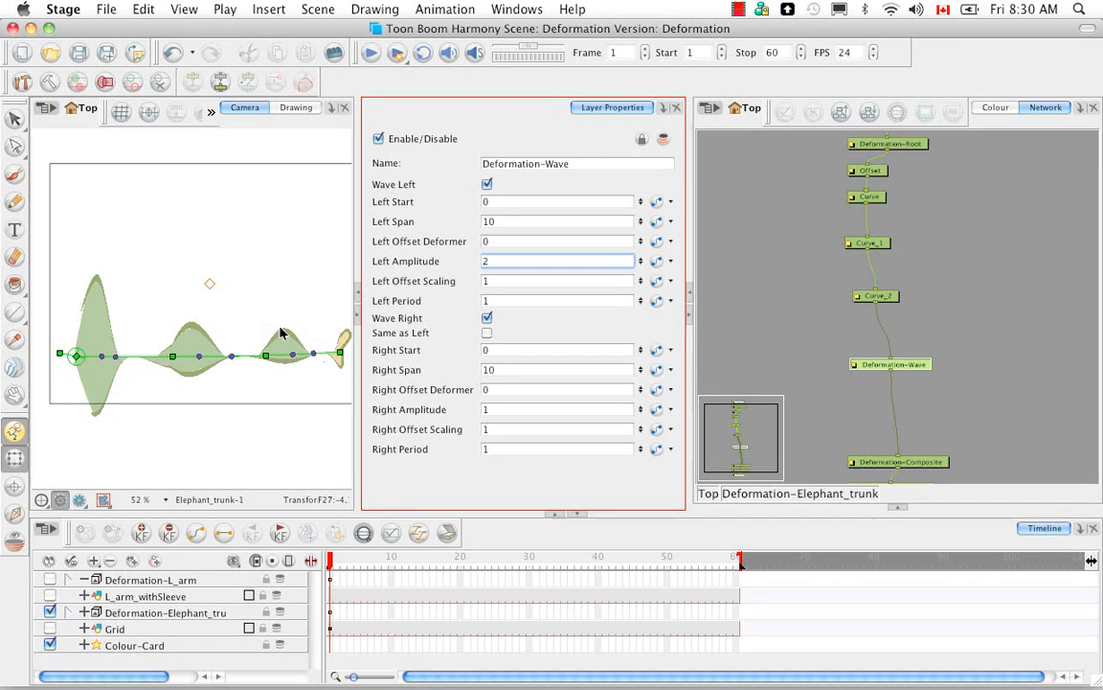
{"action": "key", "text": "Tab"}
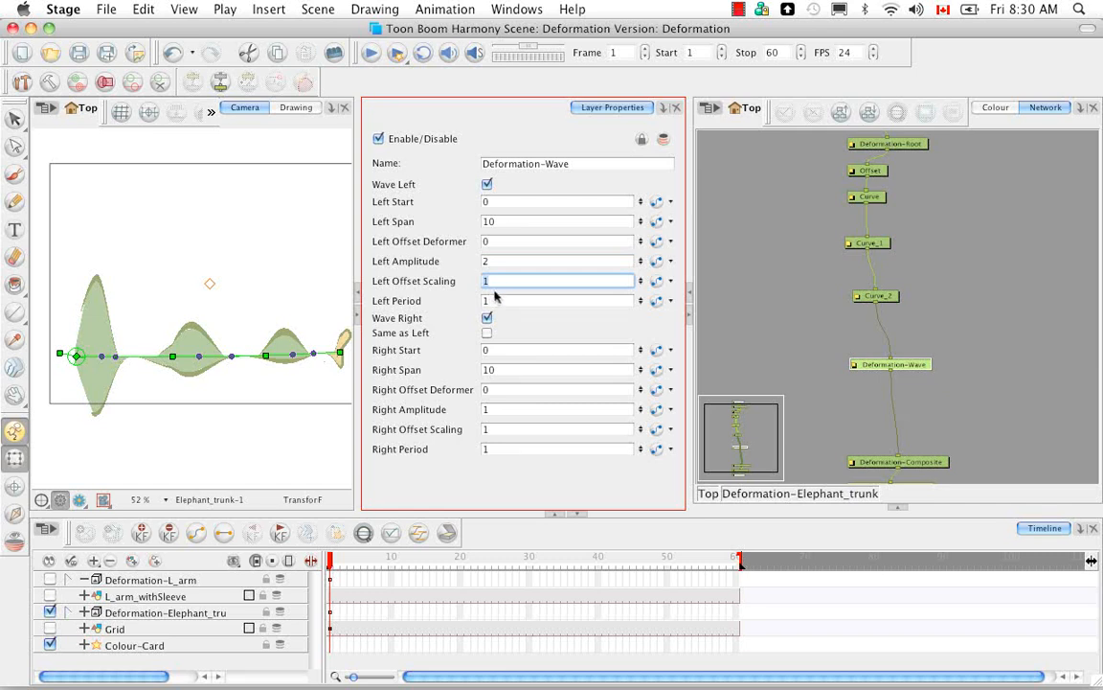
{"action": "type", "text": "2"}
{"action": "key", "text": "Return"}
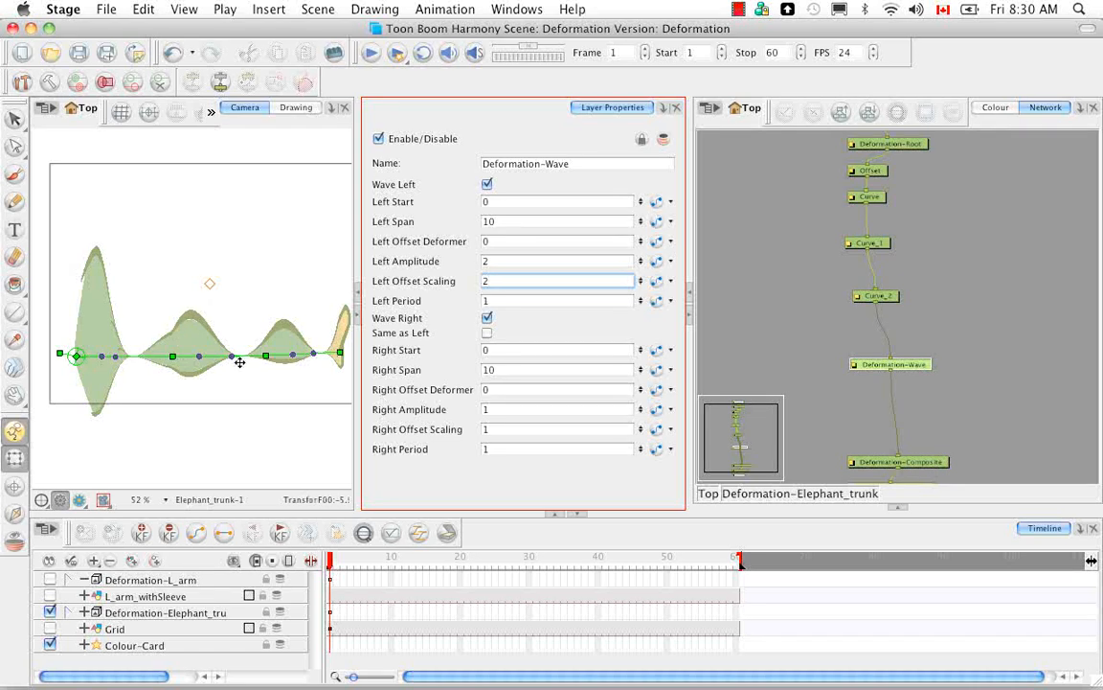
Step: Set the wave's Left Period to 0.5 and try the Same as Left option, leaving it disabled
{"action": "key", "text": "Tab"}
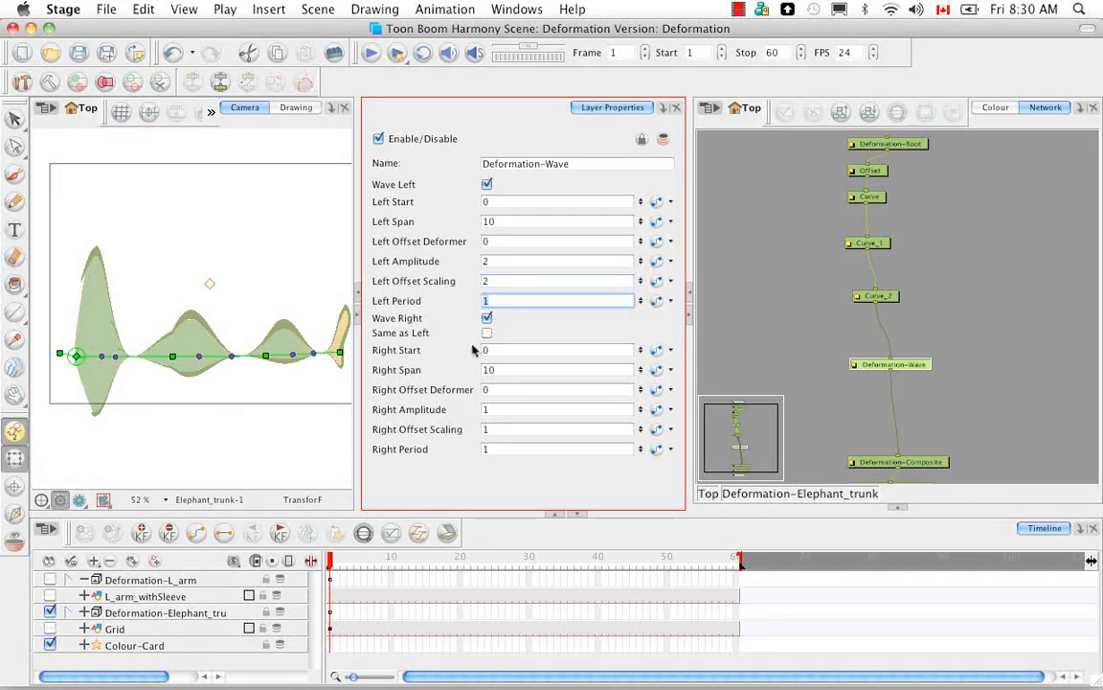
{"action": "type", "text": "0.5"}
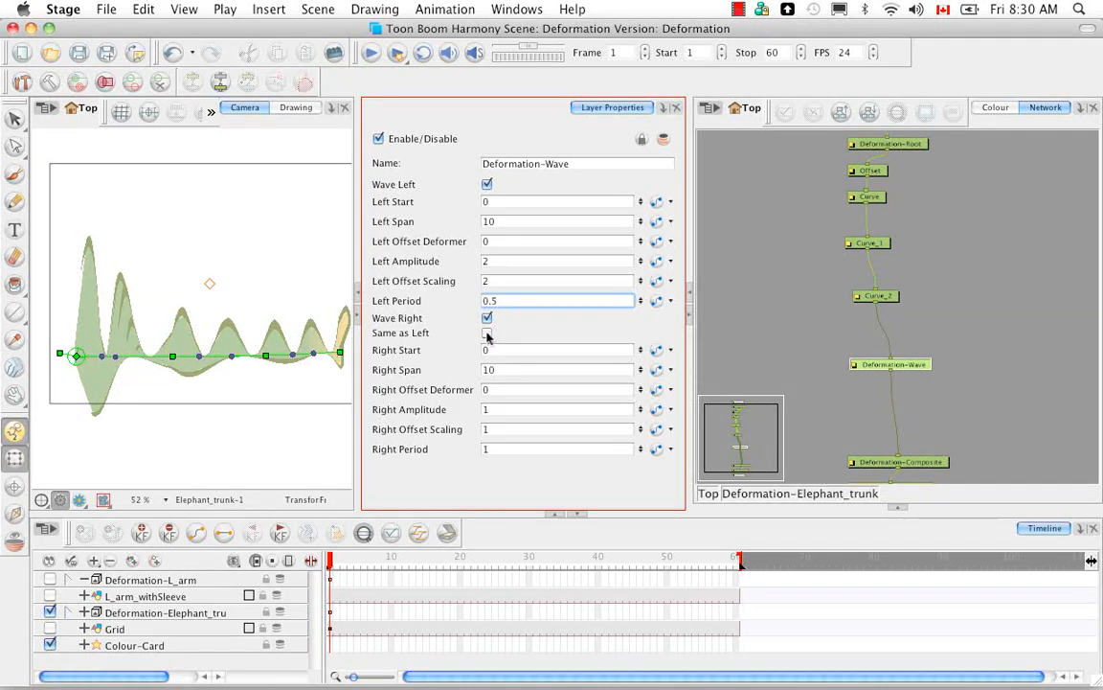
{"action": "left_click", "coordinate": [487, 334]}
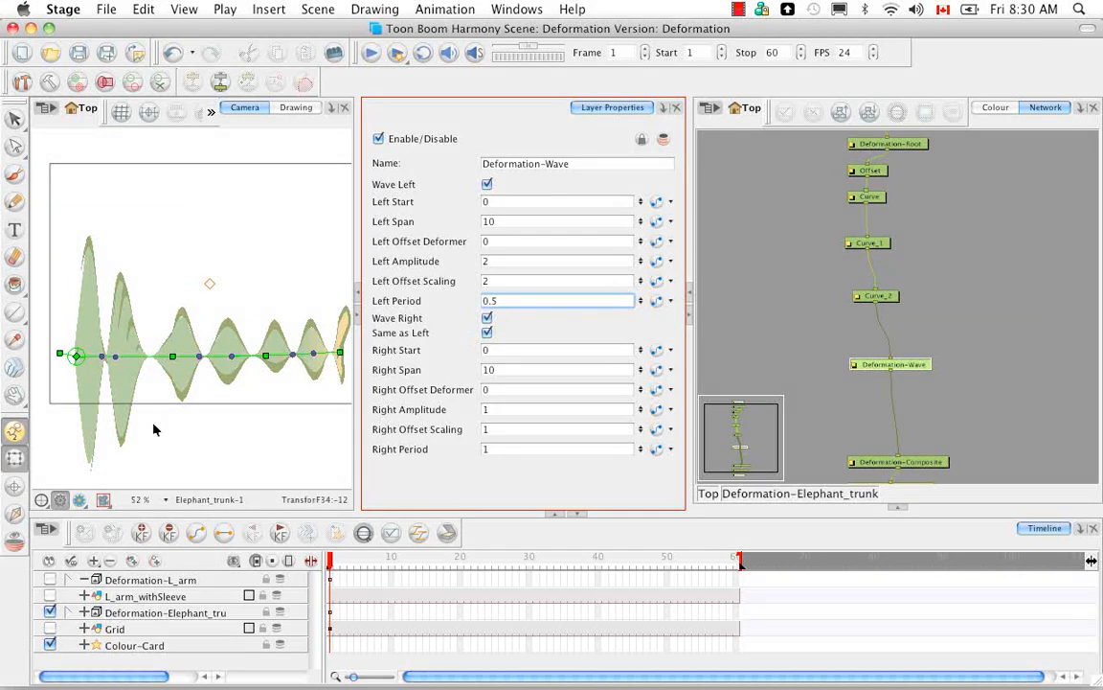
{"action": "left_click", "coordinate": [487, 333]}
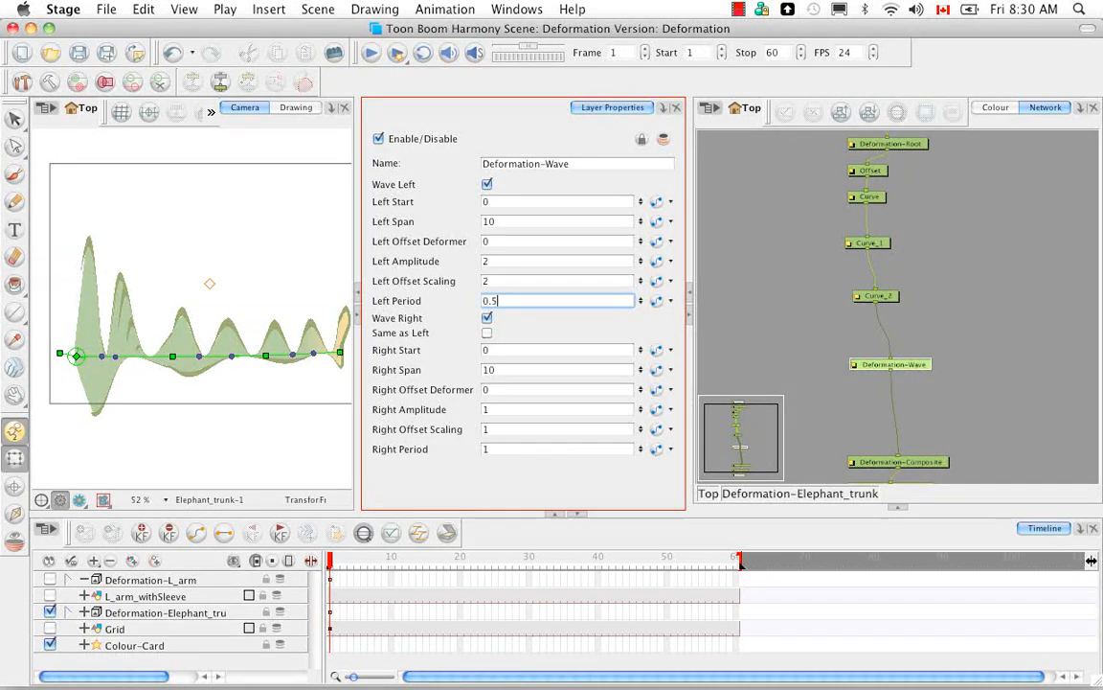
Step: Look up the Offset module among the Deformation modules in the Module Library, and return to the full Network view
{"action": "left_click", "coordinate": [900, 509]}
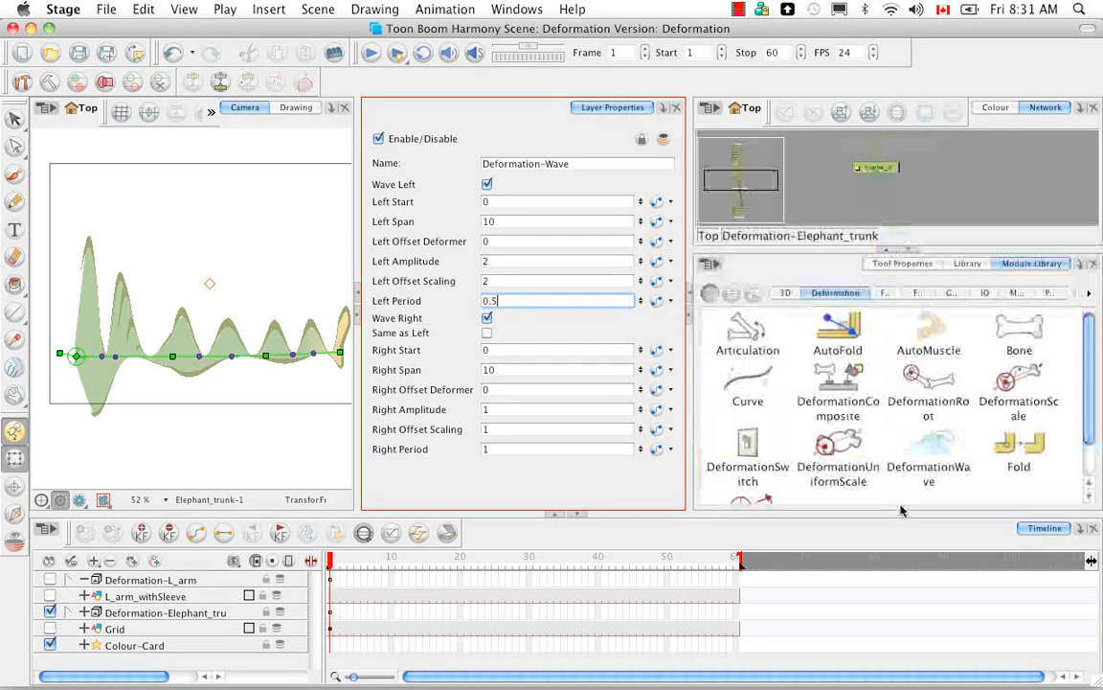
{"action": "scroll", "coordinate": [1086, 428], "scroll_direction": "down", "scroll_amount": 2}
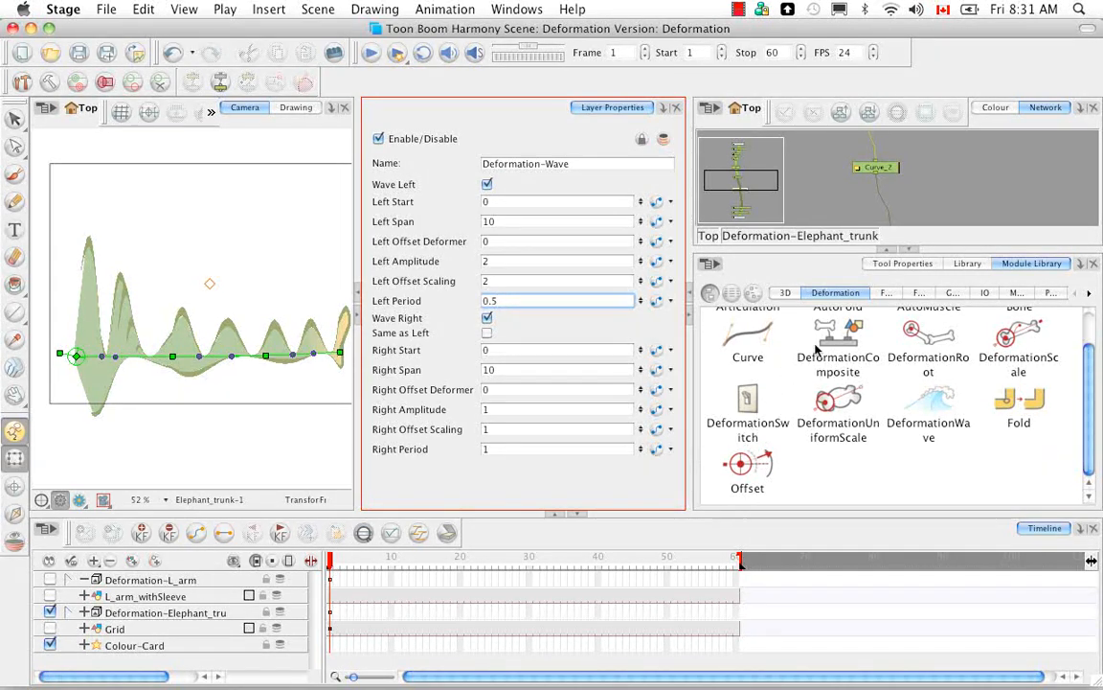
{"action": "left_click", "coordinate": [910, 254]}
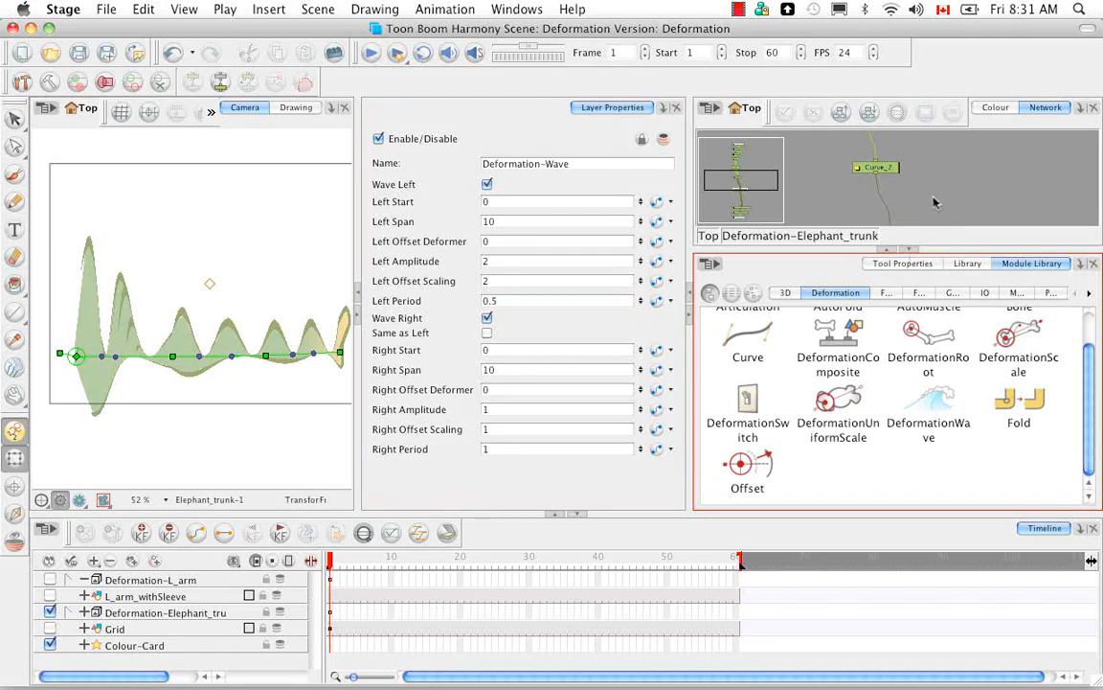
{"action": "left_click", "coordinate": [910, 252]}
{"action": "left_click", "coordinate": [928, 216]}
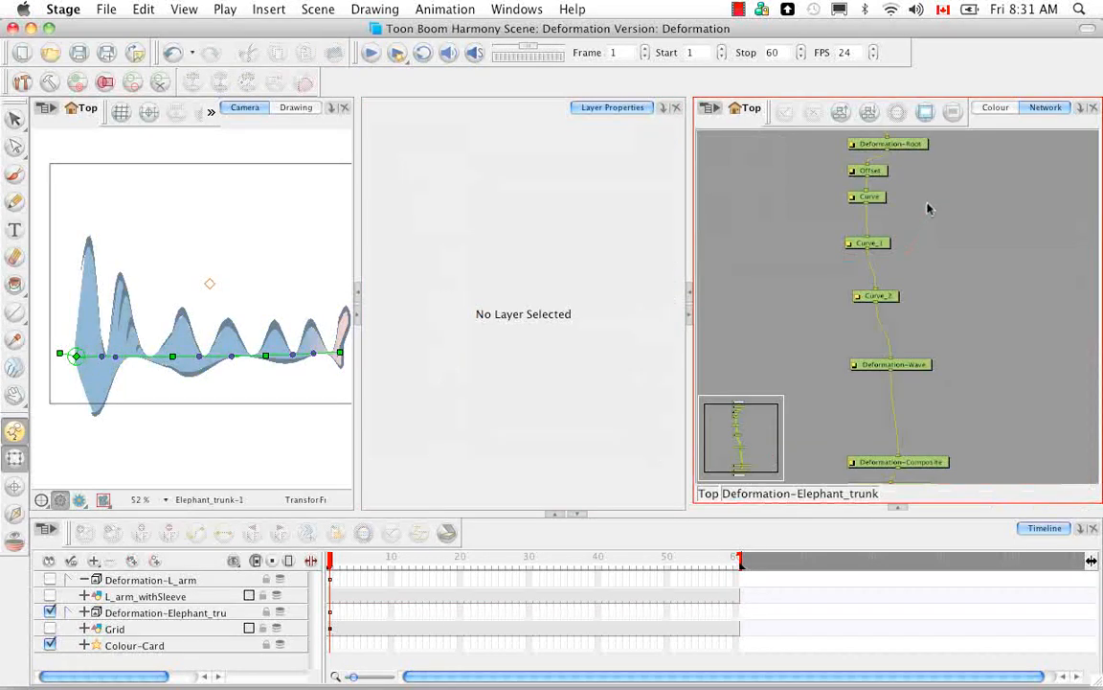
Step: Select the Offset module in the trunk network and examine its layer properties
{"action": "scroll", "coordinate": [937, 198], "scroll_direction": "up", "scroll_amount": 3}
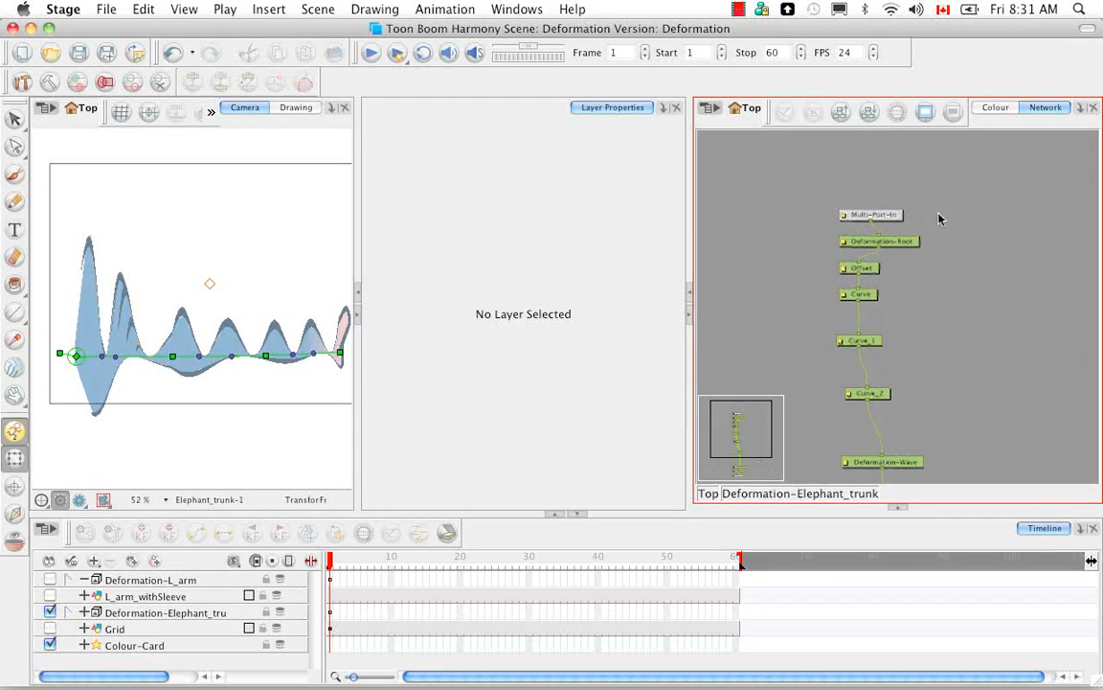
{"action": "left_click", "coordinate": [867, 269]}
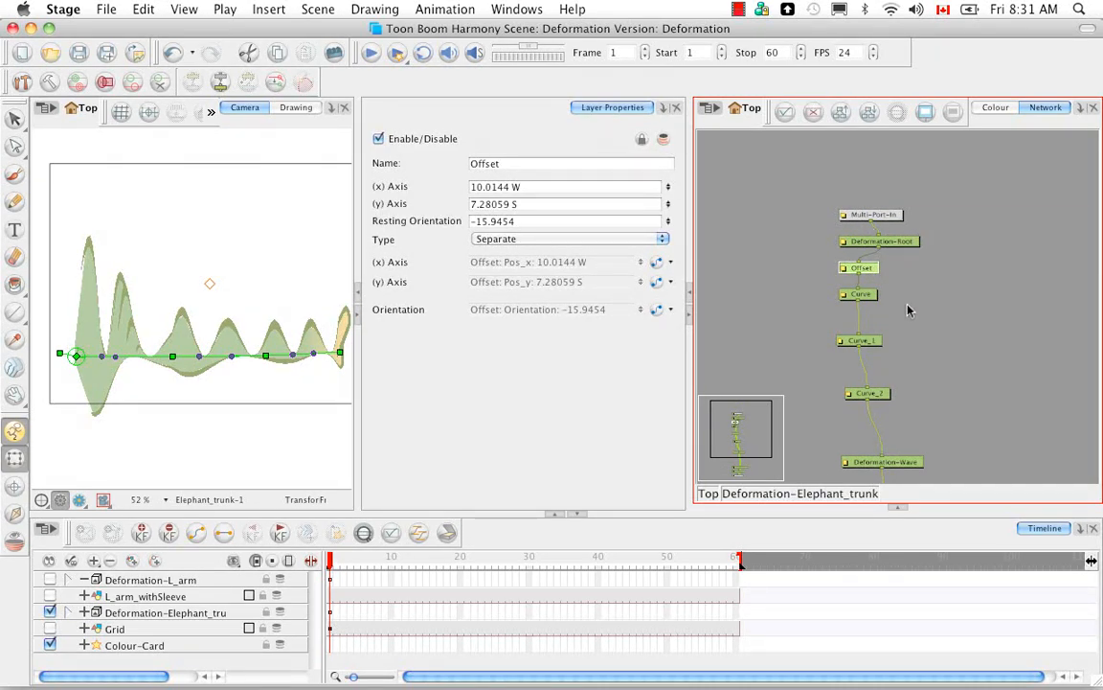
{"action": "left_click_drag", "start_coordinate": [909, 315], "coordinate": [907, 258]}
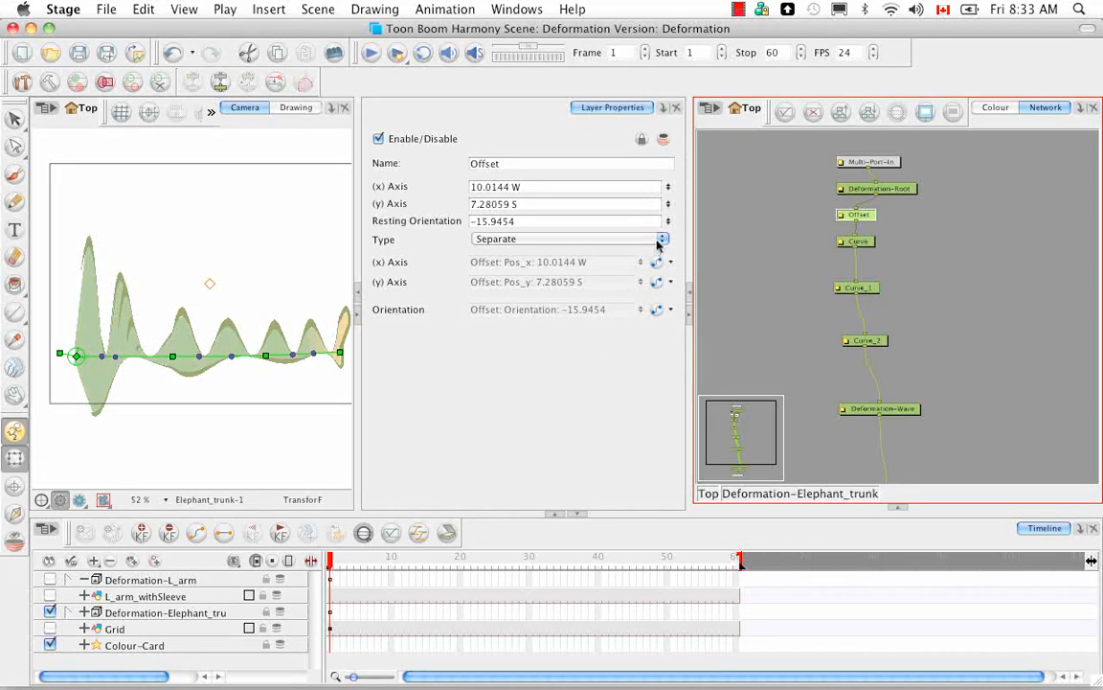
Step: Try the 2D Path type on the Offset module and set its Type back to Separate
{"action": "left_click", "coordinate": [593, 238]}
{"action": "left_click", "coordinate": [608, 226]}
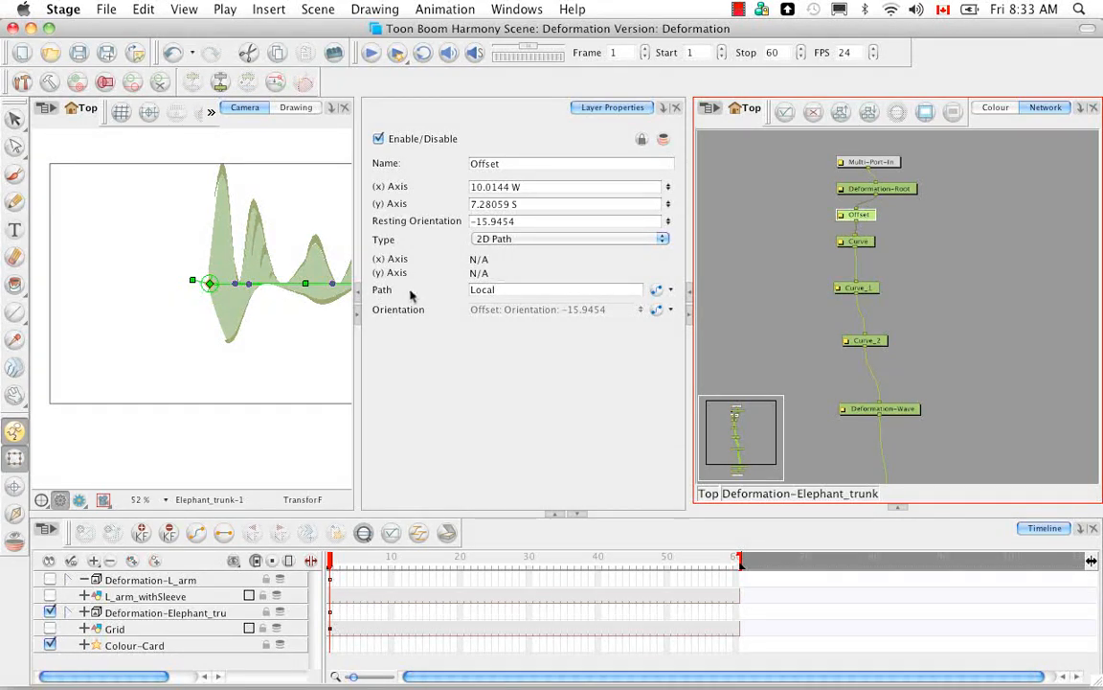
{"action": "left_click", "coordinate": [662, 240]}
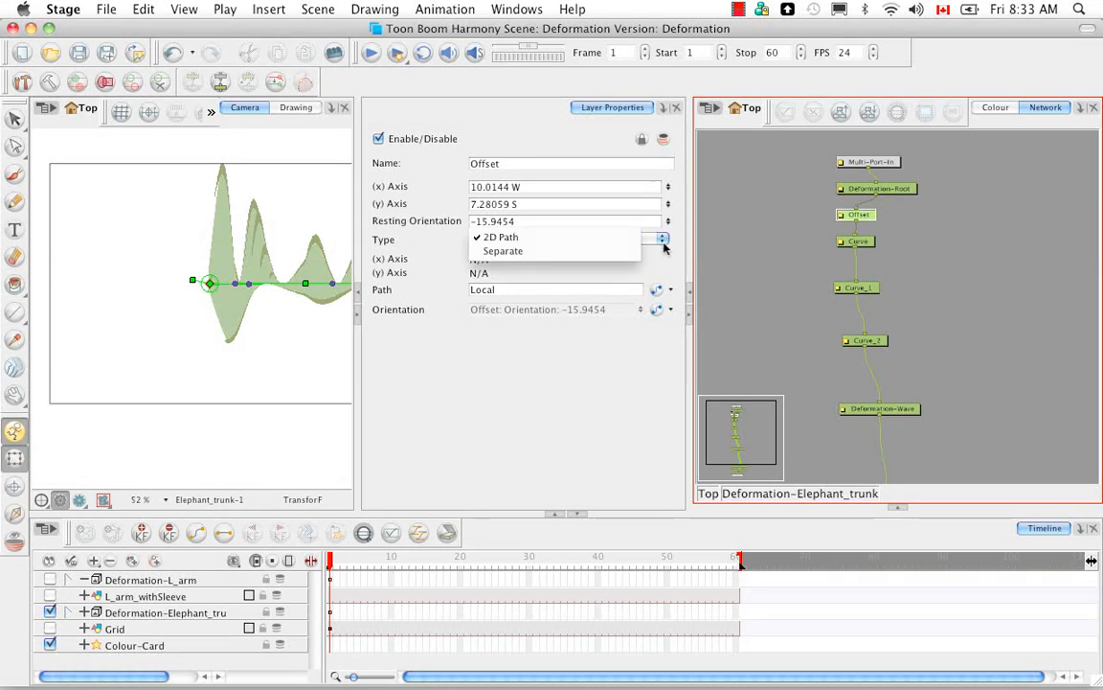
{"action": "left_click", "coordinate": [579, 252]}
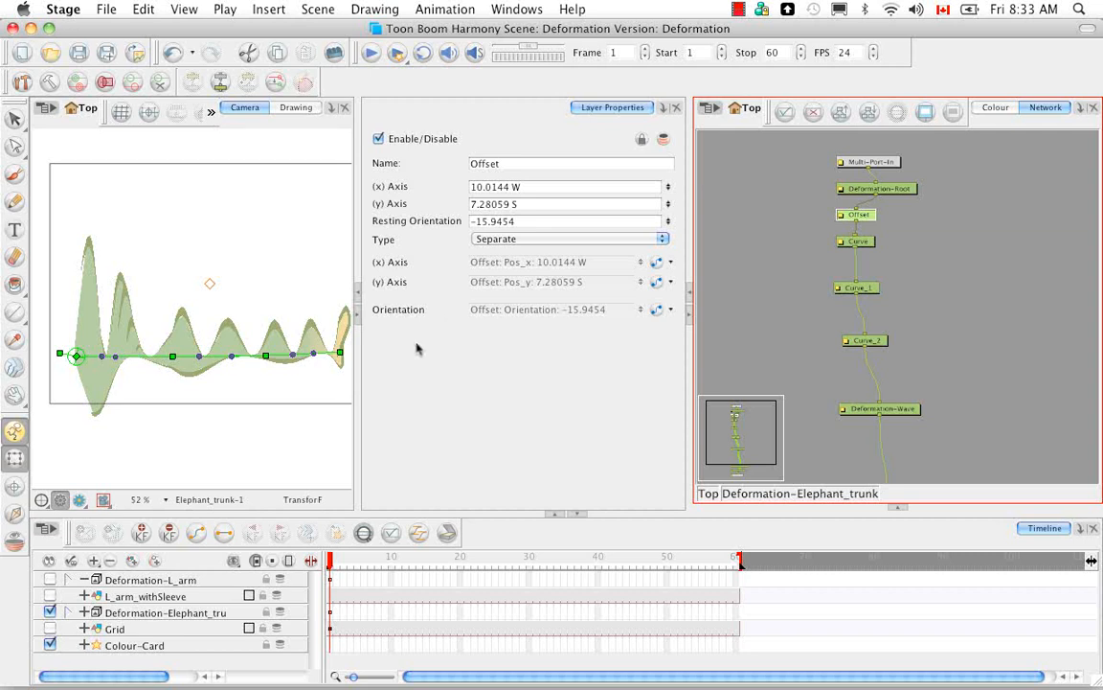
Step: Bring back the Module Library below the Network view and review the full set of Deformation modules
{"action": "left_click", "coordinate": [901, 508]}
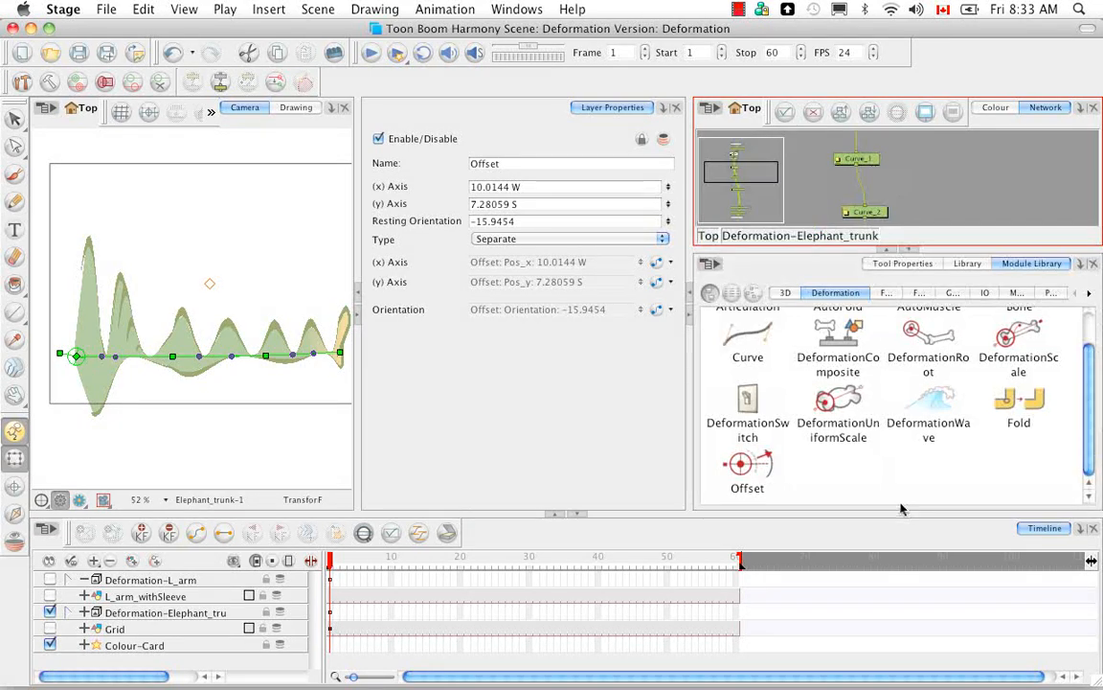
{"action": "left_click_drag", "start_coordinate": [1088, 431], "coordinate": [1084, 377]}
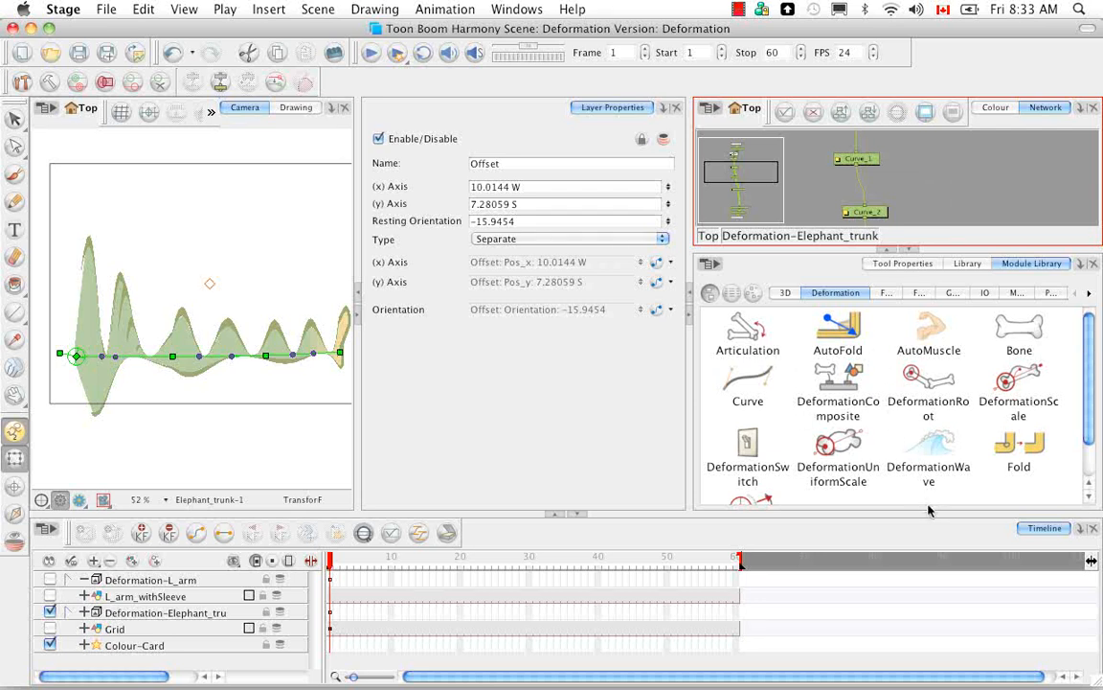
{"action": "scroll", "coordinate": [1090, 405], "scroll_direction": "down", "scroll_amount": 2}
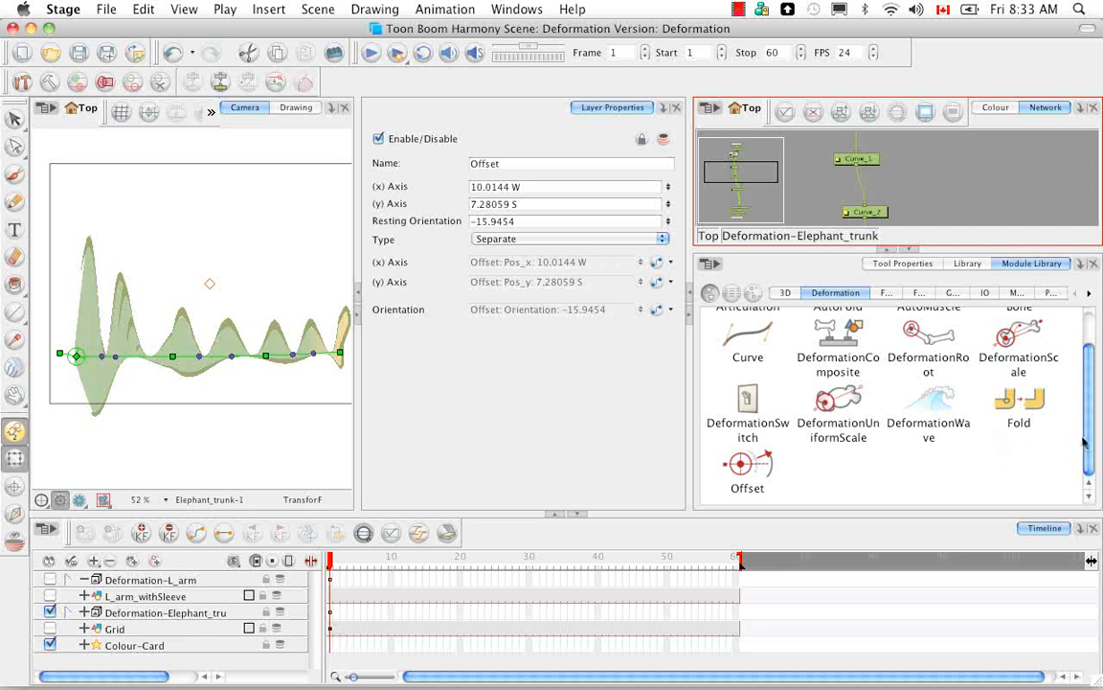
{"action": "scroll", "coordinate": [1084, 403], "scroll_direction": "up", "scroll_amount": 2}
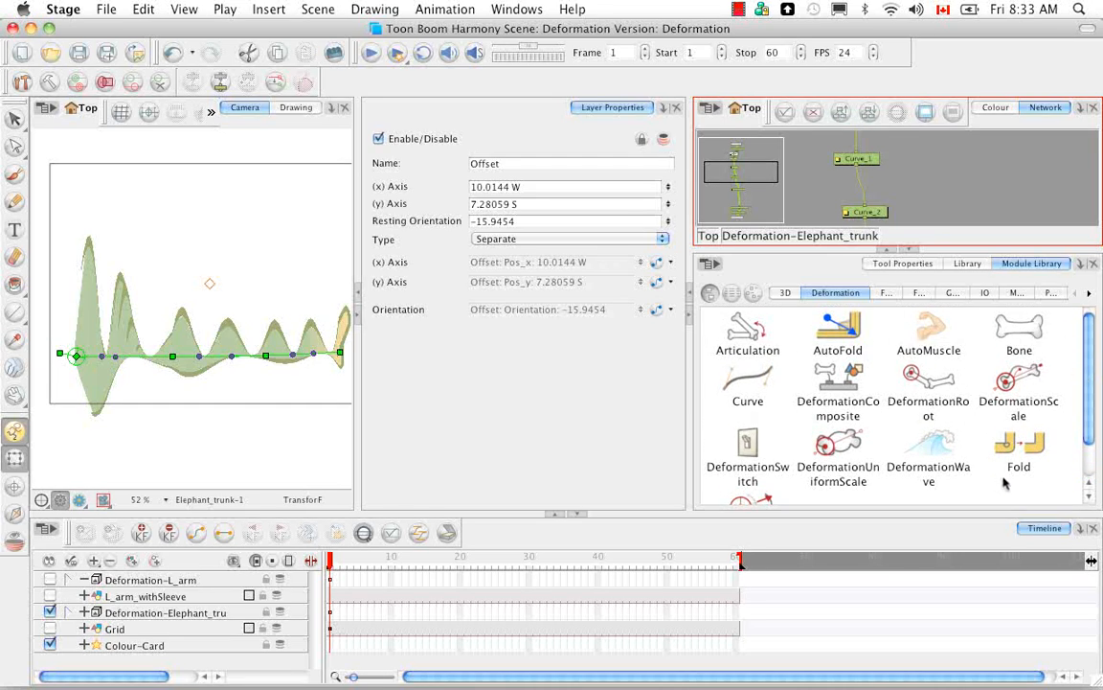